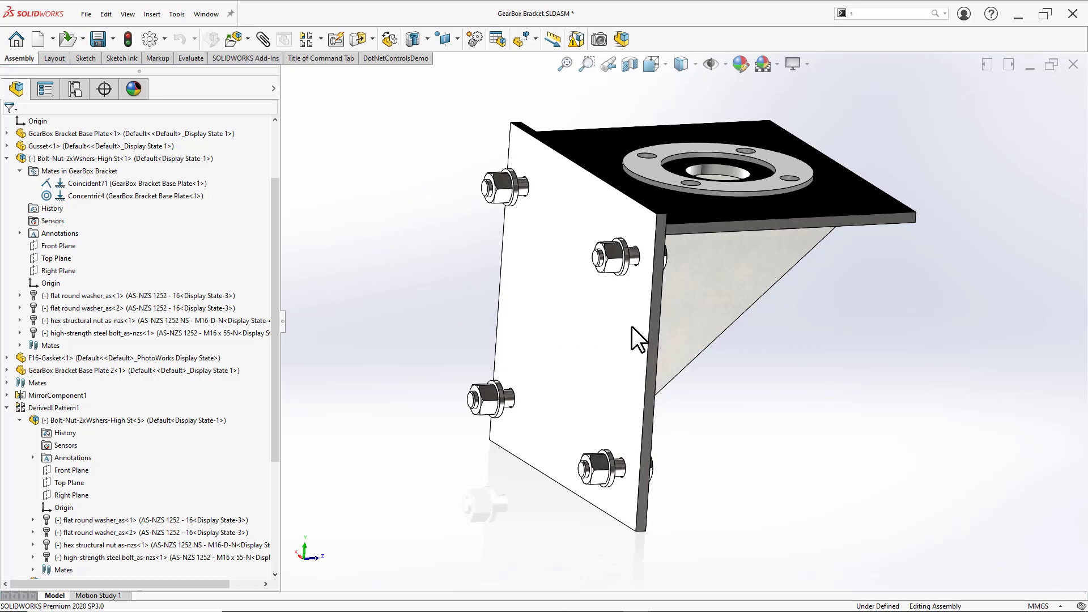
Step: Orbit to the bolt-head side of the bracket, select the vertical base plate and view the available component pattern types
{"action": "middle_click_drag", "start_coordinate": [631, 325], "coordinate": [706, 311]}
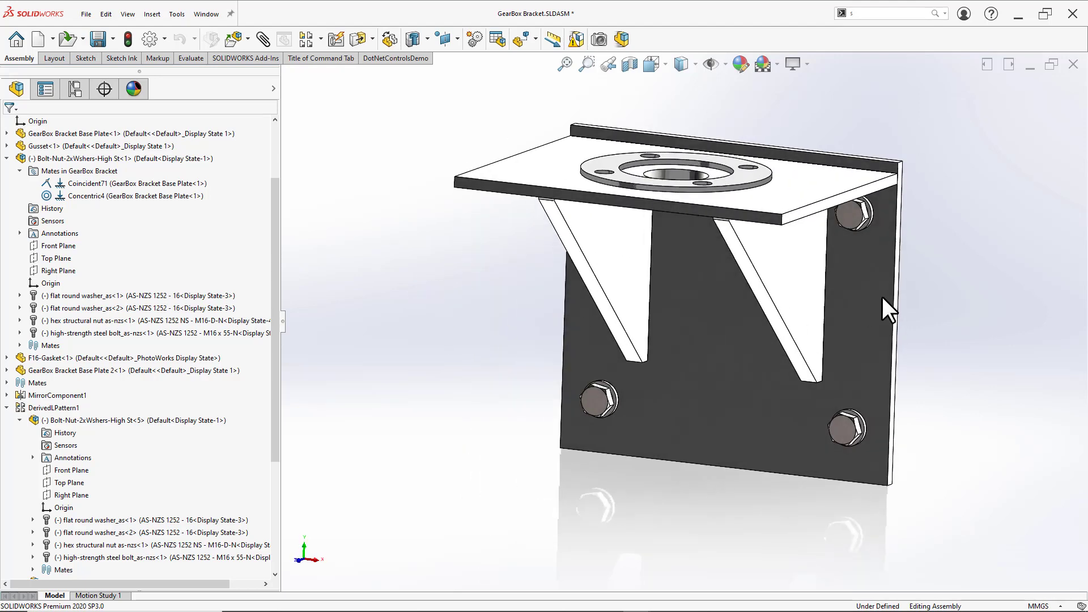
{"action": "left_click", "coordinate": [866, 291]}
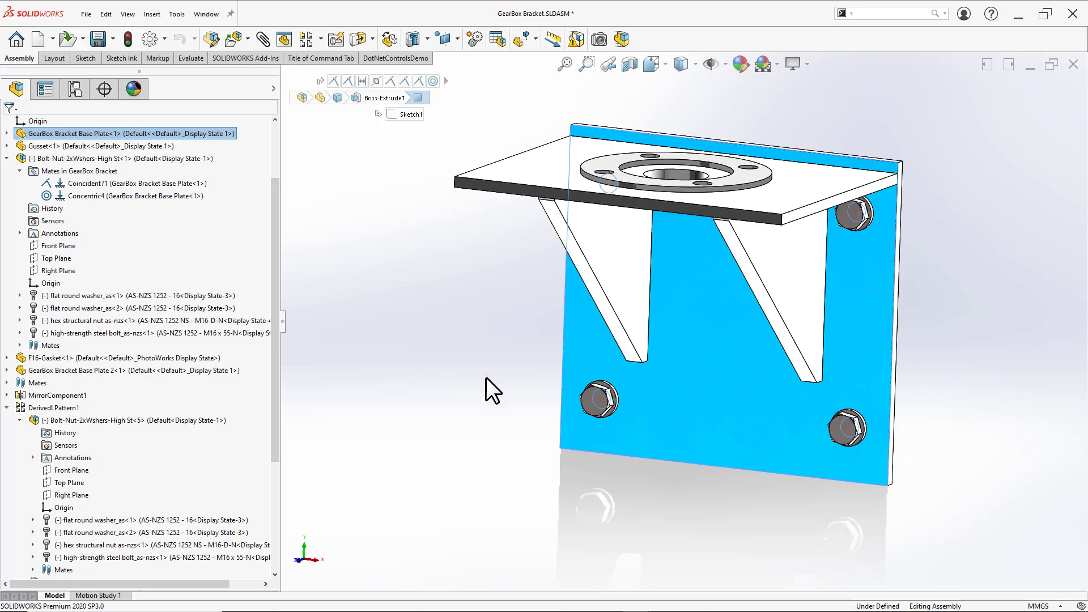
{"action": "left_click", "coordinate": [319, 40]}
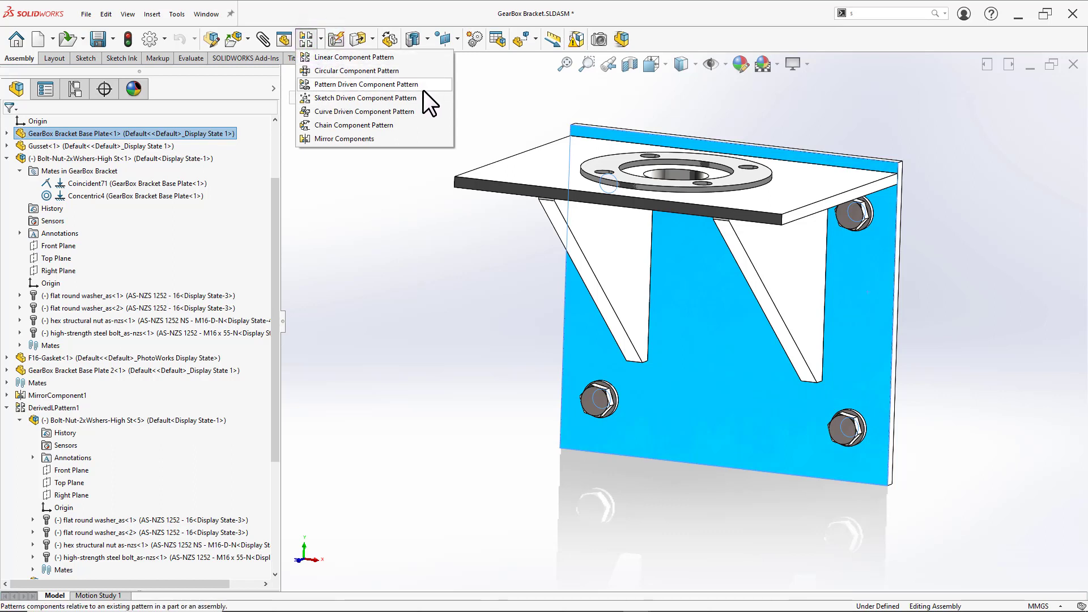
{"action": "left_click", "coordinate": [370, 364]}
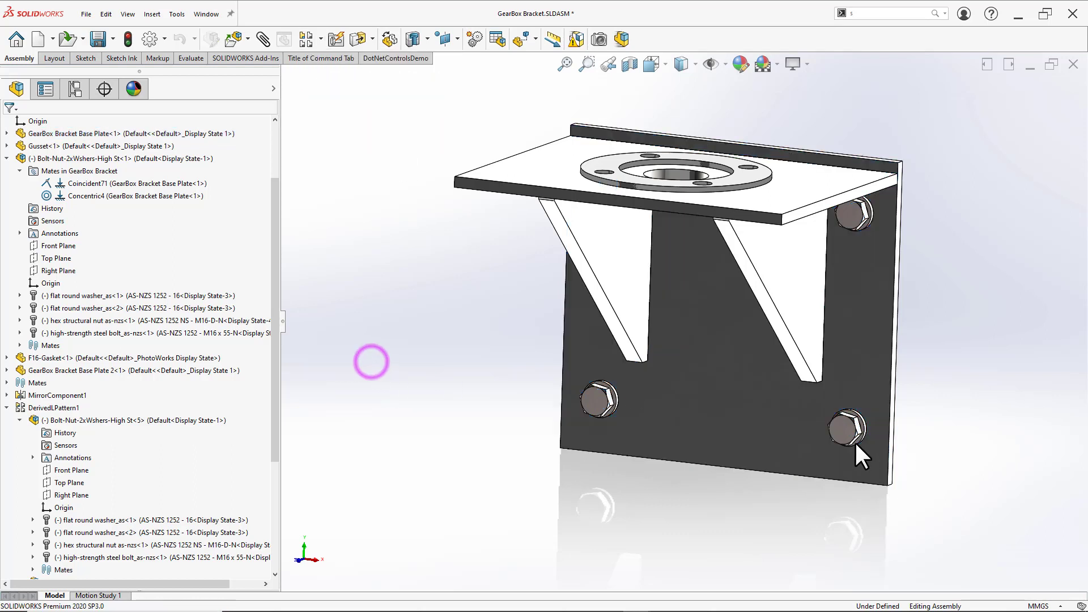
Step: Isolate the vertical base plate to examine its bolt holes, and exit isolation to restore the full assembly
{"action": "left_click", "coordinate": [845, 428]}
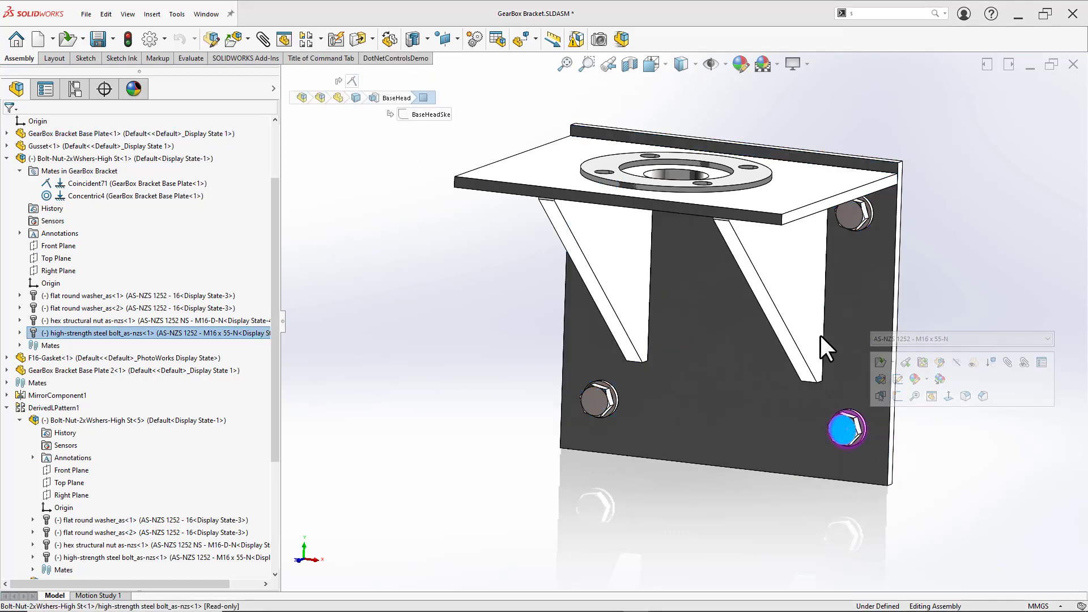
{"action": "left_click", "coordinate": [853, 290]}
{"action": "right_click", "coordinate": [853, 289]}
{"action": "left_click", "coordinate": [952, 424]}
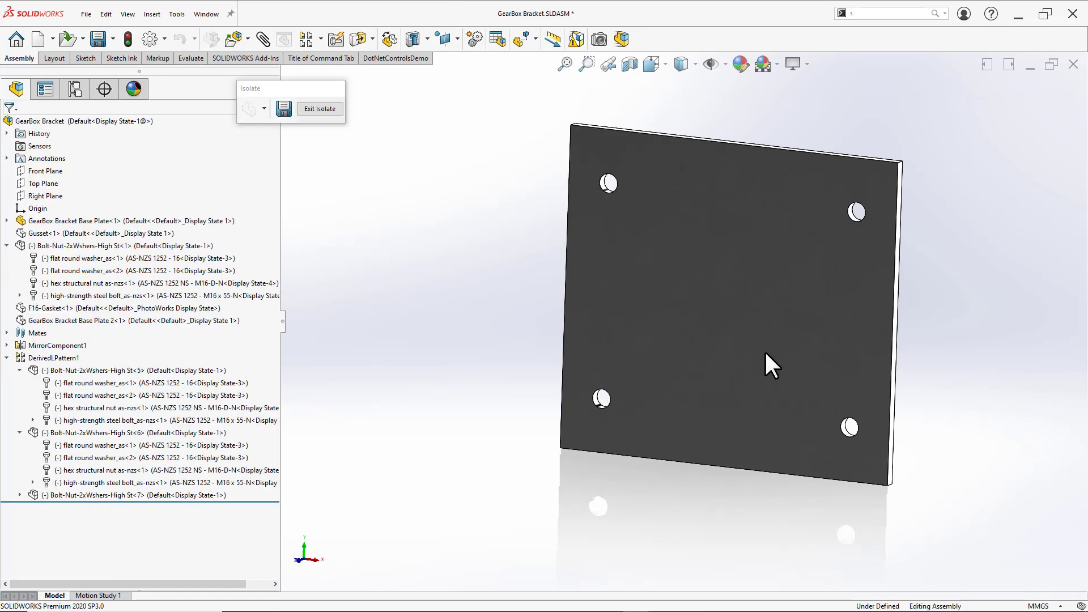
{"action": "left_click", "coordinate": [323, 108]}
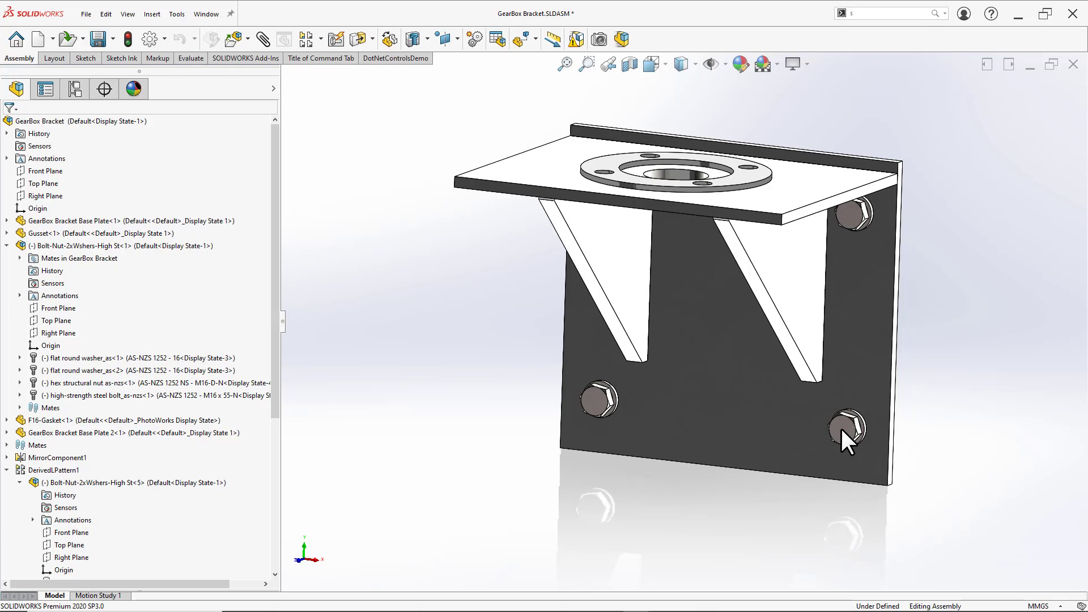
Step: Collapse DerivedLPattern1 in the feature tree and select it to examine which bolt assembly and plate pattern it depends on
{"action": "left_click", "coordinate": [841, 429]}
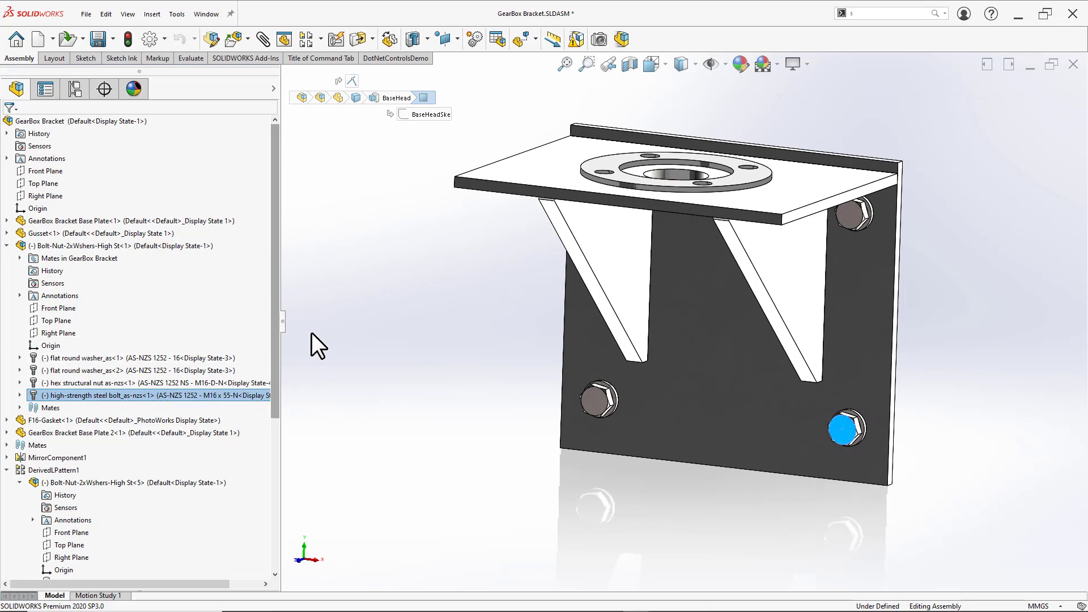
{"action": "left_click_drag", "start_coordinate": [276, 341], "coordinate": [288, 495]}
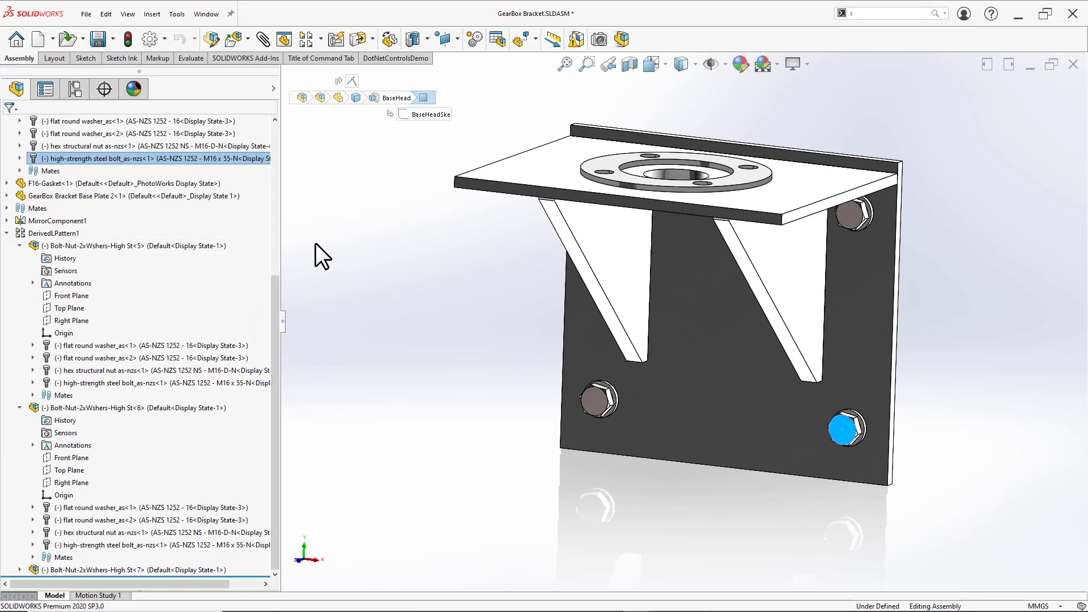
{"action": "left_click", "coordinate": [7, 233]}
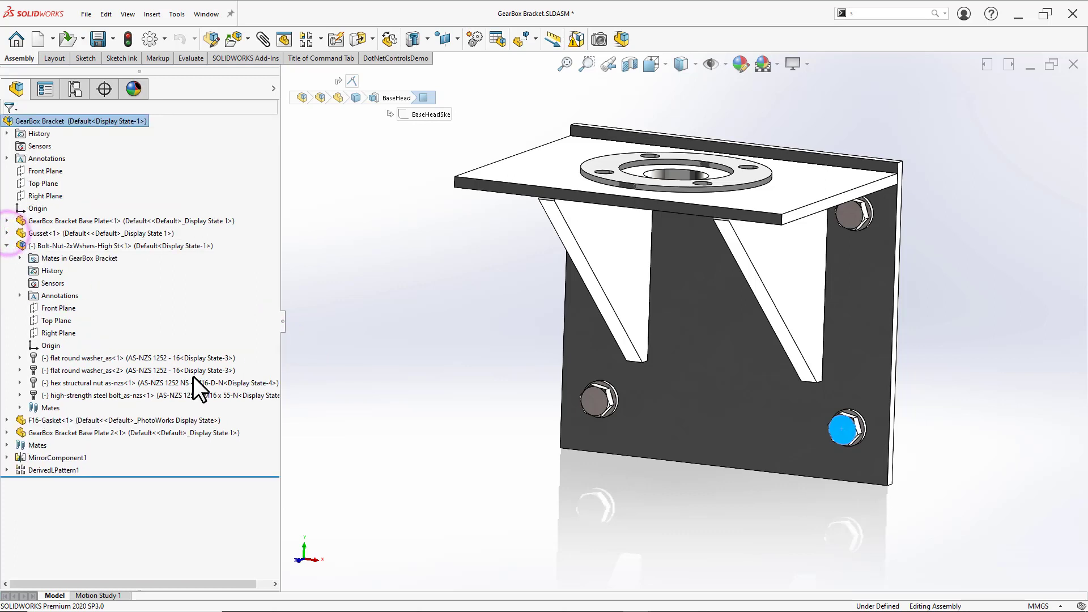
{"action": "mouse_move", "coordinate": [64, 468]}
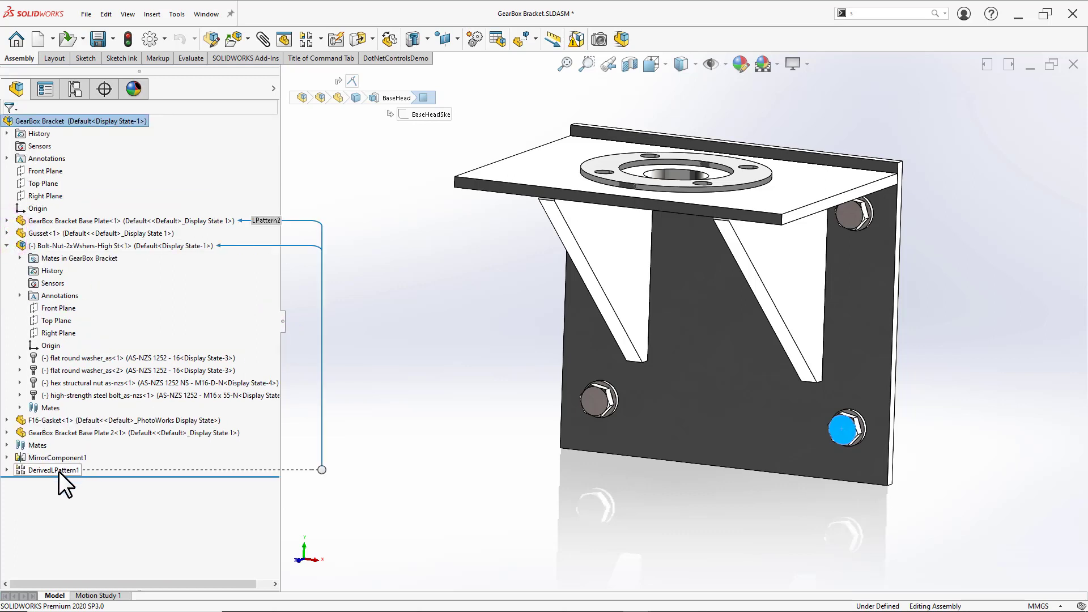
{"action": "left_click", "coordinate": [56, 470]}
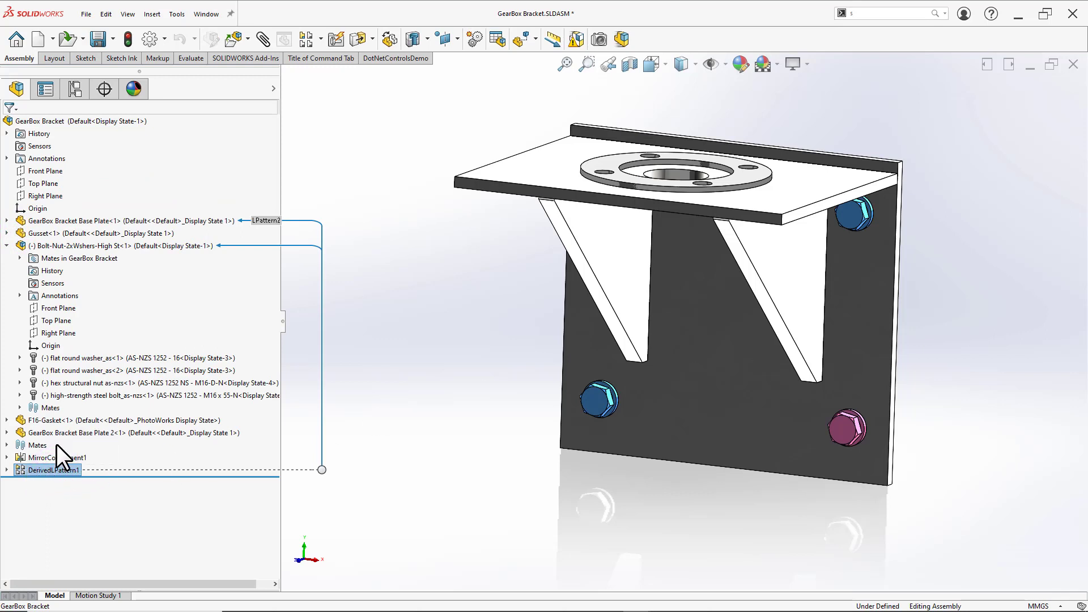
{"action": "left_click", "coordinate": [321, 40]}
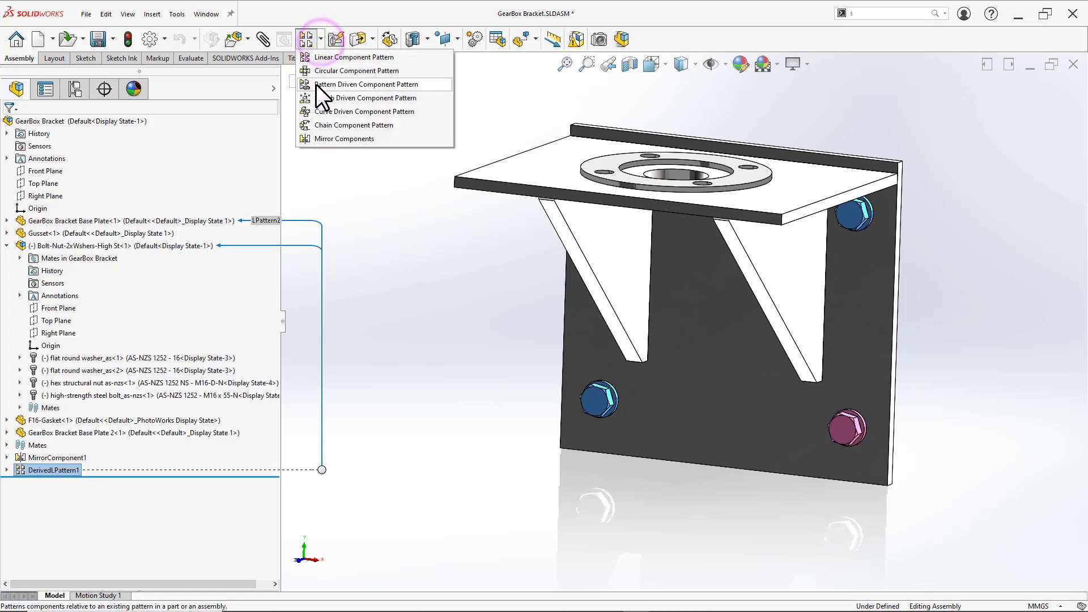
{"action": "left_click", "coordinate": [424, 449]}
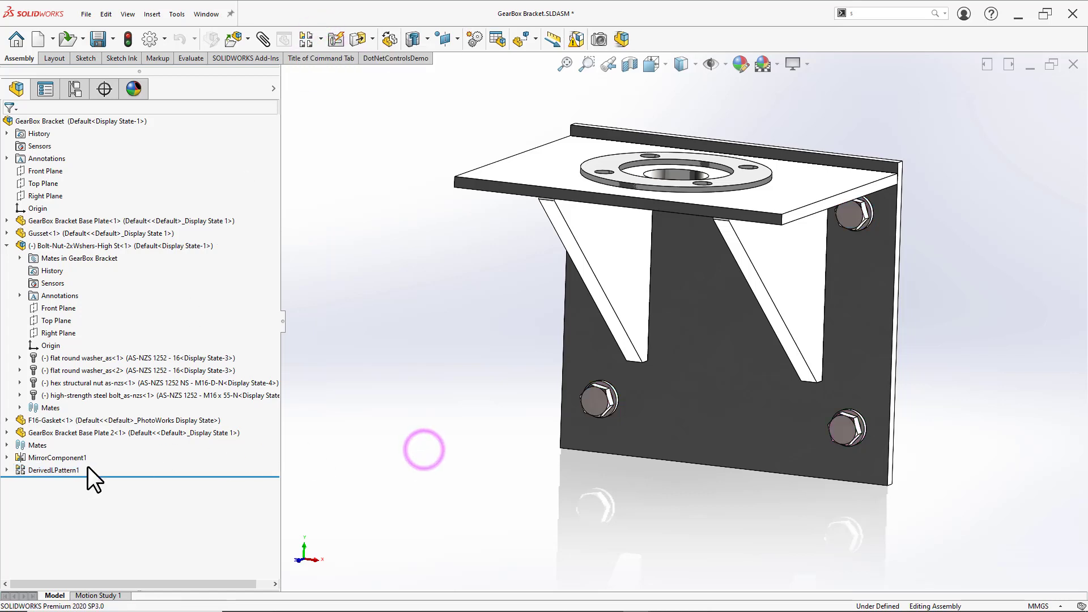
Step: Open the base plate part, highlight its LPattern2 hole pattern, and return to the GearBox Bracket assembly
{"action": "left_click", "coordinate": [731, 406]}
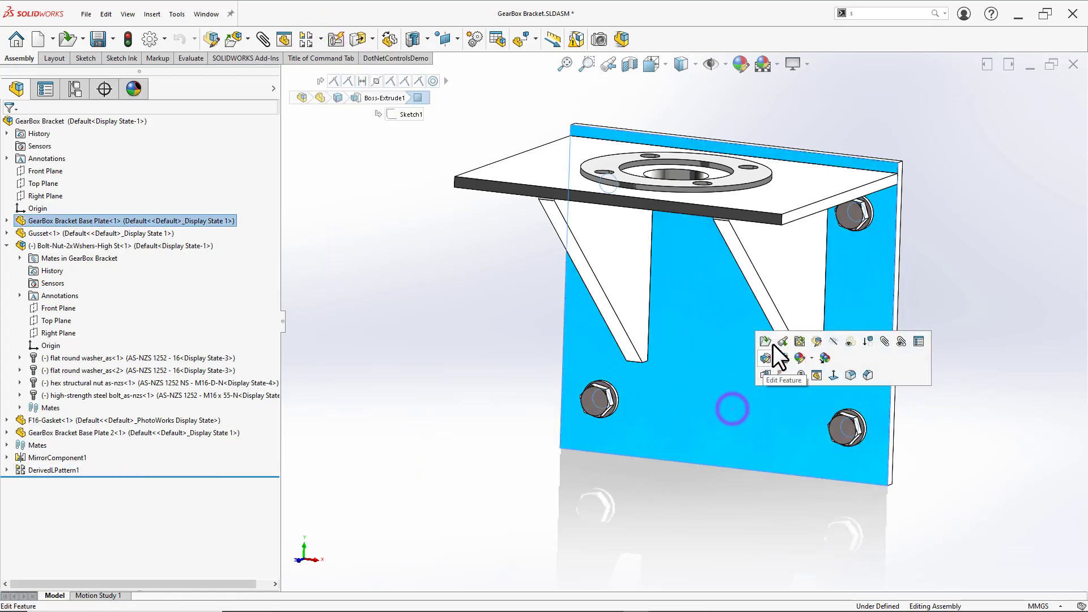
{"action": "left_click", "coordinate": [765, 340]}
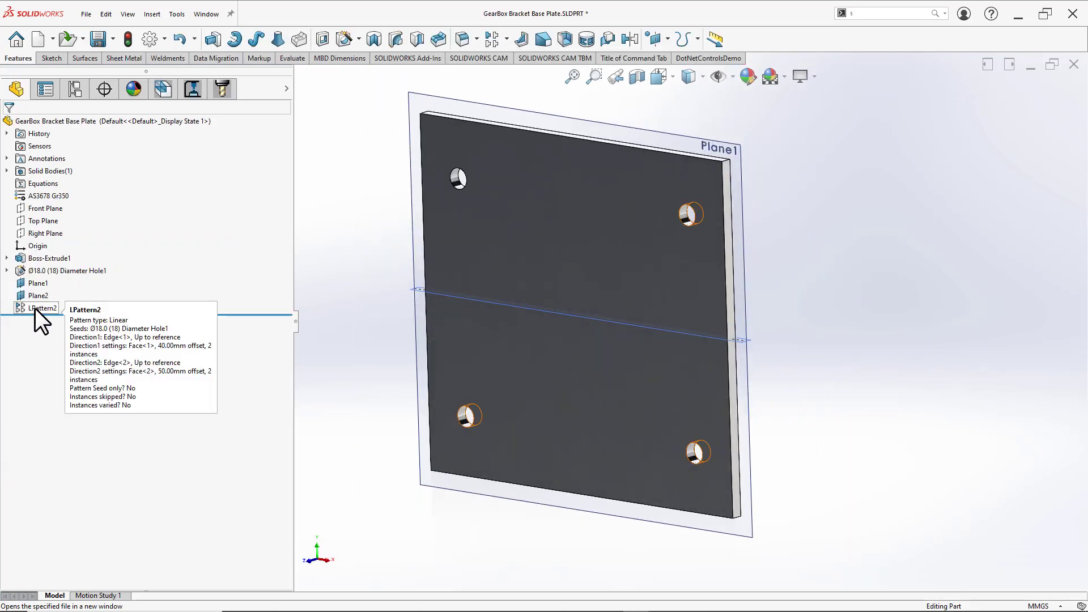
{"action": "left_click", "coordinate": [35, 308]}
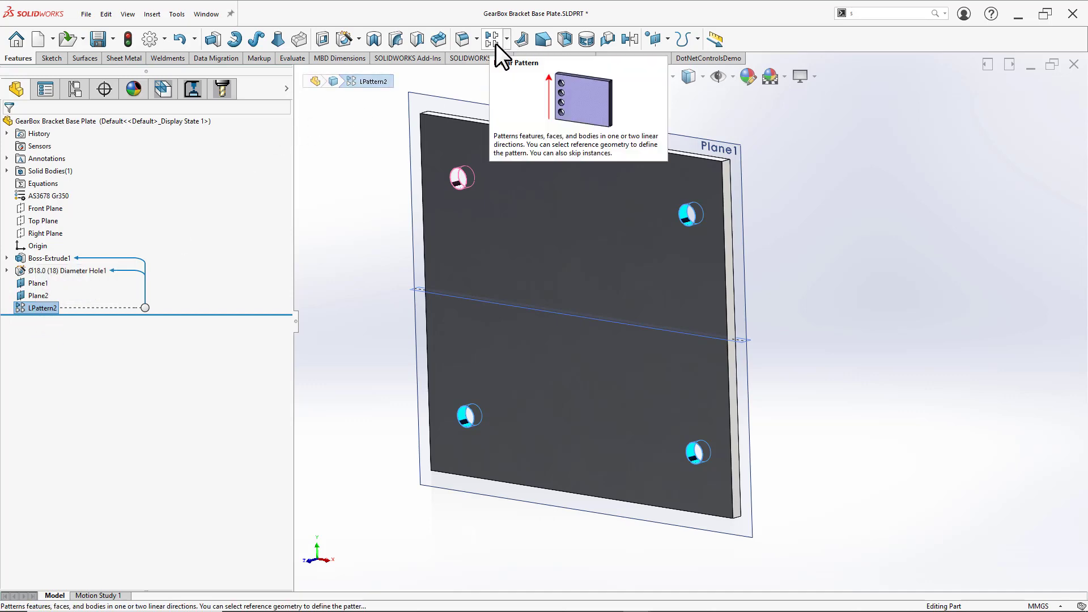
{"action": "left_click", "coordinate": [819, 203]}
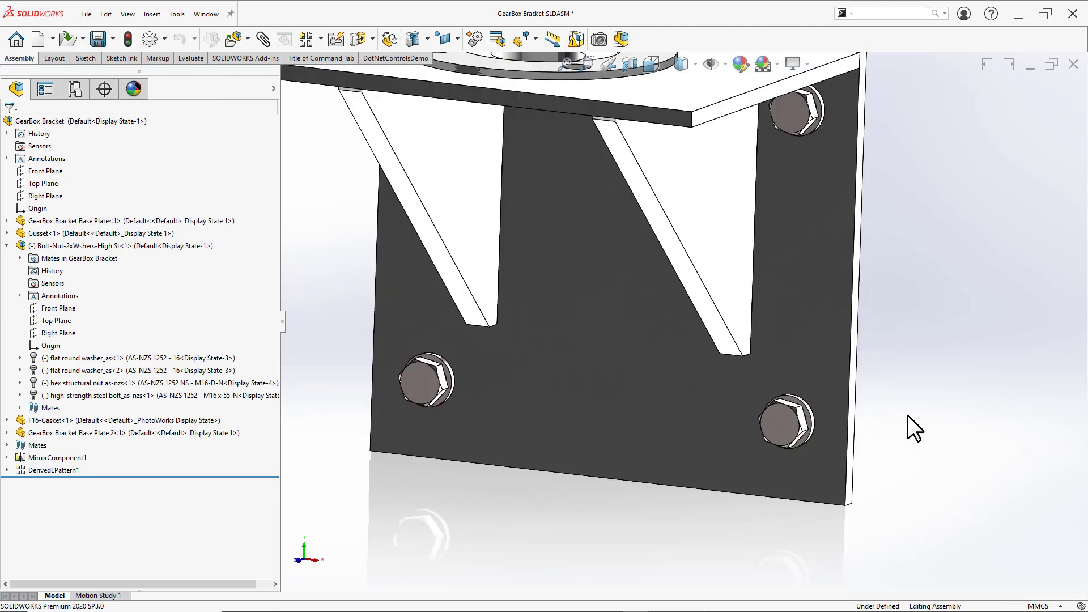
Step: Add 100 mm to the vertical base plate's width, making it 430 mm, and rebuild the assembly
{"action": "key", "text": "f"}
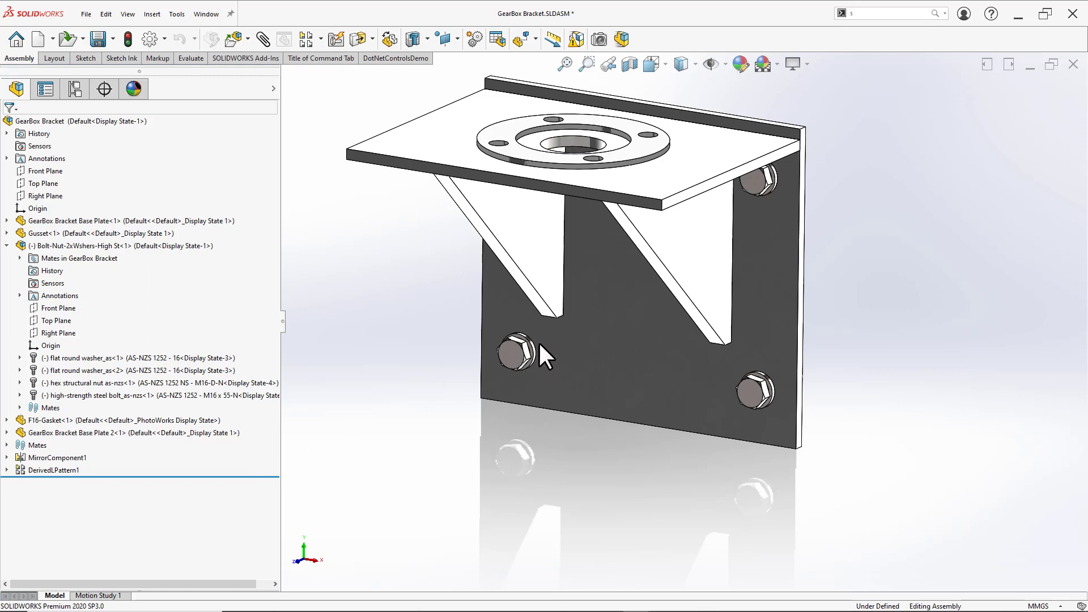
{"action": "left_click", "coordinate": [43, 470]}
{"action": "left_click", "coordinate": [502, 496]}
{"action": "left_click", "coordinate": [586, 354]}
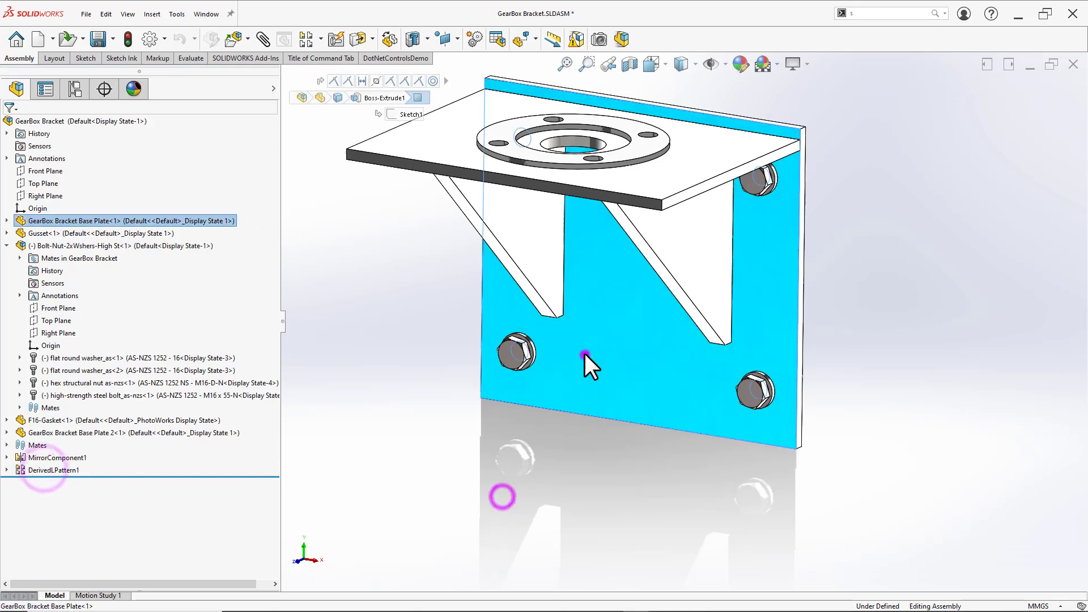
{"action": "double_click", "coordinate": [611, 389]}
{"action": "double_click", "coordinate": [681, 496]}
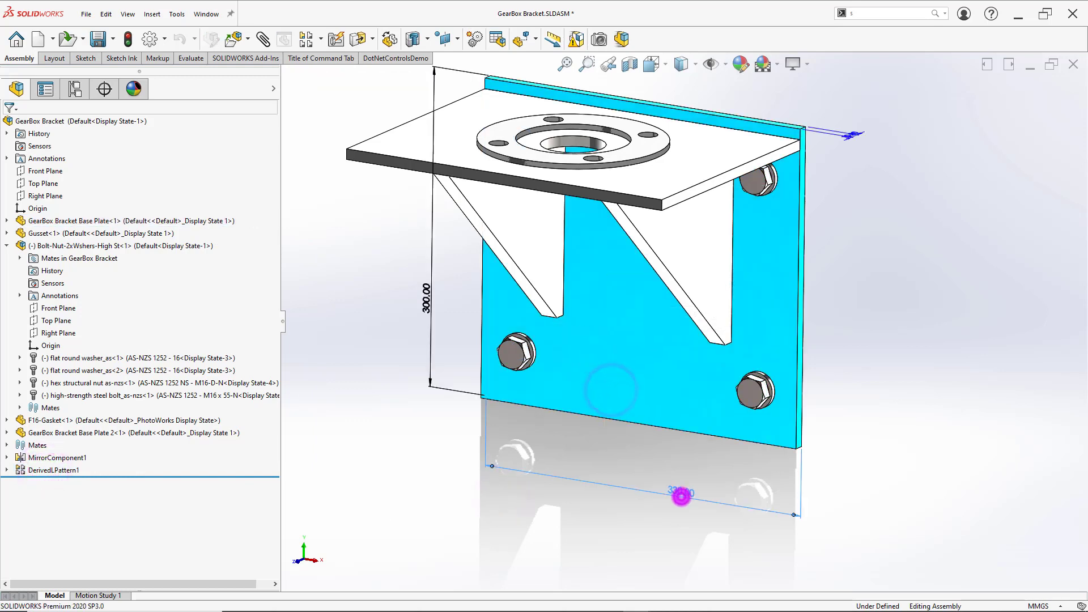
{"action": "left_click", "coordinate": [677, 508]}
{"action": "type", "text": "+"}
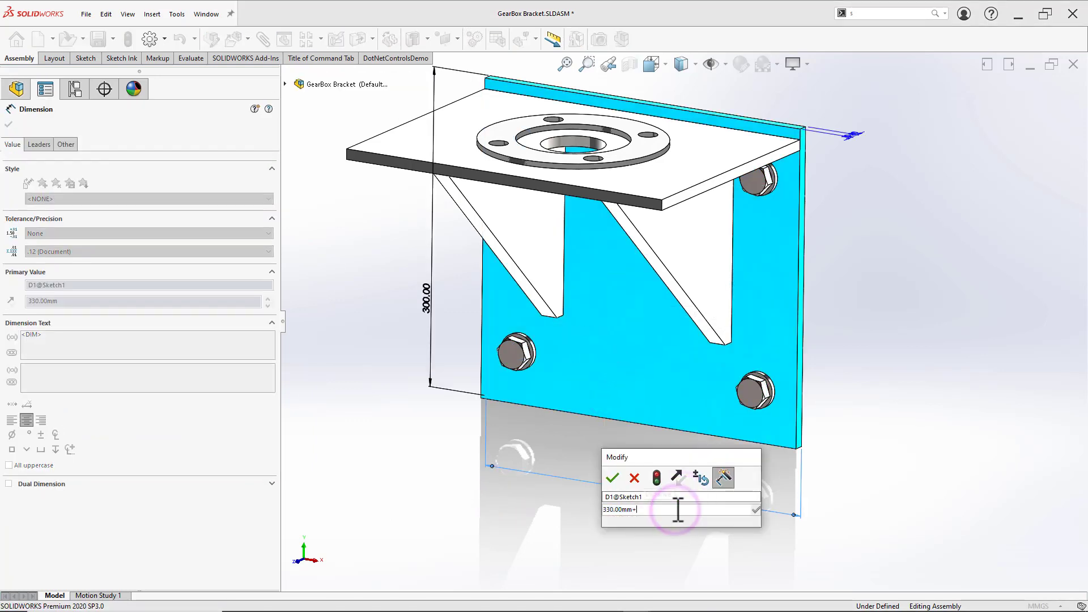
{"action": "type", "text": "100"}
{"action": "key", "text": "Return"}
{"action": "left_click", "coordinate": [518, 549]}
{"action": "key", "text": "ctrl+b"}
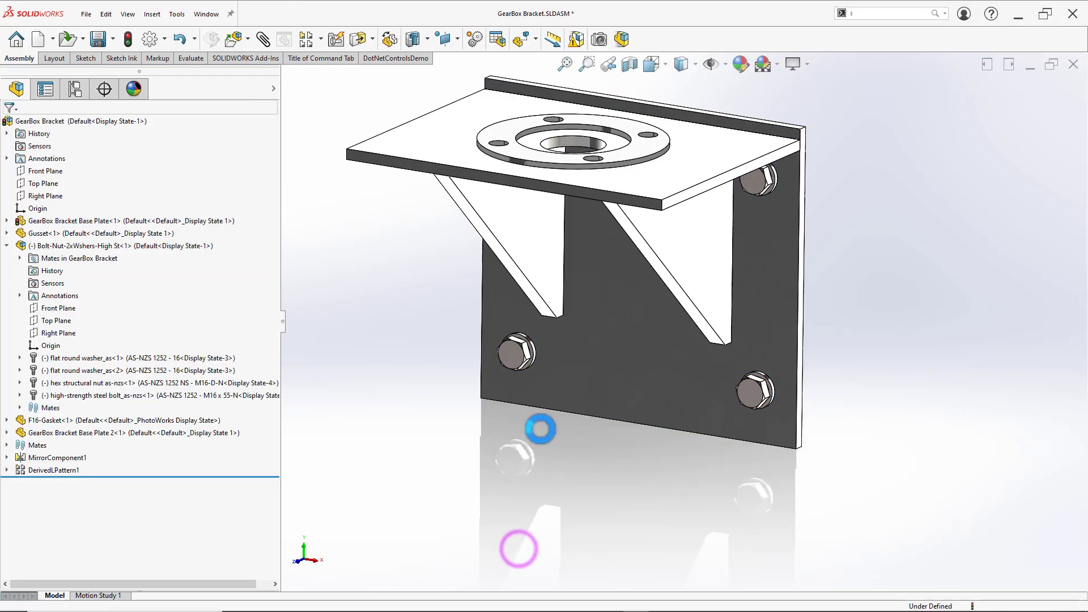
Step: Inspect the lower patterned bolt on the widened plate and examine the references of DerivedLPattern1
{"action": "left_click", "coordinate": [470, 339]}
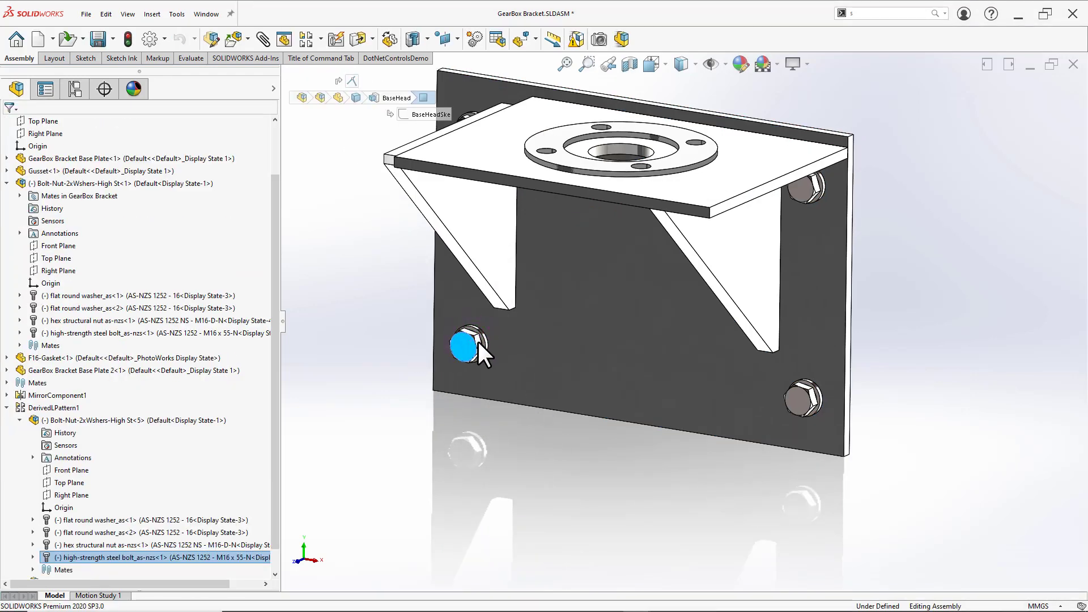
{"action": "left_click", "coordinate": [478, 435]}
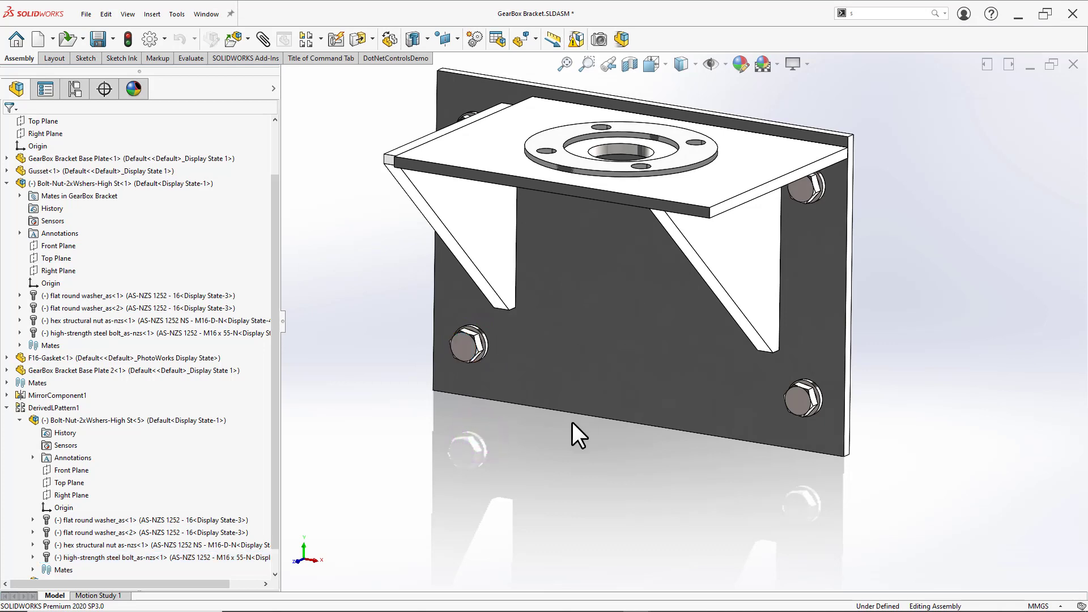
{"action": "mouse_move", "coordinate": [43, 408]}
{"action": "left_click", "coordinate": [56, 408]}
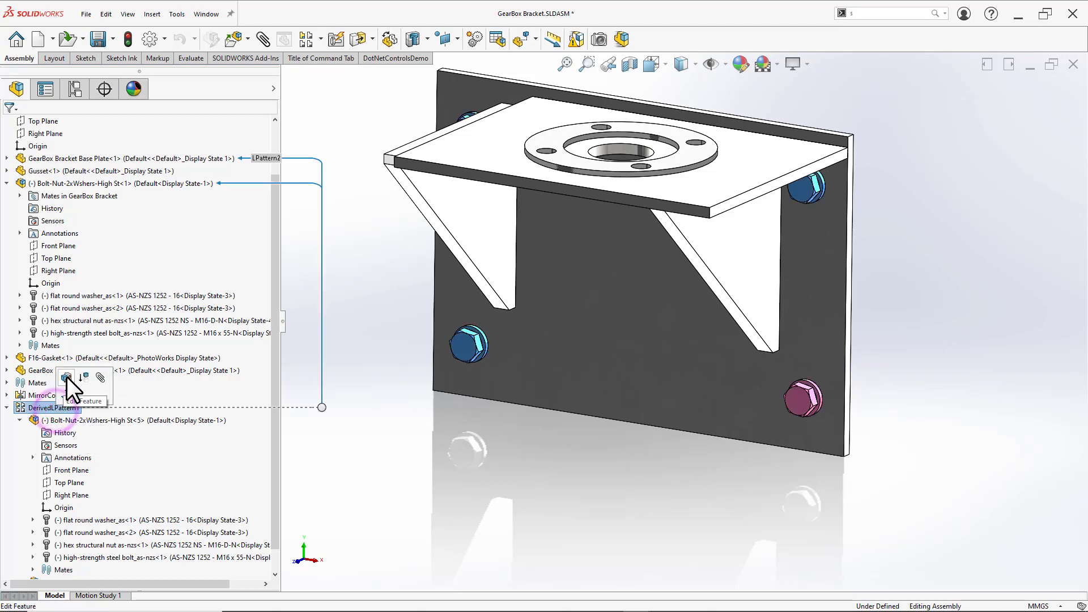
{"action": "left_click", "coordinate": [67, 377]}
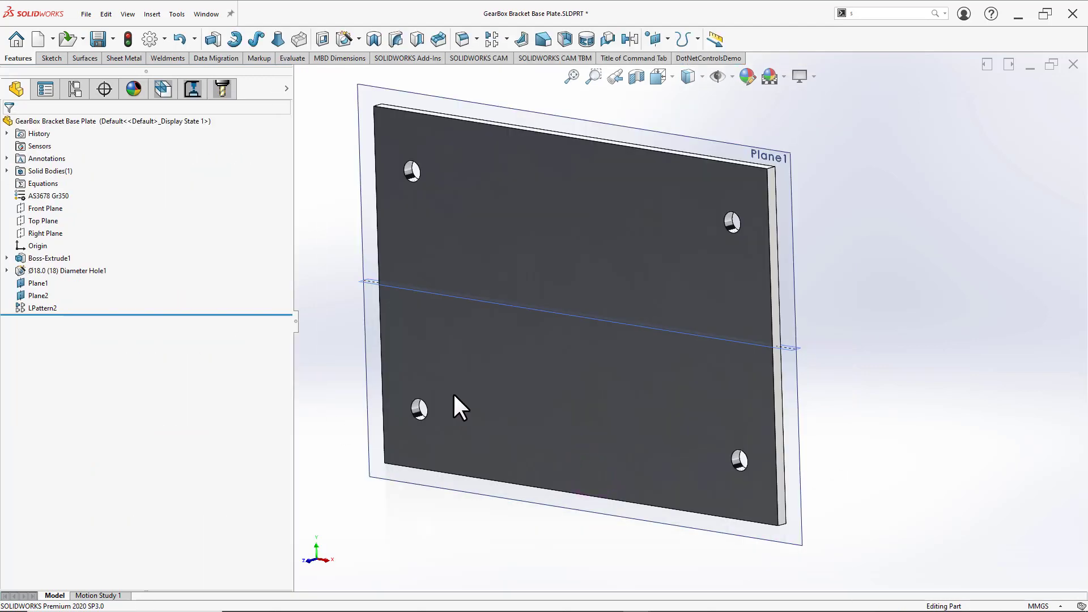
Step: Open the LPattern2 definition in the base plate part, review its Direction 1 up-to-reference settings and cancel
{"action": "left_click", "coordinate": [43, 308]}
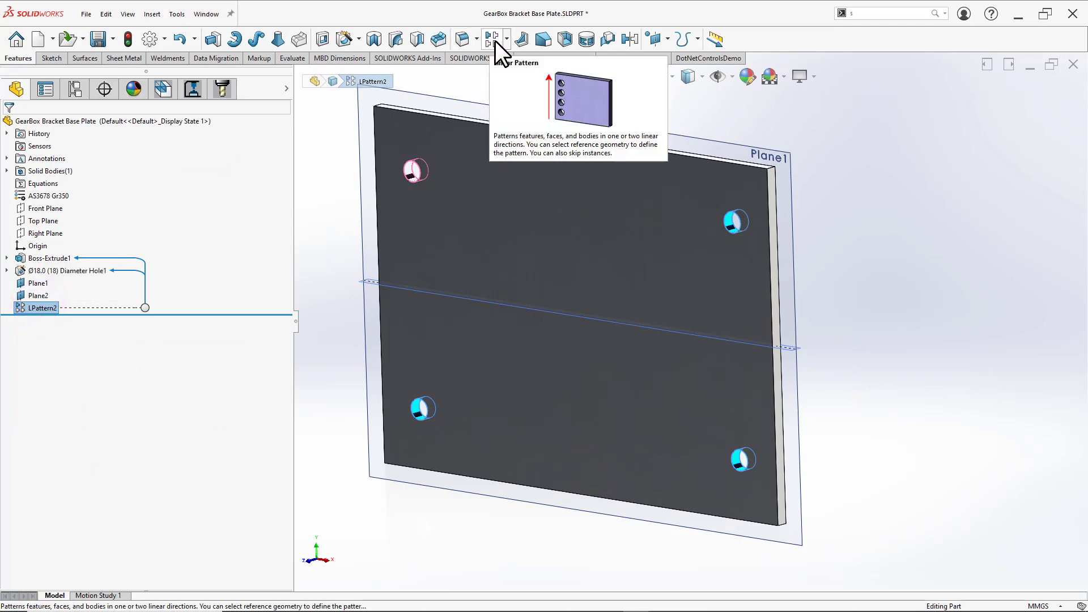
{"action": "right_click", "coordinate": [33, 307]}
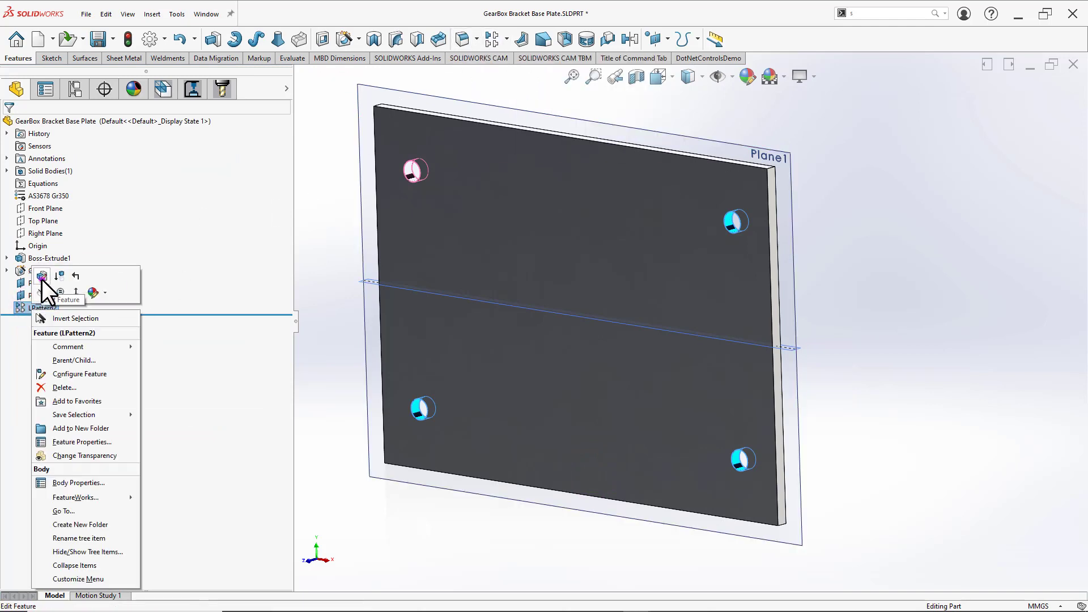
{"action": "left_click", "coordinate": [41, 277]}
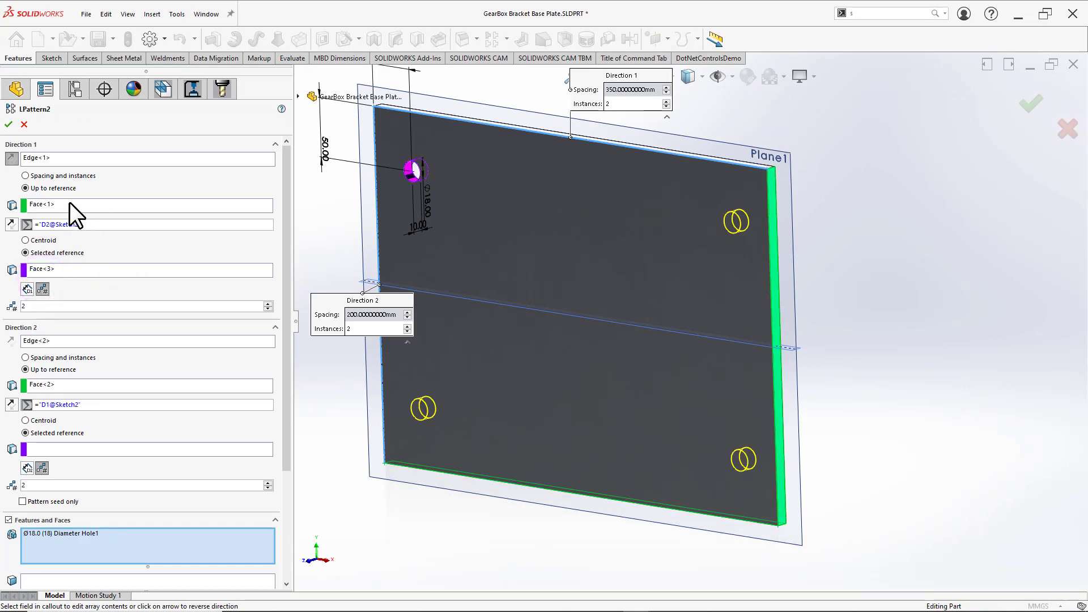
{"action": "left_click", "coordinate": [70, 187]}
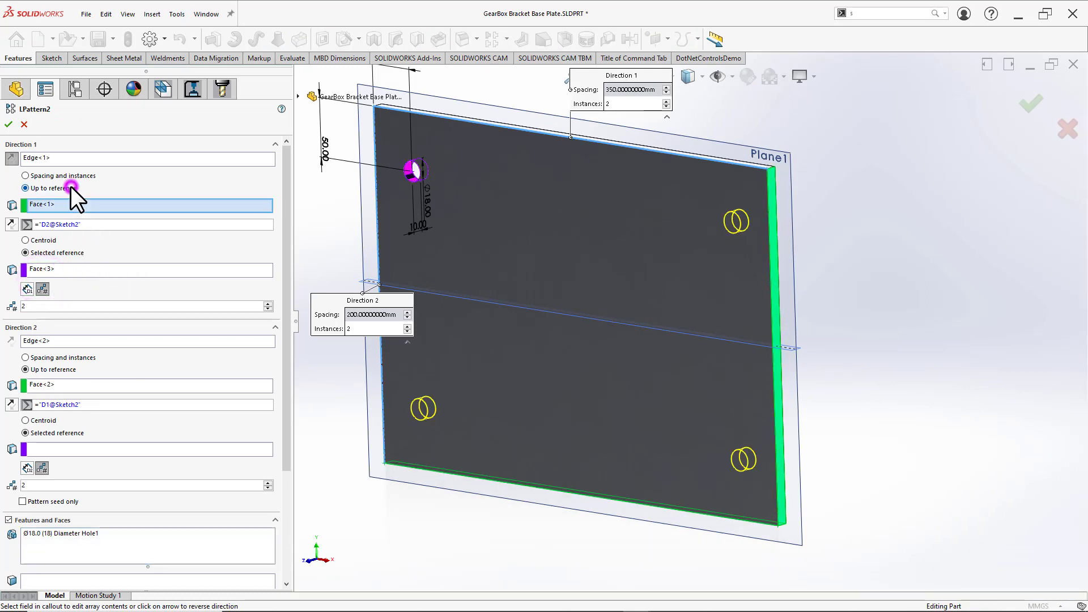
{"action": "left_click", "coordinate": [117, 225]}
{"action": "left_click", "coordinate": [23, 124]}
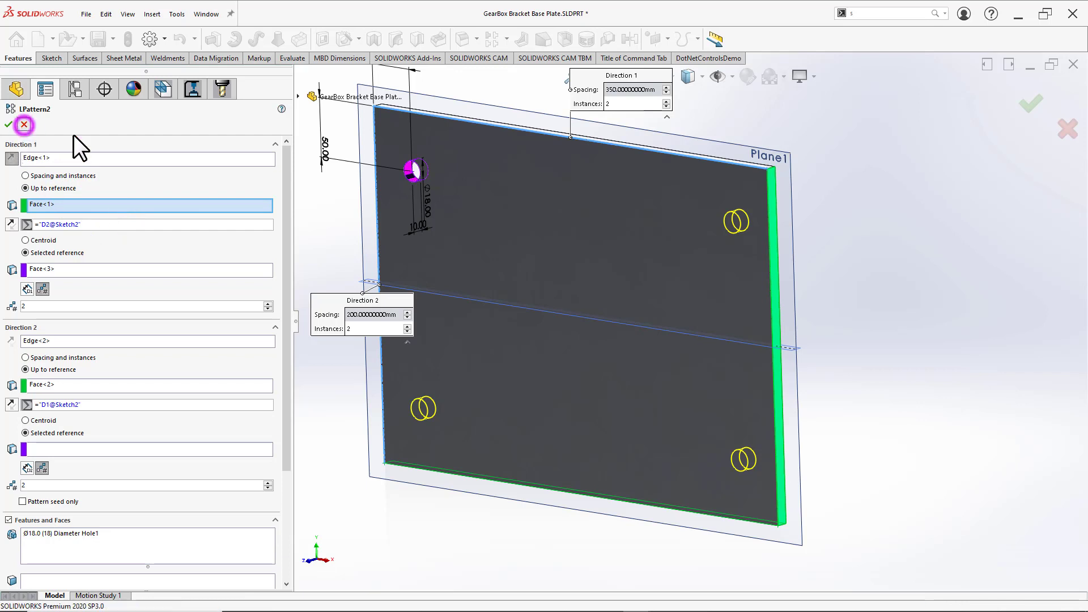
Step: Add 2000 mm to the base plate's width and rebuild the part
{"action": "left_click", "coordinate": [908, 255]}
{"action": "scroll", "coordinate": [637, 327], "scroll_direction": "up", "scroll_amount": 2}
{"action": "double_click", "coordinate": [616, 274]}
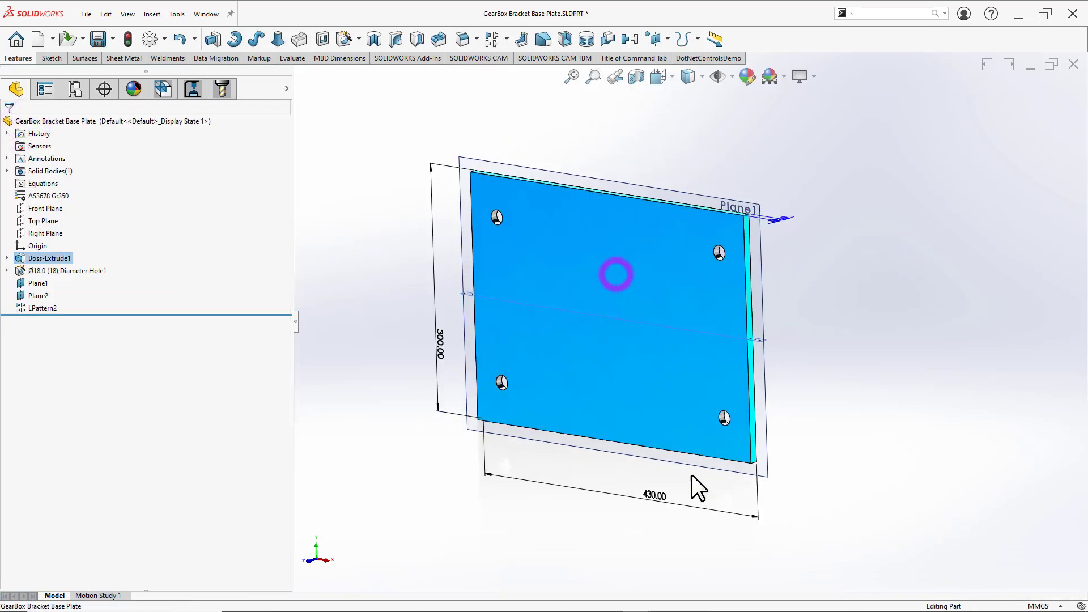
{"action": "double_click", "coordinate": [658, 494]}
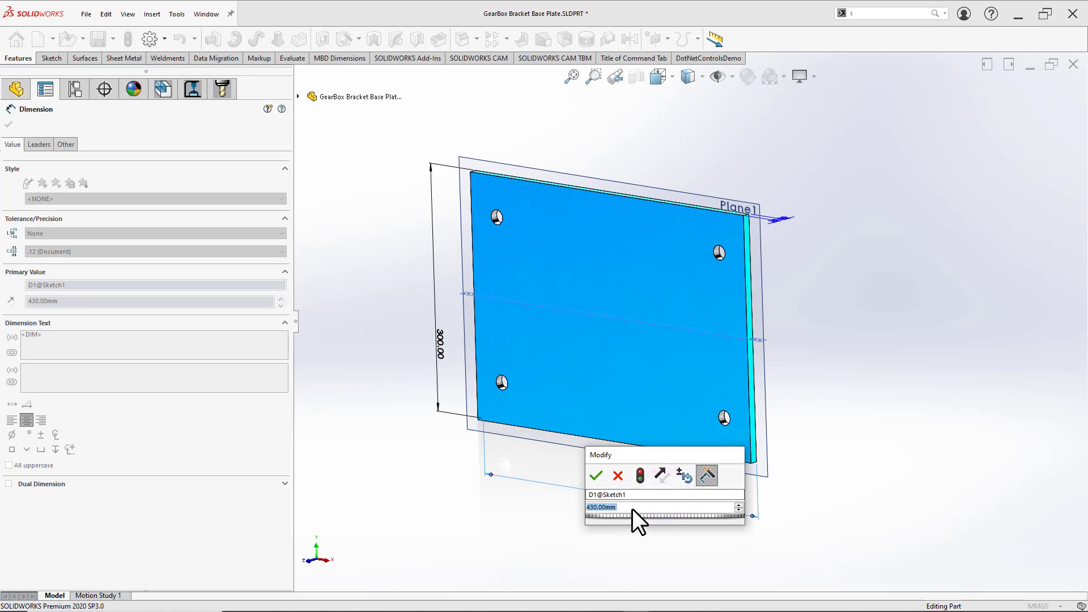
{"action": "left_click", "coordinate": [631, 508]}
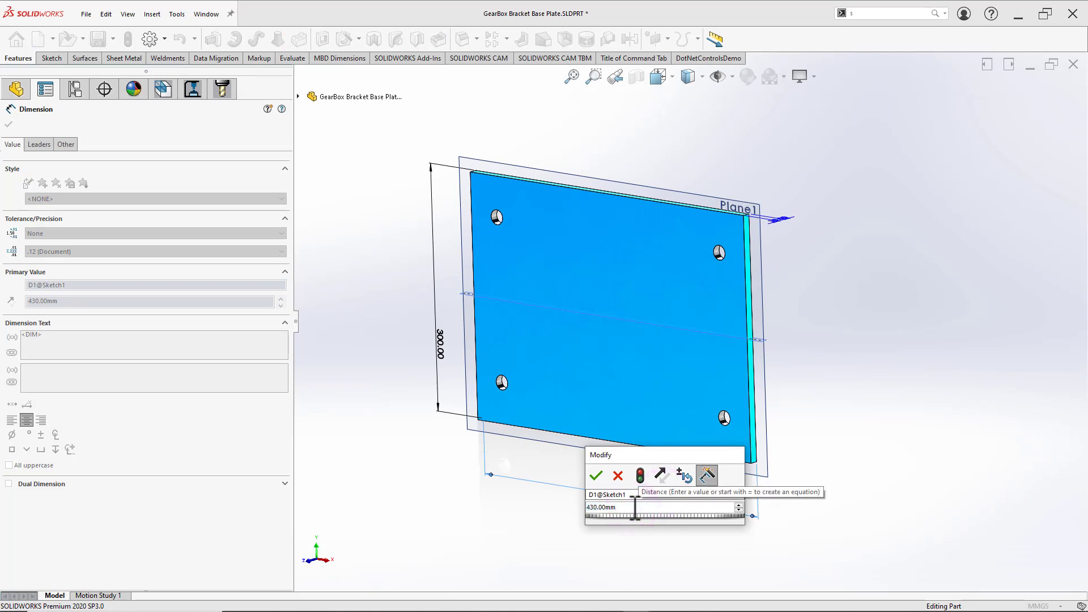
{"action": "type", "text": "+2000"}
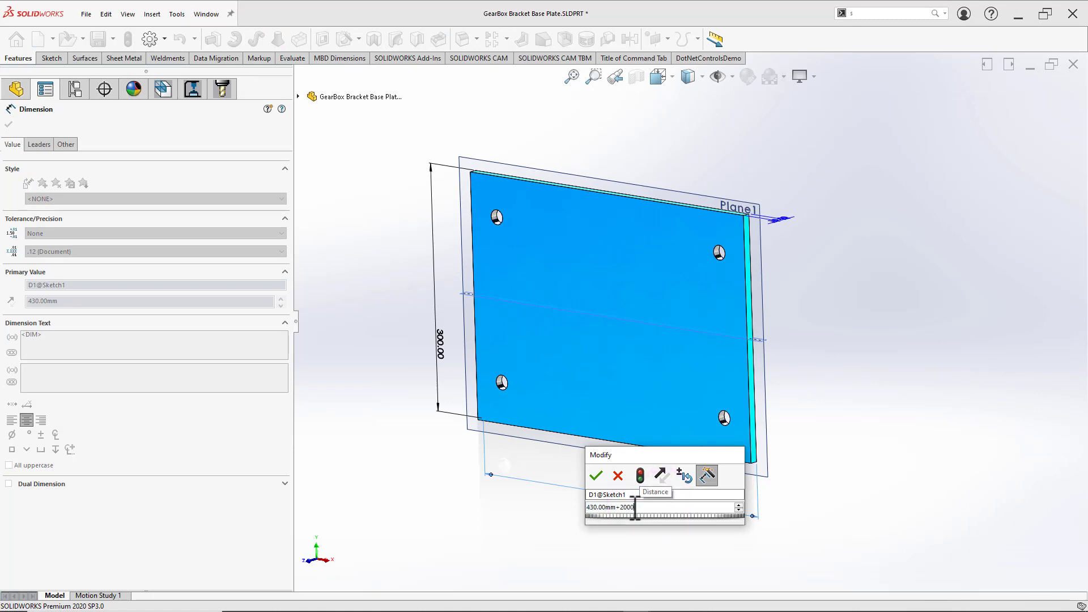
{"action": "key", "text": "Return"}
{"action": "left_click", "coordinate": [552, 528]}
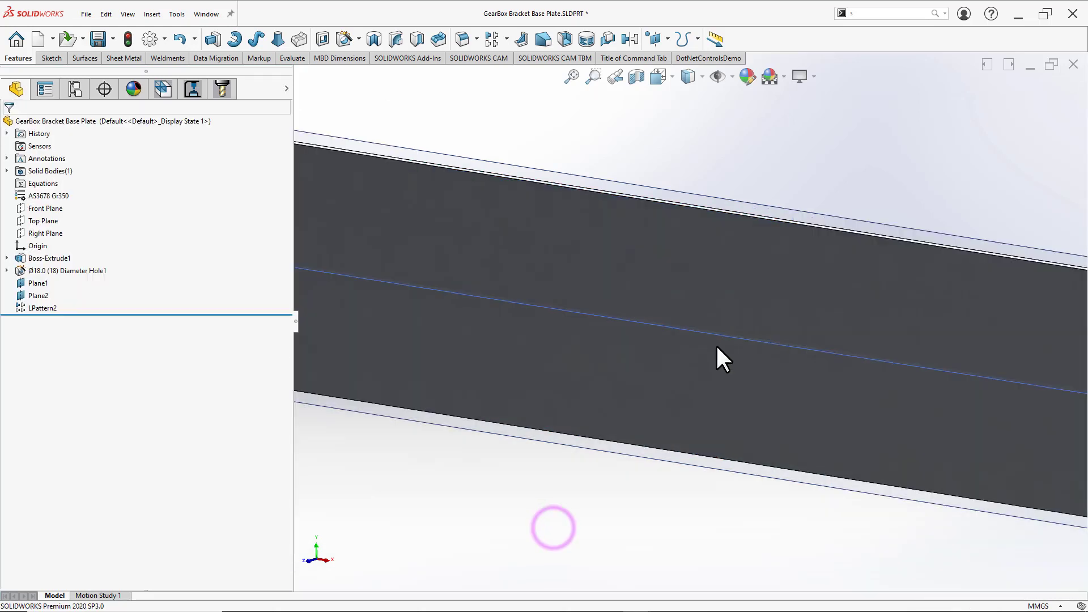
{"action": "key", "text": "f"}
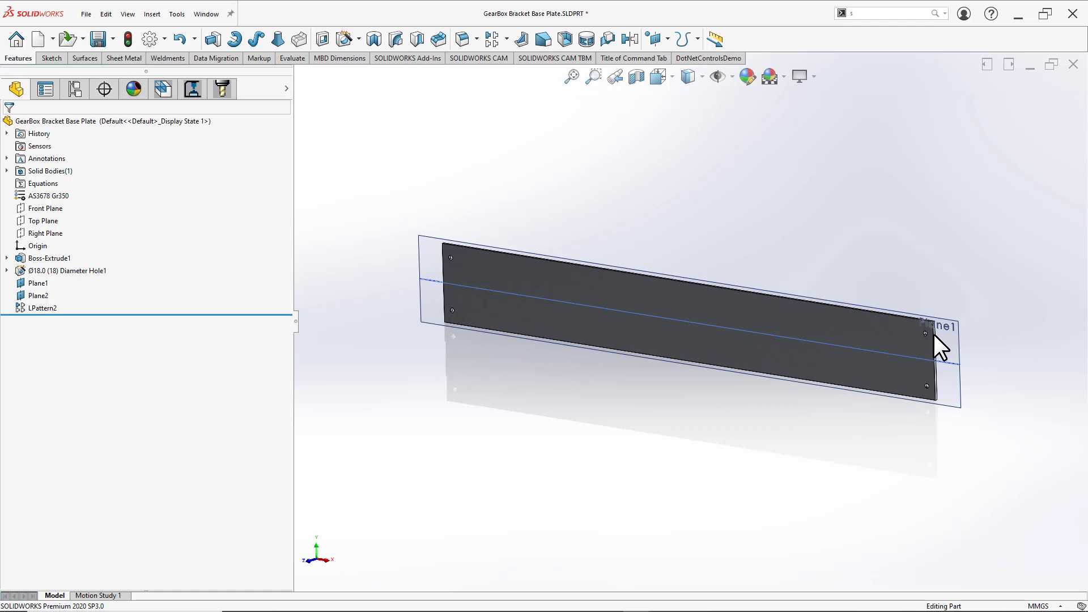
Step: Edit the LPattern2 hole pattern and set its Direction 1 number of instances to 10
{"action": "left_click", "coordinate": [45, 305]}
{"action": "left_click", "coordinate": [55, 273]}
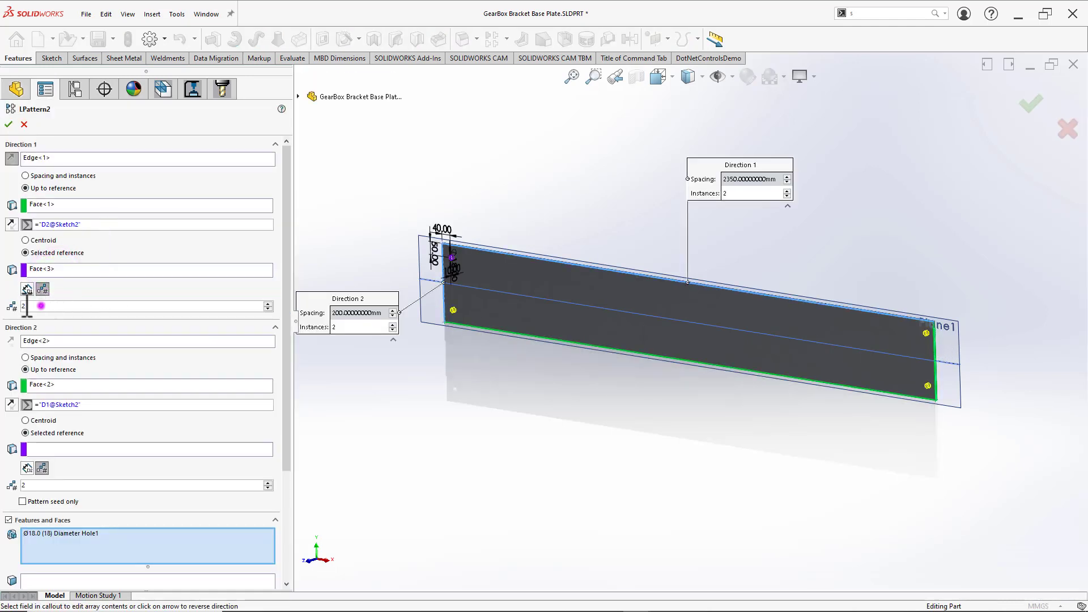
{"action": "left_click_drag", "start_coordinate": [41, 305], "coordinate": [8, 302]}
{"action": "type", "text": "10"}
{"action": "key", "text": "Return"}
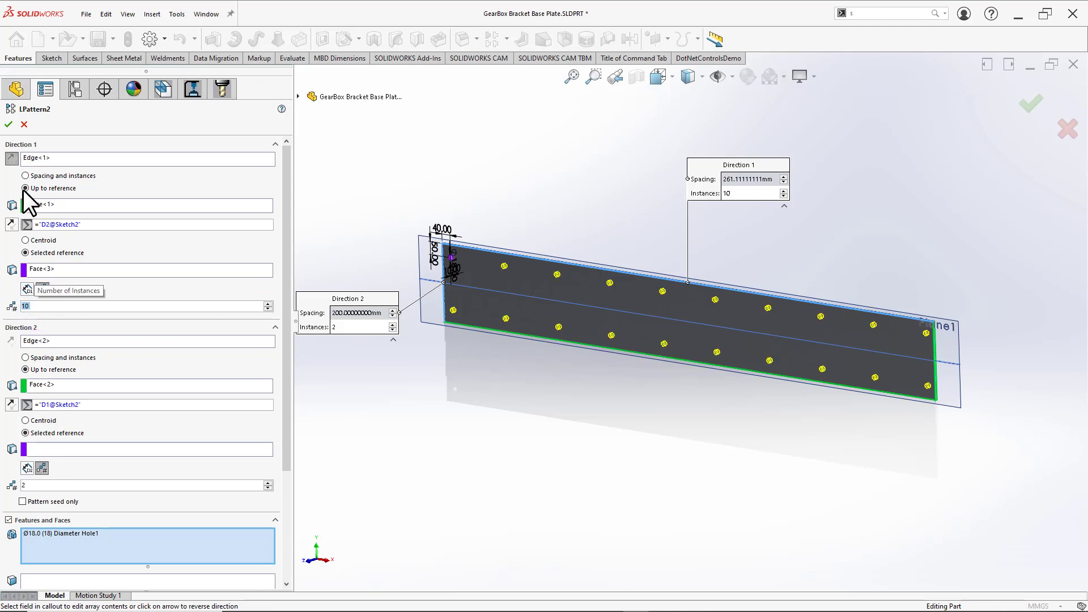
{"action": "left_click", "coordinate": [8, 124]}
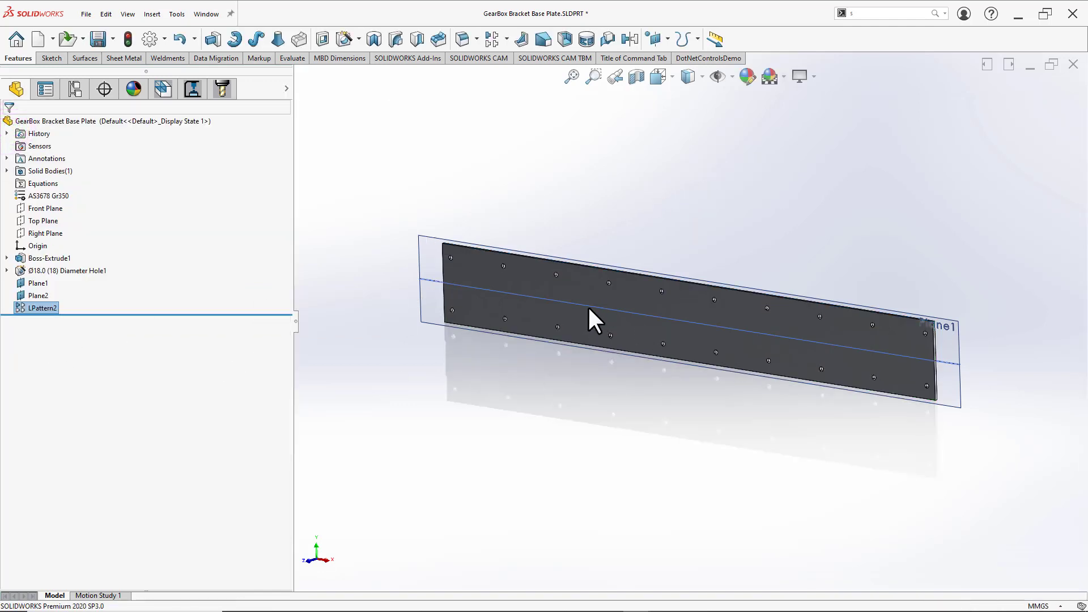
Step: Subtract 500 mm from the base plate's width and rebuild the part
{"action": "left_click", "coordinate": [587, 288]}
{"action": "double_click", "coordinate": [752, 386]}
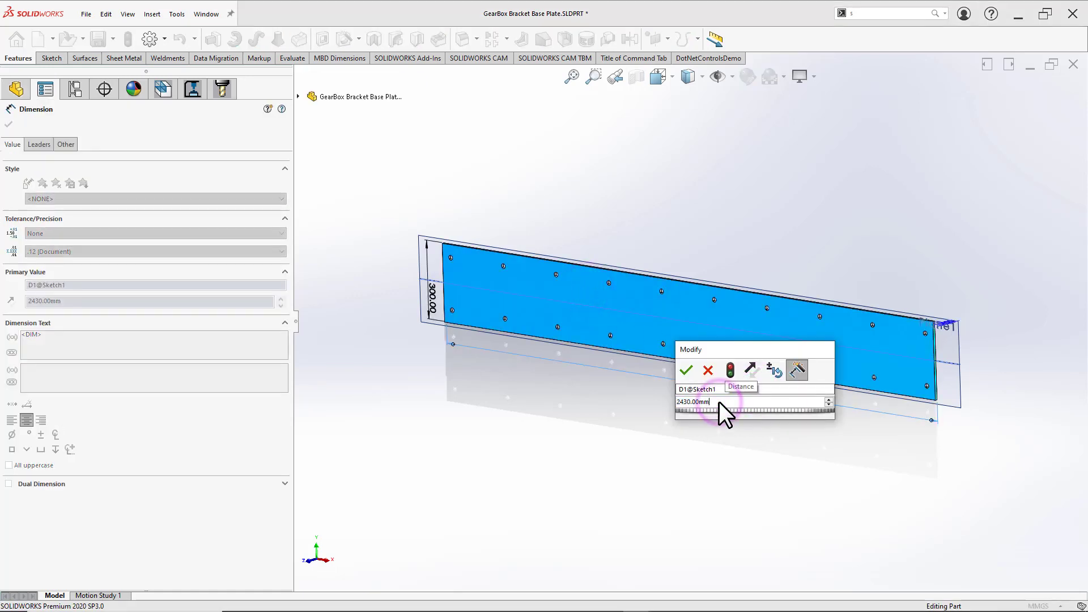
{"action": "type", "text": "1930"}
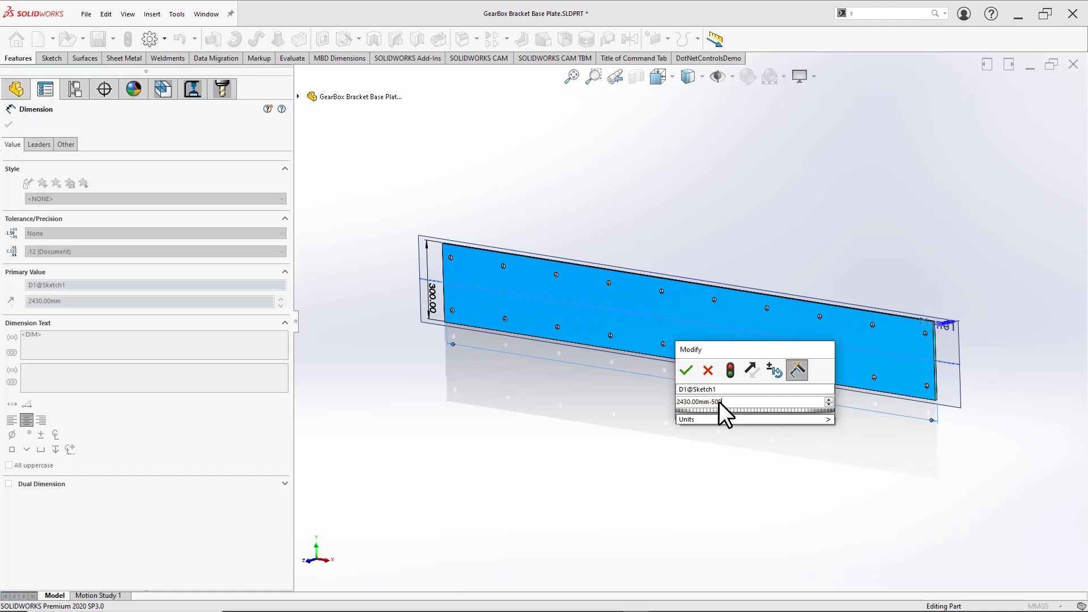
{"action": "key", "text": "Return"}
{"action": "left_click", "coordinate": [721, 432]}
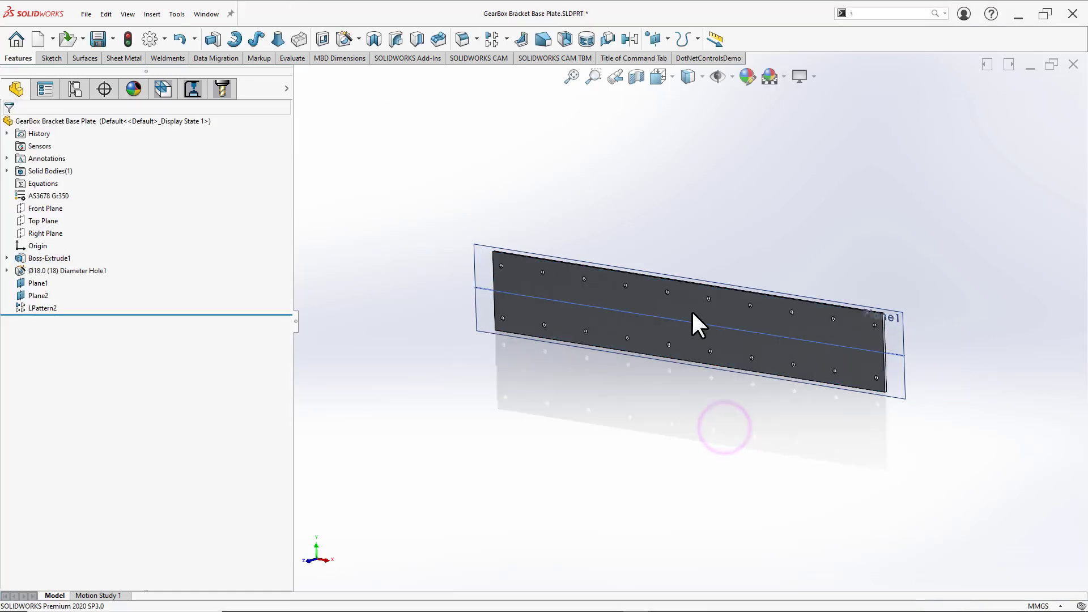
Step: Check which features create the first three upper-row holes and highlight LPattern2
{"action": "left_click", "coordinate": [501, 265]}
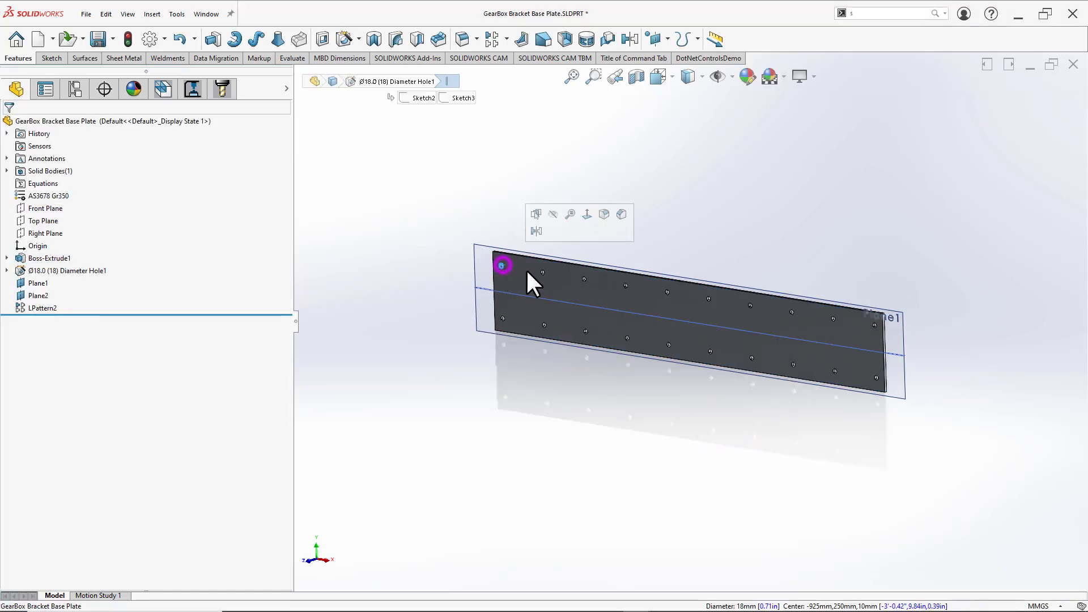
{"action": "left_click", "coordinate": [542, 272]}
{"action": "left_click", "coordinate": [585, 277]}
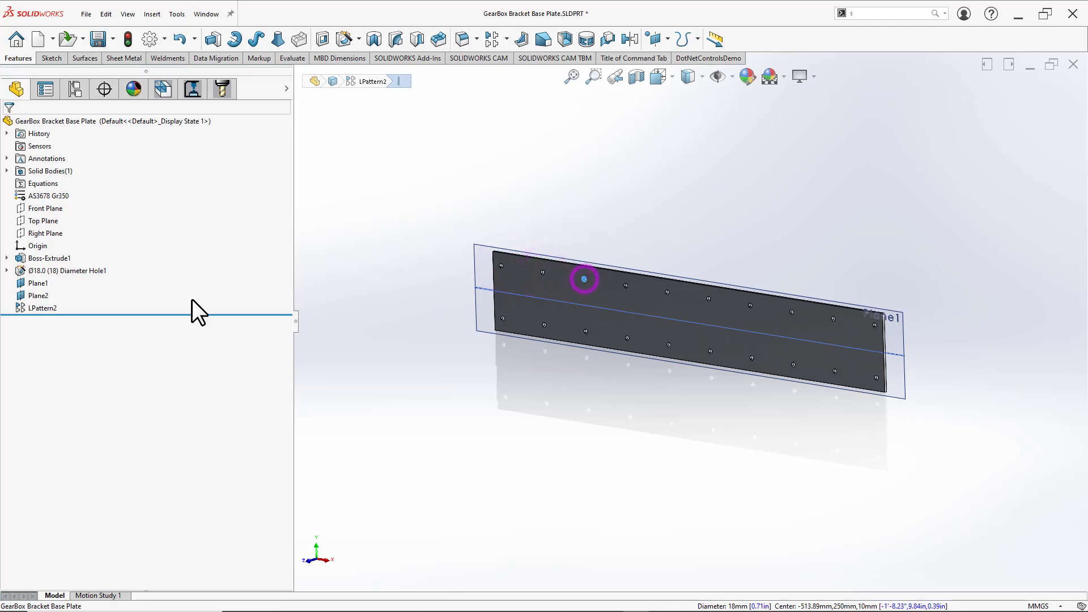
{"action": "left_click", "coordinate": [31, 308]}
{"action": "left_click", "coordinate": [837, 119]}
Step: Measure the distance from the last upper-row hole to the plate's nearest end face
{"action": "scroll", "coordinate": [932, 298], "scroll_direction": "down", "scroll_amount": 8}
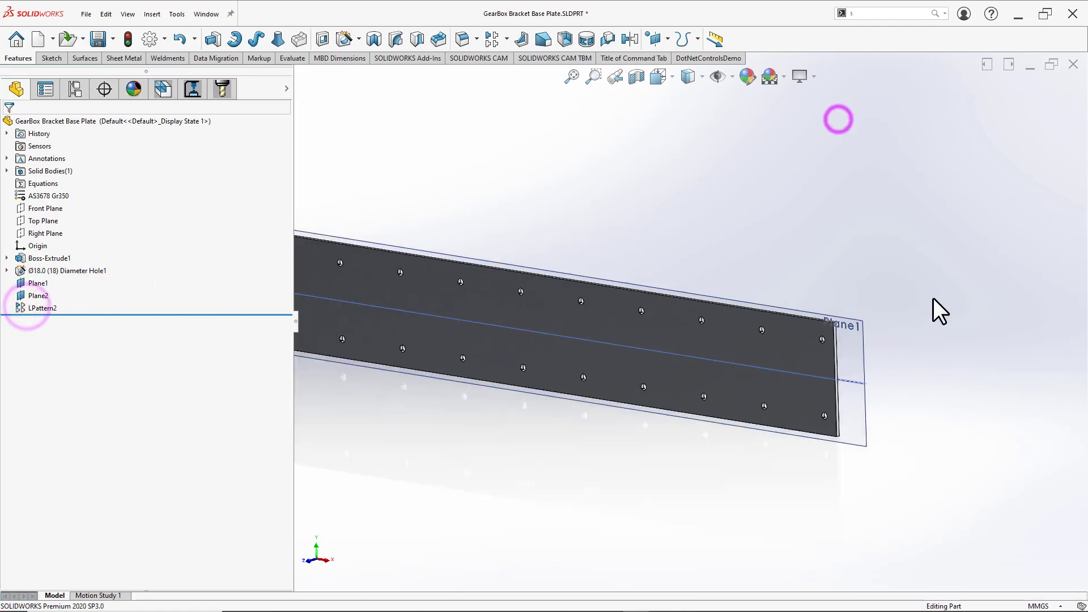
{"action": "key", "text": "m"}
{"action": "scroll", "coordinate": [608, 402], "scroll_direction": "down", "scroll_amount": 3}
{"action": "left_click", "coordinate": [636, 387]}
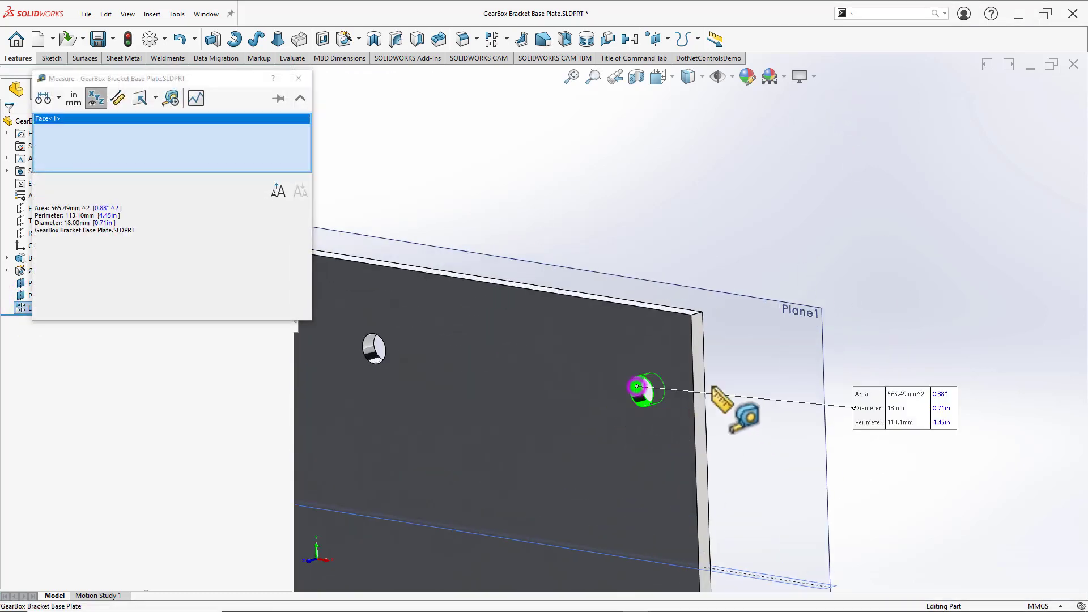
{"action": "scroll", "coordinate": [709, 382], "scroll_direction": "down", "scroll_amount": 2}
{"action": "left_click", "coordinate": [688, 361]}
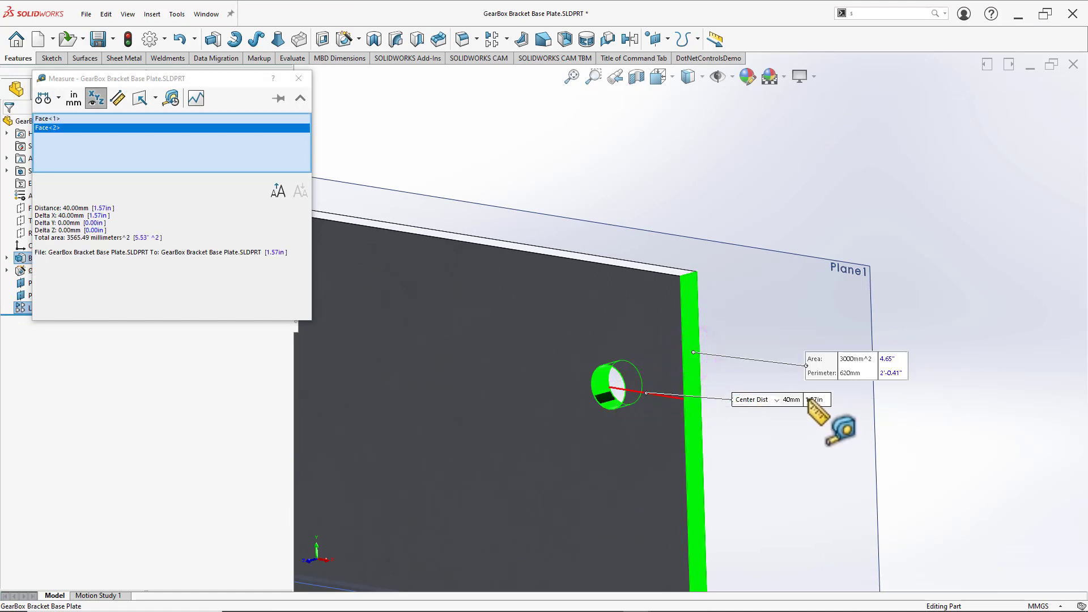
{"action": "scroll", "coordinate": [604, 400], "scroll_direction": "up", "scroll_amount": 3}
{"action": "middle_click_drag", "start_coordinate": [599, 408], "coordinate": [952, 442], "text": "ctrl"}
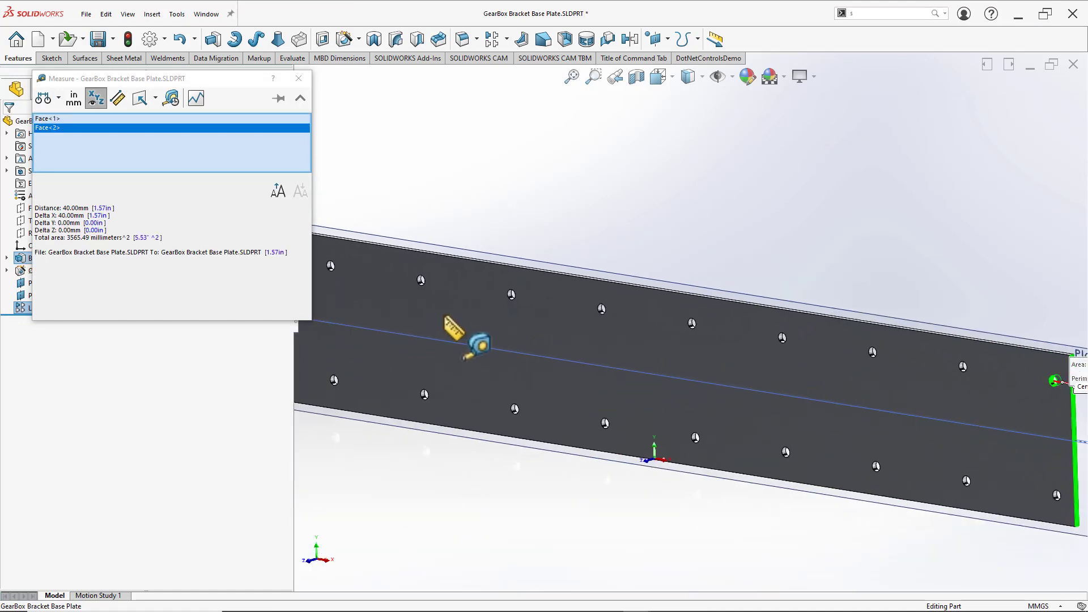
{"action": "middle_click_drag", "start_coordinate": [452, 322], "coordinate": [713, 386], "text": "ctrl"}
{"action": "key", "text": "Escape"}
{"action": "scroll", "coordinate": [745, 395], "scroll_direction": "up", "scroll_amount": 3}
{"action": "middle_click_drag", "start_coordinate": [641, 366], "coordinate": [338, 298], "text": "ctrl"}
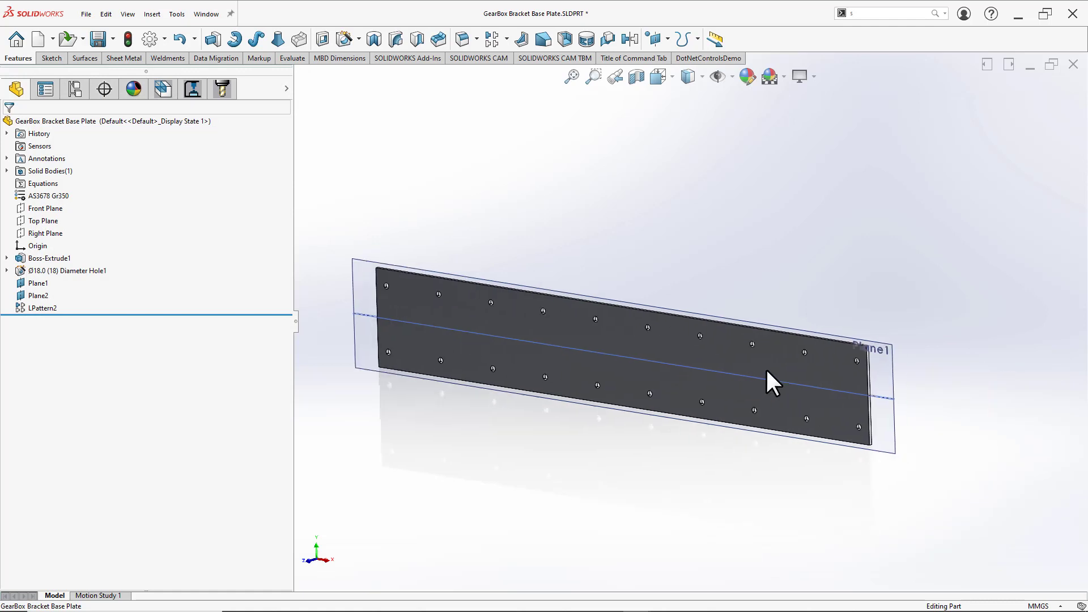
Step: Reduce the base plate's width once more and rebuild the part
{"action": "left_click", "coordinate": [574, 337]}
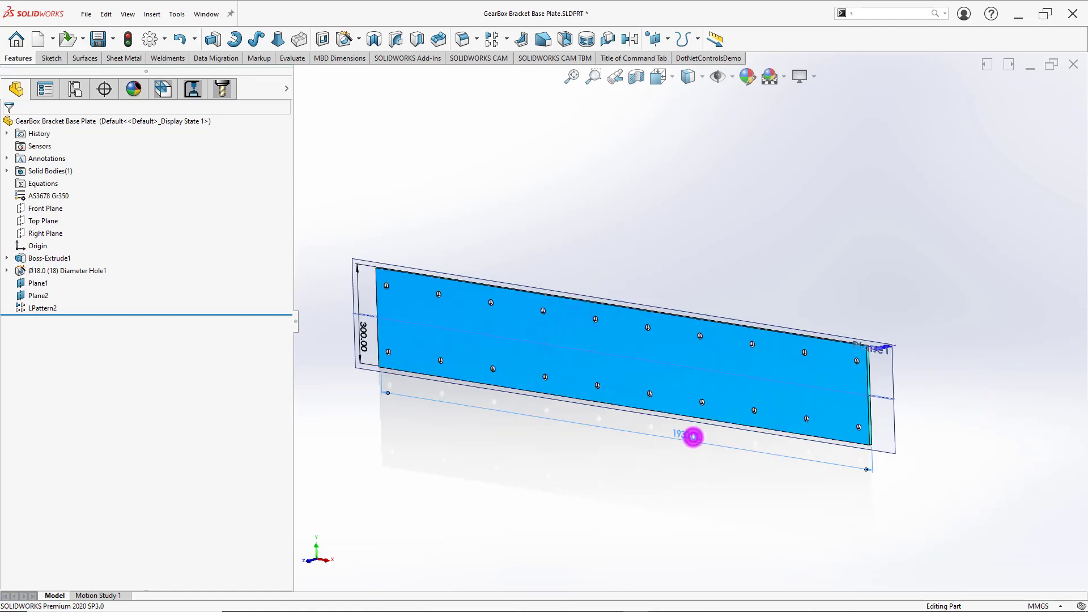
{"action": "double_click", "coordinate": [693, 437]}
{"action": "left_click", "coordinate": [680, 450]}
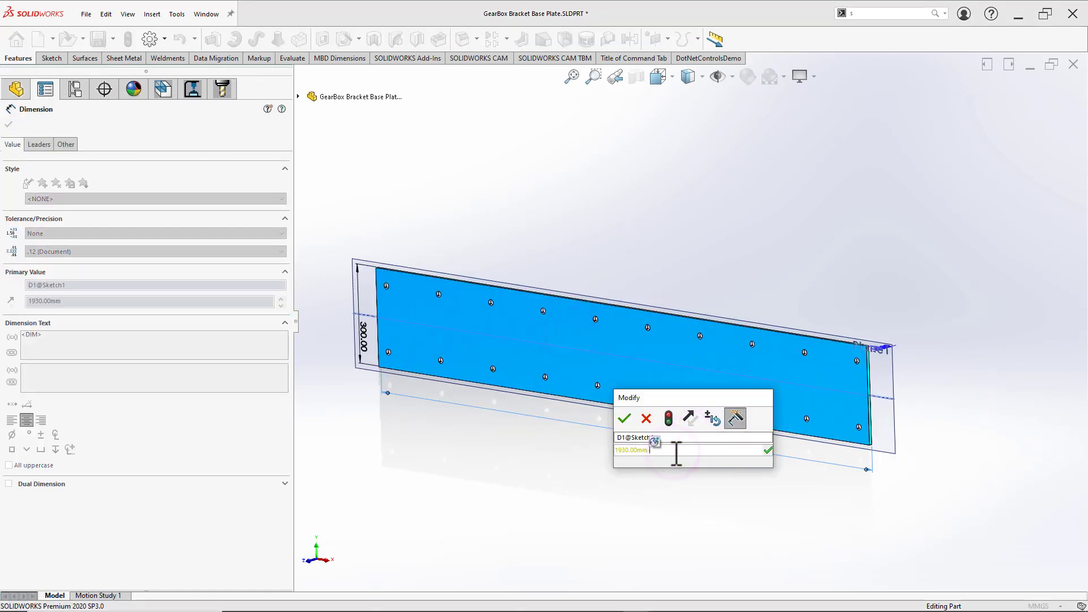
{"action": "key", "text": "Return"}
{"action": "left_click", "coordinate": [609, 495]}
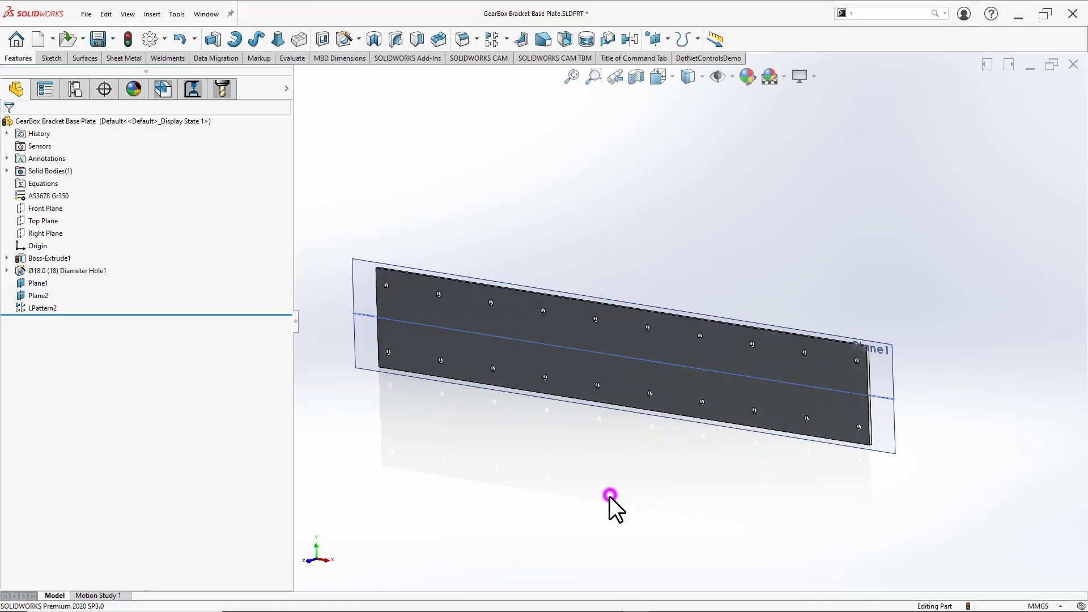
{"action": "scroll", "coordinate": [618, 465], "scroll_direction": "up", "scroll_amount": 2}
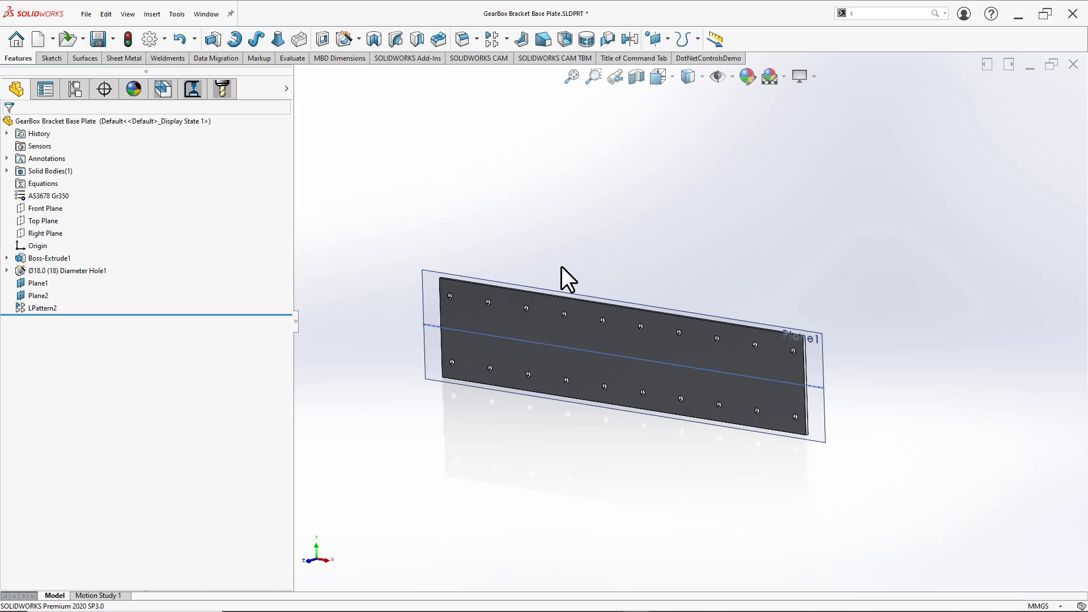
Step: Measure from the last upper-row hole to the end of the shortened plate
{"action": "key", "text": "m"}
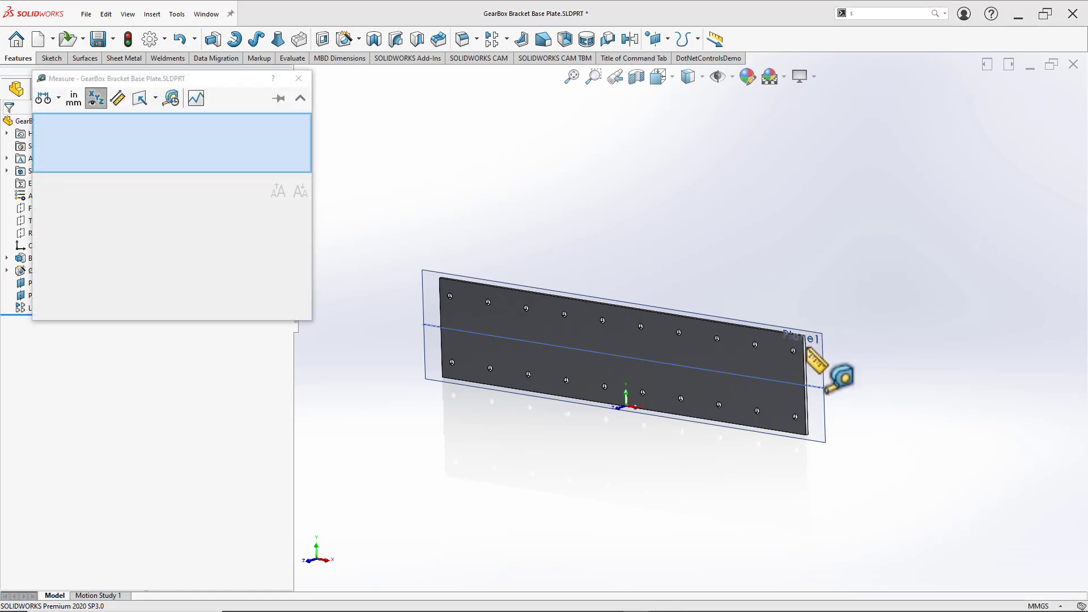
{"action": "left_click", "coordinate": [794, 350]}
{"action": "scroll", "coordinate": [794, 350], "scroll_direction": "down", "scroll_amount": 5}
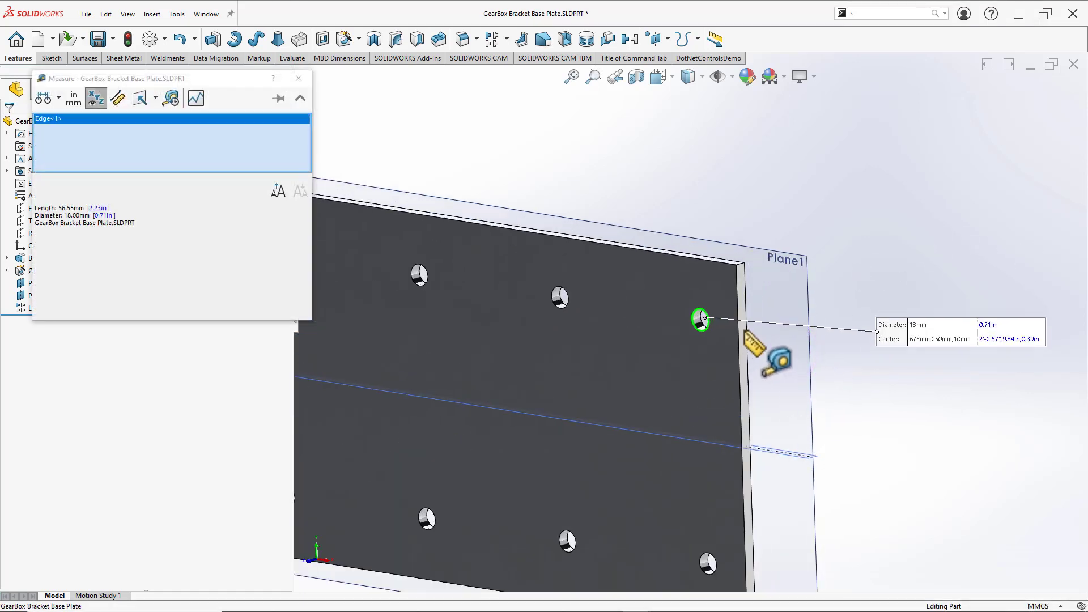
{"action": "left_click", "coordinate": [741, 340]}
{"action": "key", "text": "Escape"}
{"action": "scroll", "coordinate": [737, 366], "scroll_direction": "up", "scroll_amount": 5}
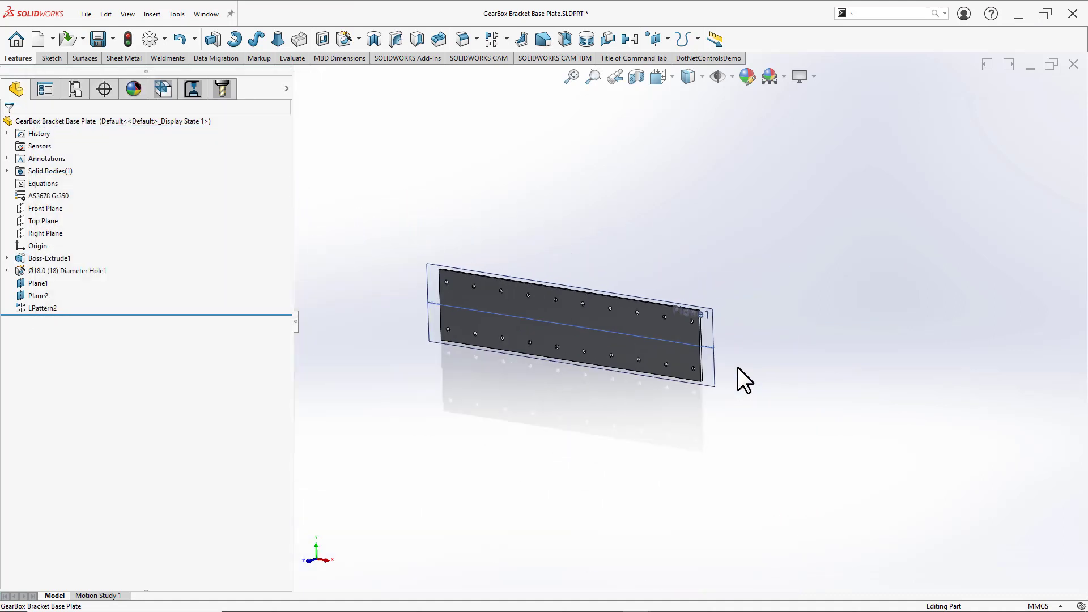
Step: Delete the LPattern2 hole pattern from the base plate and dismiss the rebuild error report
{"action": "left_click", "coordinate": [39, 308]}
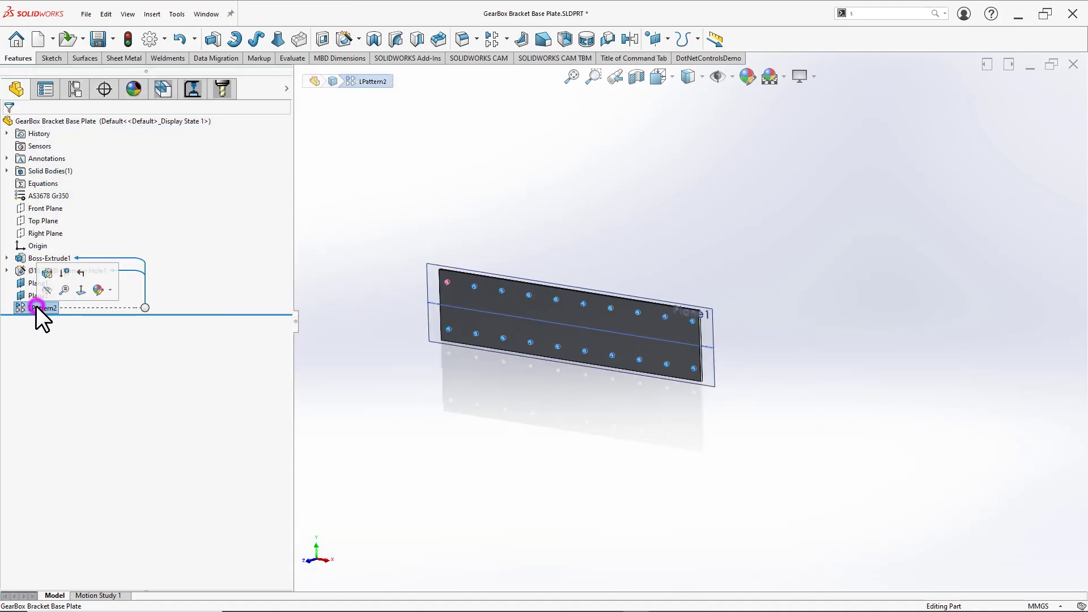
{"action": "key", "text": "Delete"}
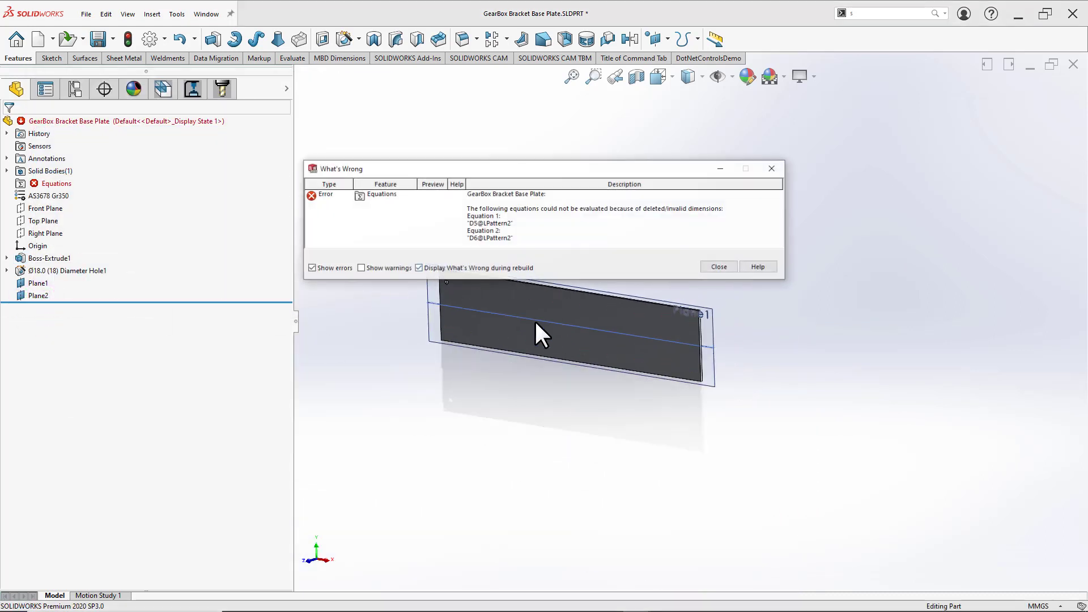
{"action": "left_click", "coordinate": [718, 268]}
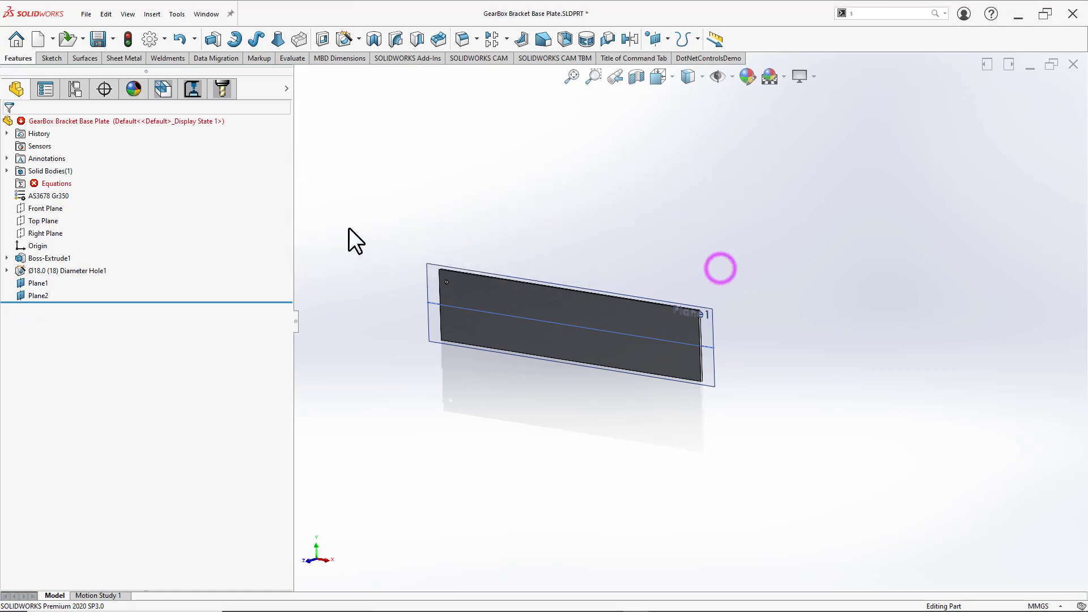
Step: Delete the two broken equations that drive D5@LPattern2 and D6@LPattern2
{"action": "right_click", "coordinate": [51, 183]}
{"action": "left_click", "coordinate": [86, 192]}
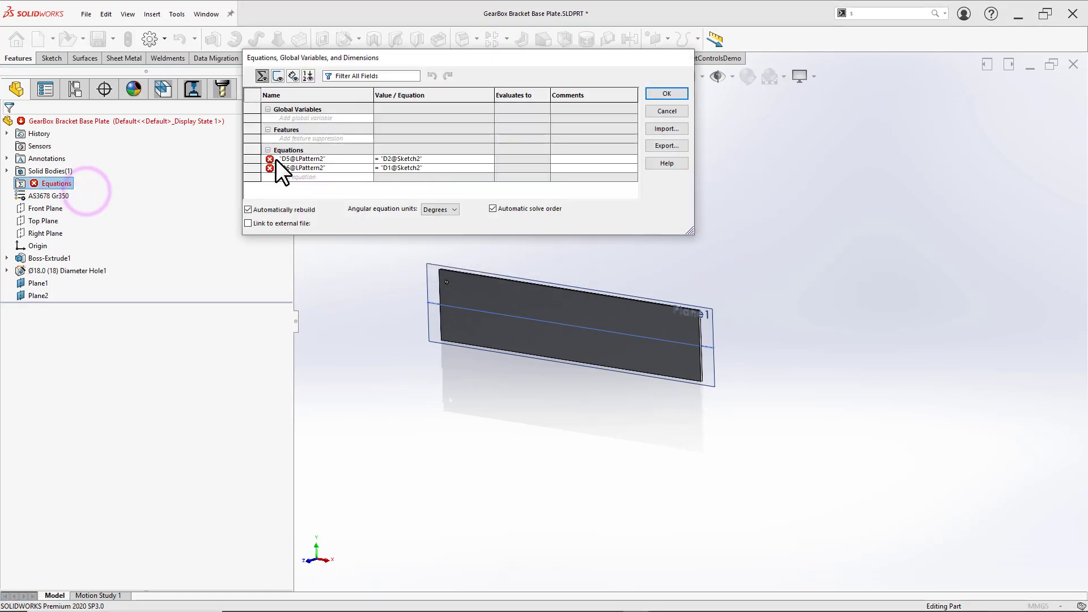
{"action": "left_click_drag", "start_coordinate": [253, 158], "coordinate": [256, 168]}
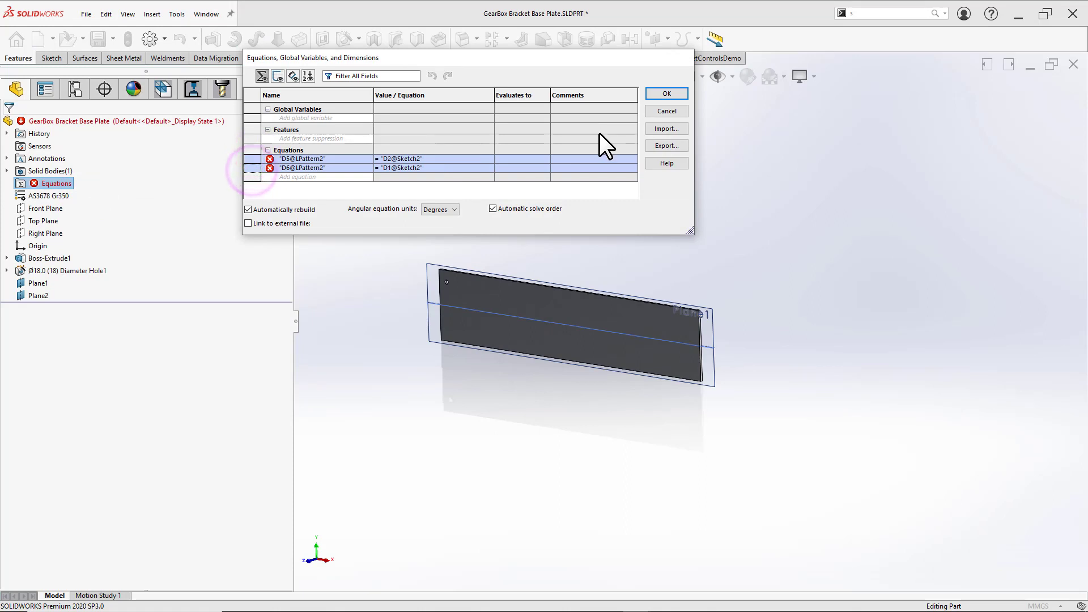
{"action": "key", "text": "Delete"}
{"action": "left_click", "coordinate": [665, 95]}
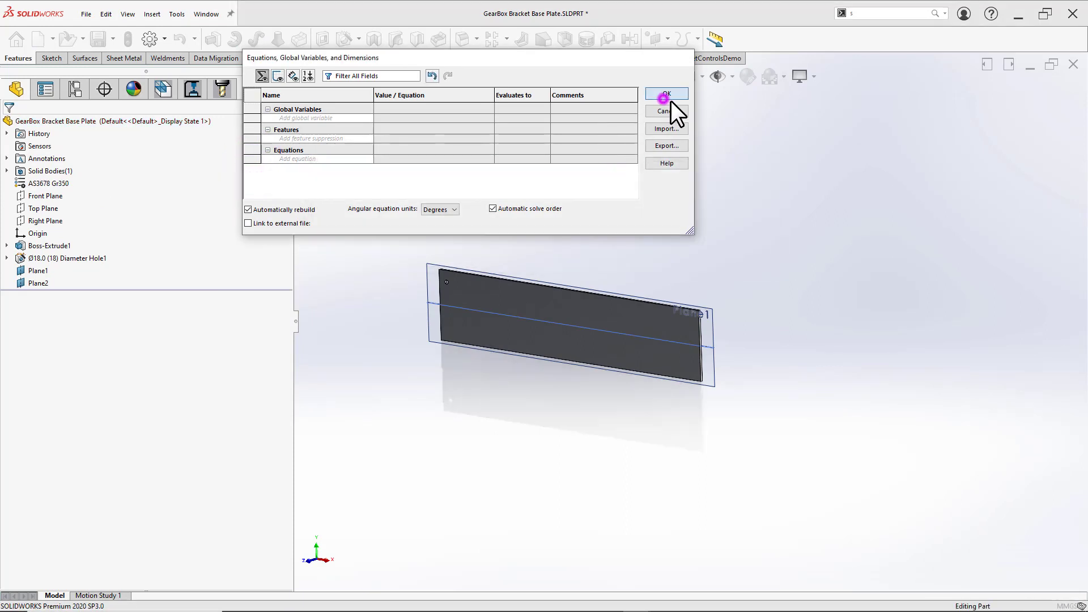
Step: Set the base plate's width to 400 mm
{"action": "scroll", "coordinate": [527, 317], "scroll_direction": "down", "scroll_amount": 1}
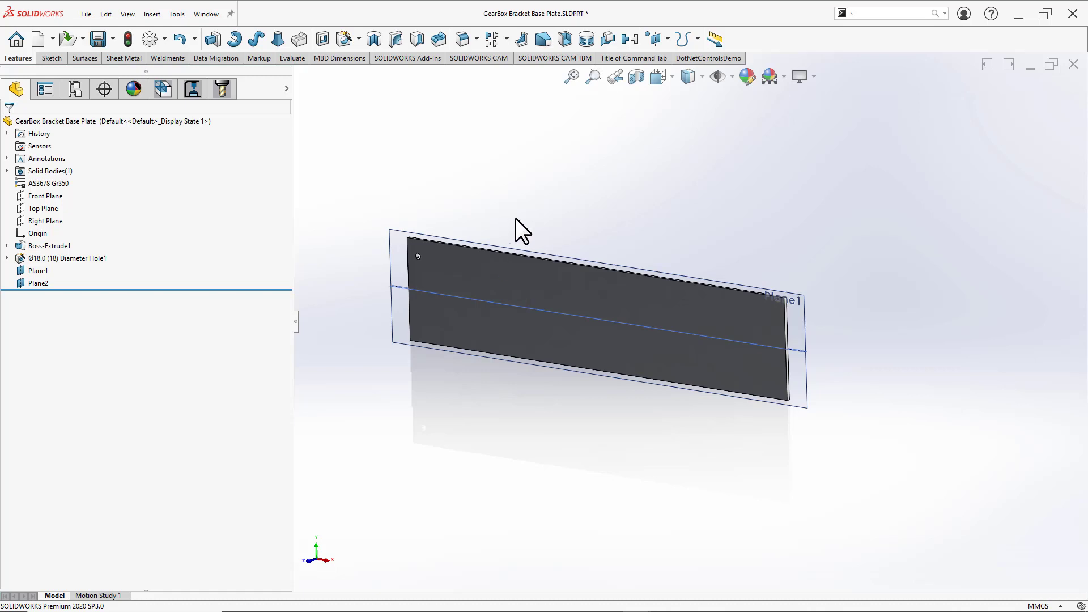
{"action": "double_click", "coordinate": [516, 271]}
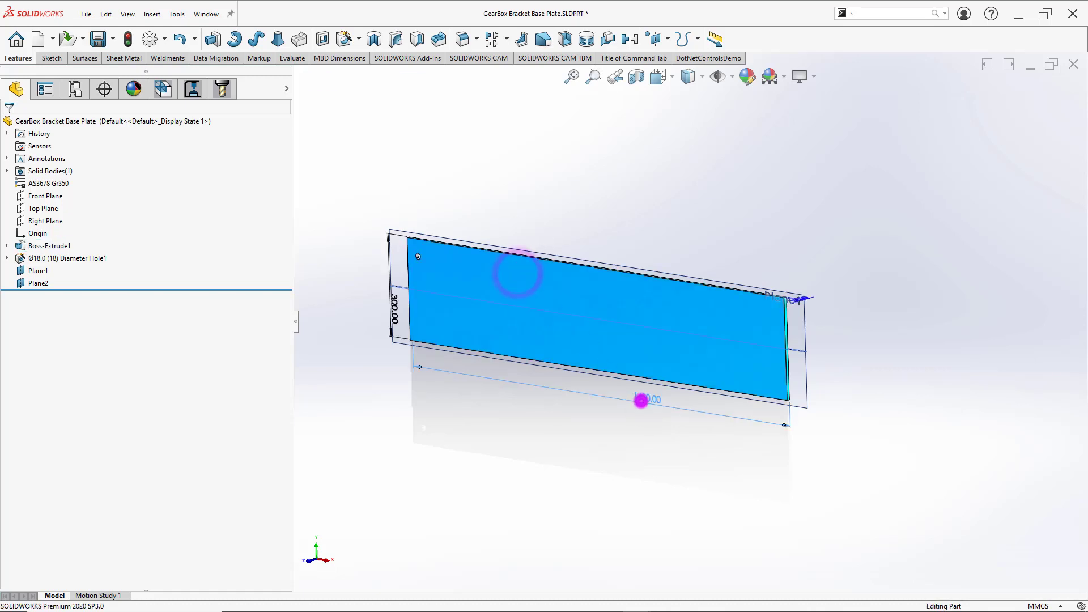
{"action": "double_click", "coordinate": [642, 403]}
{"action": "type", "text": "600"}
{"action": "key", "text": "Return"}
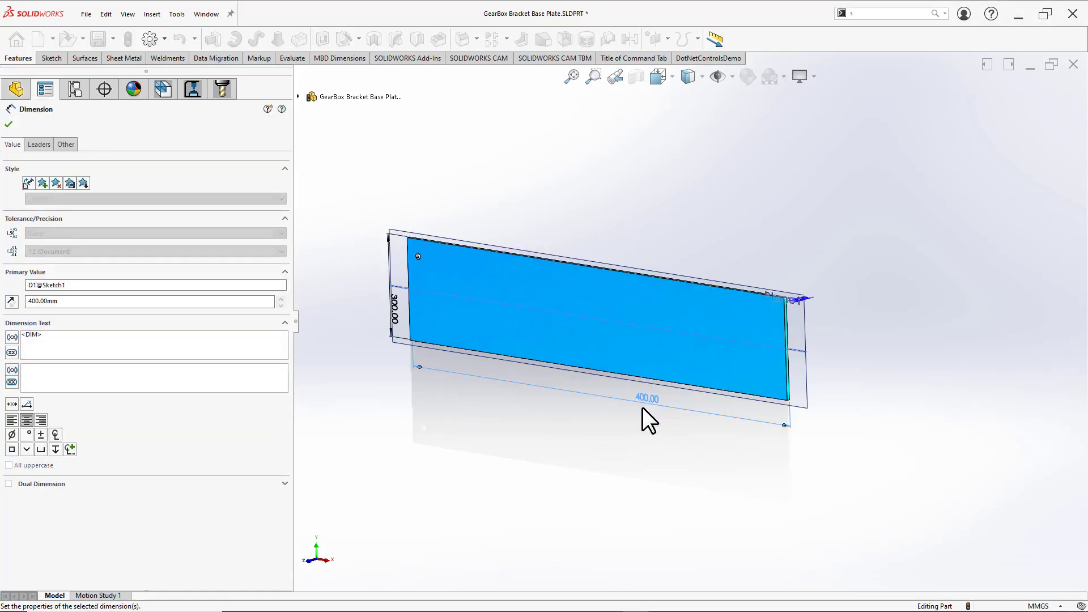
Step: Fit the whole plate in view and hide the task pane and feature tree to enlarge the modelling area
{"action": "left_click", "coordinate": [594, 452]}
{"action": "key", "text": "f"}
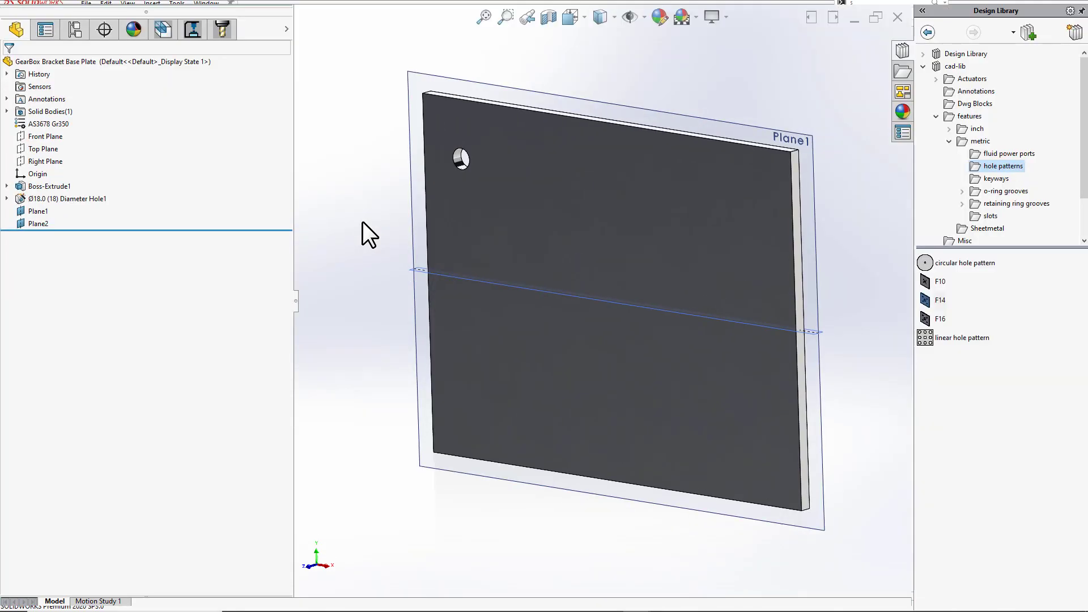
{"action": "key", "text": "ctrl+F1"}
{"action": "key", "text": "F9"}
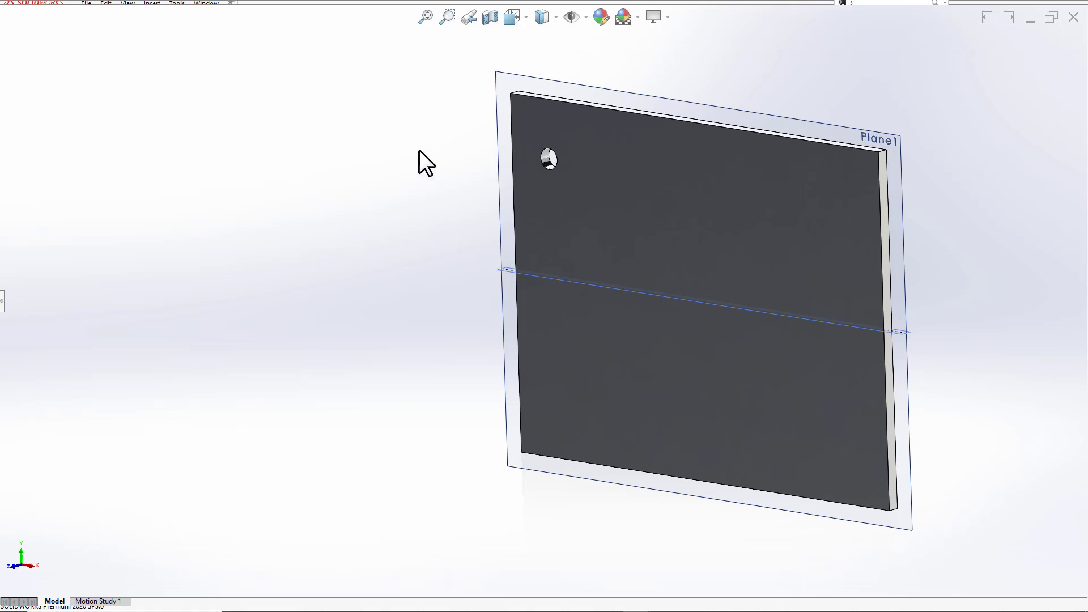
{"action": "scroll", "coordinate": [567, 157], "scroll_direction": "down", "scroll_amount": 3}
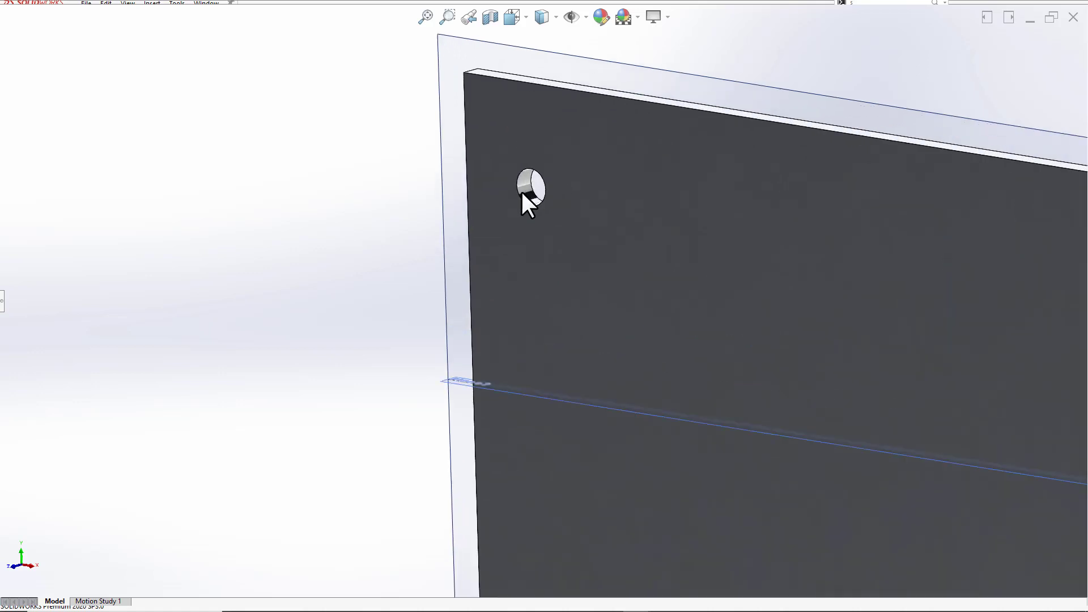
{"action": "left_click", "coordinate": [527, 187]}
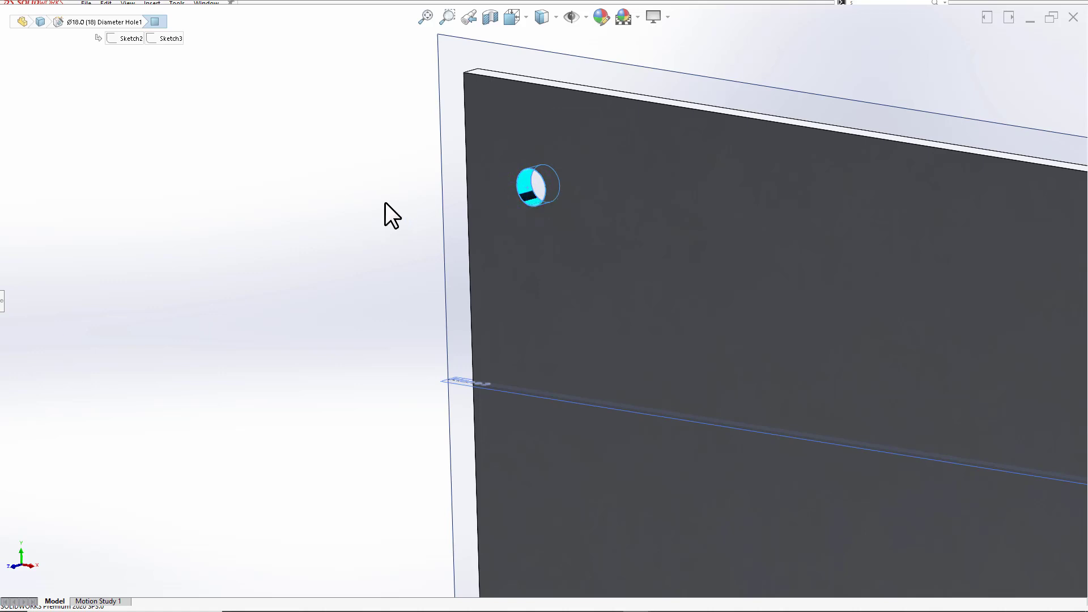
{"action": "left_click", "coordinate": [348, 214]}
{"action": "scroll", "coordinate": [580, 253], "scroll_direction": "up", "scroll_amount": 3}
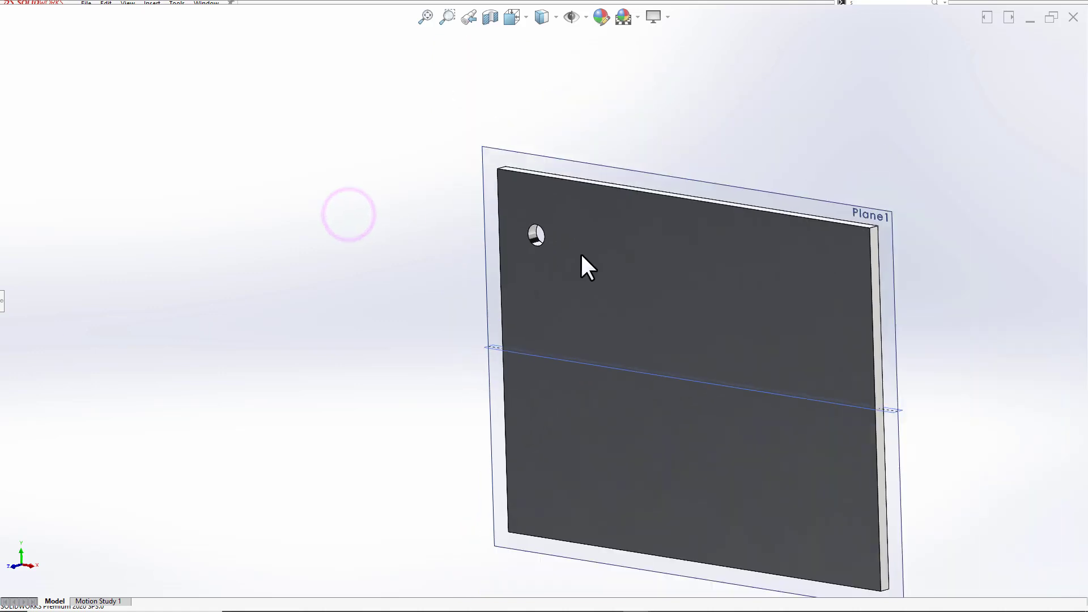
Step: Start an extruded cut on the plate's front face and sketch a corner rectangle about 36 mm wide just below the hole
{"action": "middle_click_drag", "start_coordinate": [581, 253], "coordinate": [614, 221]}
{"action": "scroll", "coordinate": [614, 221], "scroll_direction": "down", "scroll_amount": 2}
{"action": "key", "text": "s"}
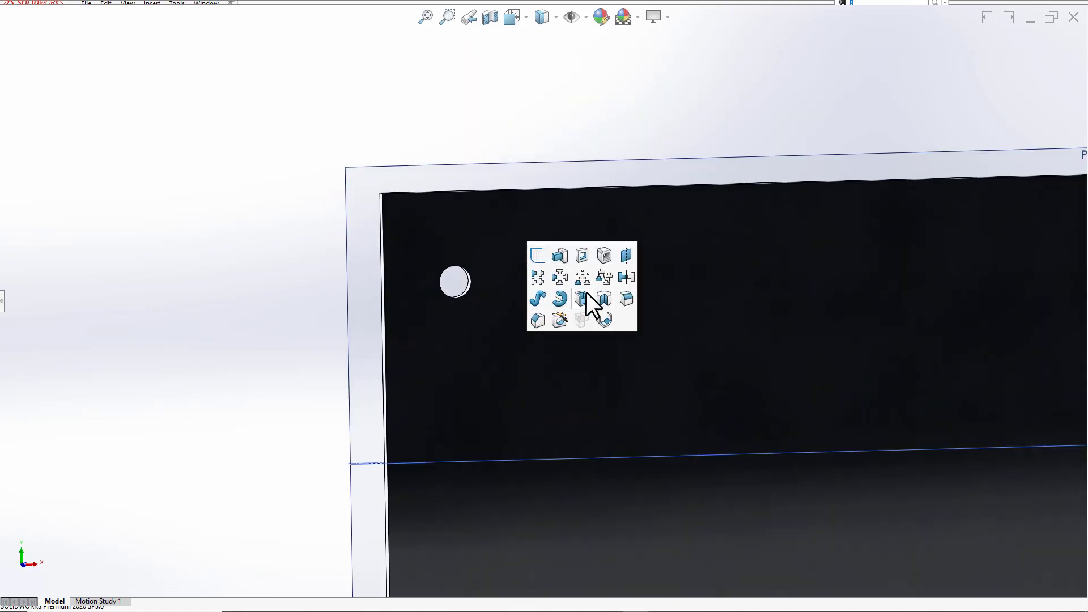
{"action": "left_click", "coordinate": [584, 254]}
{"action": "left_click", "coordinate": [464, 342]}
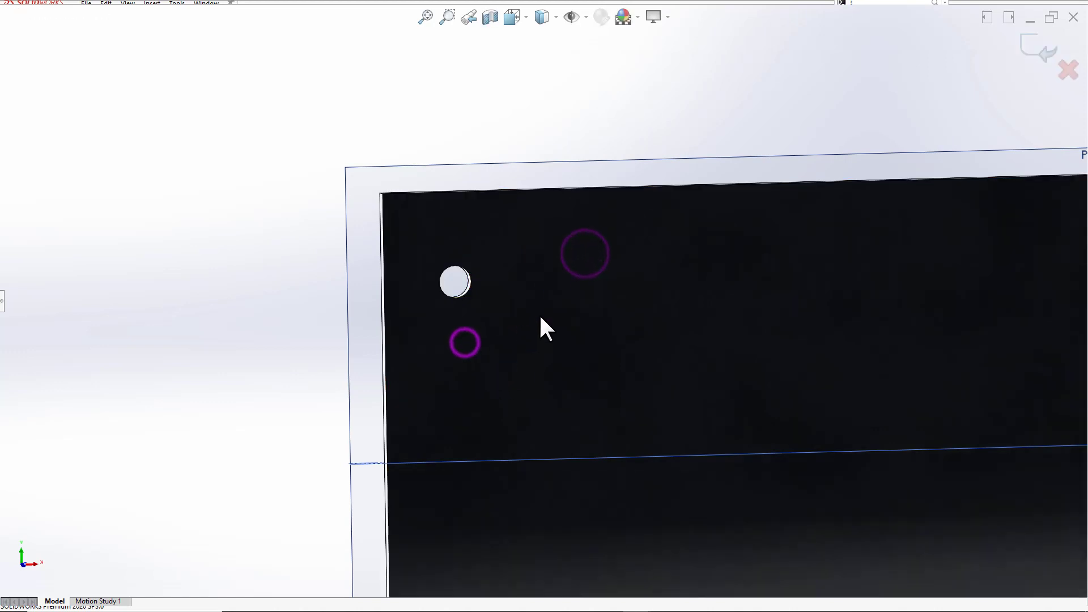
{"action": "scroll", "coordinate": [470, 278], "scroll_direction": "down", "scroll_amount": 1}
{"action": "mouse_move", "coordinate": [471, 274]}
{"action": "middle_mouse_down"}
{"action": "mouse_move", "coordinate": [441, 246]}
{"action": "mouse_move", "coordinate": [433, 263]}
{"action": "middle_mouse_up"}
{"action": "key", "text": "s"}
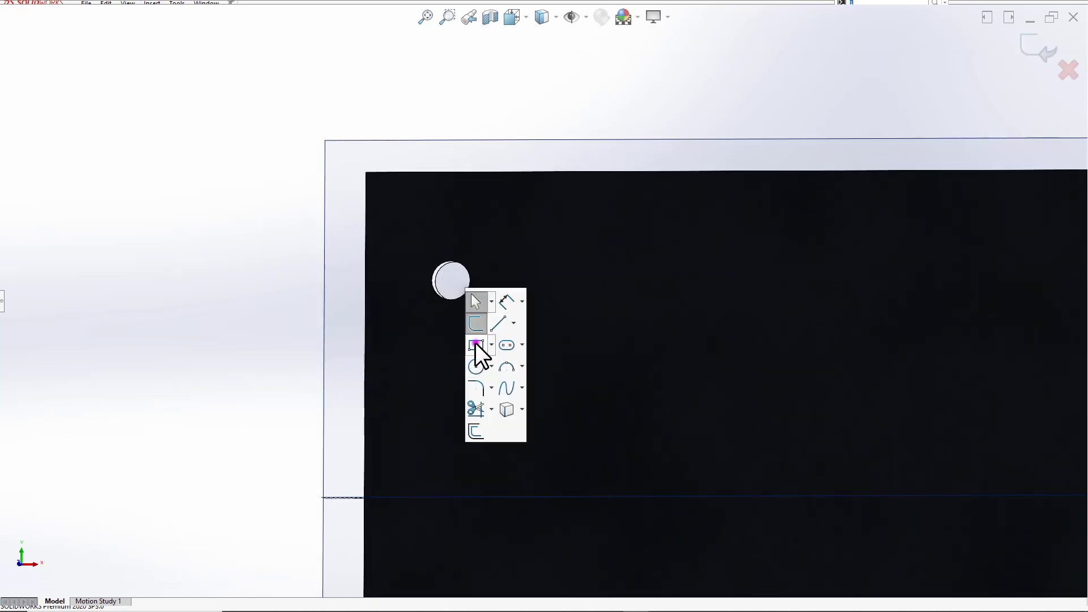
{"action": "left_click", "coordinate": [475, 342]}
{"action": "left_click", "coordinate": [431, 315]}
{"action": "left_click", "coordinate": [509, 358]}
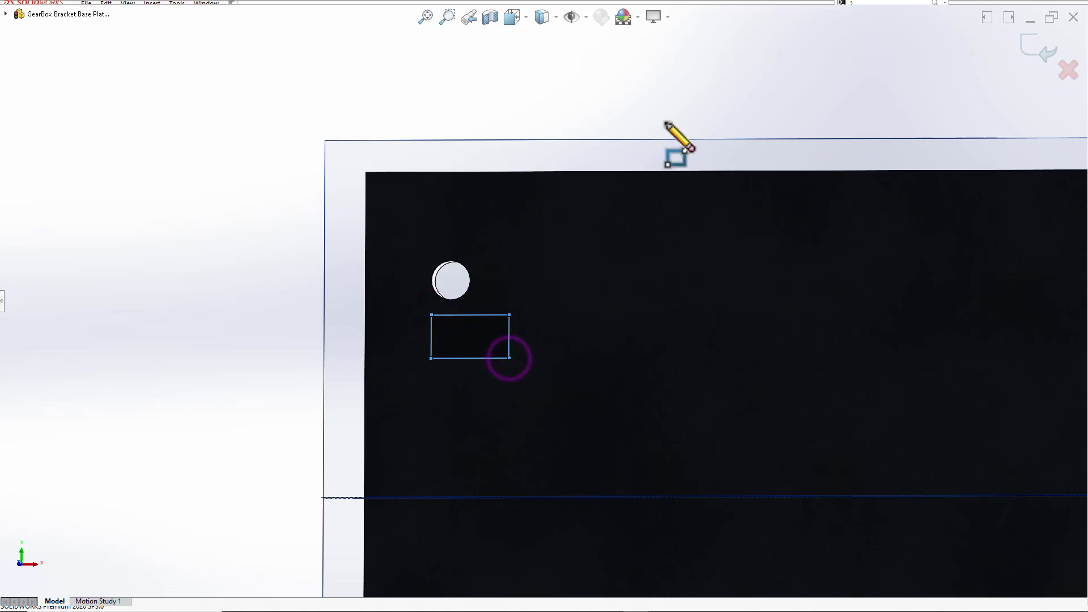
Step: Dimension the rectangle's left side 30 mm from the plate's left edge
{"action": "right_click_drag", "start_coordinate": [493, 250], "coordinate": [595, 78]}
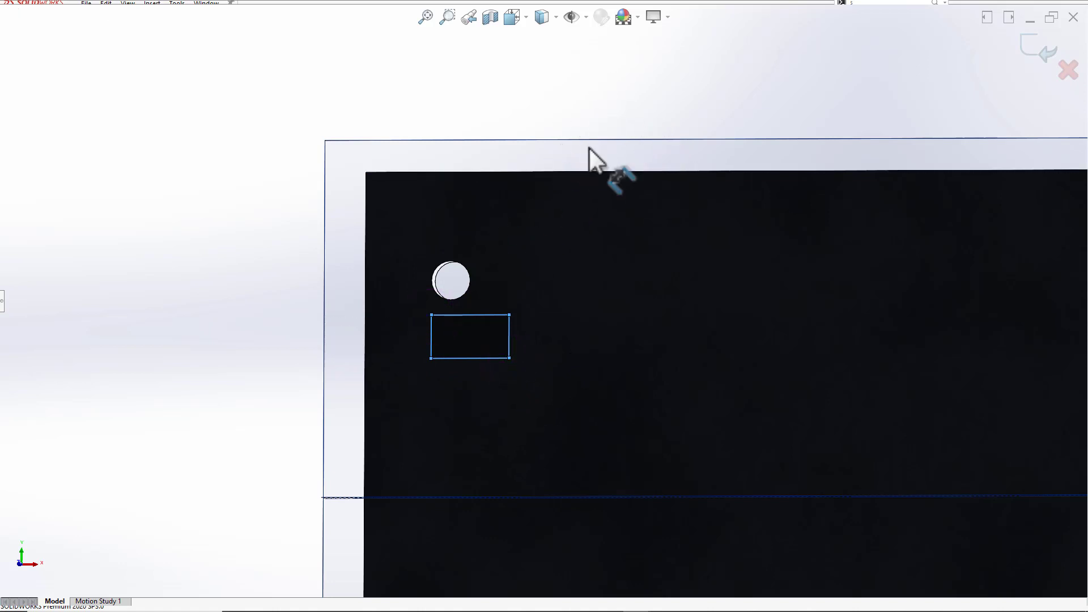
{"action": "left_click", "coordinate": [431, 326]}
{"action": "left_click", "coordinate": [366, 311]}
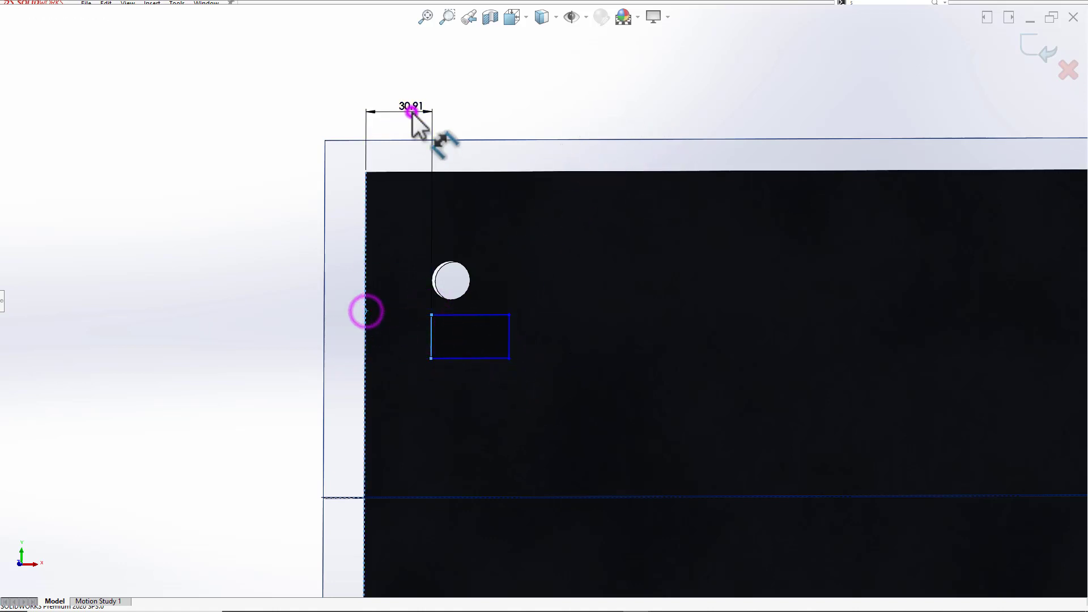
{"action": "left_click", "coordinate": [413, 111]}
{"action": "type", "text": "30.90763973mm"}
{"action": "key", "text": "Return"}
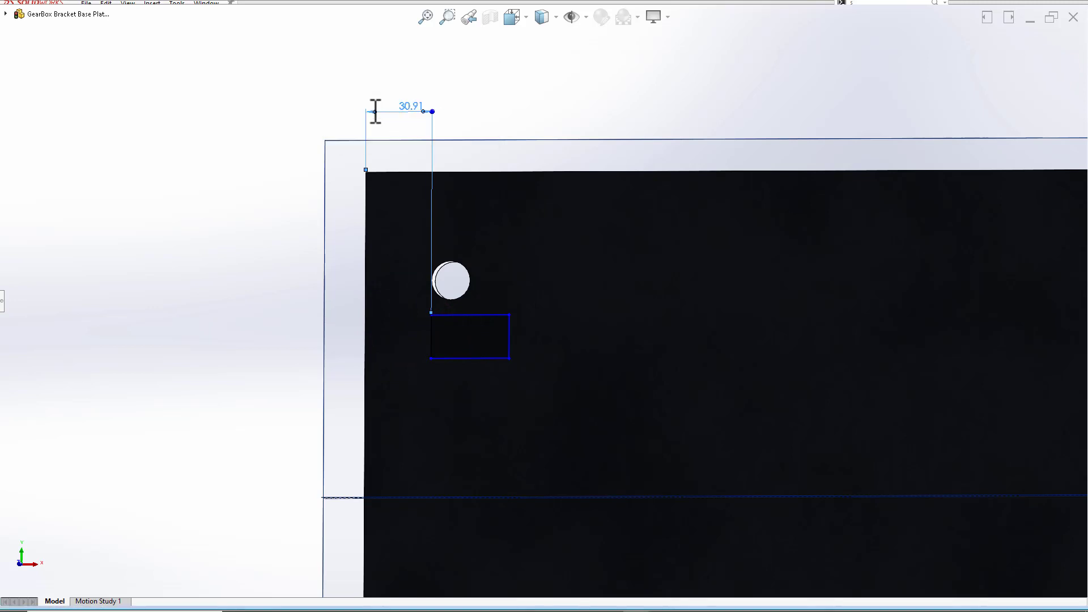
Step: Dimension the rectangle's upper side 60 mm below the plate's upper edge
{"action": "left_click", "coordinate": [490, 172]}
{"action": "left_click", "coordinate": [332, 238]}
{"action": "type", "text": "60"}
{"action": "key", "text": "Return"}
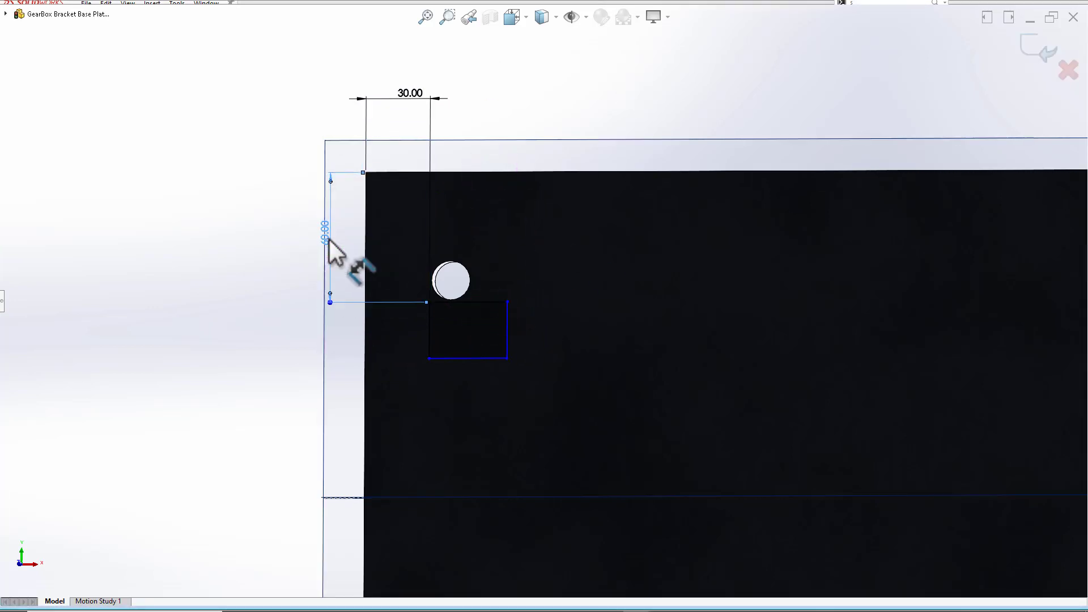
{"action": "left_click", "coordinate": [910, 74]}
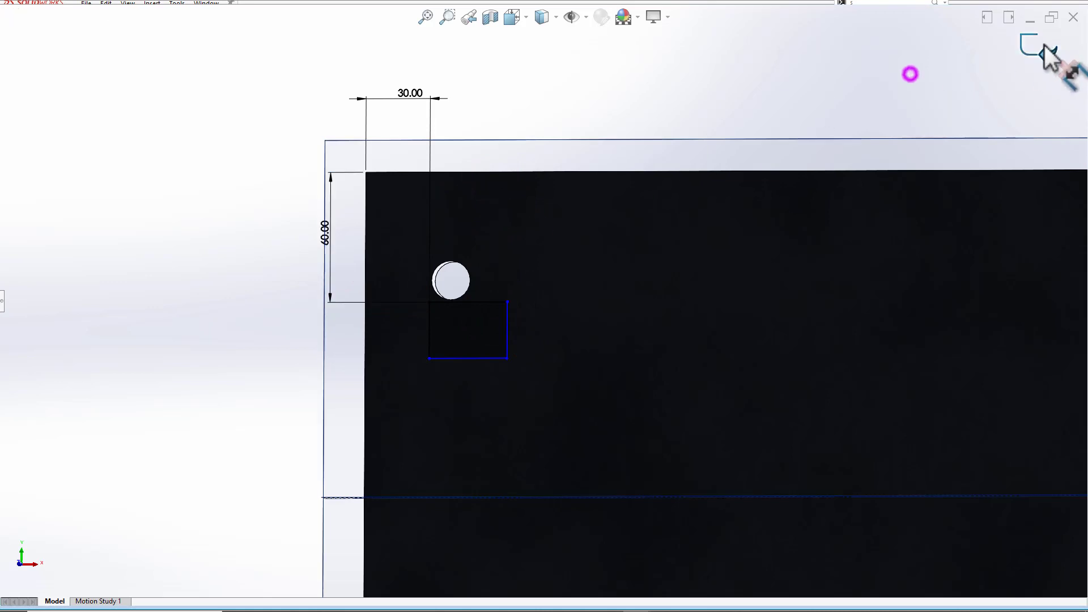
Step: Dimension the rectangle's width as 25 mm
{"action": "left_click", "coordinate": [477, 302]}
{"action": "left_click", "coordinate": [491, 84]}
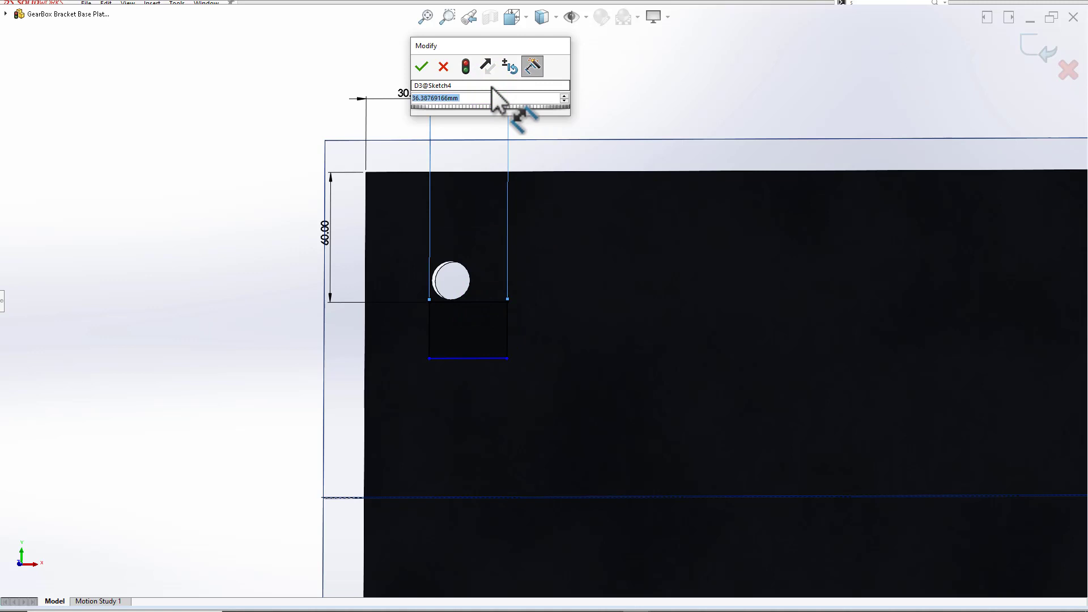
{"action": "type", "text": "25"}
{"action": "key", "text": "Return"}
{"action": "left_click", "coordinate": [830, 85]}
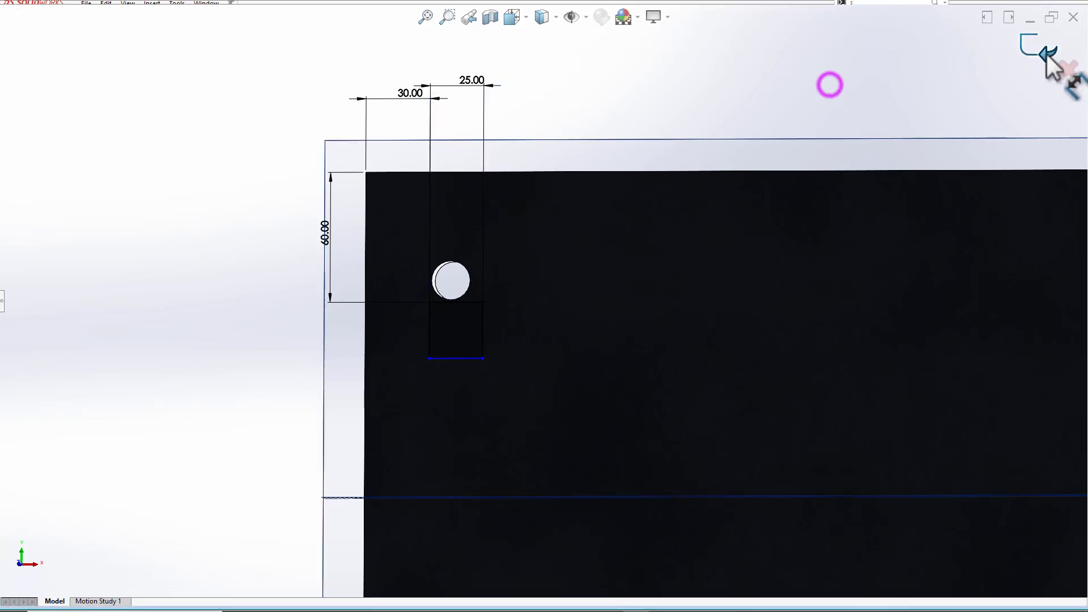
Step: Finish the sketch and cut the rectangle through the plate
{"action": "left_click", "coordinate": [1041, 51]}
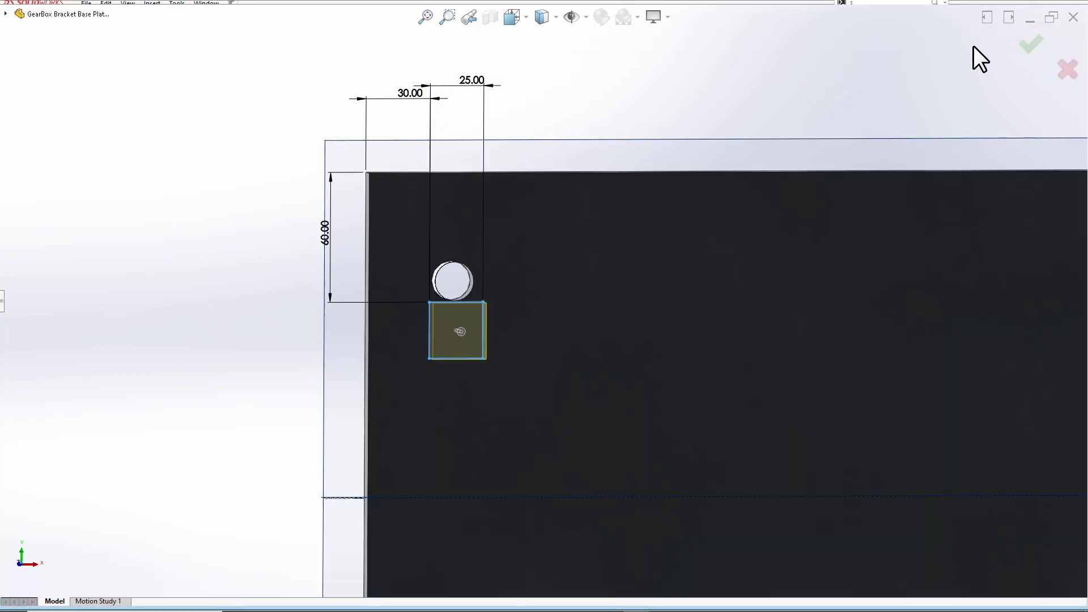
{"action": "left_click", "coordinate": [1028, 41]}
{"action": "middle_click_drag", "start_coordinate": [697, 105], "coordinate": [510, 260]}
{"action": "scroll", "coordinate": [505, 274], "scroll_direction": "down", "scroll_amount": 3}
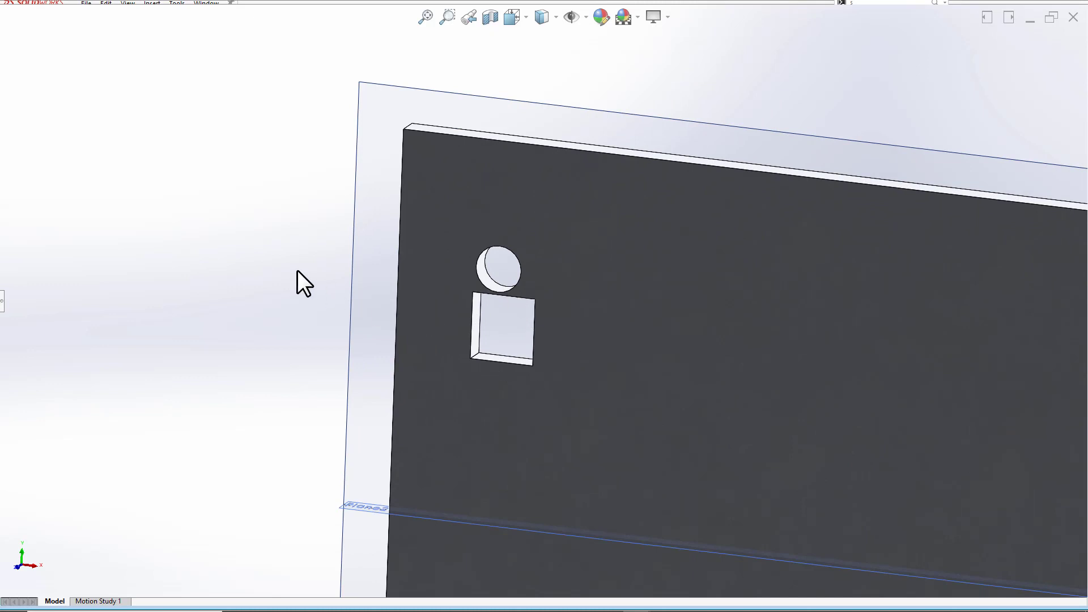
{"action": "scroll", "coordinate": [504, 317], "scroll_direction": "up", "scroll_amount": 5}
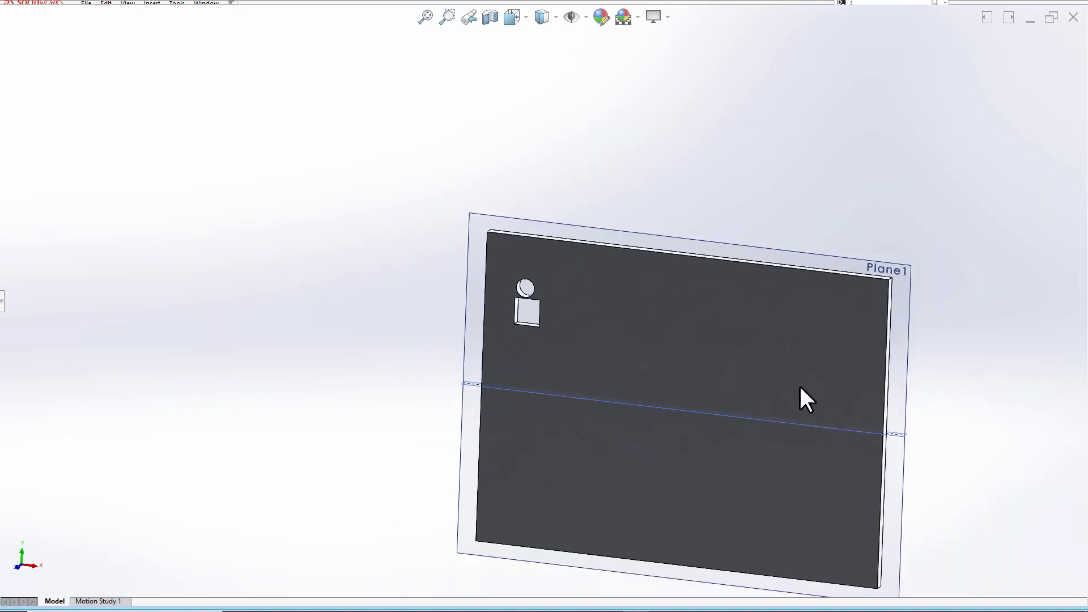
{"action": "left_click", "coordinate": [692, 254]}
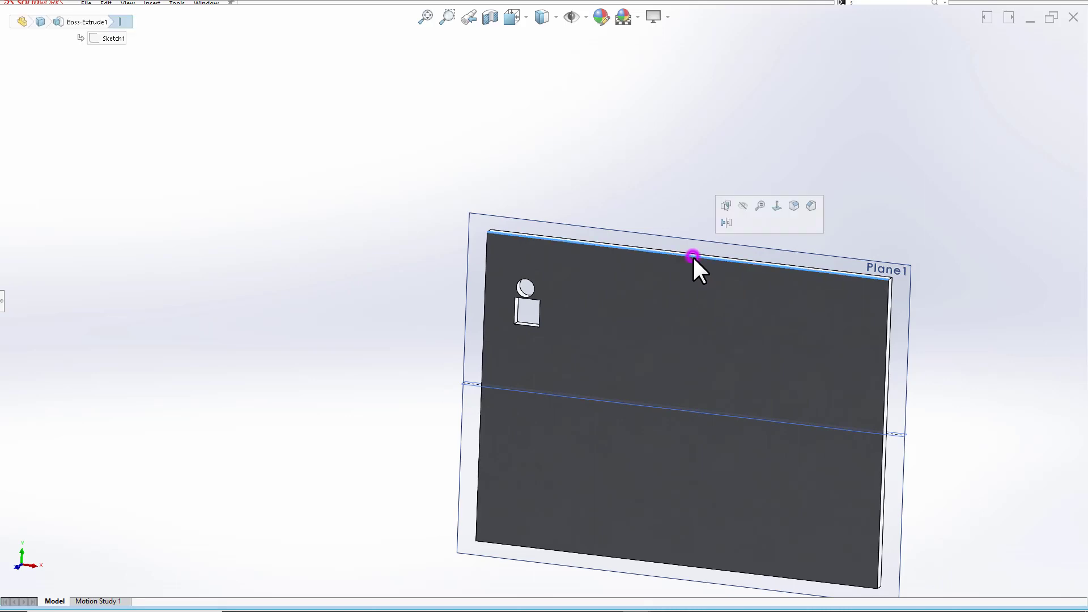
{"action": "left_click", "coordinate": [486, 259]}
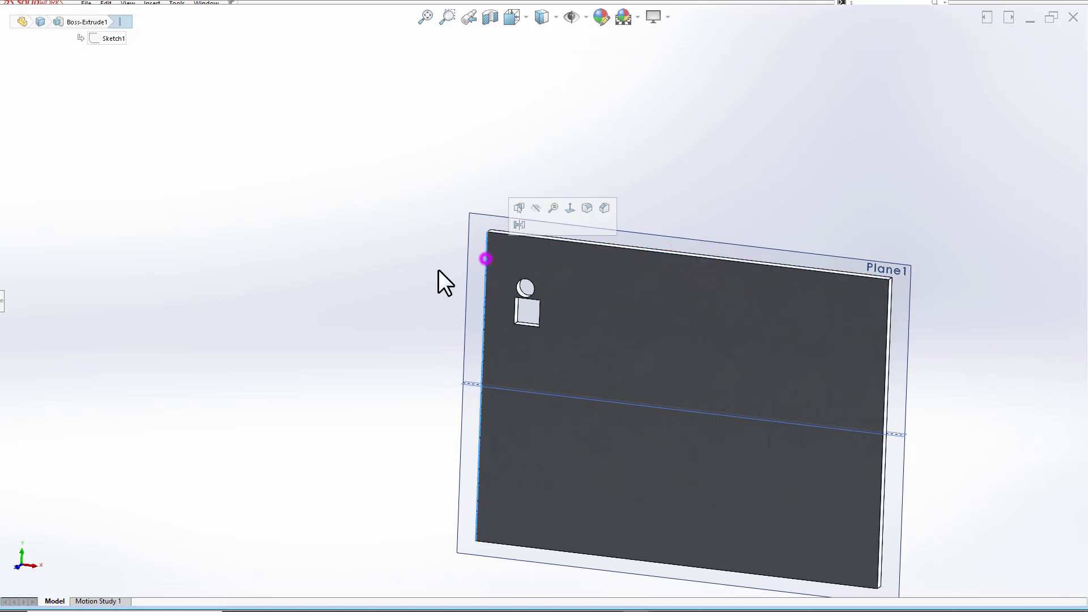
{"action": "left_click", "coordinate": [294, 373]}
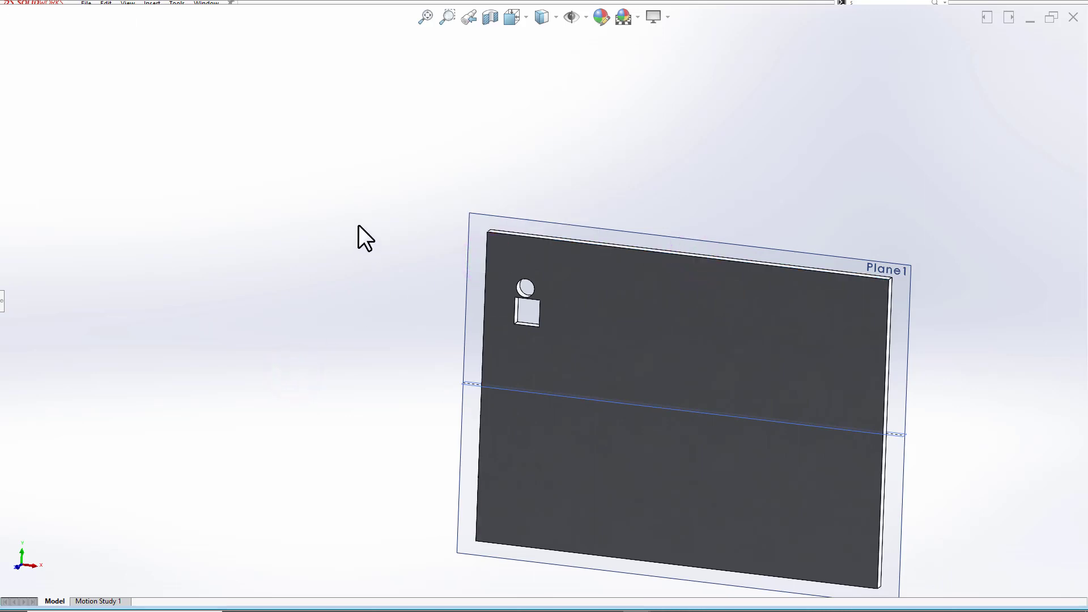
{"action": "scroll", "coordinate": [558, 291], "scroll_direction": "down", "scroll_amount": 2}
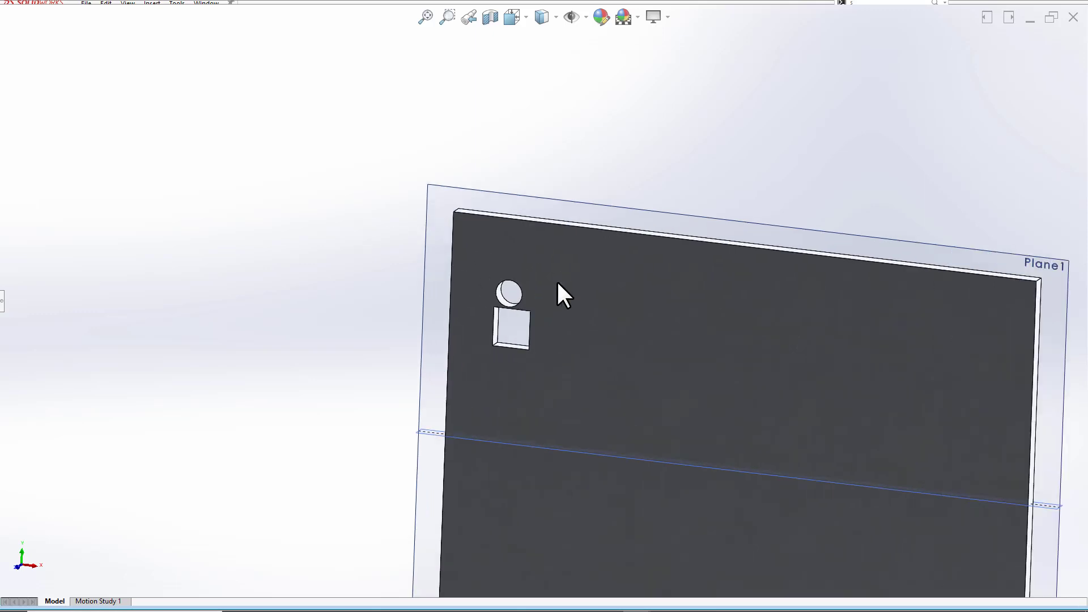
{"action": "scroll", "coordinate": [521, 238], "scroll_direction": "up", "scroll_amount": 2}
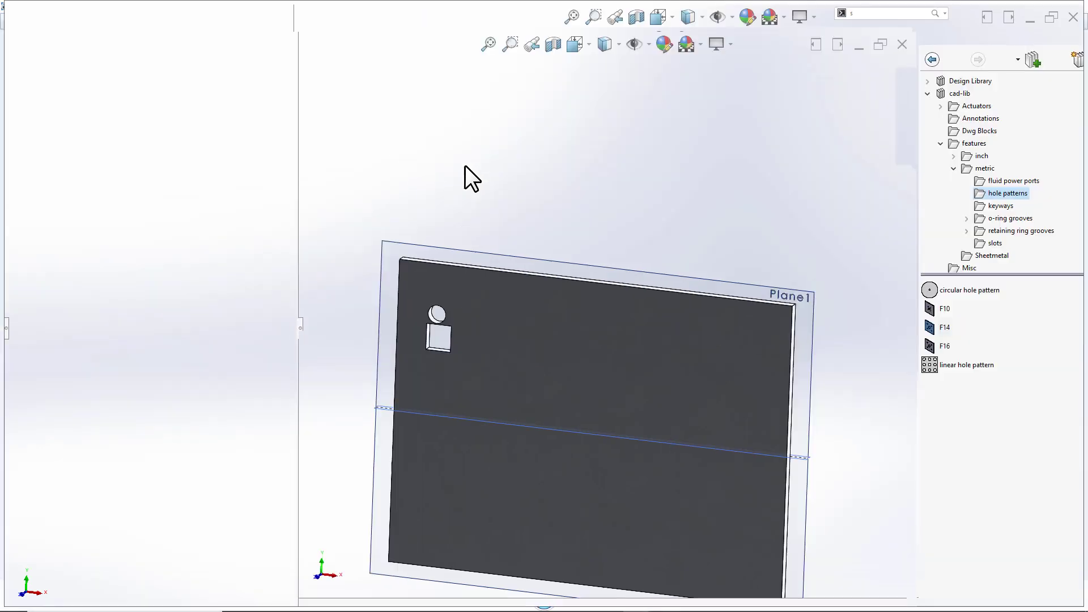
Step: Start a linear pattern and set Direction 1 to Spacing and instances
{"action": "left_click", "coordinate": [505, 38]}
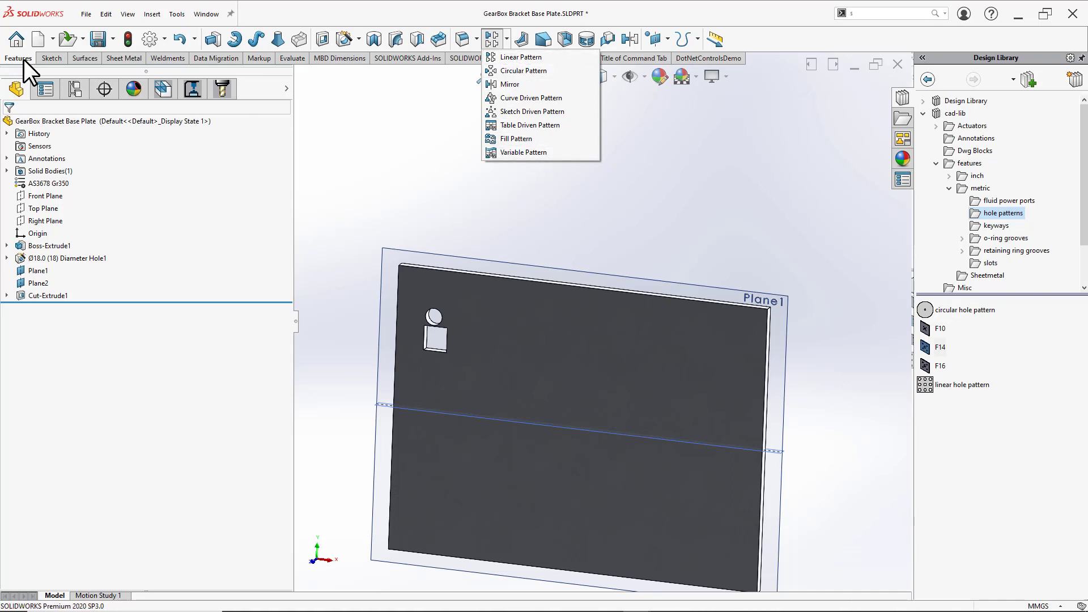
{"action": "left_click", "coordinate": [504, 57]}
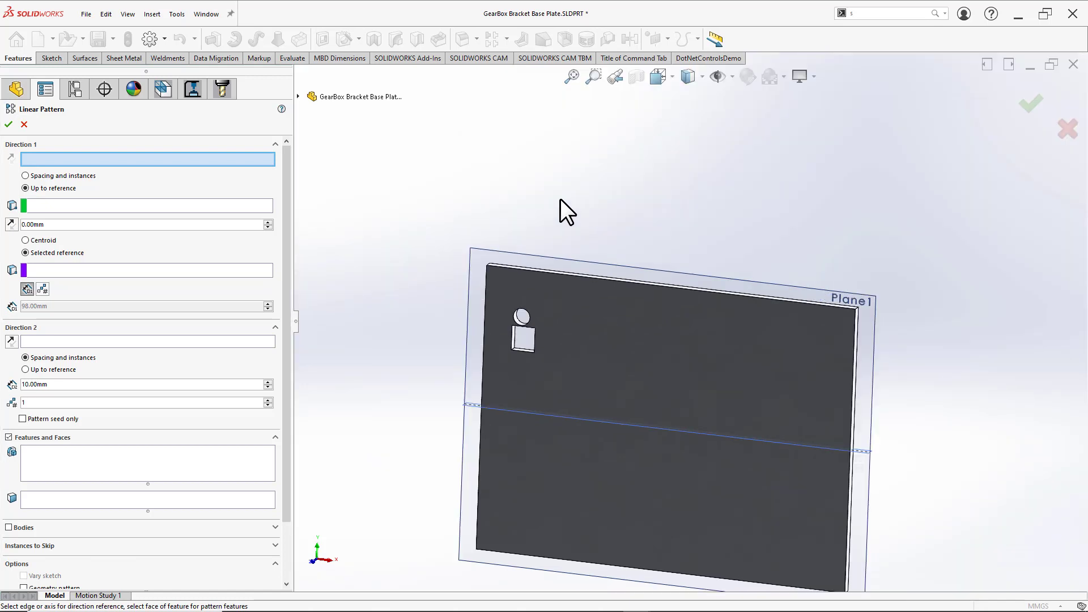
{"action": "left_click", "coordinate": [76, 175]}
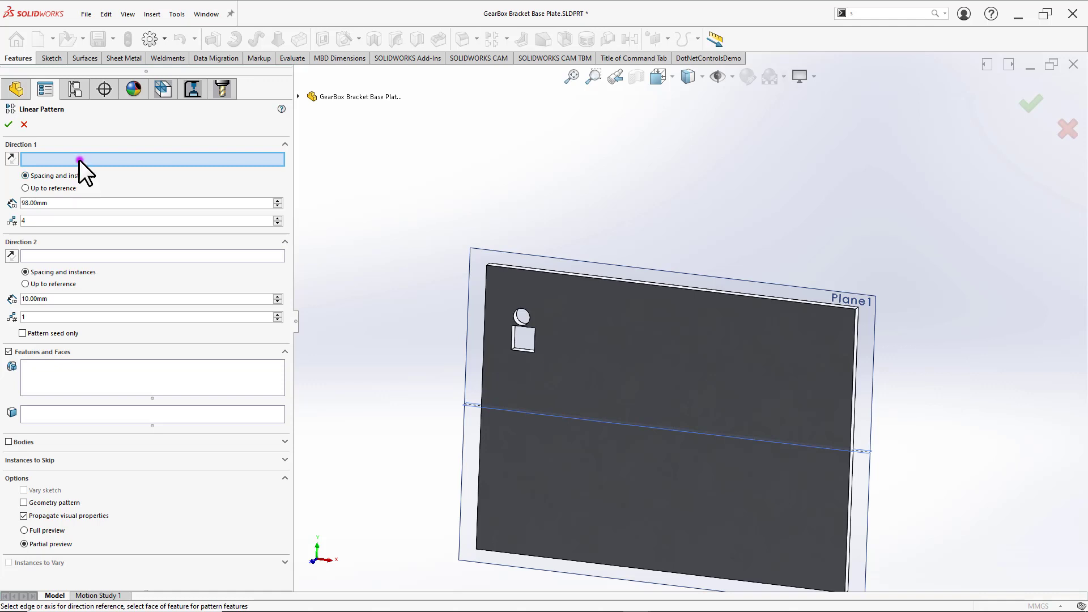
{"action": "left_click", "coordinate": [79, 159]}
Step: Select the 18 mm diameter hole and the rectangular cut as the features to pattern
{"action": "left_click", "coordinate": [83, 372]}
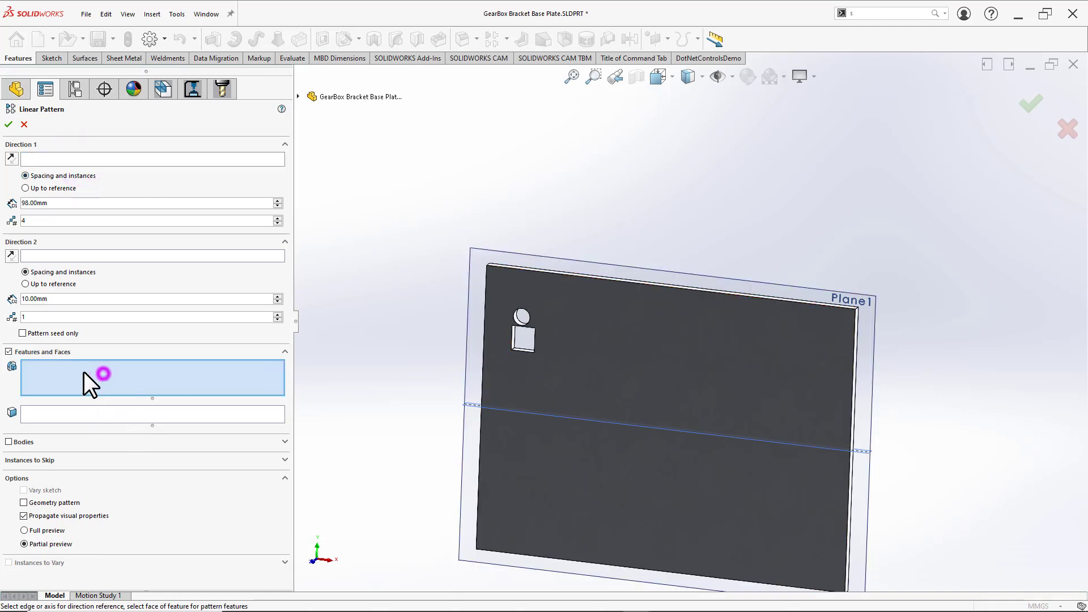
{"action": "scroll", "coordinate": [552, 318], "scroll_direction": "down", "scroll_amount": 6}
{"action": "left_click", "coordinate": [556, 305]}
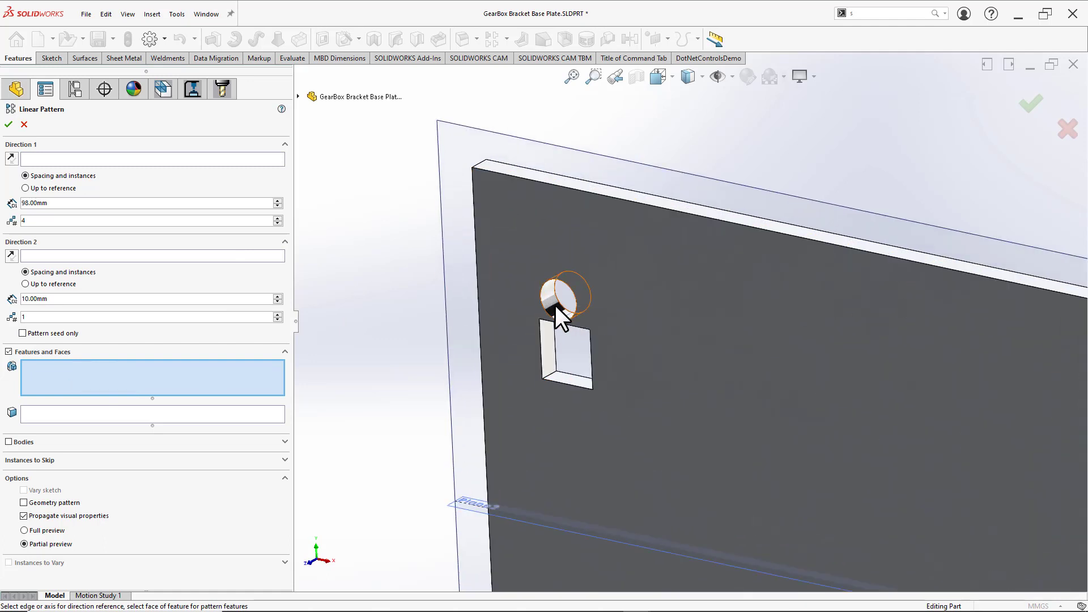
{"action": "left_click", "coordinate": [107, 380]}
{"action": "left_click", "coordinate": [547, 342]}
{"action": "scroll", "coordinate": [634, 343], "scroll_direction": "up", "scroll_amount": 3}
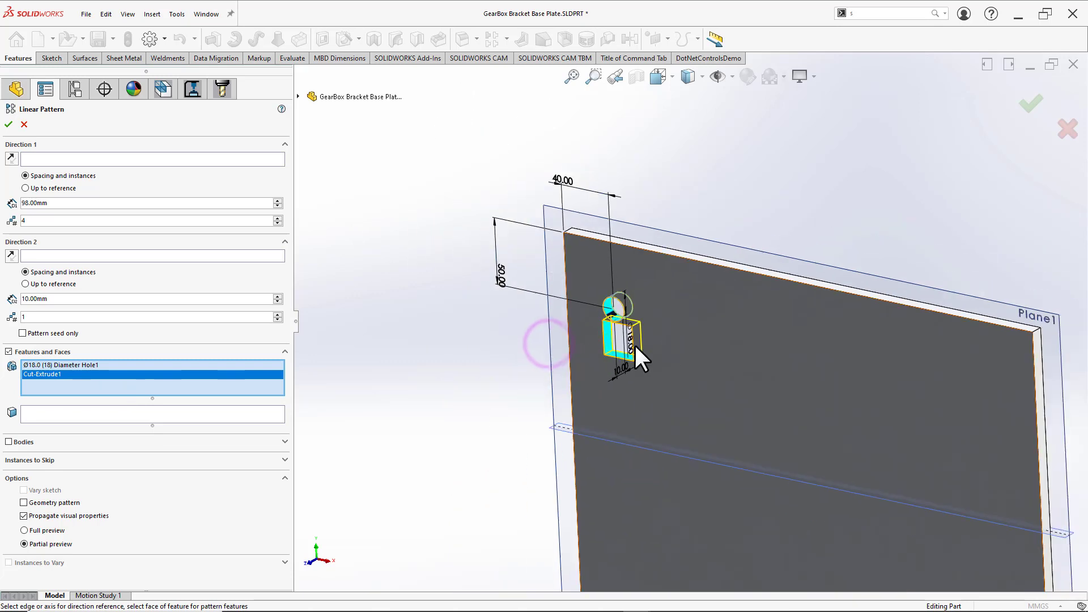
{"action": "middle_click_drag", "start_coordinate": [617, 253], "coordinate": [478, 216], "text": "ctrl"}
{"action": "middle_click_drag", "start_coordinate": [463, 265], "coordinate": [487, 269]}
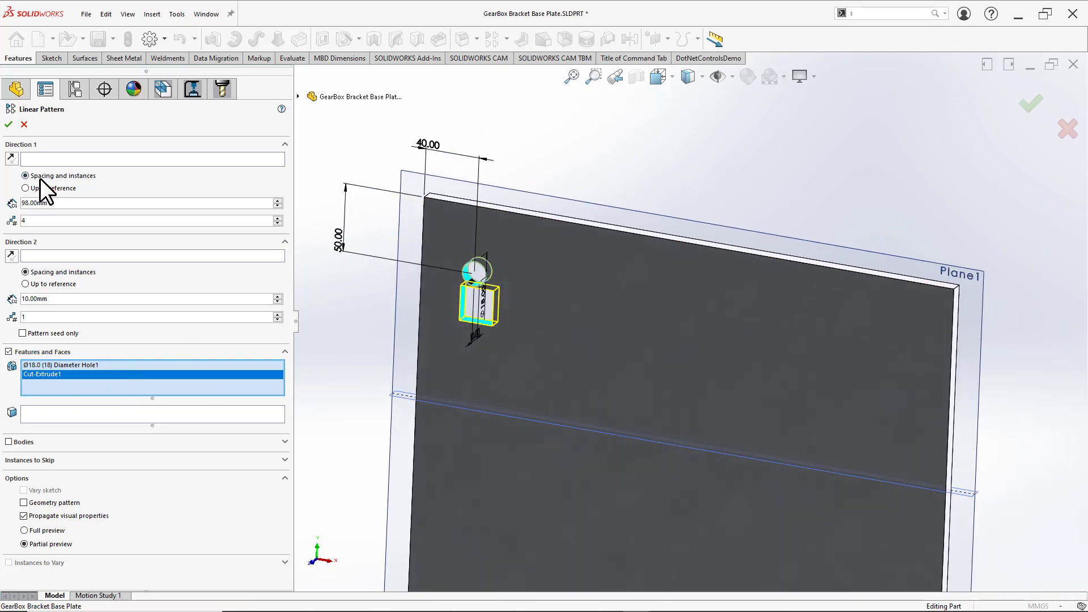
Step: Try the plate's upper front edge as the pattern's Direction 1 reference and clear that selection
{"action": "left_click", "coordinate": [54, 160]}
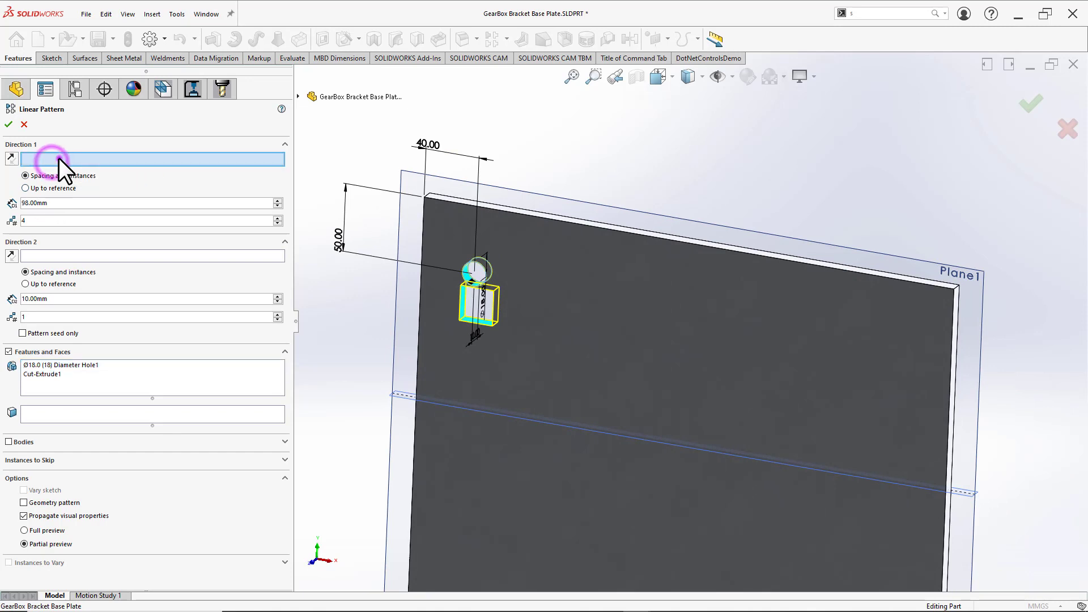
{"action": "left_click", "coordinate": [532, 215]}
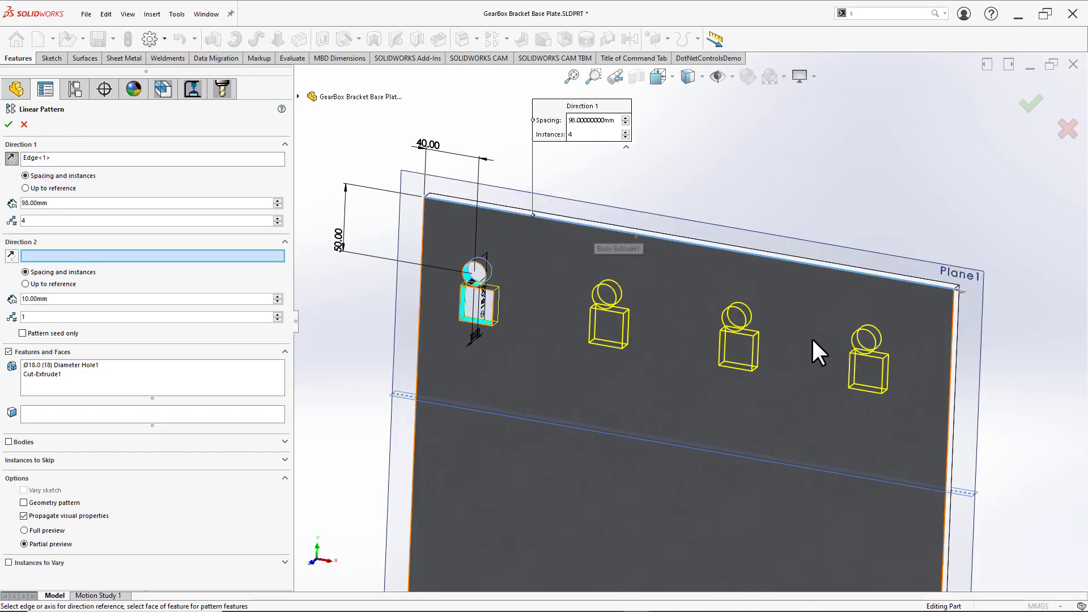
{"action": "middle_click_drag", "start_coordinate": [818, 352], "coordinate": [795, 302]}
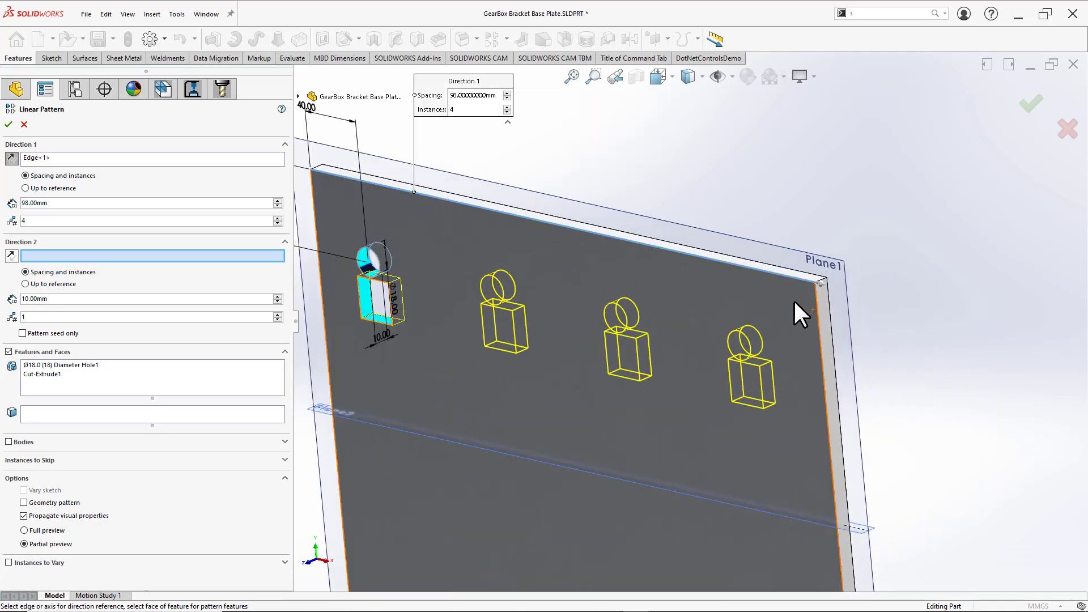
{"action": "right_click", "coordinate": [89, 158]}
{"action": "left_click", "coordinate": [125, 176]}
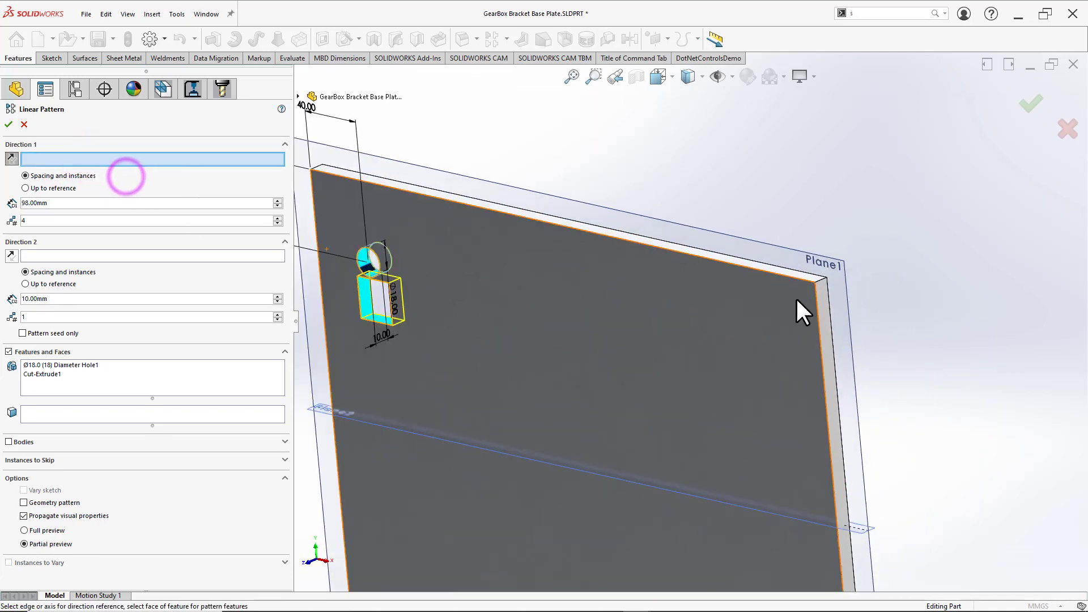
Step: Try the plate's narrow side face as the pattern's Direction 1 reference, check the preview and remove that selection
{"action": "left_click", "coordinate": [822, 307]}
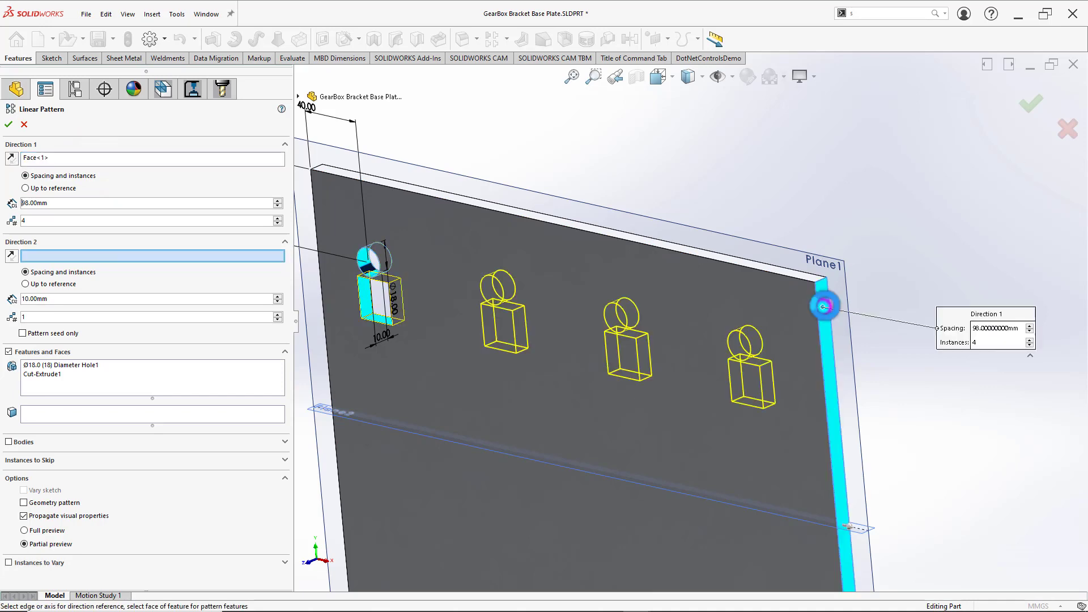
{"action": "scroll", "coordinate": [828, 375], "scroll_direction": "up", "scroll_amount": 3}
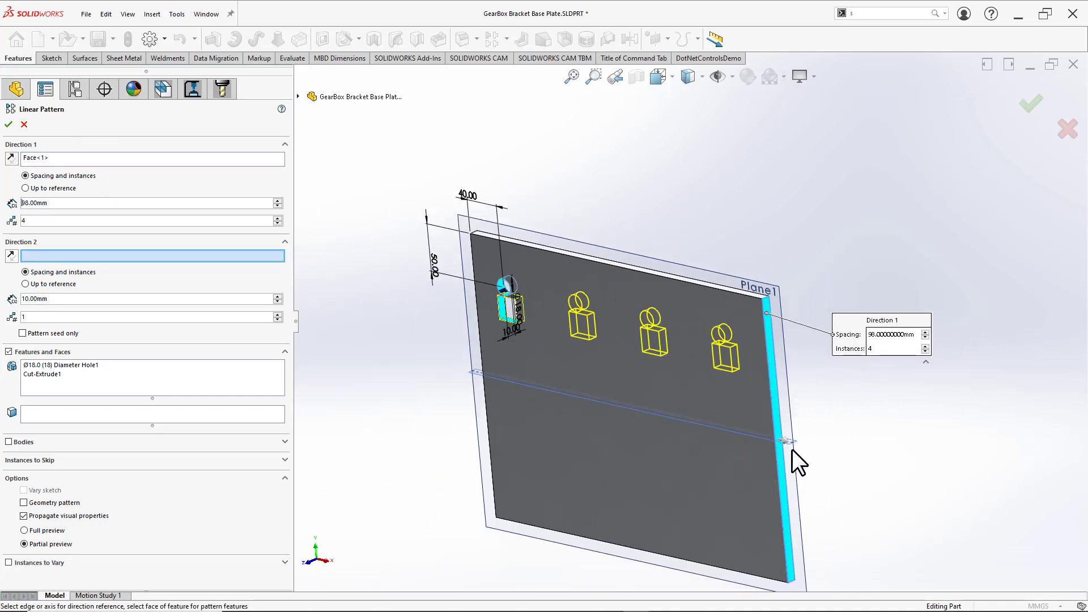
{"action": "scroll", "coordinate": [791, 449], "scroll_direction": "down", "scroll_amount": 3}
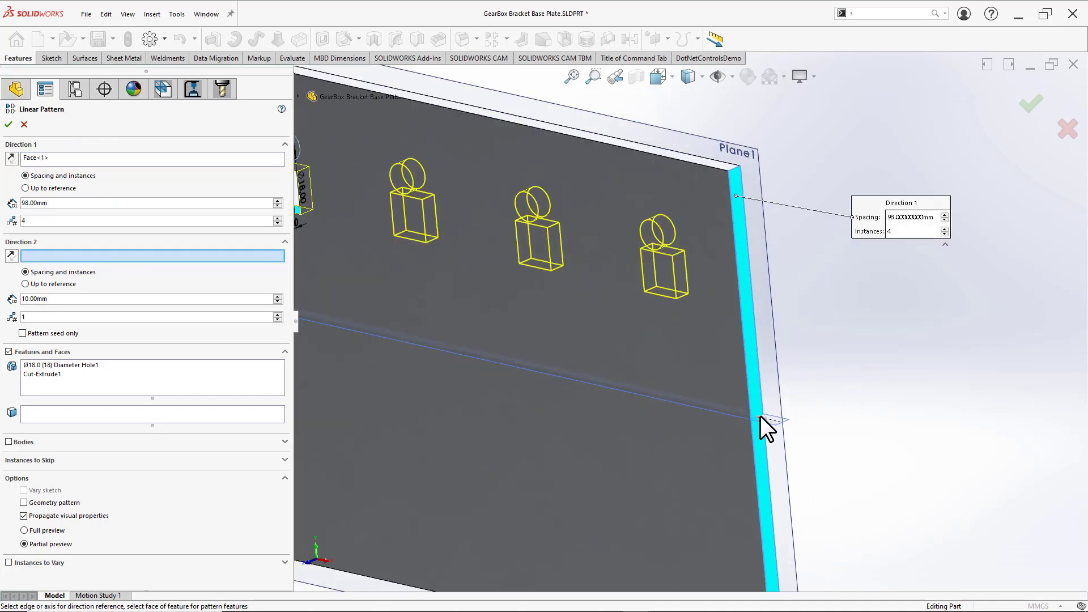
{"action": "scroll", "coordinate": [702, 396], "scroll_direction": "up", "scroll_amount": 3}
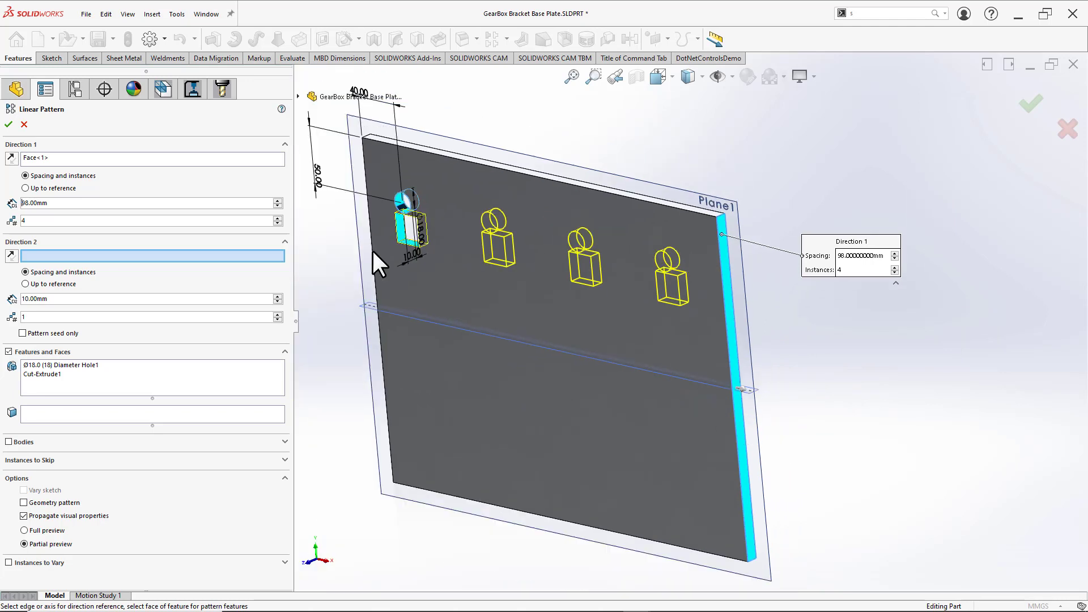
{"action": "right_click", "coordinate": [40, 157]}
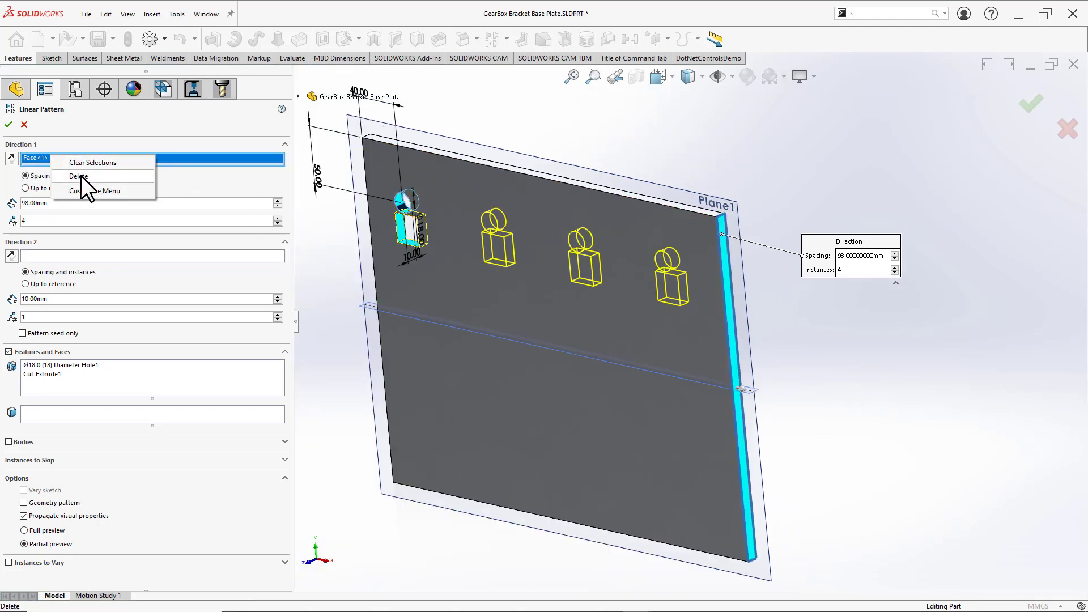
{"action": "left_click", "coordinate": [80, 175]}
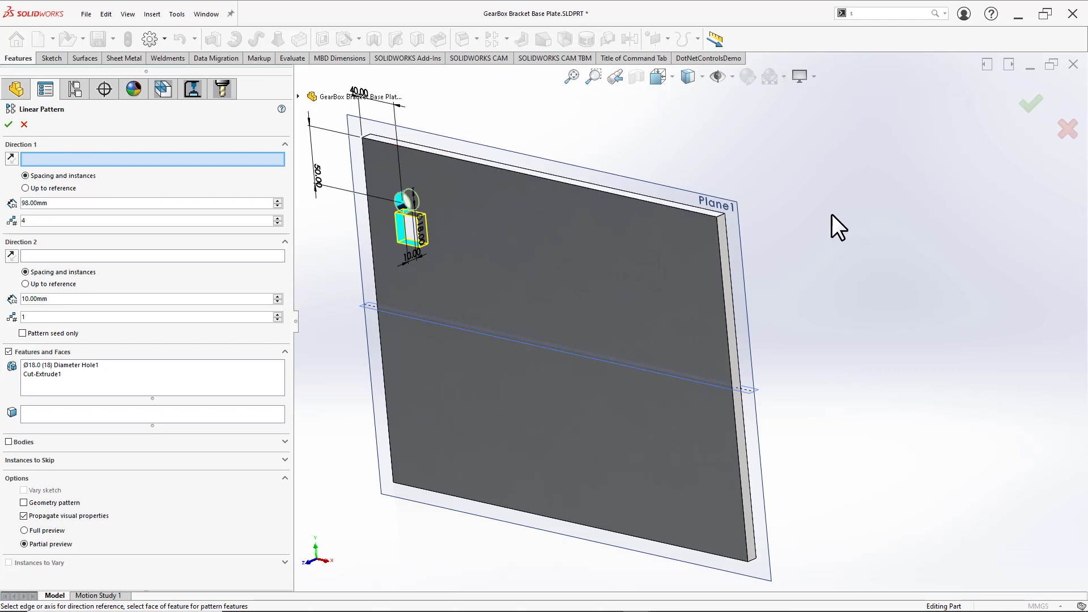
Step: Use the plate's upper front edge as the Direction 1 reference and reverse the direction so the copies run across the plate
{"action": "left_click", "coordinate": [656, 203]}
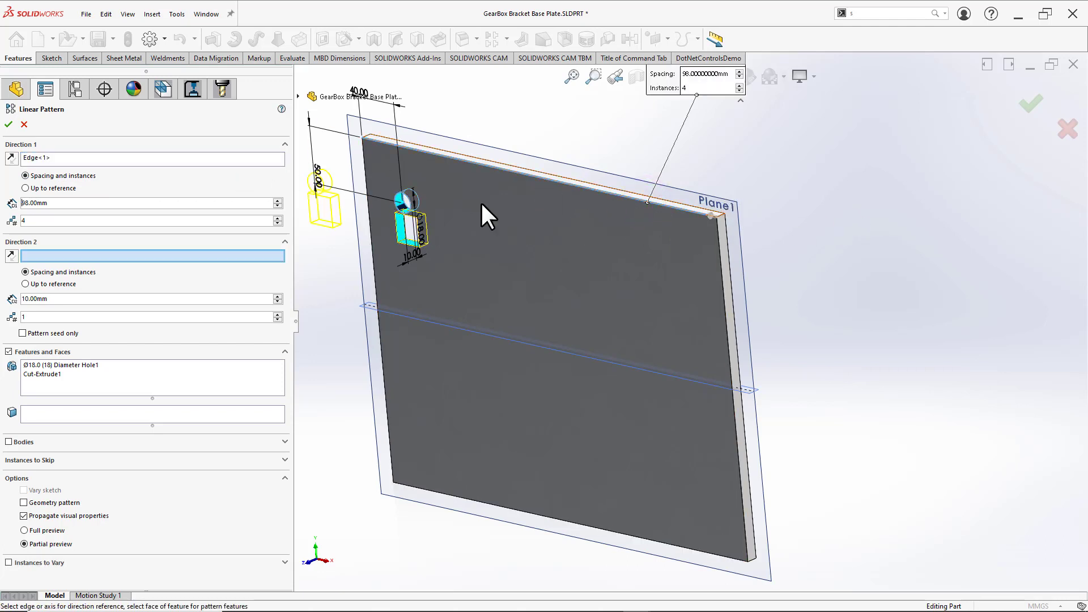
{"action": "scroll", "coordinate": [510, 221], "scroll_direction": "up", "scroll_amount": 2}
{"action": "scroll", "coordinate": [542, 238], "scroll_direction": "up", "scroll_amount": 1}
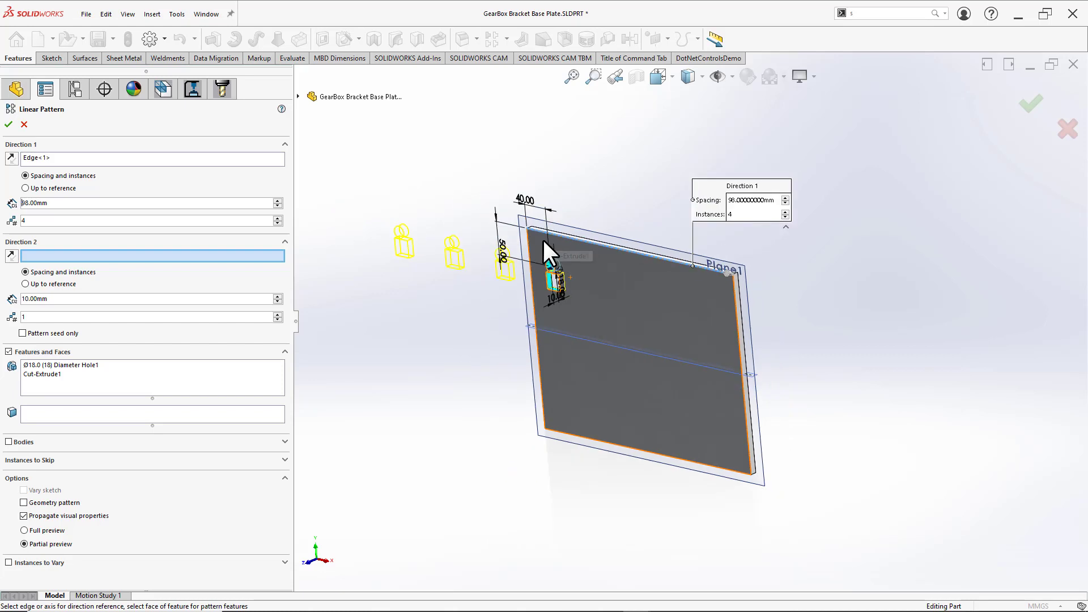
{"action": "left_click", "coordinate": [11, 157]}
{"action": "scroll", "coordinate": [670, 279], "scroll_direction": "down", "scroll_amount": 2}
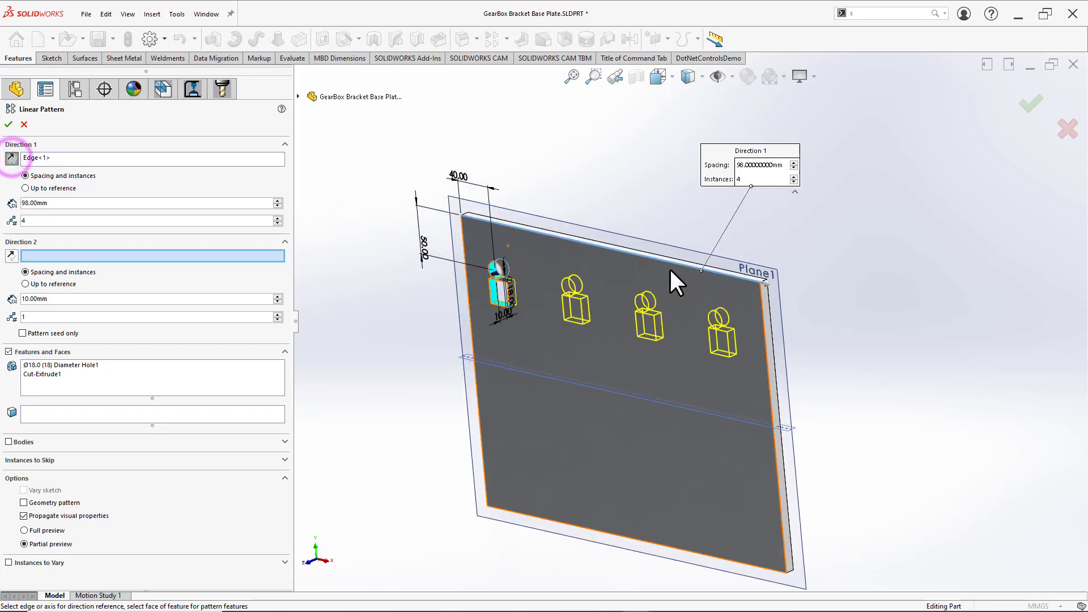
{"action": "left_click", "coordinate": [10, 159]}
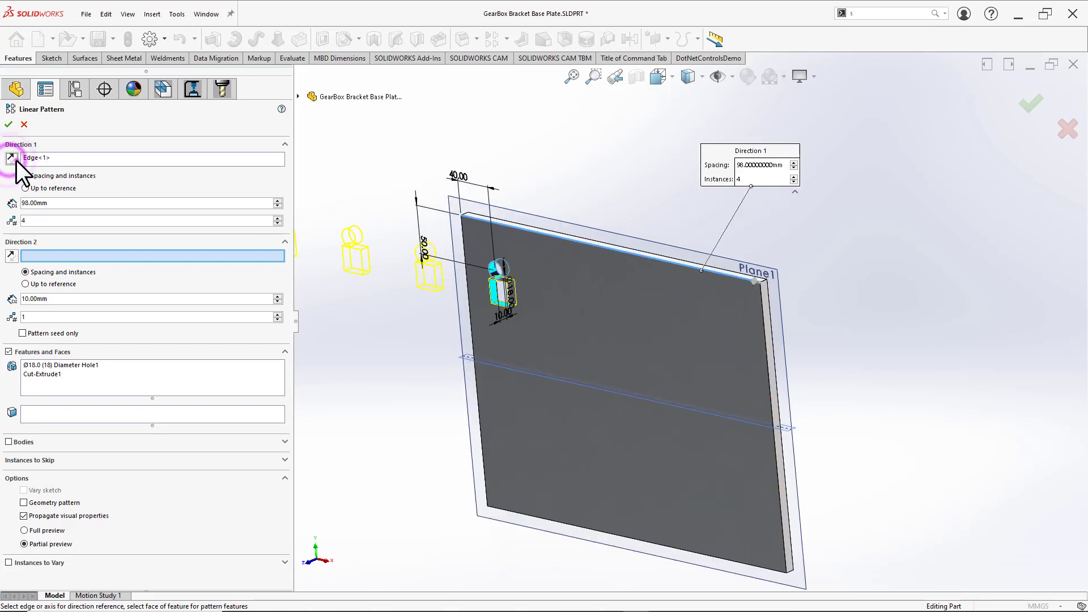
{"action": "left_click", "coordinate": [10, 159]}
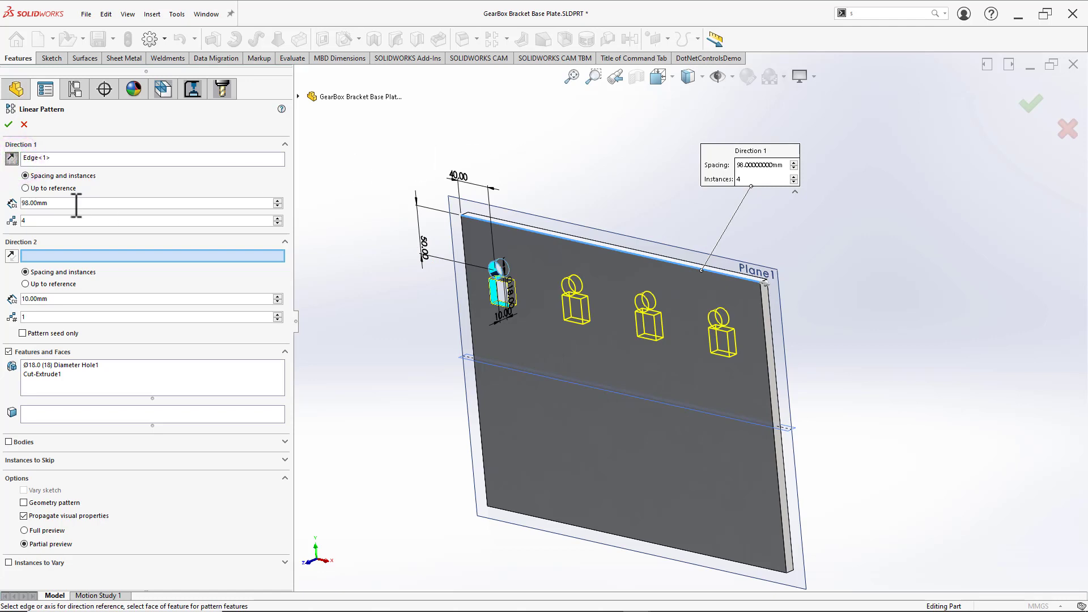
Step: Set Direction 1 to 2 instances spaced 168 mm apart and finish the linear pattern
{"action": "left_click_drag", "start_coordinate": [68, 205], "coordinate": [13, 207]}
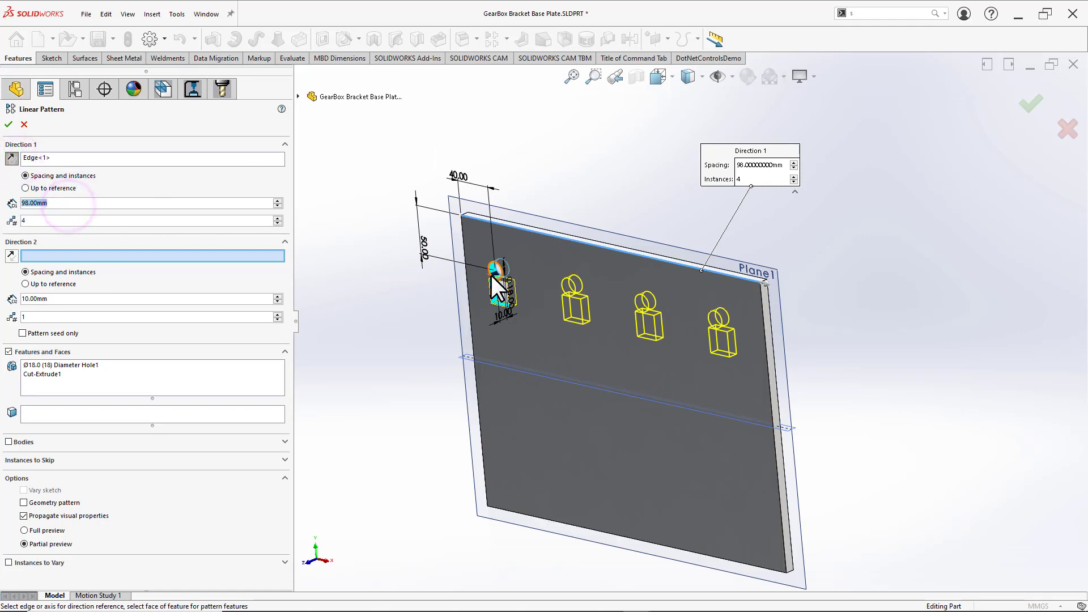
{"action": "middle_click_drag", "start_coordinate": [510, 295], "coordinate": [702, 274]}
{"action": "scroll", "coordinate": [87, 219], "scroll_direction": "down", "scroll_amount": 1}
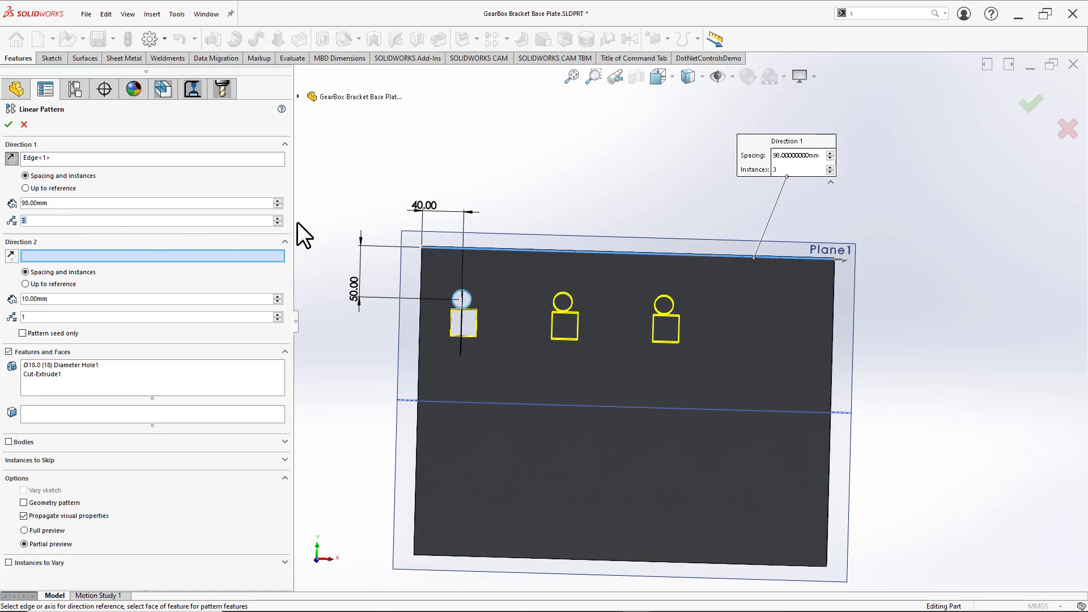
{"action": "left_click", "coordinate": [277, 222]}
{"action": "left_click", "coordinate": [277, 201]}
{"action": "left_click", "coordinate": [277, 200]}
{"action": "left_click", "coordinate": [277, 200]}
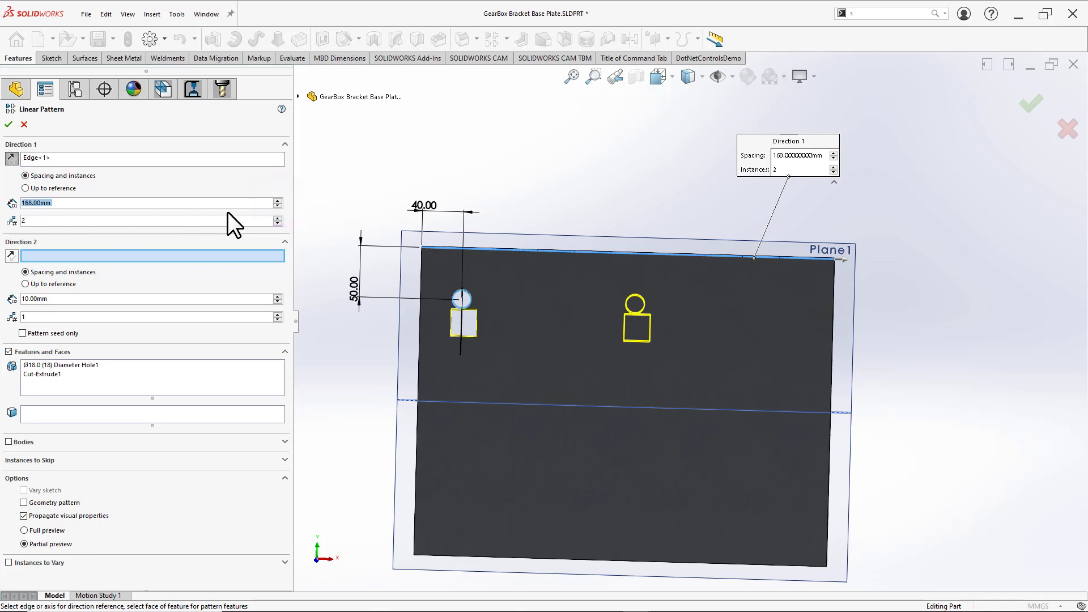
{"action": "middle_click_drag", "start_coordinate": [765, 250], "coordinate": [517, 284]}
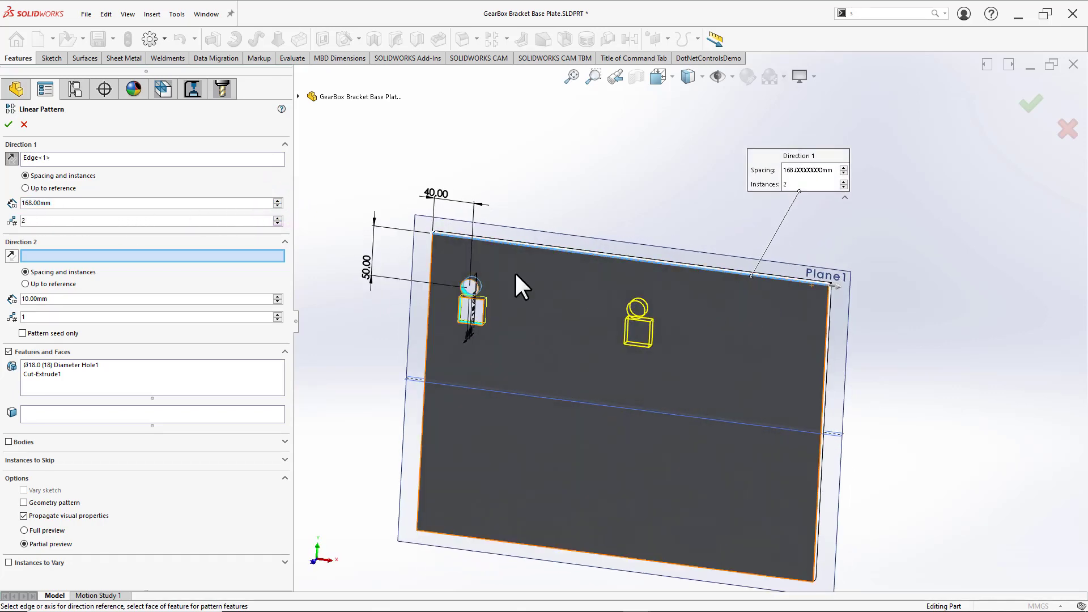
{"action": "left_click", "coordinate": [8, 124]}
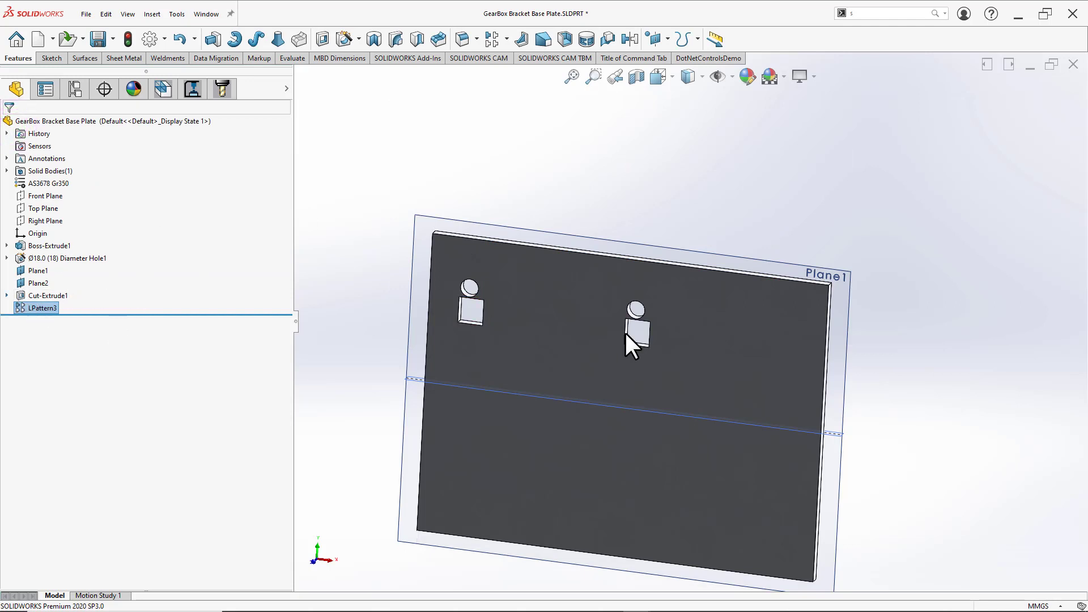
Step: Set the base plate's width to 200 mm and rebuild the part
{"action": "double_click", "coordinate": [572, 331]}
{"action": "key", "text": "z"}
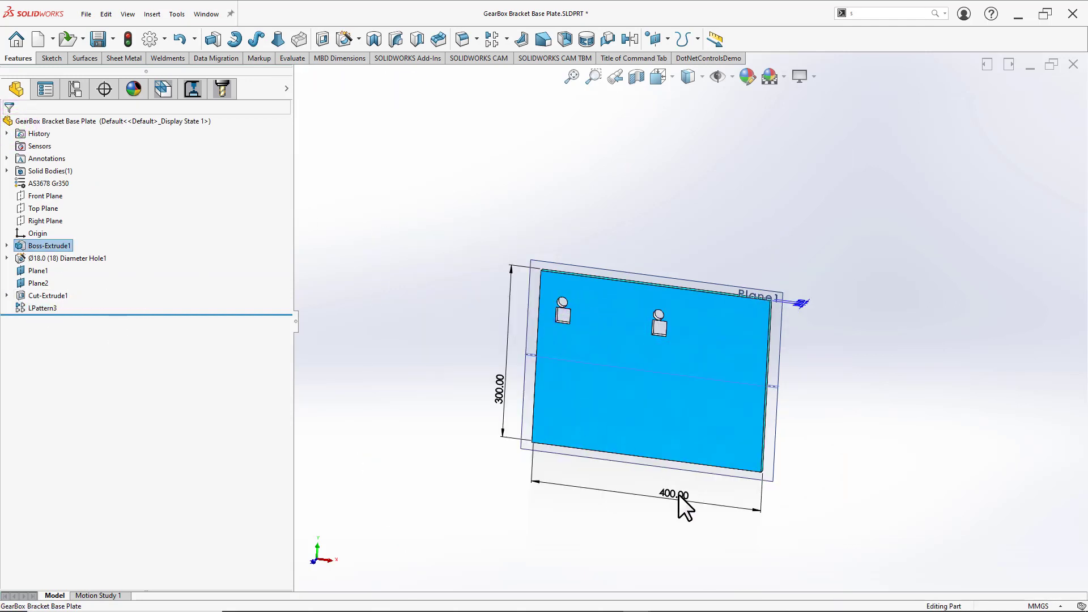
{"action": "double_click", "coordinate": [678, 497]}
{"action": "left_click", "coordinate": [638, 509]}
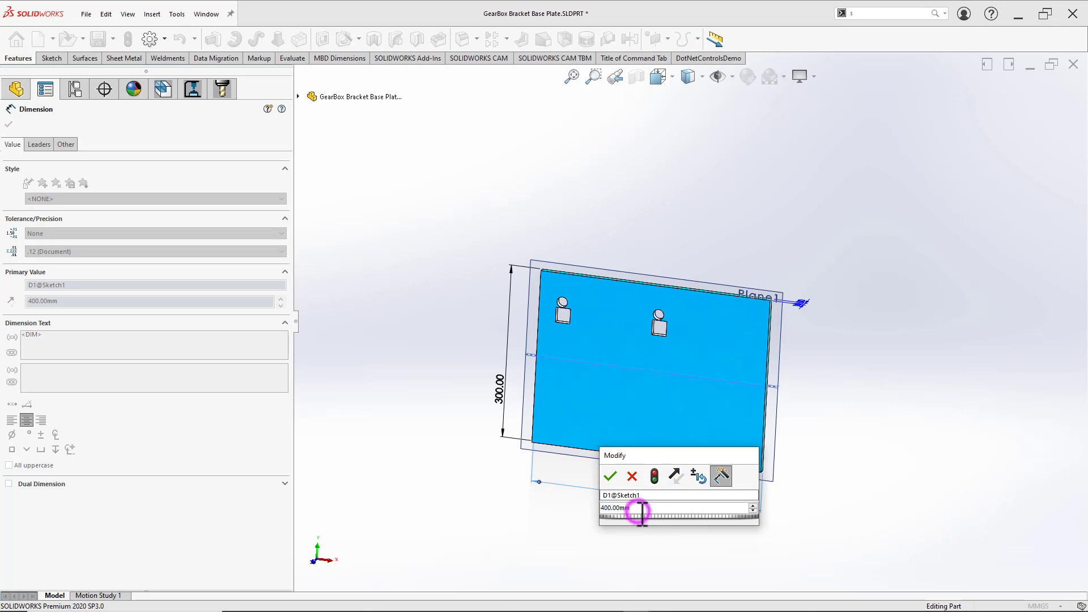
{"action": "key", "text": "Return"}
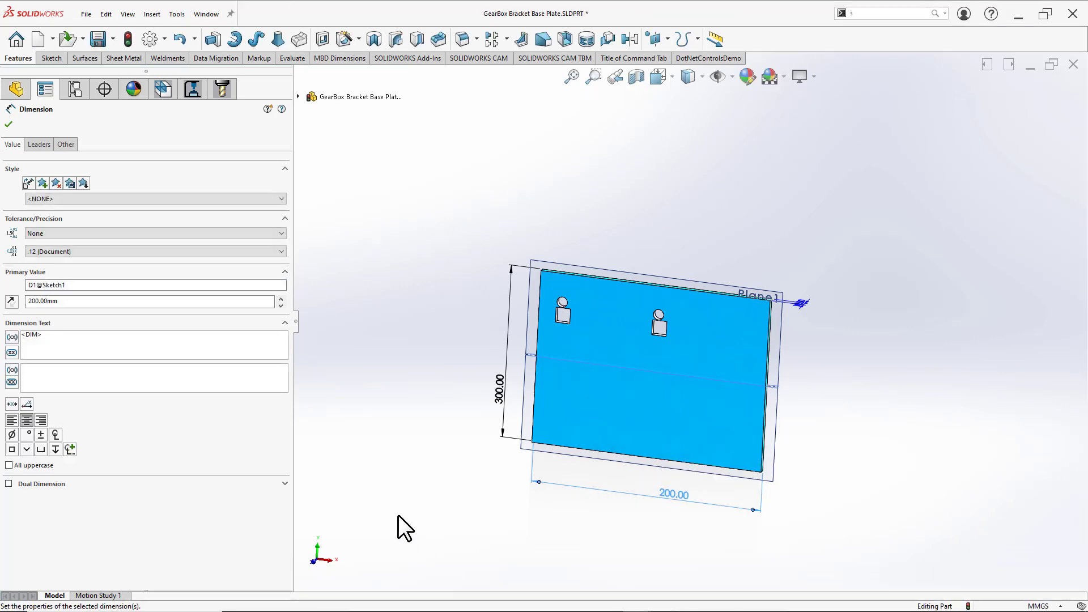
{"action": "left_click", "coordinate": [431, 465]}
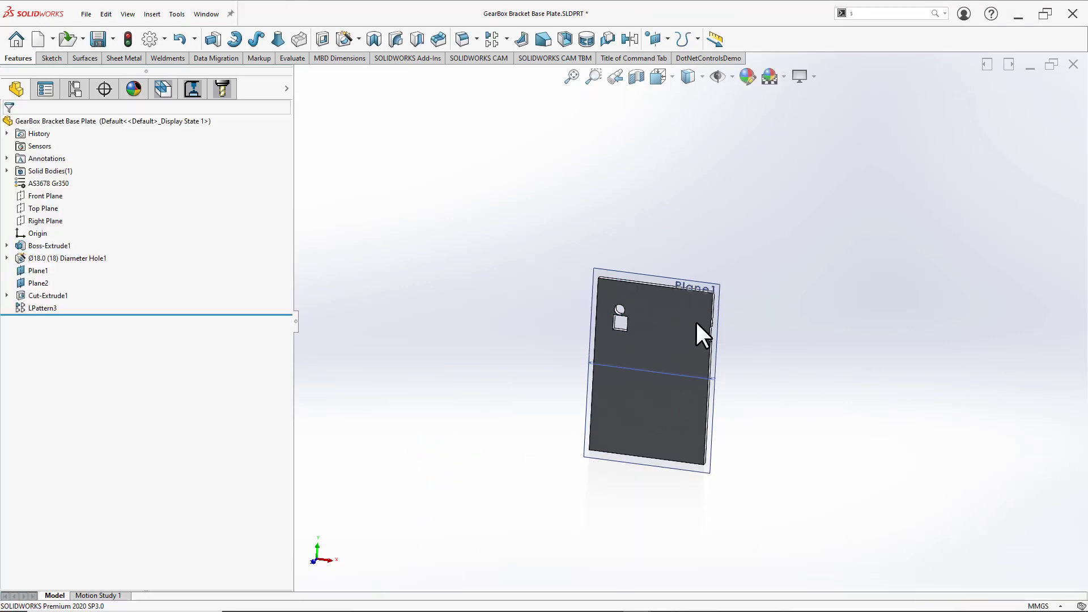
Step: Examine the patterned hole and rectangular cut where they meet the side edge of the narrowed plate
{"action": "scroll", "coordinate": [717, 343], "scroll_direction": "down", "scroll_amount": 8}
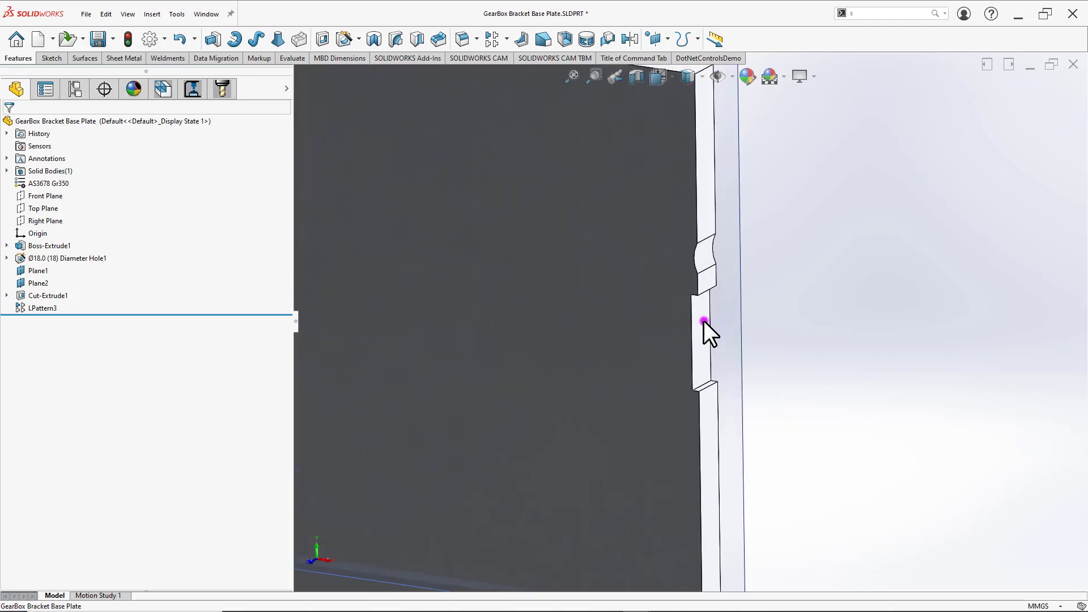
{"action": "left_click", "coordinate": [704, 325]}
{"action": "left_click", "coordinate": [29, 310]}
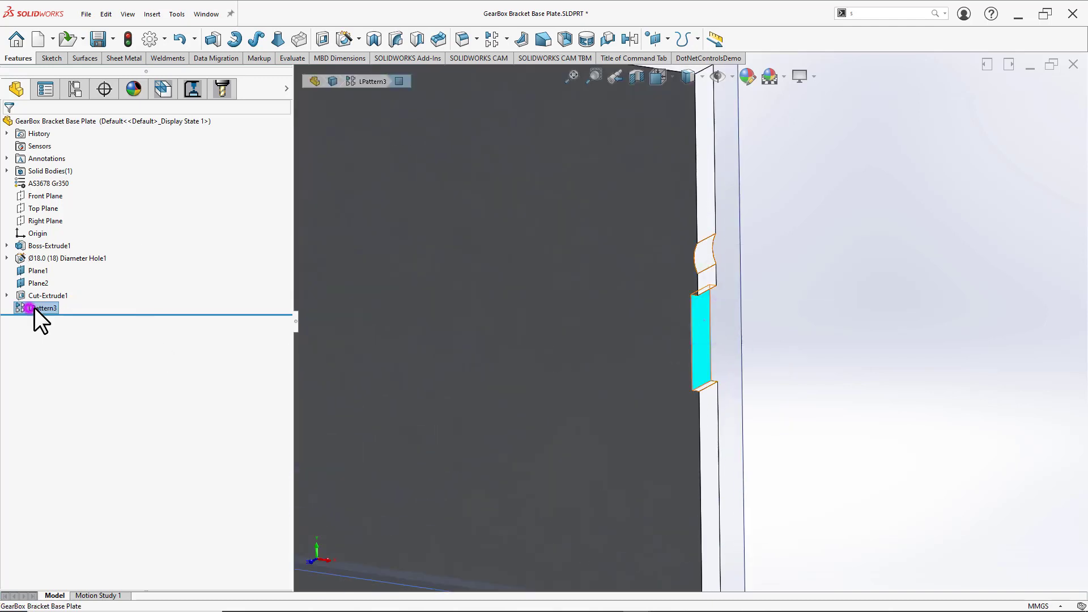
{"action": "scroll", "coordinate": [586, 348], "scroll_direction": "up", "scroll_amount": 4}
{"action": "scroll", "coordinate": [696, 337], "scroll_direction": "down", "scroll_amount": 2}
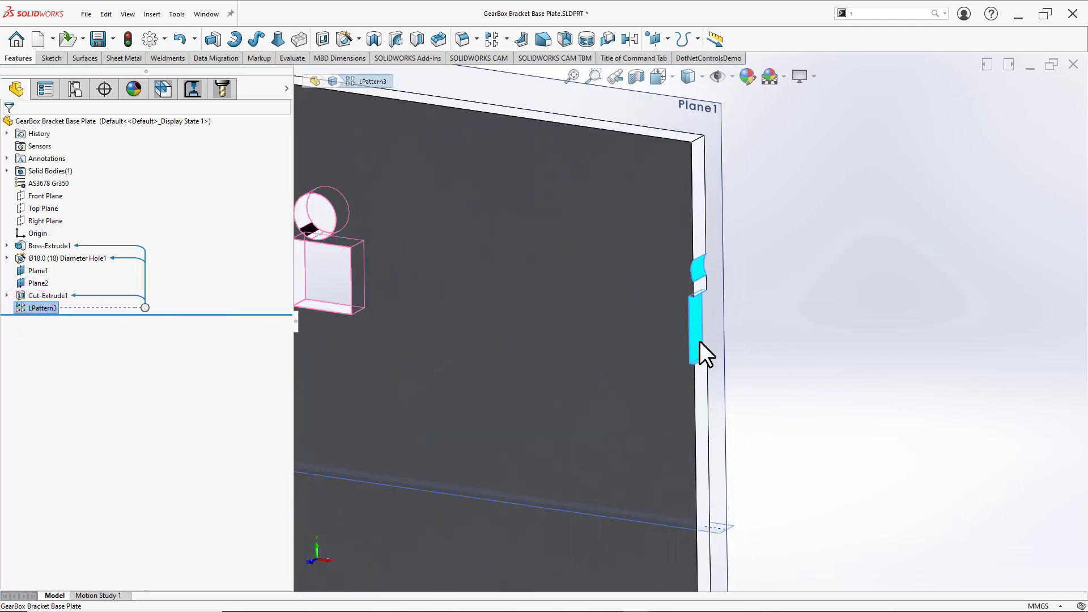
{"action": "scroll", "coordinate": [699, 341], "scroll_direction": "up", "scroll_amount": 4}
{"action": "scroll", "coordinate": [700, 337], "scroll_direction": "down", "scroll_amount": 2}
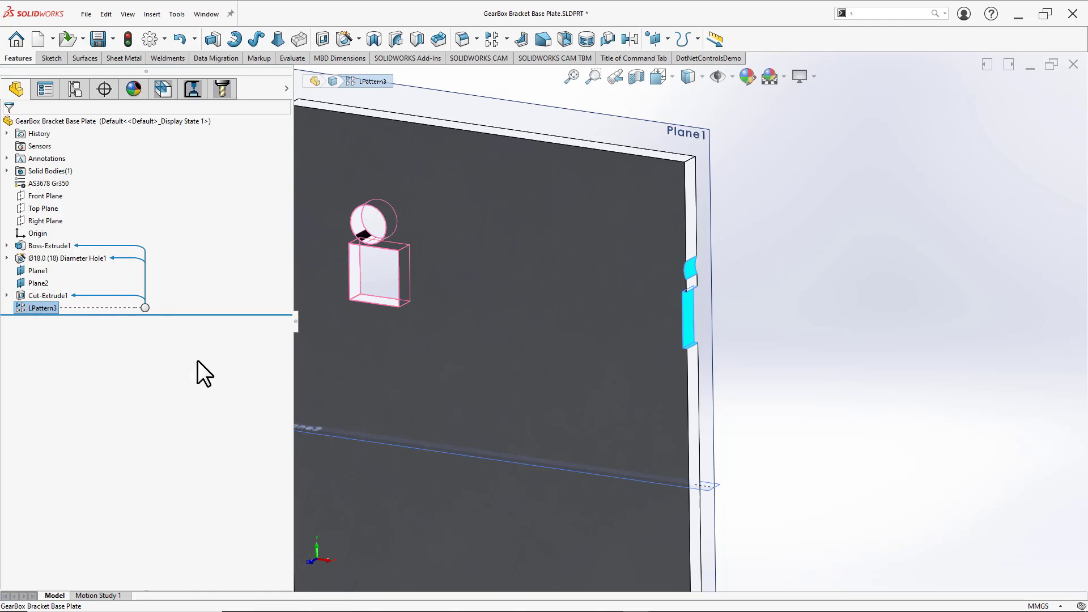
{"action": "scroll", "coordinate": [633, 313], "scroll_direction": "up", "scroll_amount": 3}
{"action": "left_click", "coordinate": [848, 277]}
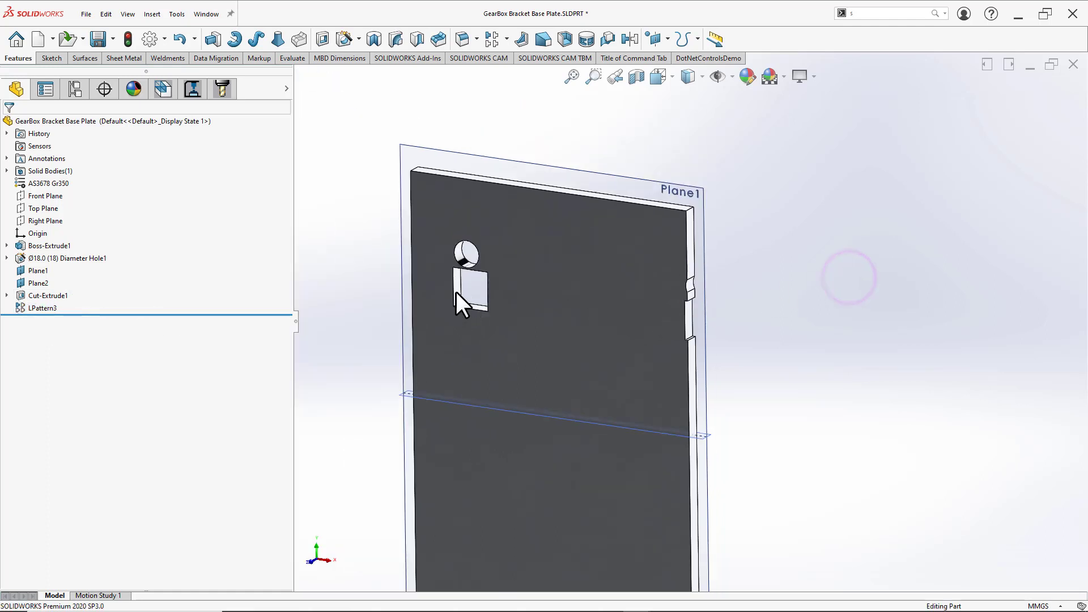
Step: Open the linear pattern's definition to review its Direction 1 spacing, and close it without changes
{"action": "left_click", "coordinate": [30, 306]}
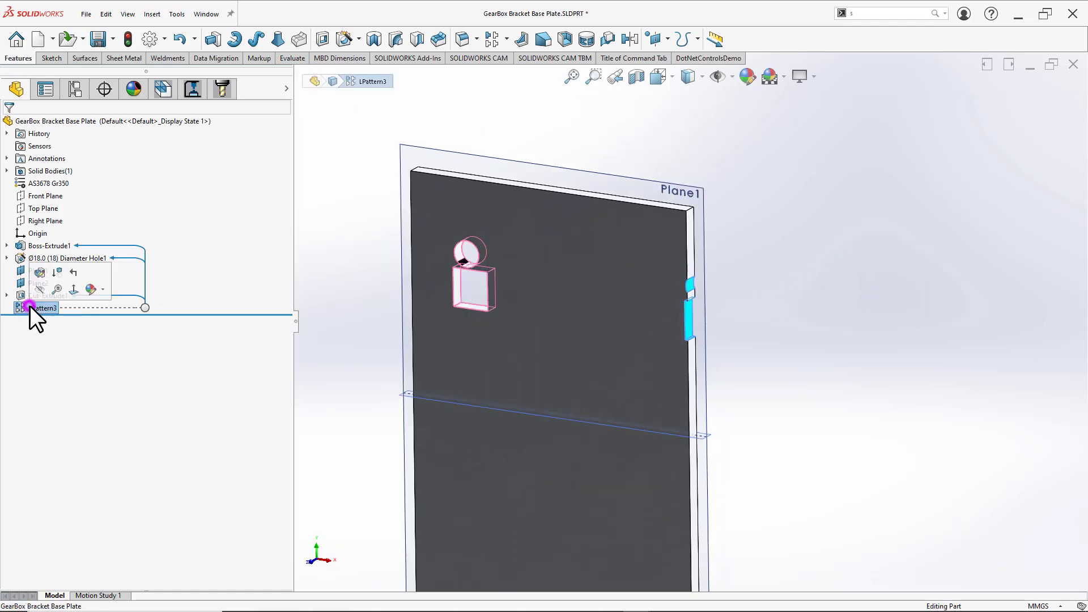
{"action": "left_click", "coordinate": [40, 273]}
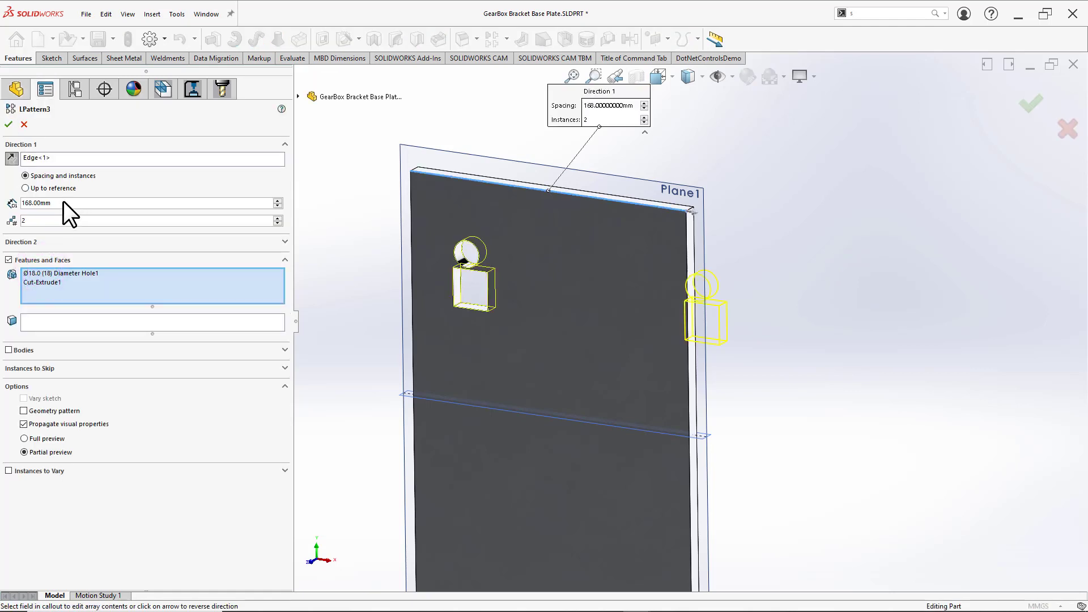
{"action": "left_click", "coordinate": [66, 202]}
{"action": "double_click", "coordinate": [63, 204]}
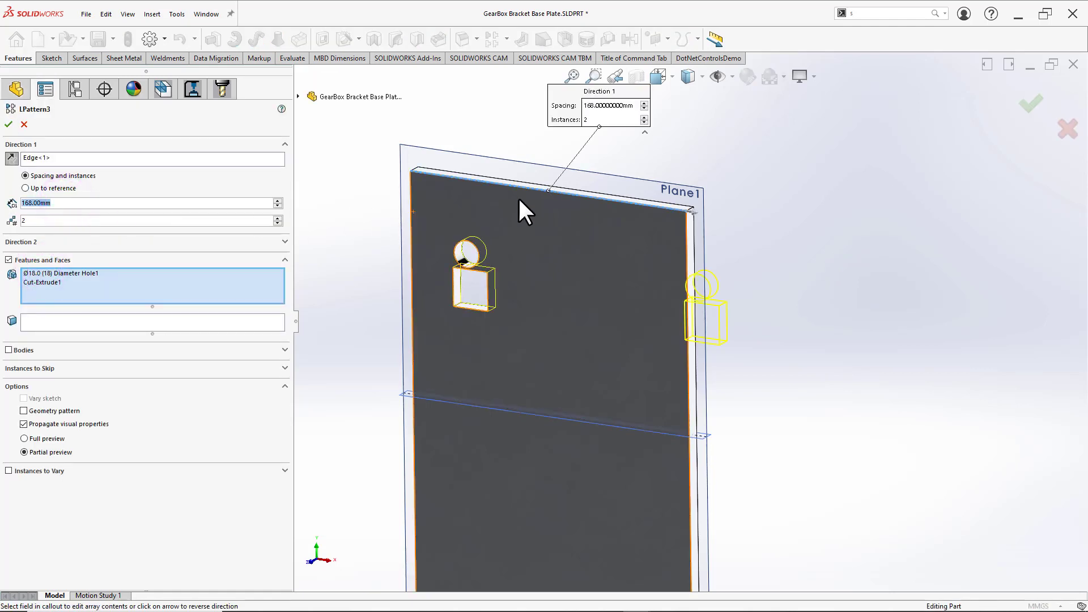
{"action": "left_click", "coordinate": [1069, 137]}
{"action": "left_click", "coordinate": [886, 142]}
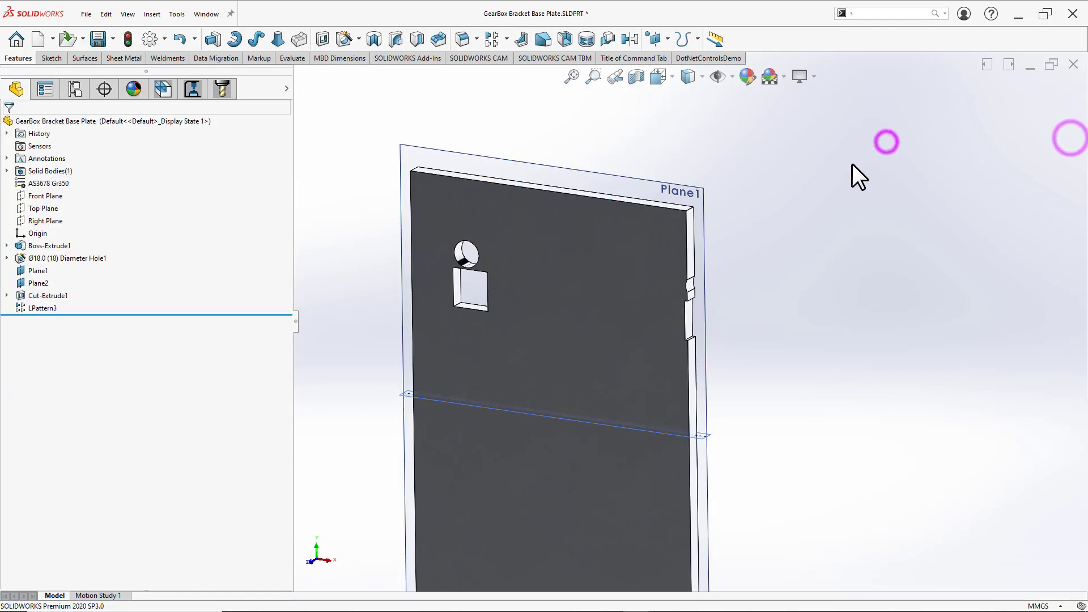
Step: Measure the length of the plate's upper front edge
{"action": "key", "text": "m"}
{"action": "left_click", "coordinate": [638, 205]}
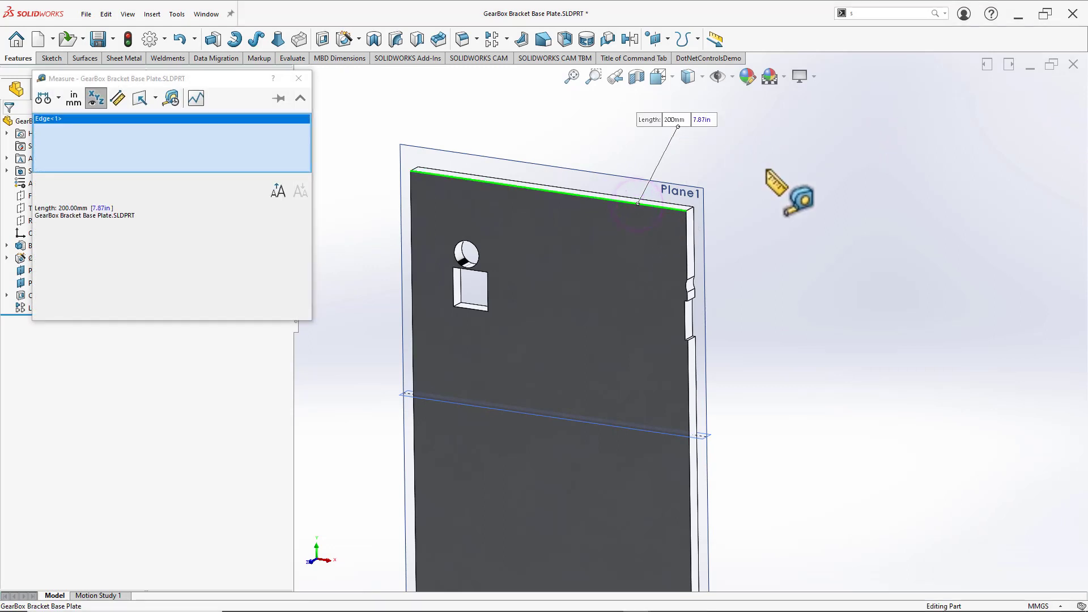
{"action": "key", "text": "Escape"}
Step: Reduce the base plate's width by 50 mm, rebuild, and move the error report clear of the plate
{"action": "left_click", "coordinate": [584, 292]}
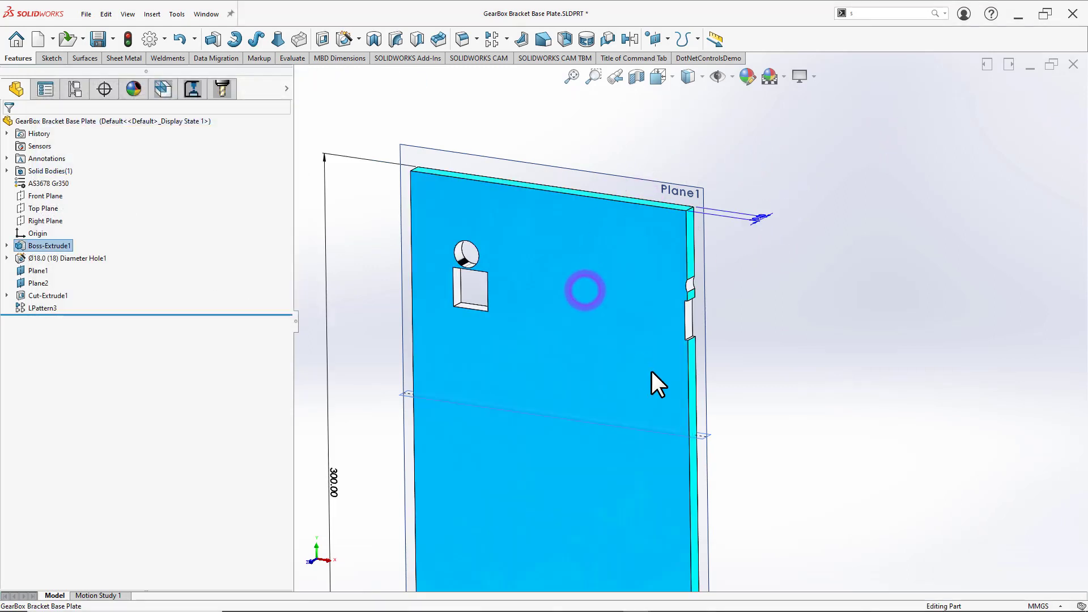
{"action": "key", "text": "z"}
{"action": "left_click", "coordinate": [636, 566]}
{"action": "double_click", "coordinate": [636, 565]}
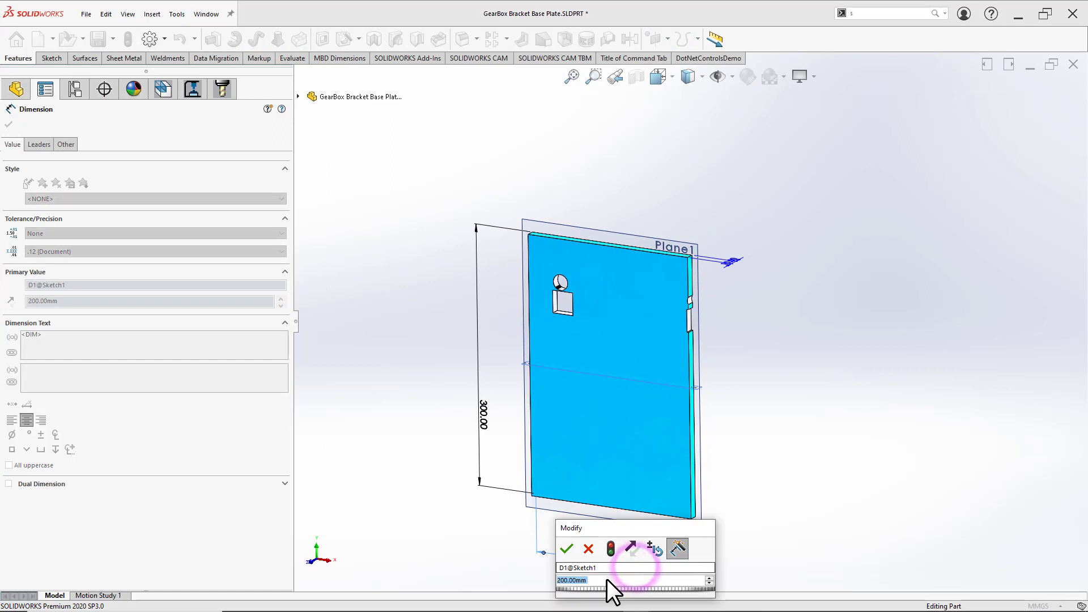
{"action": "left_click", "coordinate": [608, 580]}
{"action": "type", "text": "-50"}
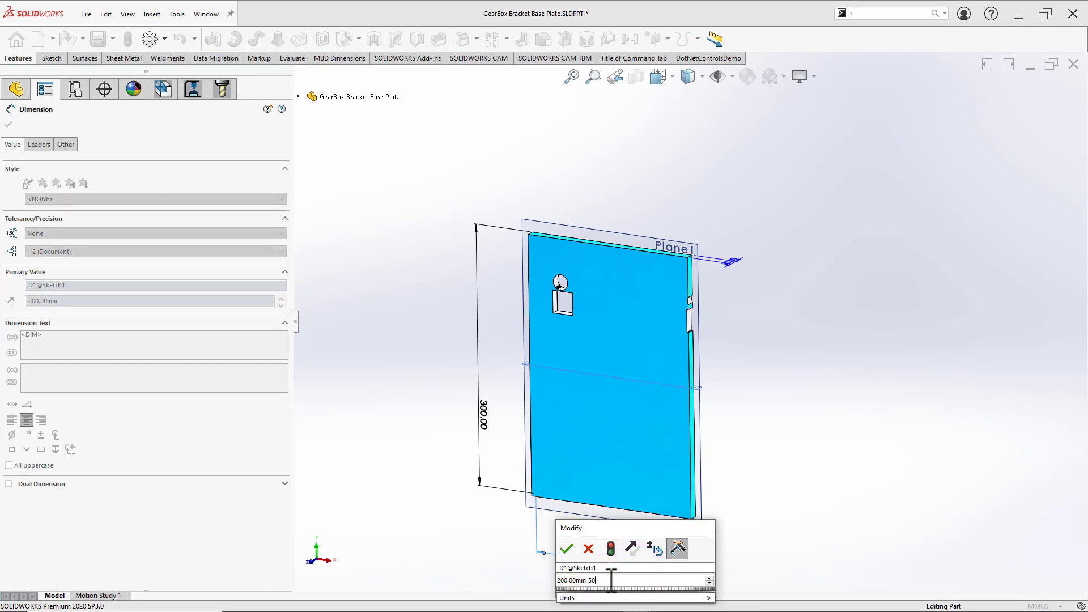
{"action": "key", "text": "Return"}
{"action": "left_click", "coordinate": [853, 372]}
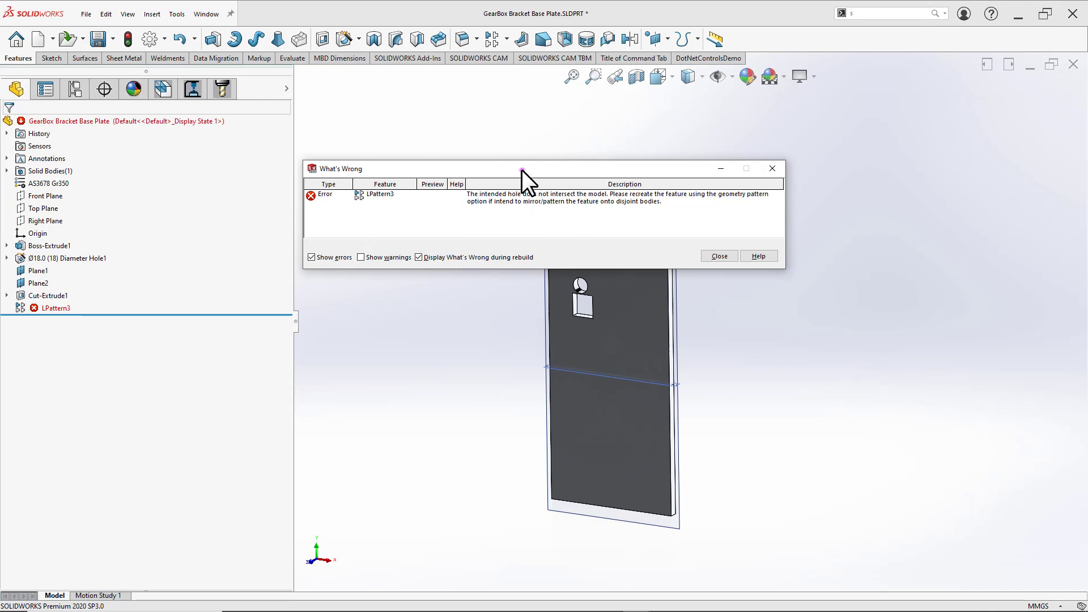
{"action": "left_click_drag", "start_coordinate": [522, 169], "coordinate": [545, 106]}
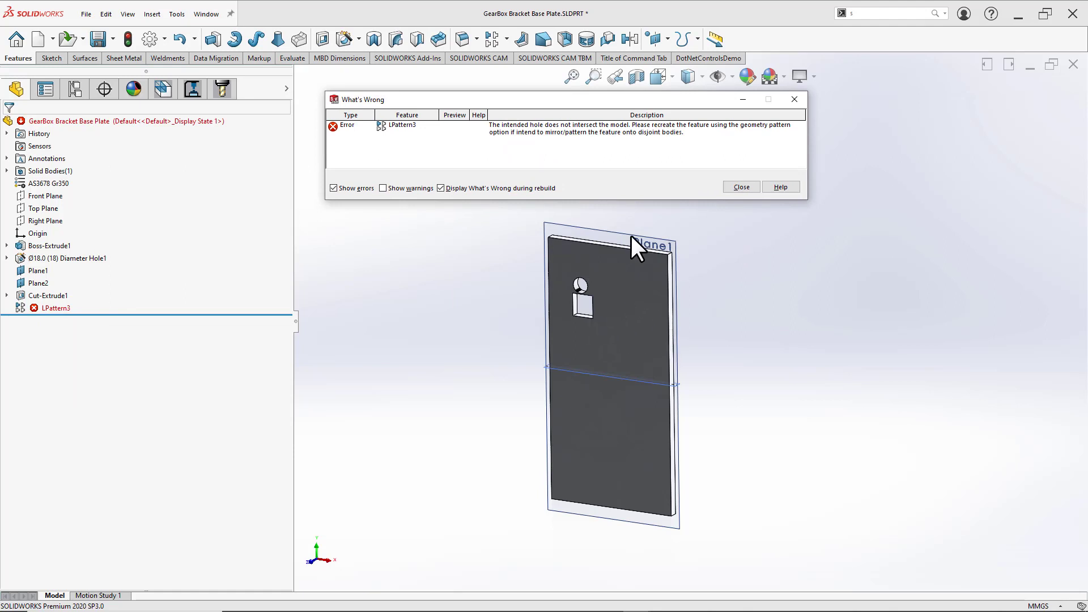
Step: Dismiss the error report, then open the failed linear pattern's definition to review its Direction 1 spacing and close it without changes
{"action": "left_click", "coordinate": [742, 186]}
{"action": "left_click", "coordinate": [649, 176]}
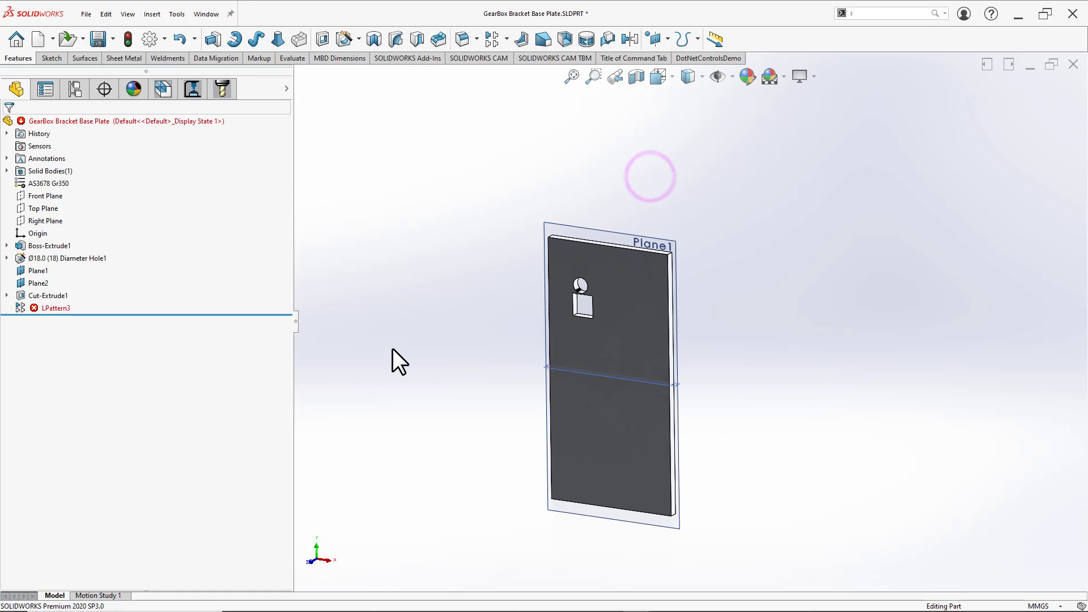
{"action": "left_click", "coordinate": [58, 307]}
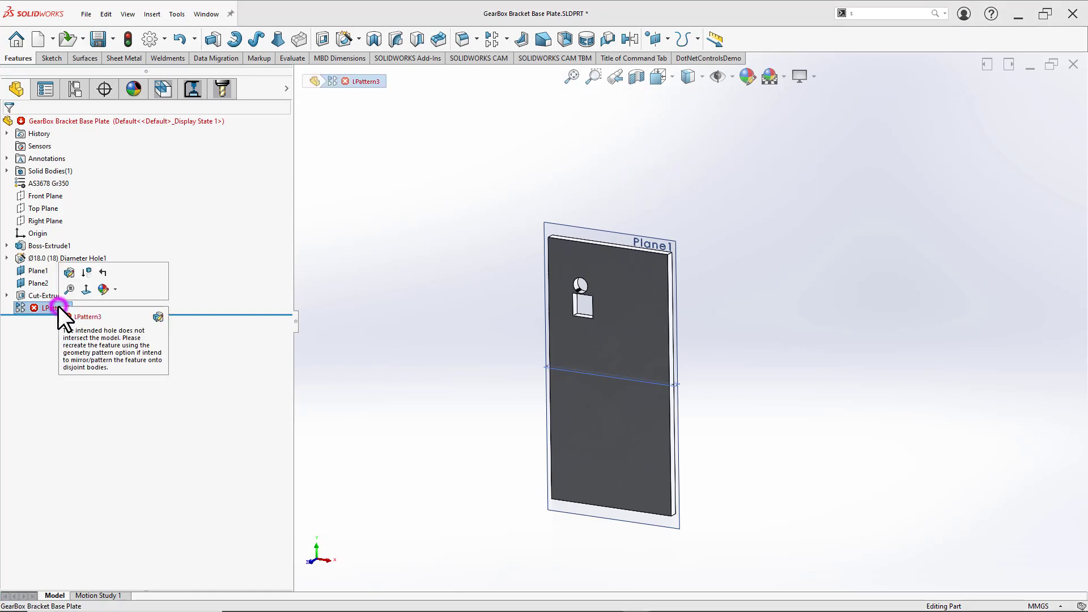
{"action": "left_click", "coordinate": [69, 275]}
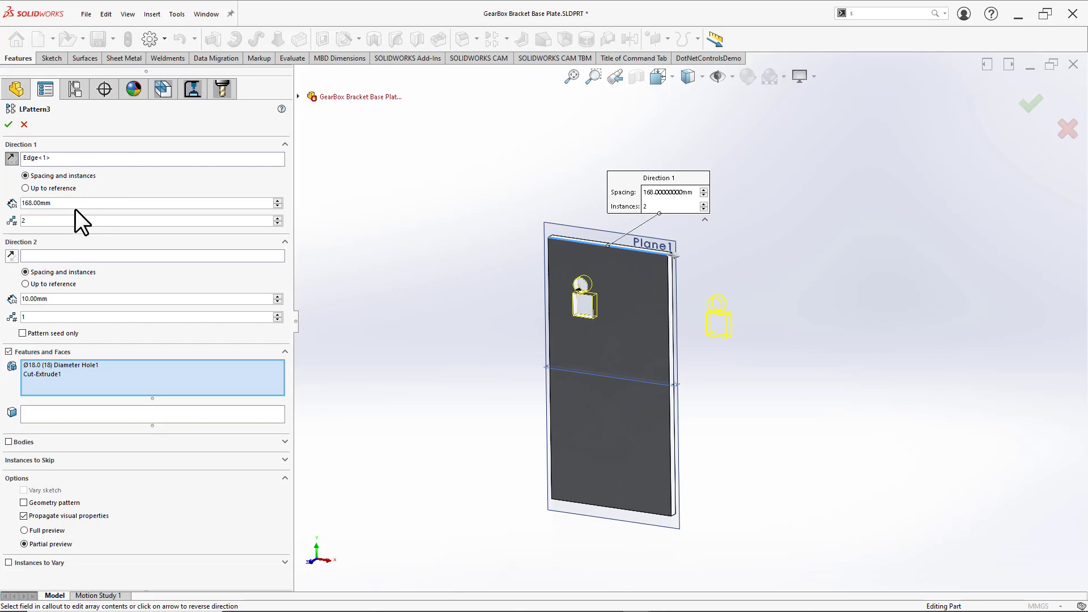
{"action": "left_click", "coordinate": [1065, 131]}
{"action": "left_click", "coordinate": [837, 177]}
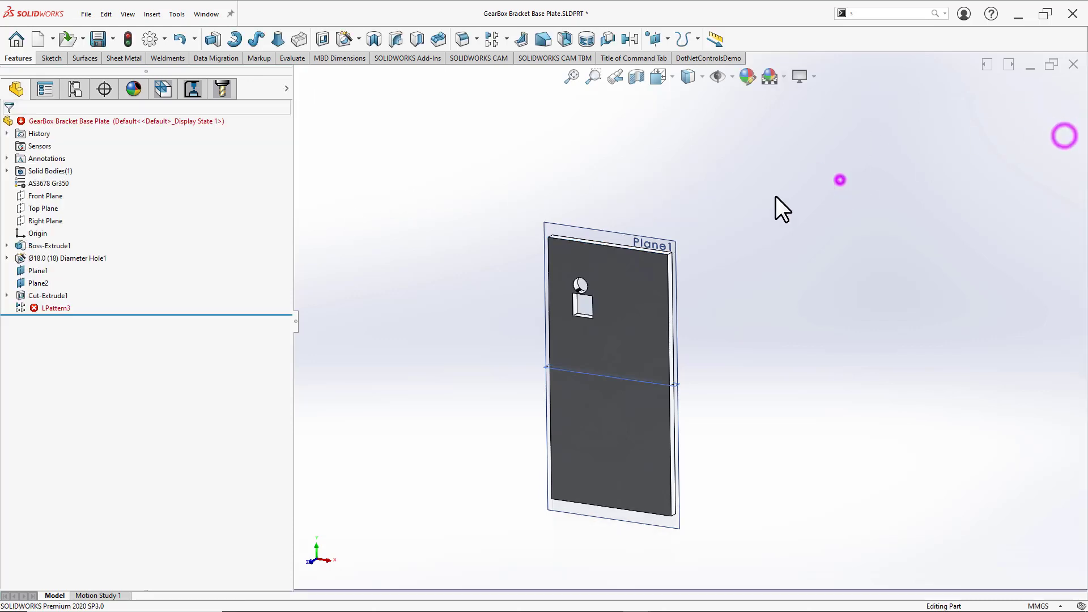
Step: Set the base plate's width to 400 mm and rebuild the part
{"action": "left_click", "coordinate": [624, 284]}
{"action": "double_click", "coordinate": [626, 558]}
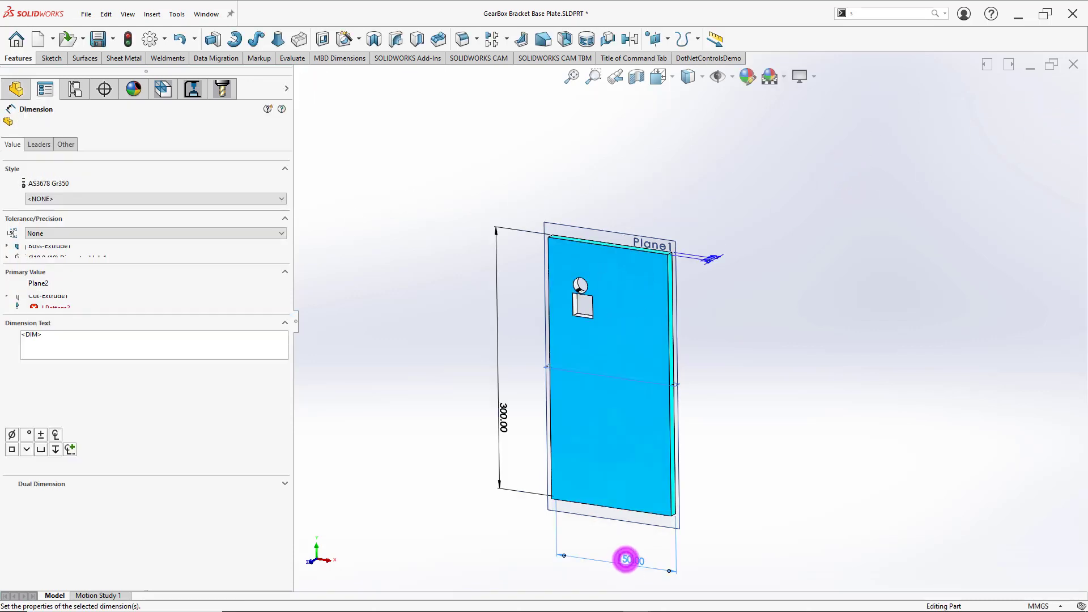
{"action": "type", "text": "400"}
{"action": "key", "text": "Return"}
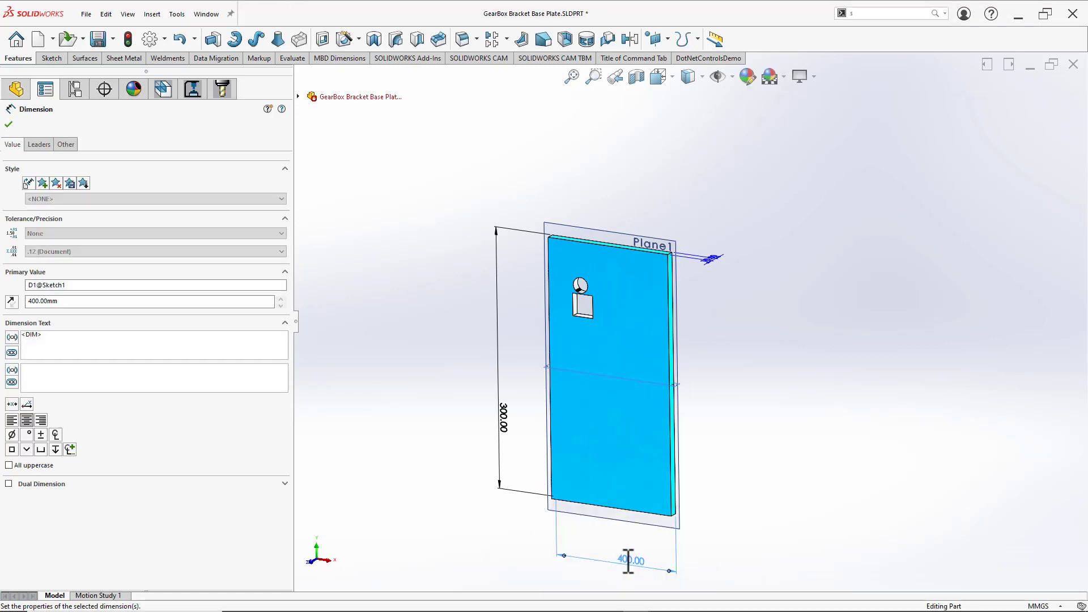
{"action": "left_click", "coordinate": [793, 418]}
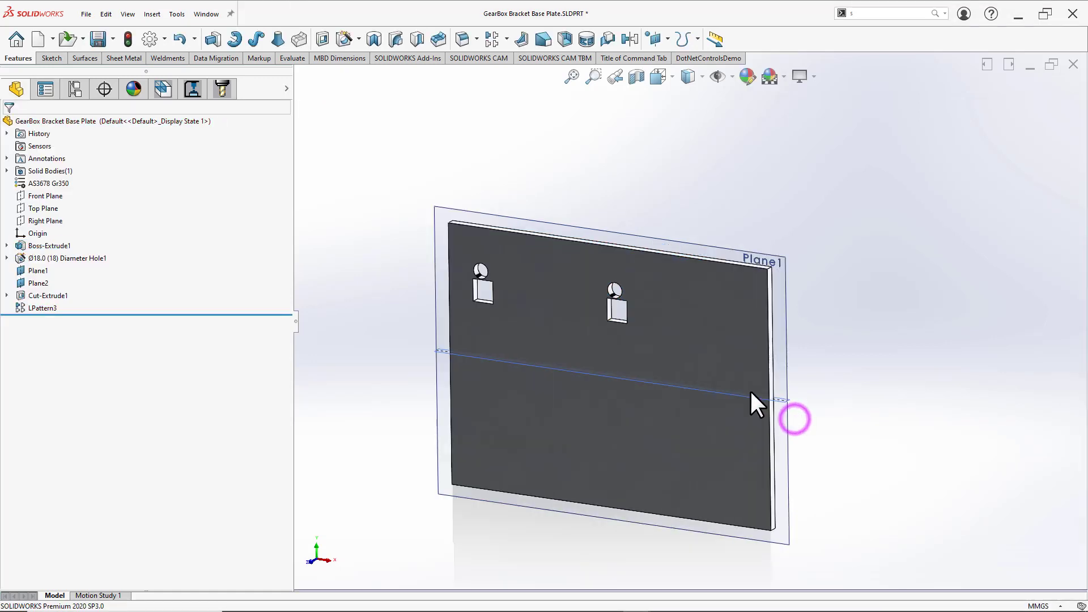
Step: Edit the linear pattern and switch its Direction 1 from Spacing and instances to Up to reference
{"action": "left_click", "coordinate": [34, 309]}
{"action": "left_click", "coordinate": [45, 277]}
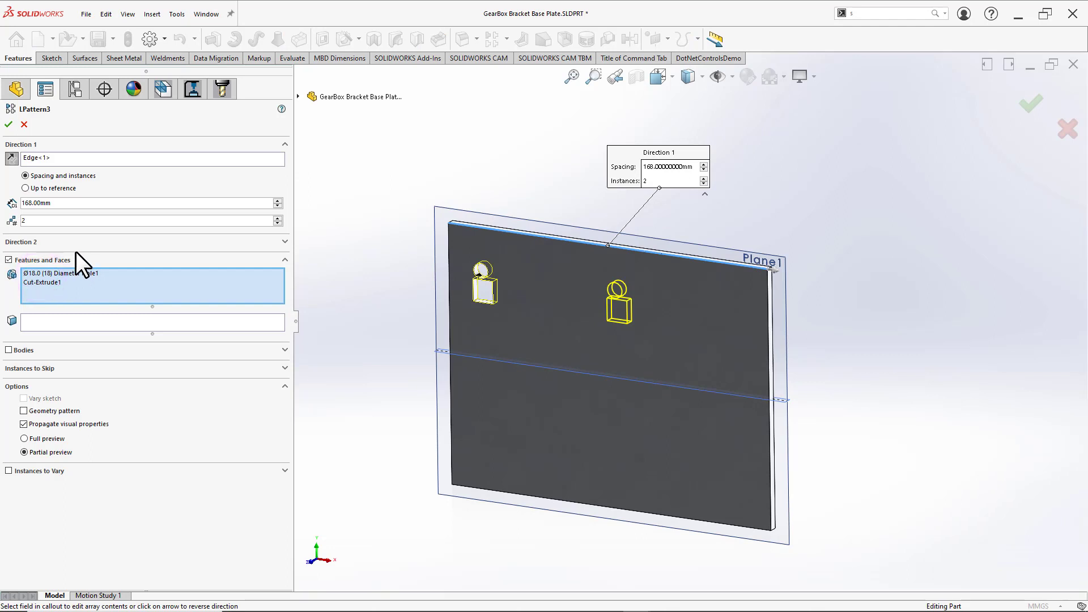
{"action": "left_click", "coordinate": [40, 188]}
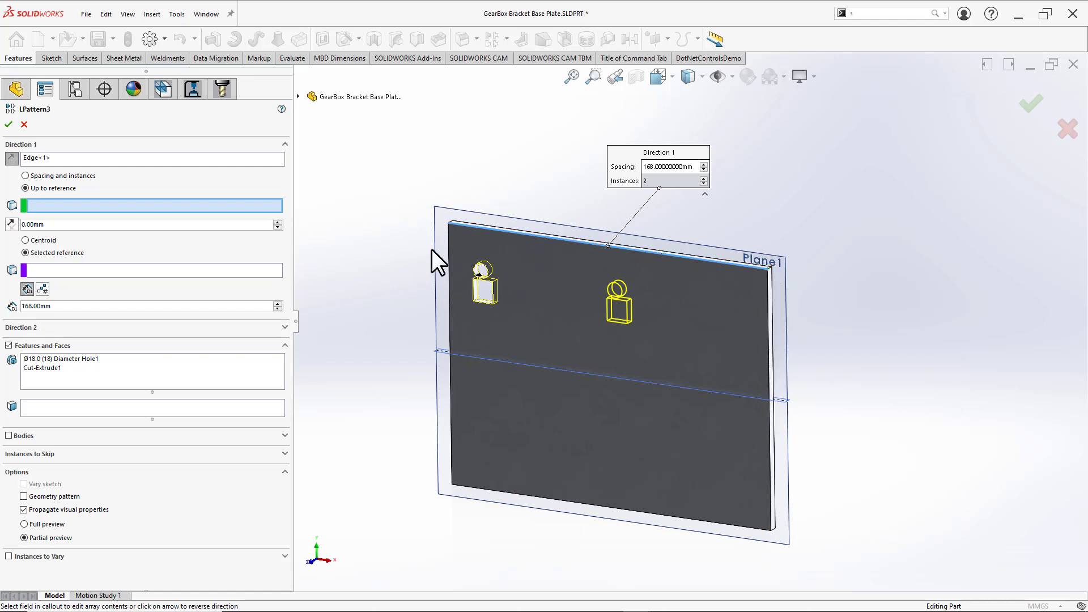
{"action": "left_click", "coordinate": [299, 96]}
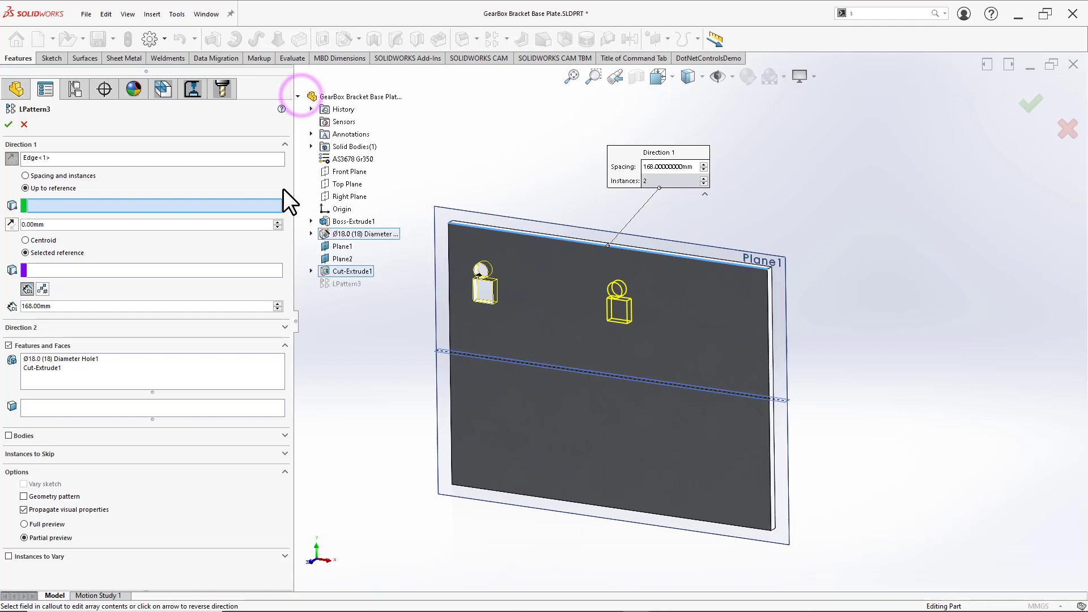
{"action": "left_click", "coordinate": [299, 96]}
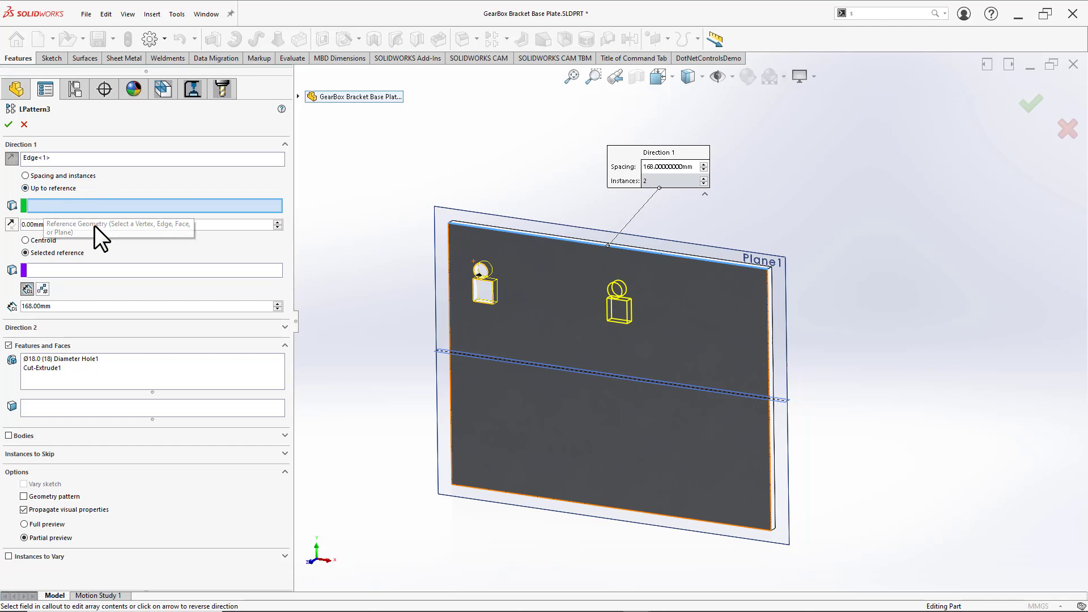
Step: Choose the plate's narrow side face, on the side away from the original hole, as the Direction 1 reference geometry
{"action": "middle_click_drag", "start_coordinate": [676, 321], "coordinate": [765, 304]}
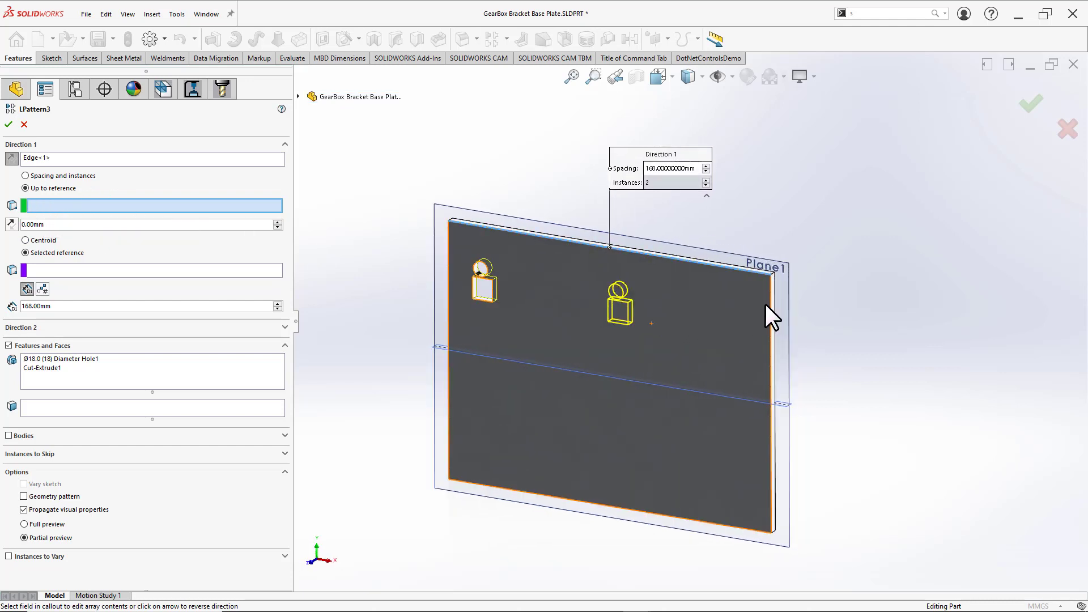
{"action": "scroll", "coordinate": [776, 321], "scroll_direction": "down", "scroll_amount": 5}
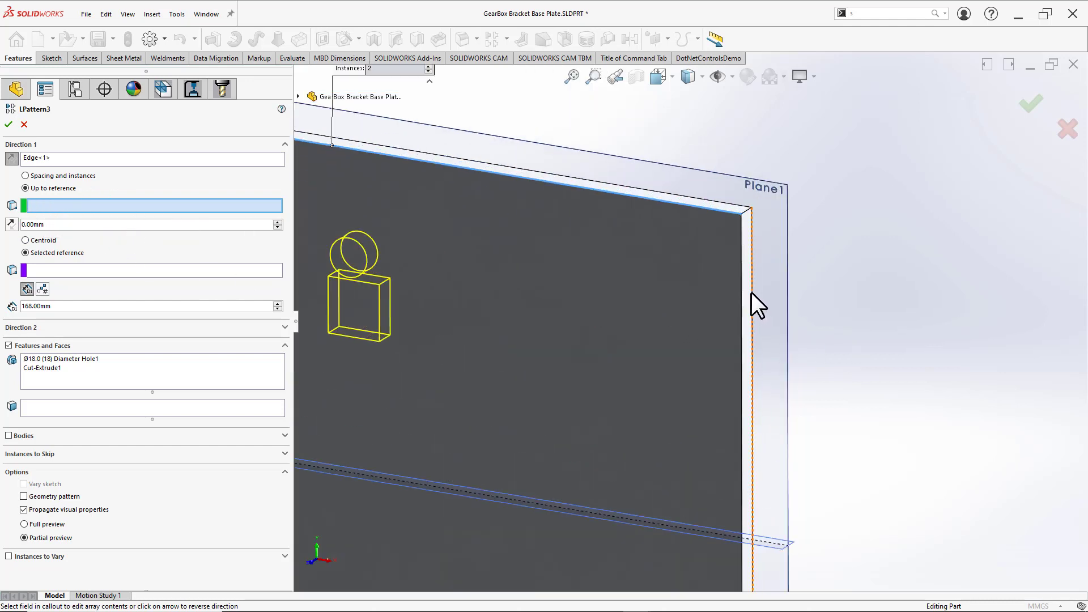
{"action": "left_click", "coordinate": [72, 204]}
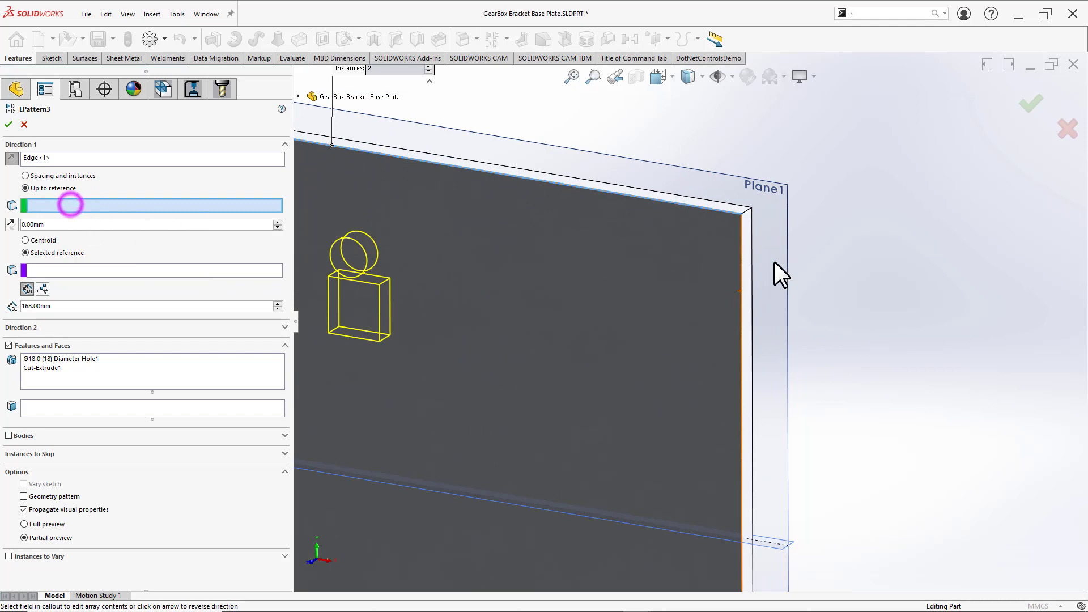
{"action": "left_click", "coordinate": [743, 255]}
{"action": "key", "text": "z"}
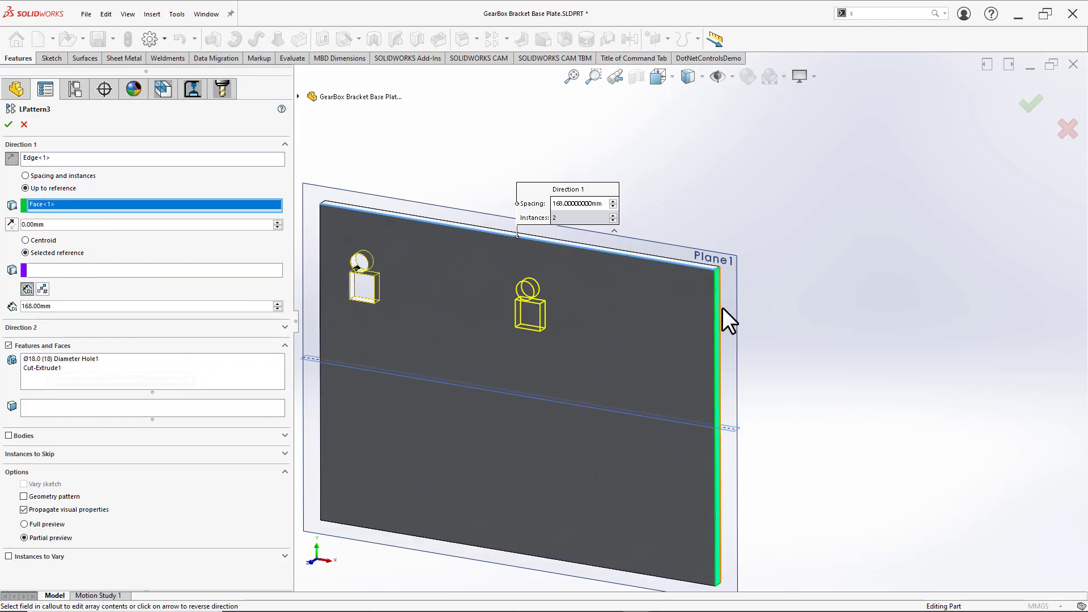
Step: Examine the previewed hole and rectangular cut in relation to the chosen reference side face
{"action": "middle_click_drag", "start_coordinate": [722, 307], "coordinate": [667, 290]}
{"action": "scroll", "coordinate": [667, 291], "scroll_direction": "down", "scroll_amount": 2}
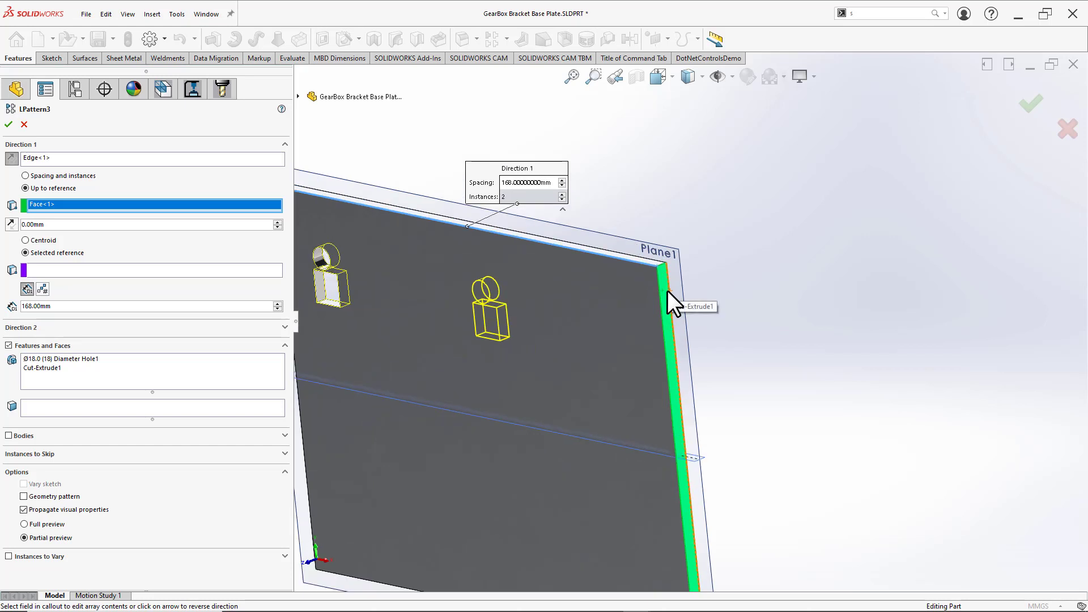
{"action": "scroll", "coordinate": [661, 295], "scroll_direction": "up", "scroll_amount": 2}
{"action": "scroll", "coordinate": [646, 294], "scroll_direction": "down", "scroll_amount": 2}
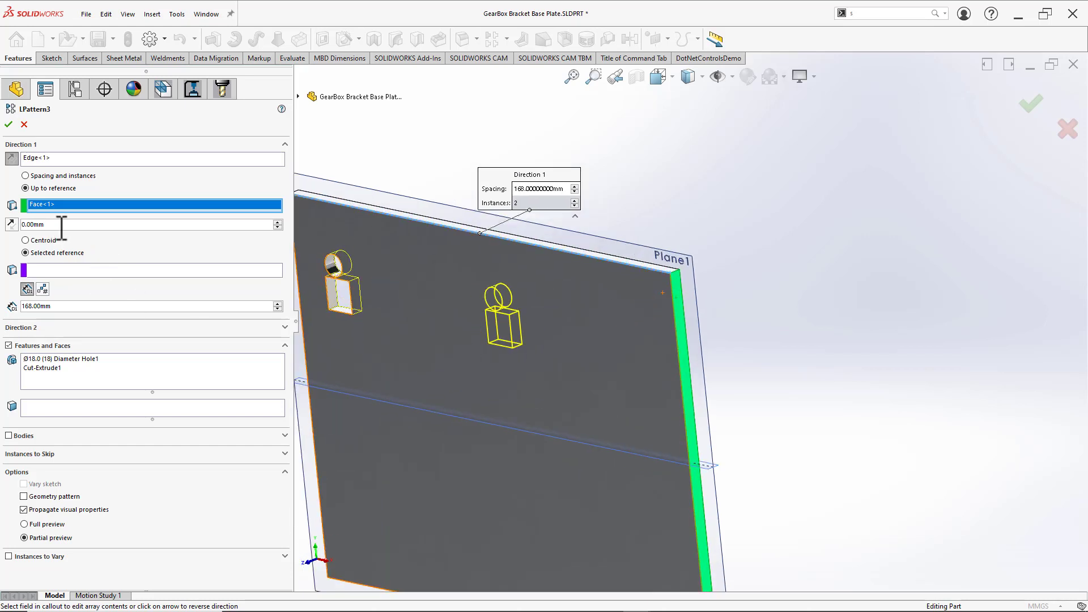
{"action": "scroll", "coordinate": [593, 340], "scroll_direction": "up", "scroll_amount": 2}
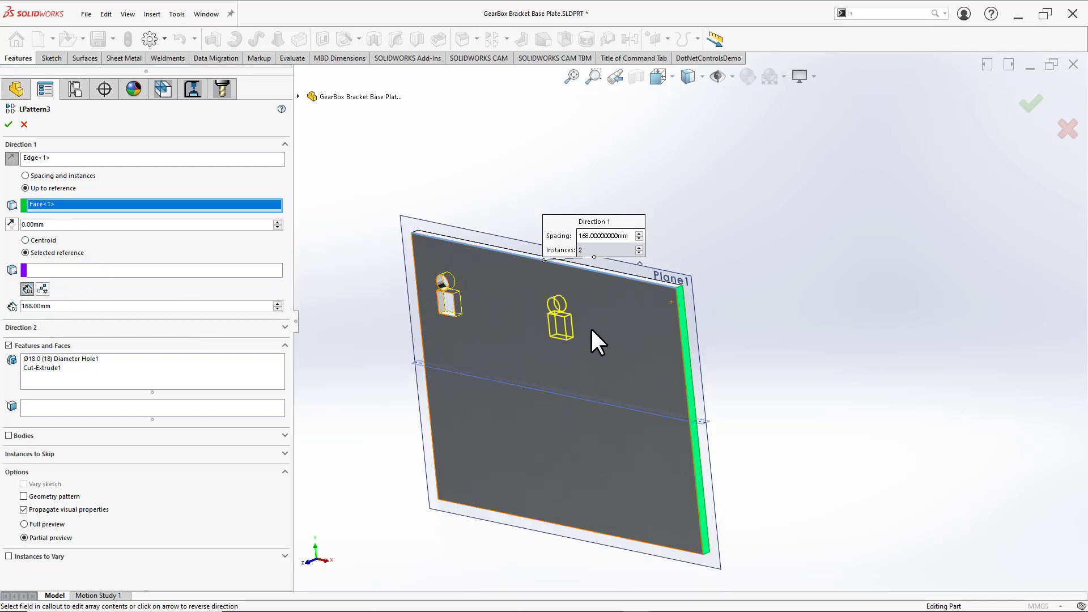
{"action": "scroll", "coordinate": [578, 323], "scroll_direction": "down", "scroll_amount": 2}
{"action": "middle_click_drag", "start_coordinate": [578, 323], "coordinate": [571, 321]}
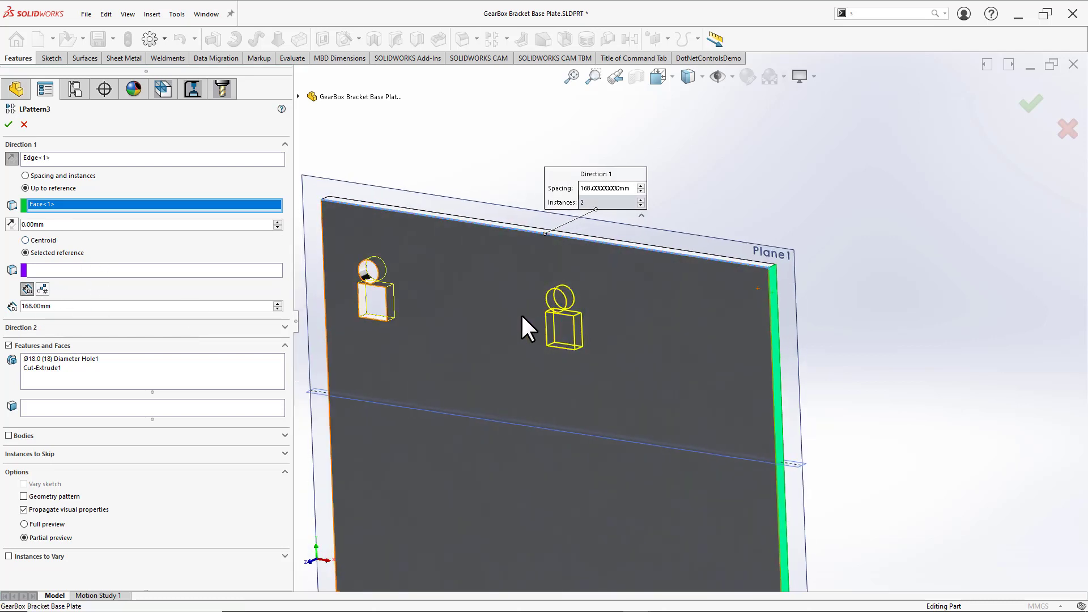
Step: Set the pattern's Direction 1 spacing to 200 mm and check the preview on the plate
{"action": "double_click", "coordinate": [68, 306]}
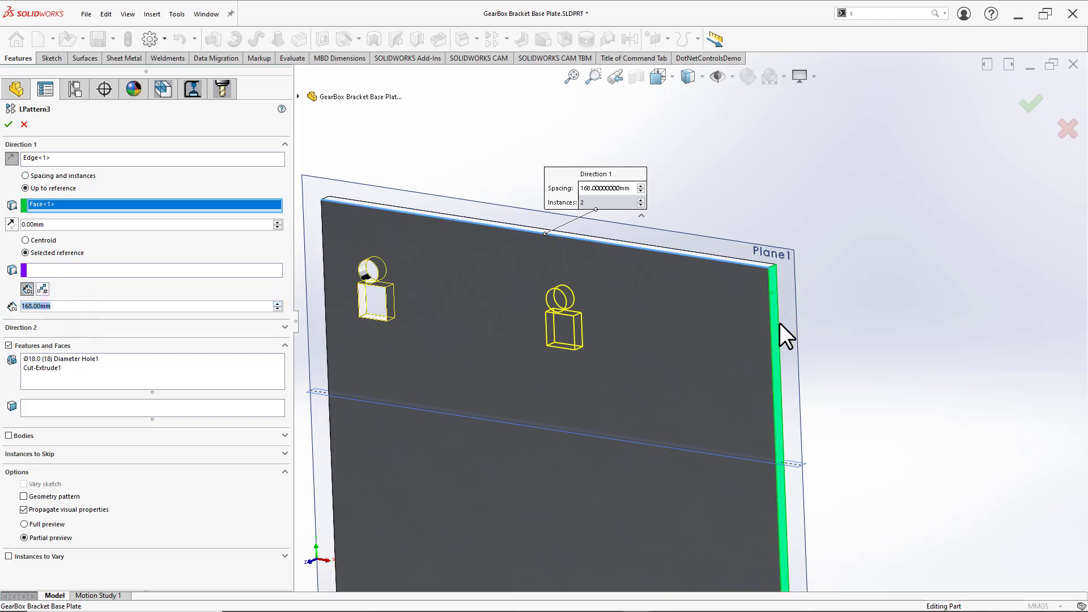
{"action": "scroll", "coordinate": [781, 315], "scroll_direction": "down", "scroll_amount": 2}
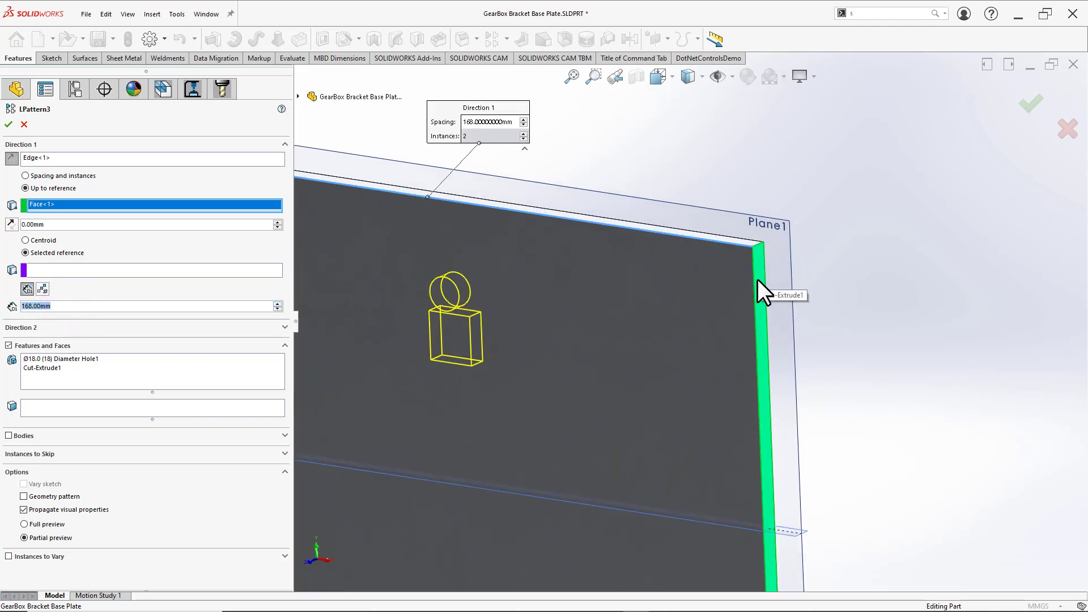
{"action": "scroll", "coordinate": [701, 395], "scroll_direction": "up", "scroll_amount": 2}
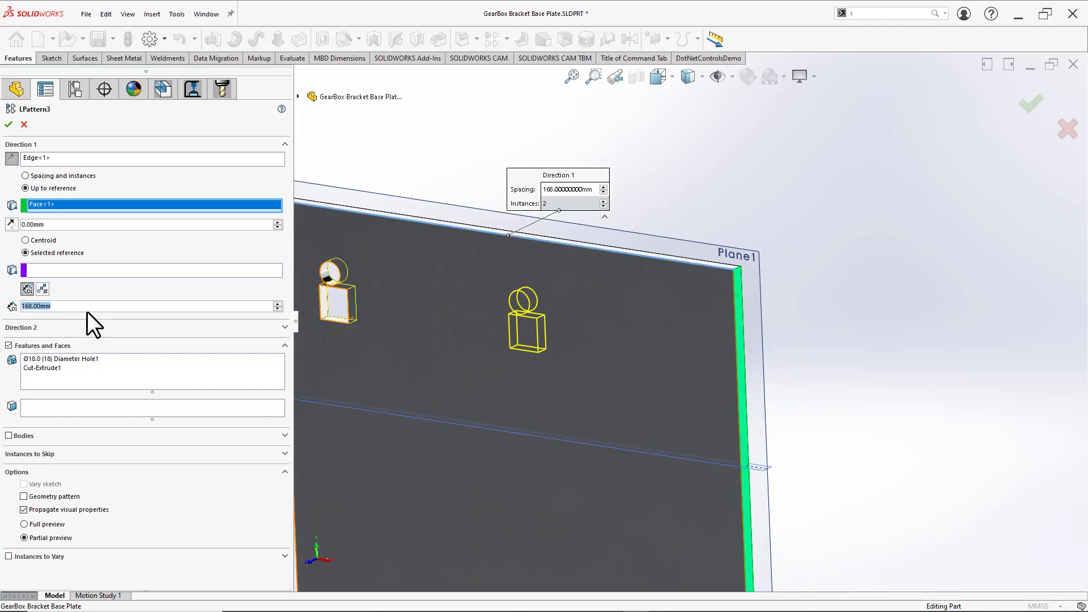
{"action": "type", "text": "200"}
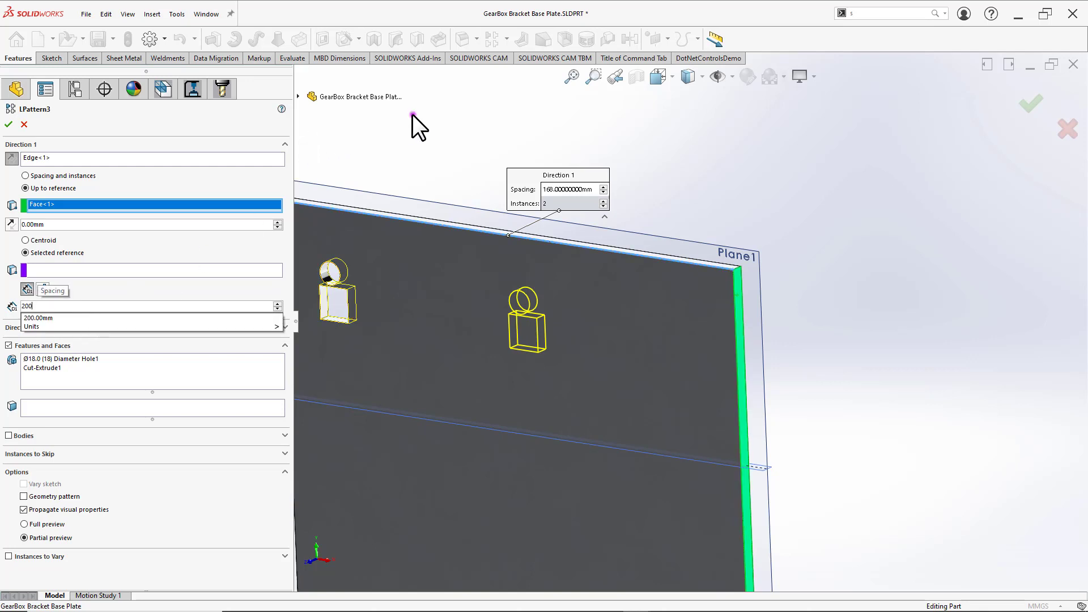
{"action": "left_click", "coordinate": [413, 114]}
{"action": "scroll", "coordinate": [616, 349], "scroll_direction": "up", "scroll_amount": 2}
{"action": "scroll", "coordinate": [616, 349], "scroll_direction": "down", "scroll_amount": 2}
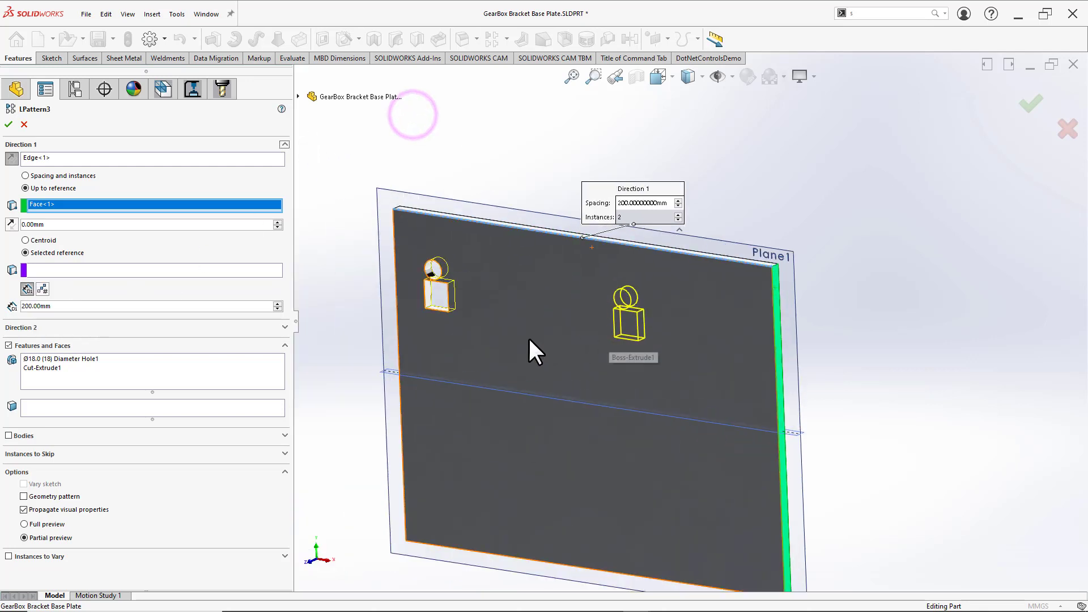
Step: Set the Direction 1 spacing to 500 mm and inspect where the previewed instance falls relative to the plate
{"action": "left_click", "coordinate": [72, 302]}
{"action": "double_click", "coordinate": [80, 304]}
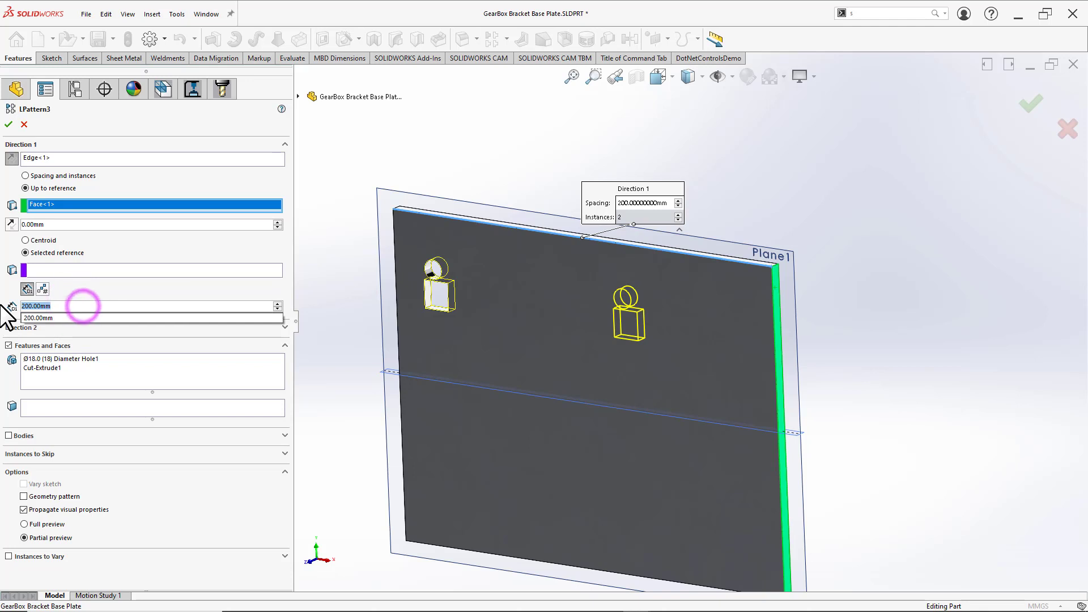
{"action": "type", "text": "500"}
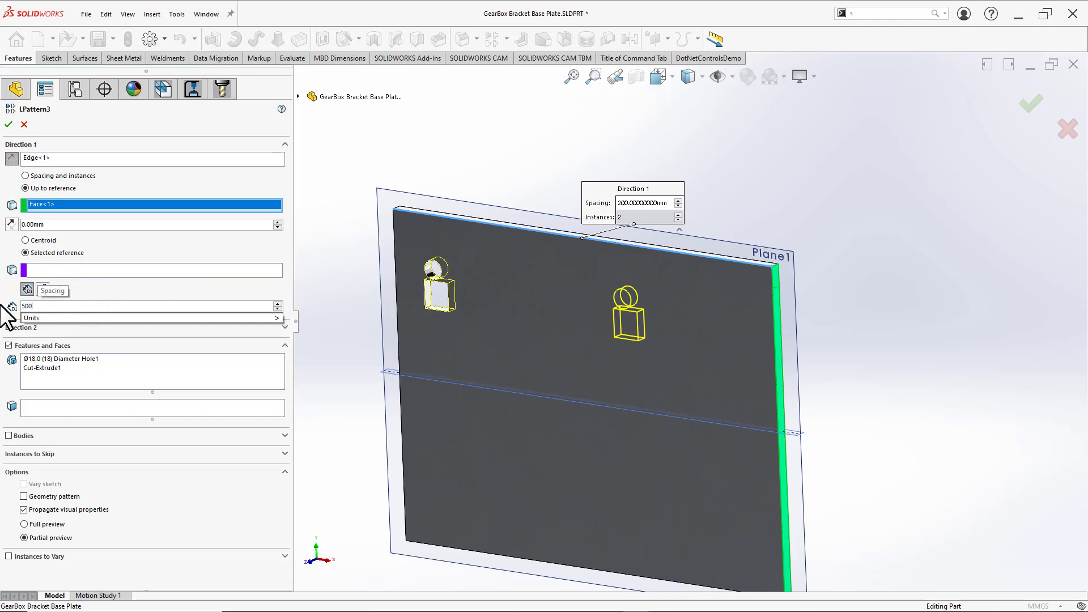
{"action": "left_click", "coordinate": [501, 179]}
{"action": "scroll", "coordinate": [856, 363], "scroll_direction": "up", "scroll_amount": 2}
{"action": "scroll", "coordinate": [862, 357], "scroll_direction": "down", "scroll_amount": 3}
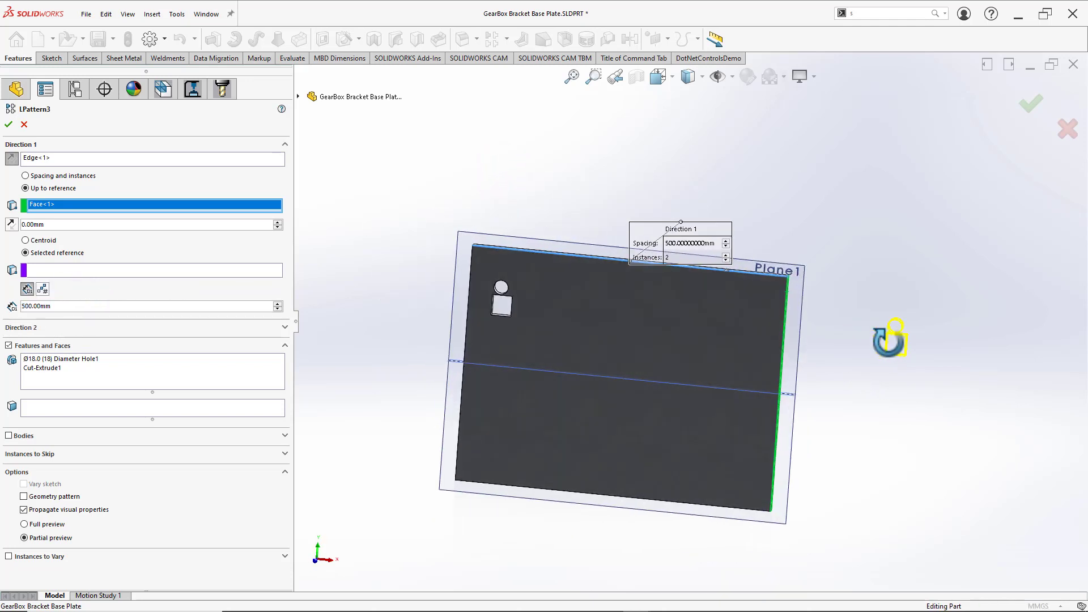
{"action": "scroll", "coordinate": [742, 323], "scroll_direction": "up", "scroll_amount": 1}
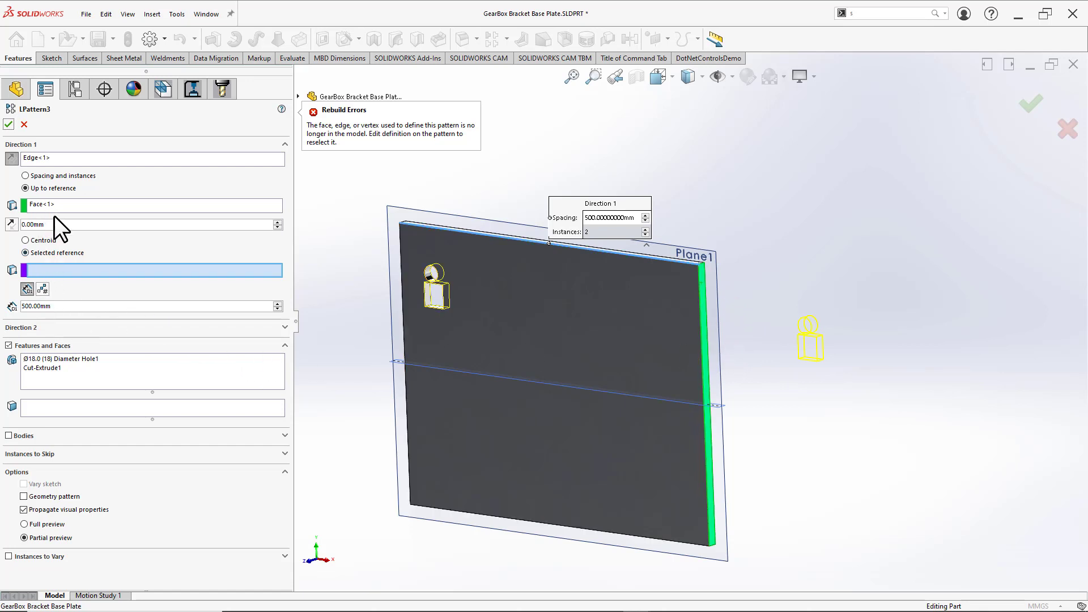
Step: Change the Direction 1 spacing back to 200 mm and try to accept the pattern with Selected reference active
{"action": "left_click", "coordinate": [68, 305]}
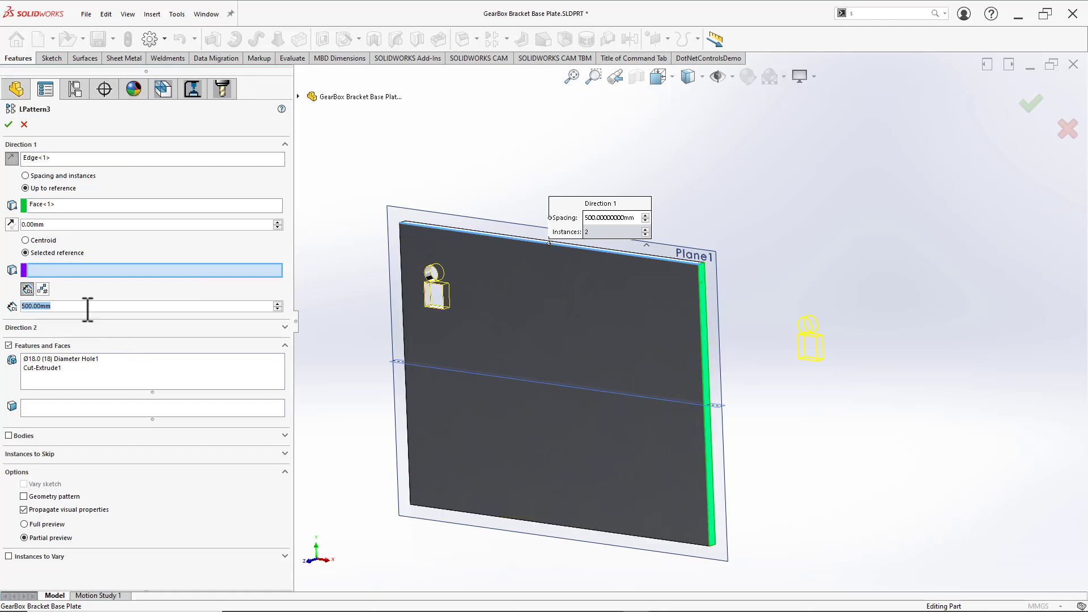
{"action": "type", "text": "200"}
{"action": "key", "text": "Return"}
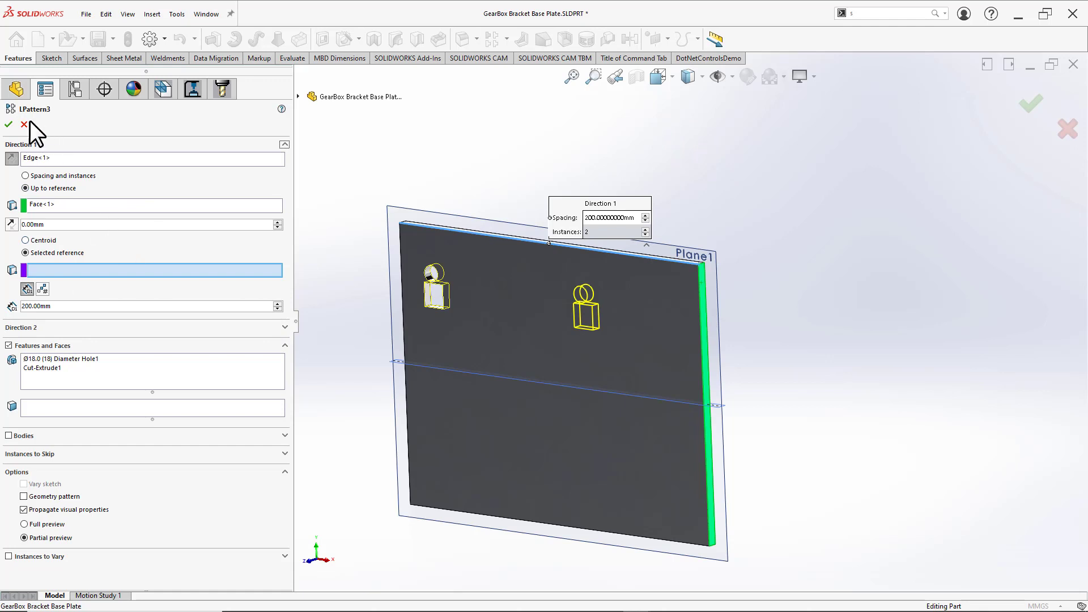
{"action": "left_click", "coordinate": [8, 124]}
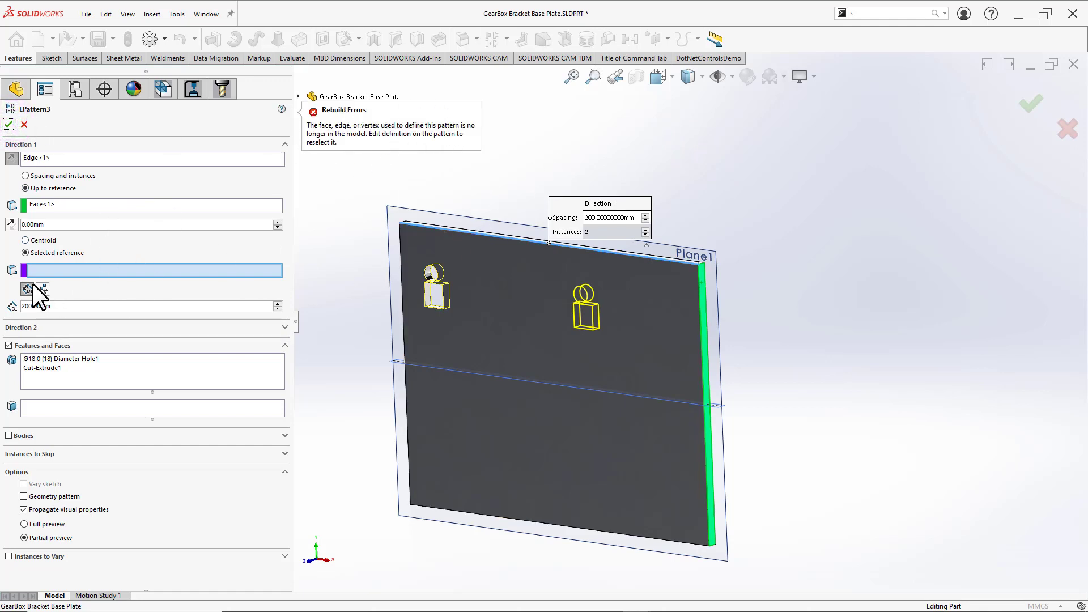
Step: Measure the pattern offset from the seed's Centroid instead of a selected reference, and set the Direction 1 spacing to 500 mm
{"action": "left_click", "coordinate": [48, 241]}
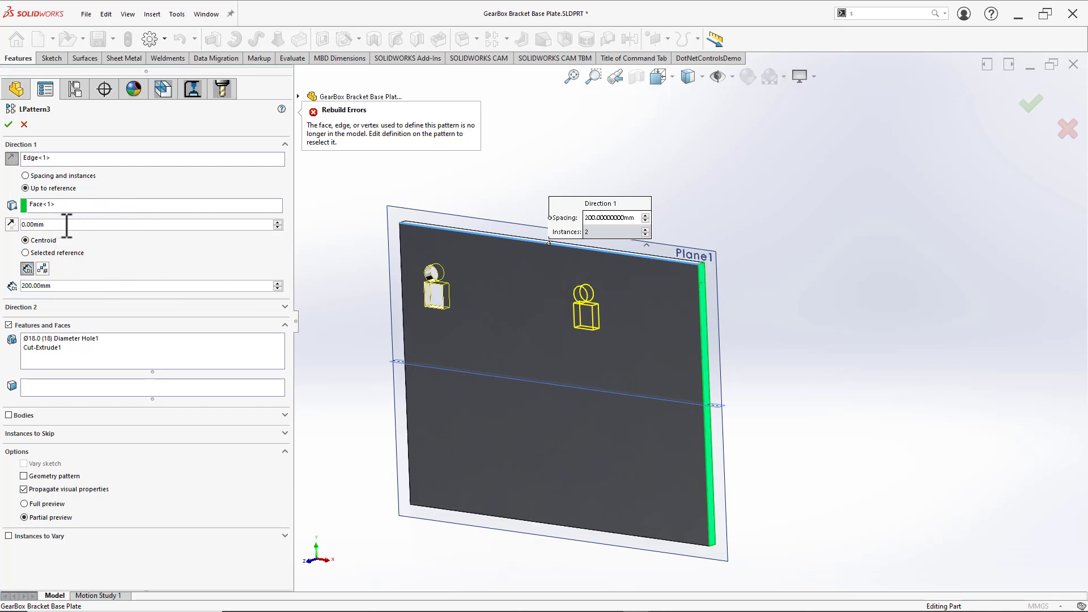
{"action": "left_click", "coordinate": [80, 285]}
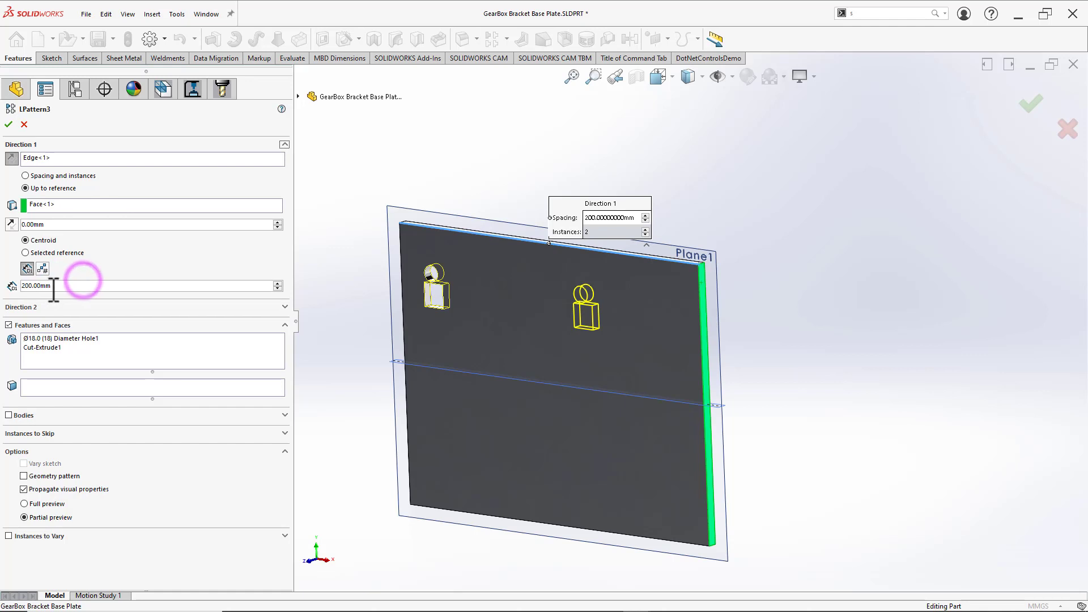
{"action": "type", "text": "500"}
{"action": "key", "text": "Return"}
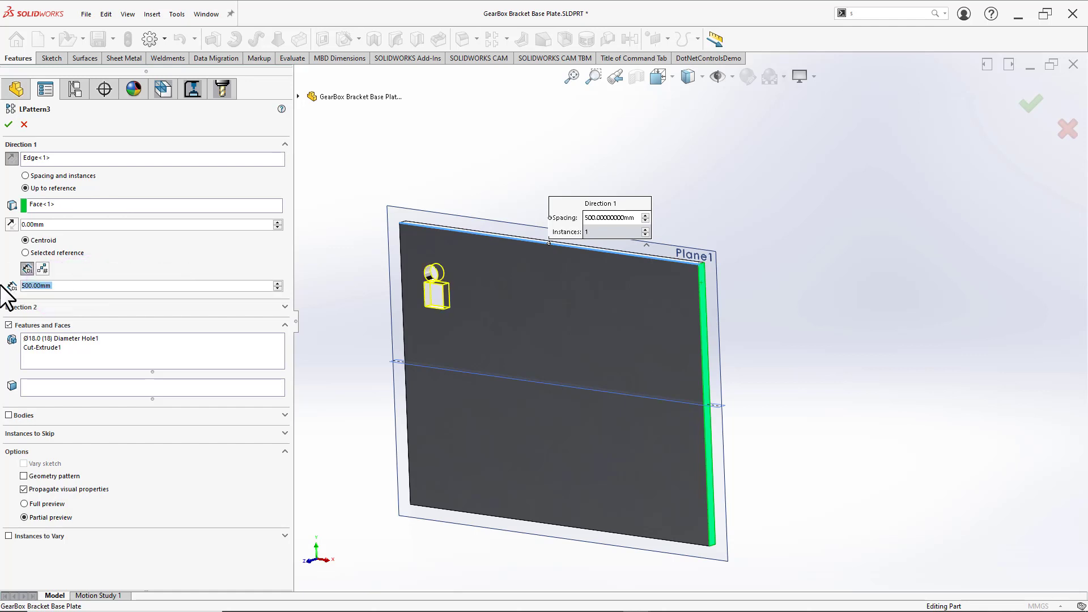
{"action": "left_click", "coordinate": [81, 284]}
{"action": "left_click", "coordinate": [112, 266]}
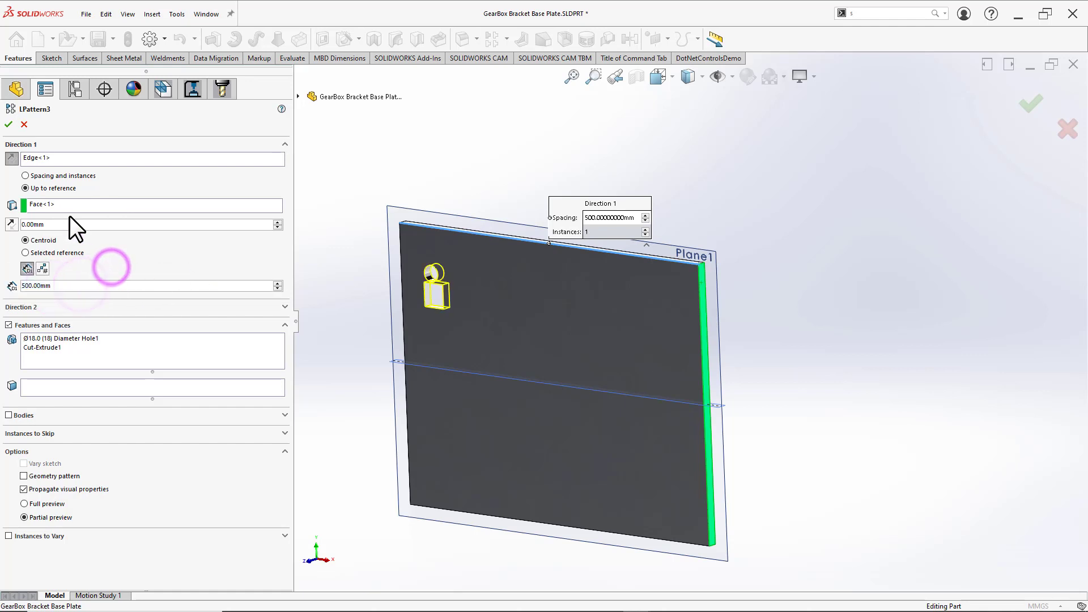
Step: Try to accept the linear pattern with a 0 mm reference offset and 500 mm spacing
{"action": "left_click", "coordinate": [74, 225]}
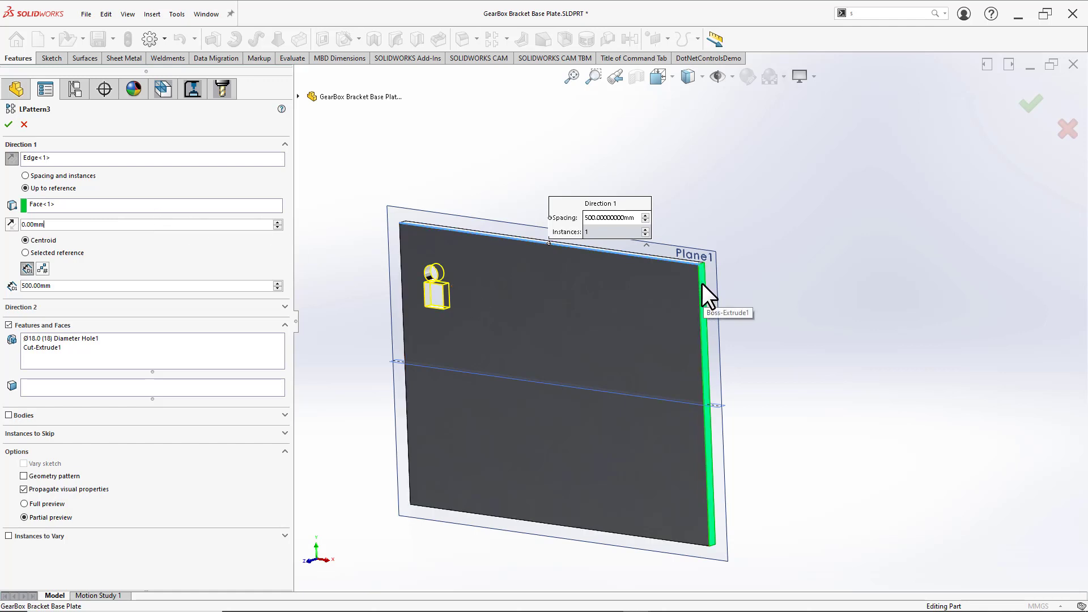
{"action": "left_click", "coordinate": [9, 124]}
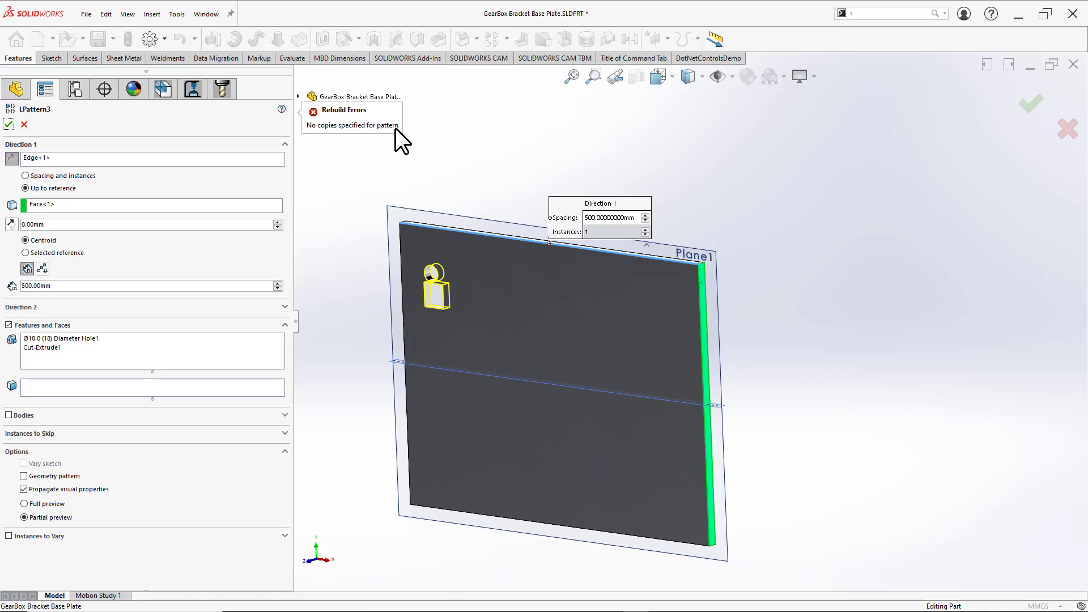
{"action": "left_click", "coordinate": [77, 285]}
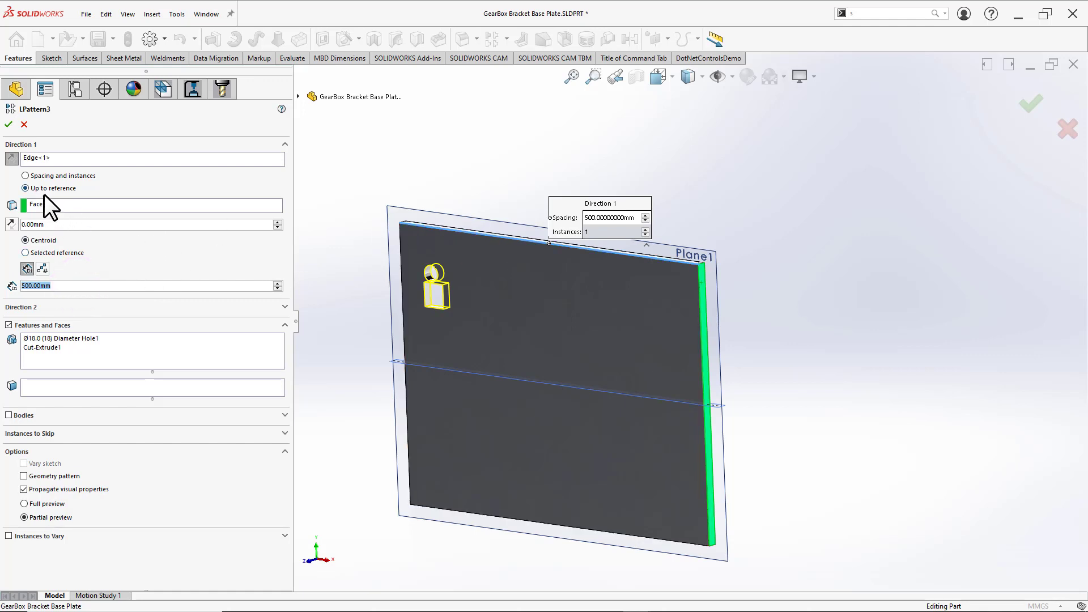
Step: Set the Direction 1 offset distance from the plate's end face to 30 mm
{"action": "left_click", "coordinate": [53, 224]}
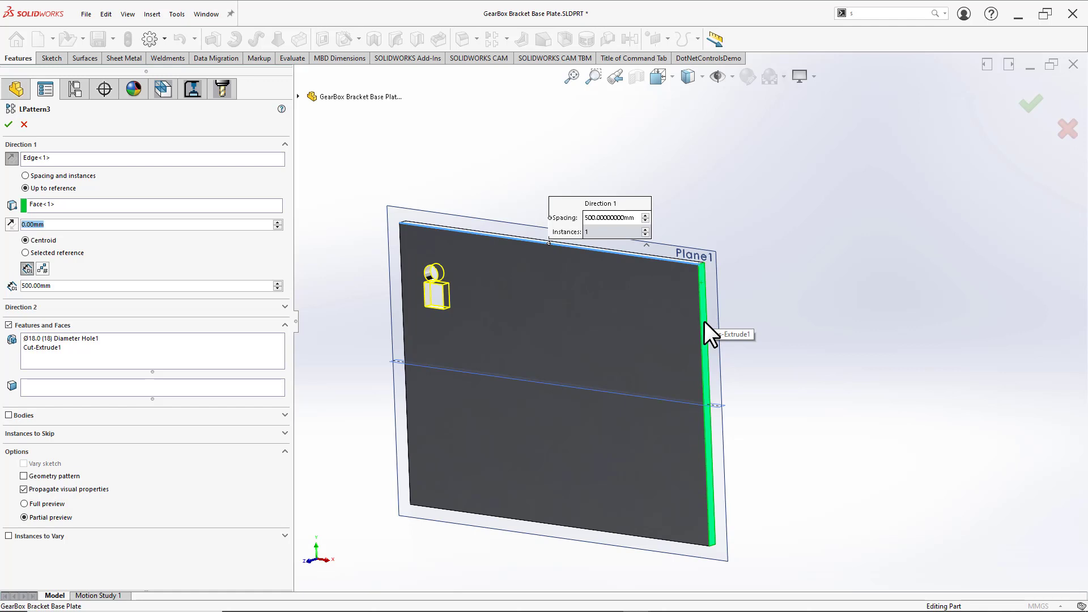
{"action": "left_click", "coordinate": [55, 226]}
{"action": "double_click", "coordinate": [107, 224]}
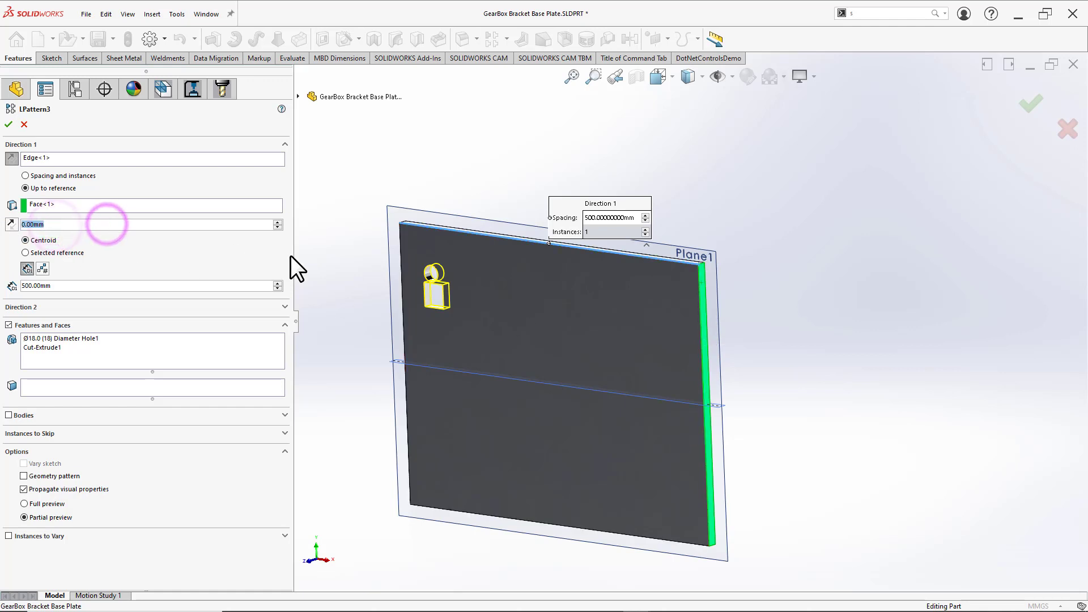
{"action": "type", "text": "300"}
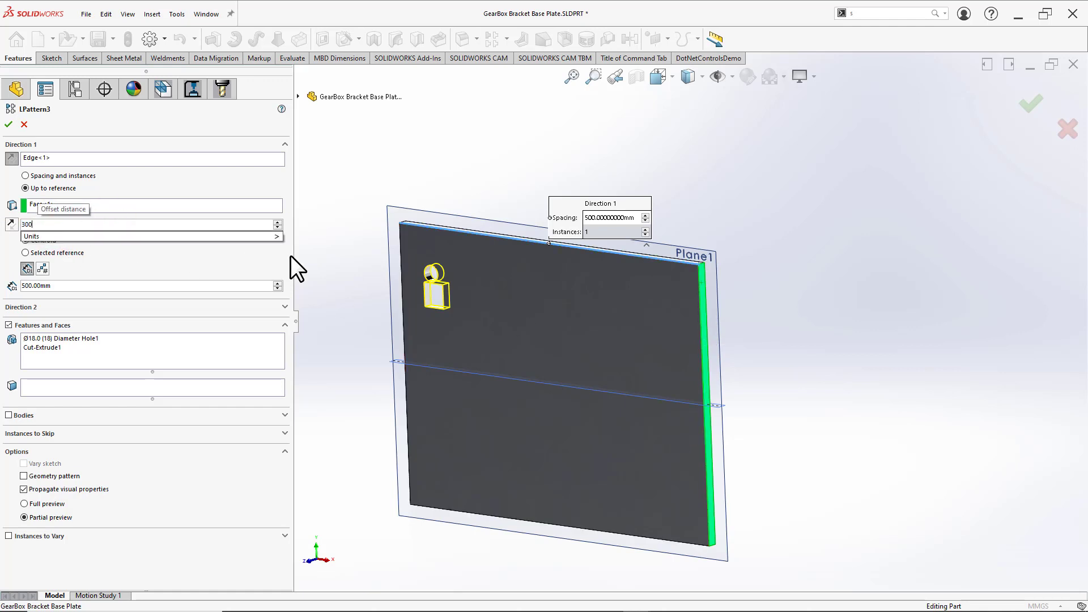
{"action": "key", "text": "BackSpace"}
{"action": "left_click", "coordinate": [591, 151]}
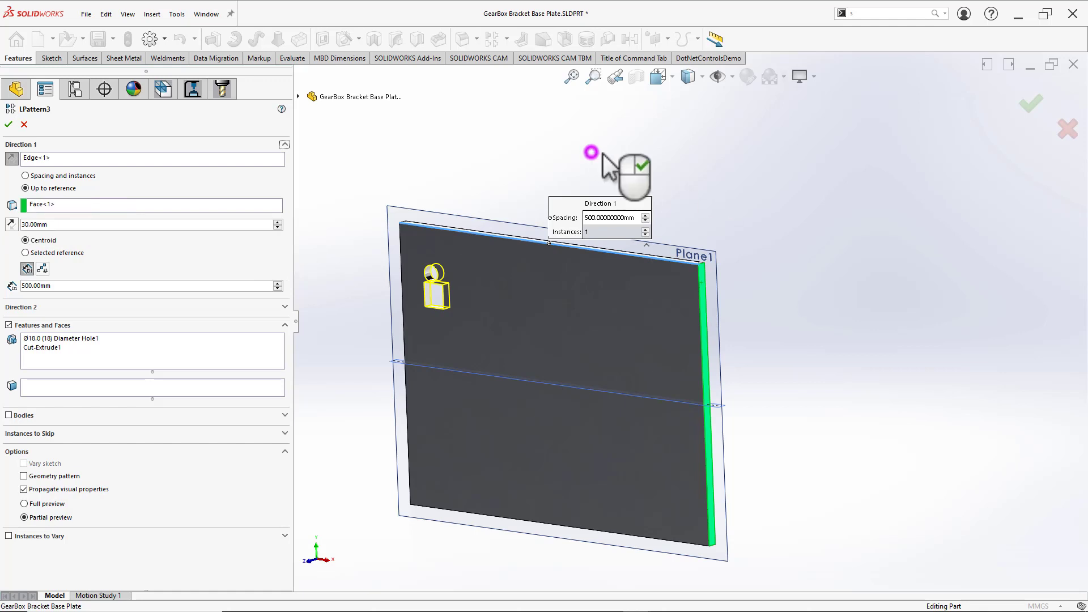
Step: Reduce the Direction 1 spacing to 100 mm
{"action": "double_click", "coordinate": [68, 285]}
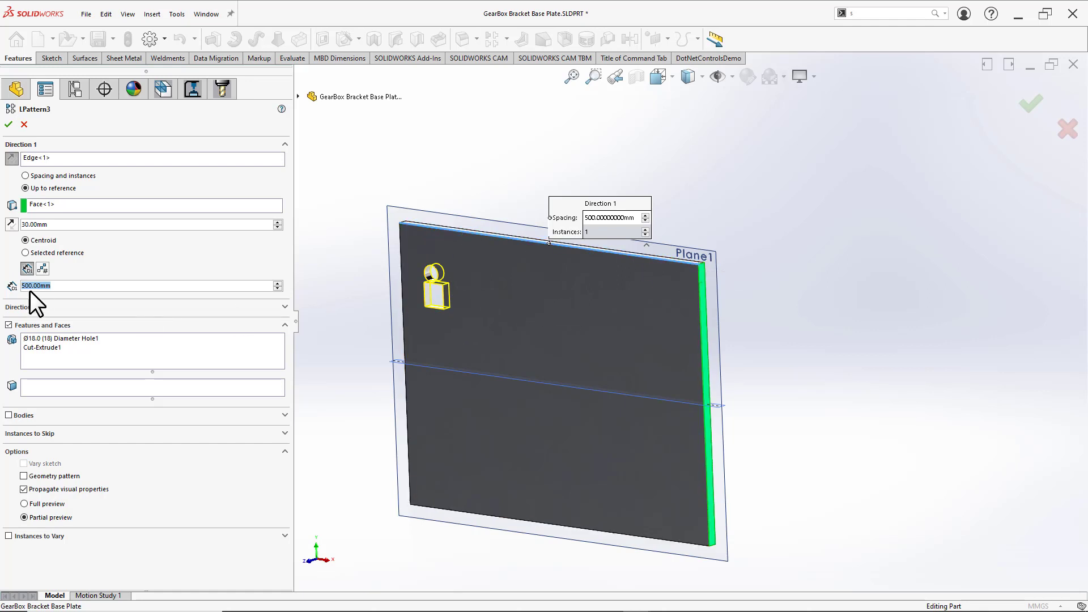
{"action": "double_click", "coordinate": [64, 285]}
{"action": "left_click_drag", "start_coordinate": [6, 288], "coordinate": [3, 287]}
{"action": "left_click_drag", "start_coordinate": [90, 286], "coordinate": [4, 285]}
{"action": "type", "text": "100"}
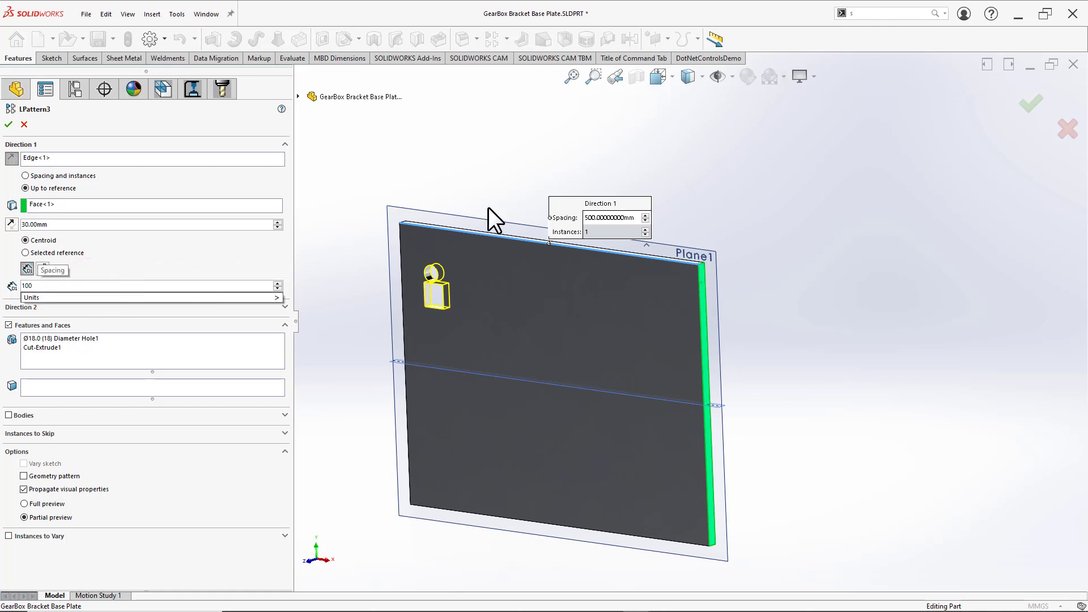
{"action": "left_click", "coordinate": [576, 177]}
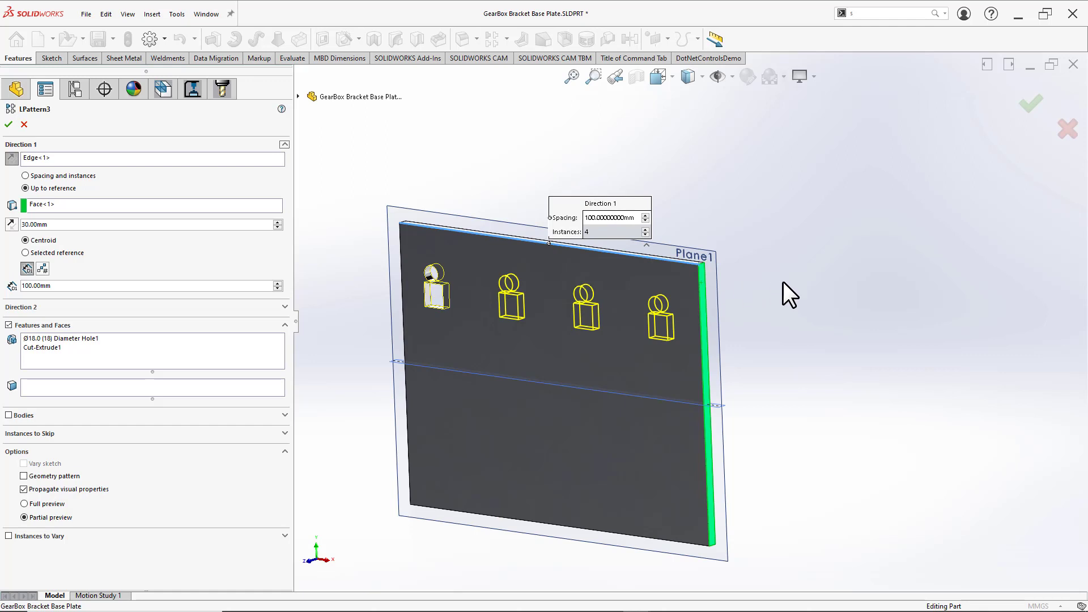
Step: Examine the gap between the last previewed instance and the plate's end face against the 30 mm offset
{"action": "middle_click_drag", "start_coordinate": [589, 290], "coordinate": [655, 257]}
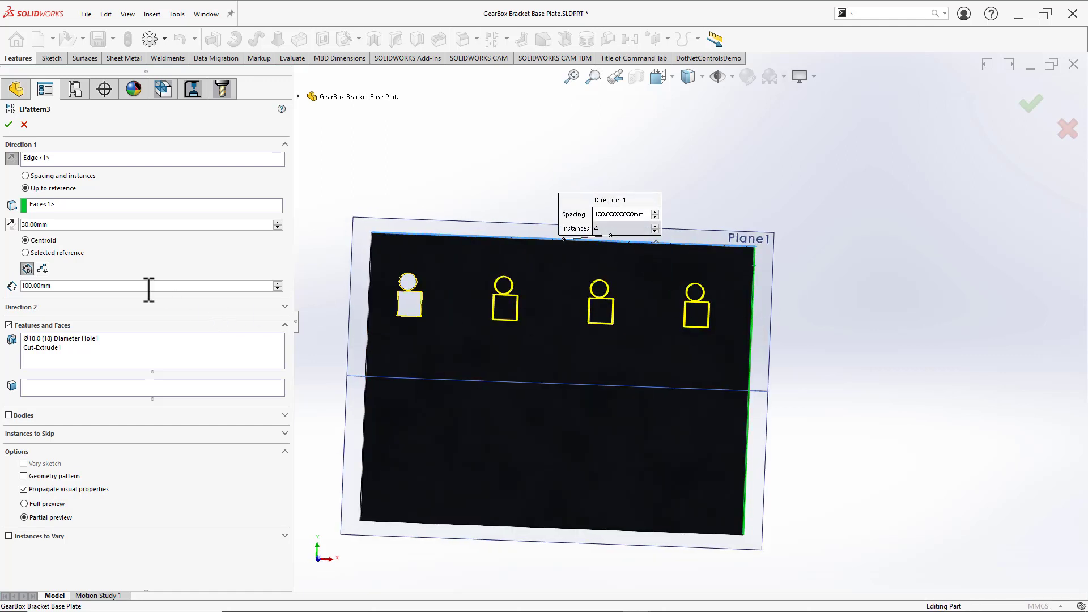
{"action": "left_click", "coordinate": [71, 287]}
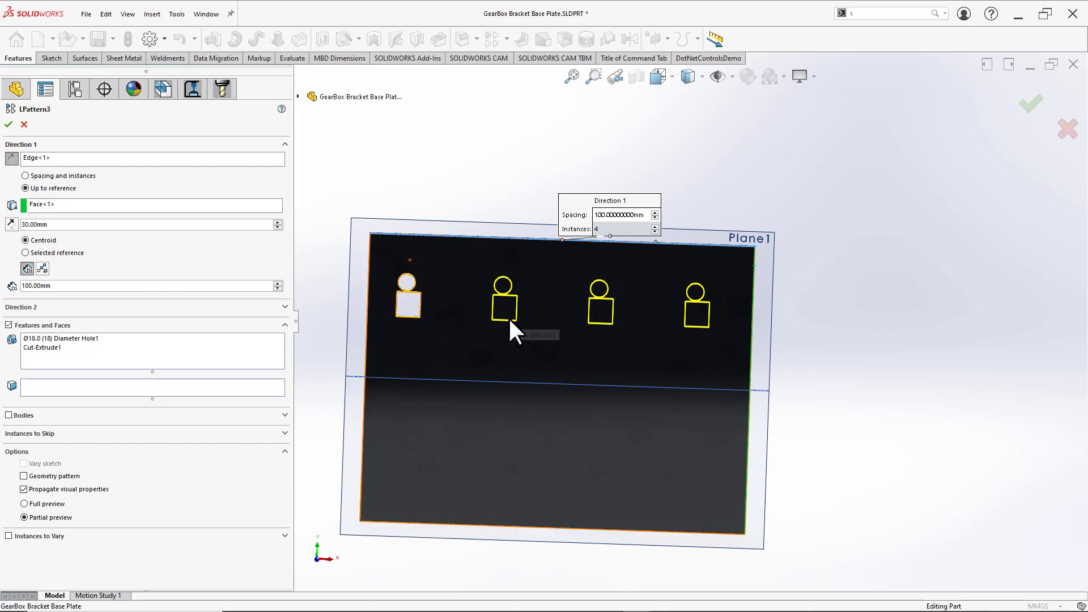
{"action": "middle_click_drag", "start_coordinate": [762, 301], "coordinate": [704, 312]}
{"action": "scroll", "coordinate": [723, 304], "scroll_direction": "down", "scroll_amount": 1}
{"action": "scroll", "coordinate": [719, 305], "scroll_direction": "down", "scroll_amount": 2}
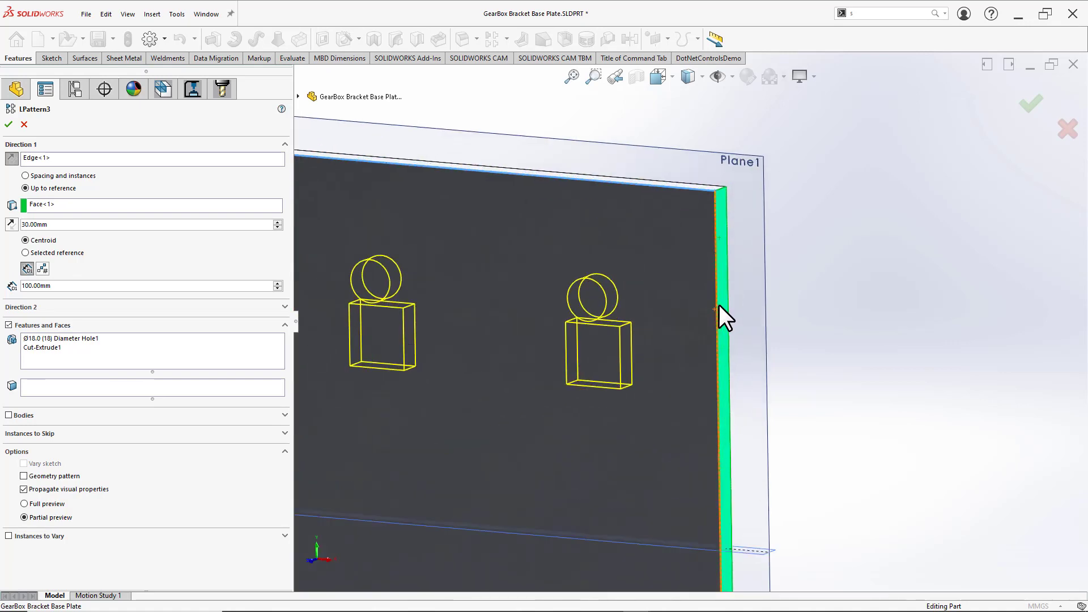
{"action": "scroll", "coordinate": [685, 337], "scroll_direction": "up", "scroll_amount": 3}
{"action": "scroll", "coordinate": [671, 322], "scroll_direction": "down", "scroll_amount": 2}
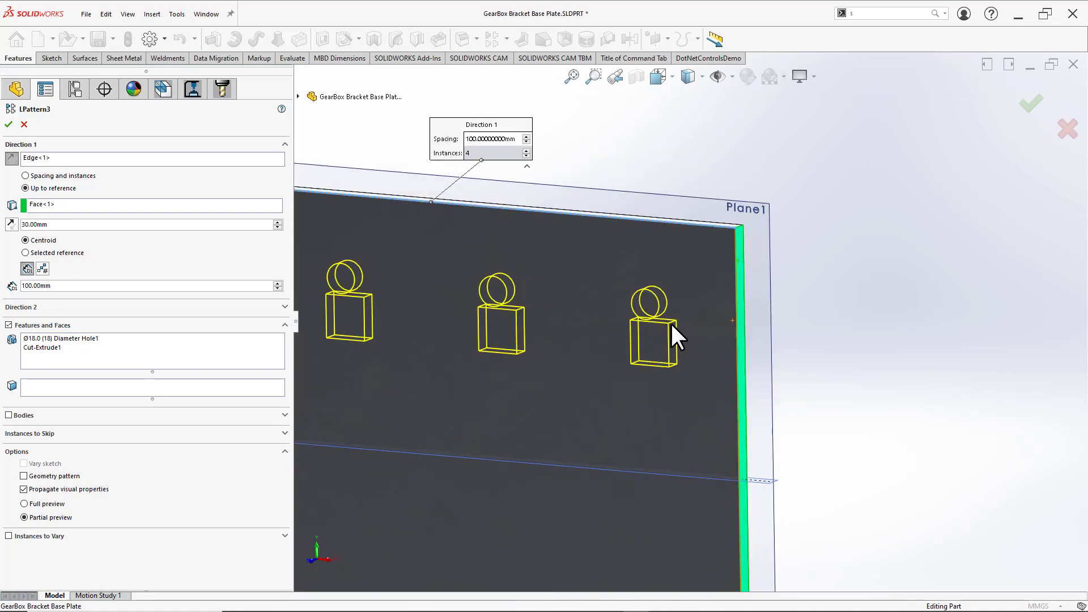
{"action": "left_click", "coordinate": [90, 224]}
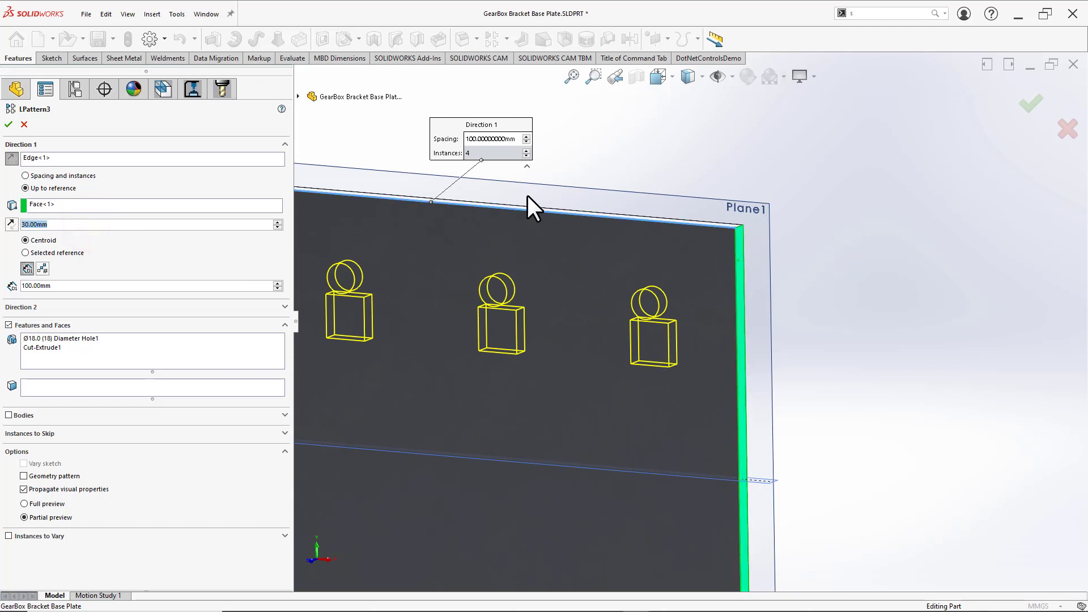
{"action": "left_click", "coordinate": [470, 152]}
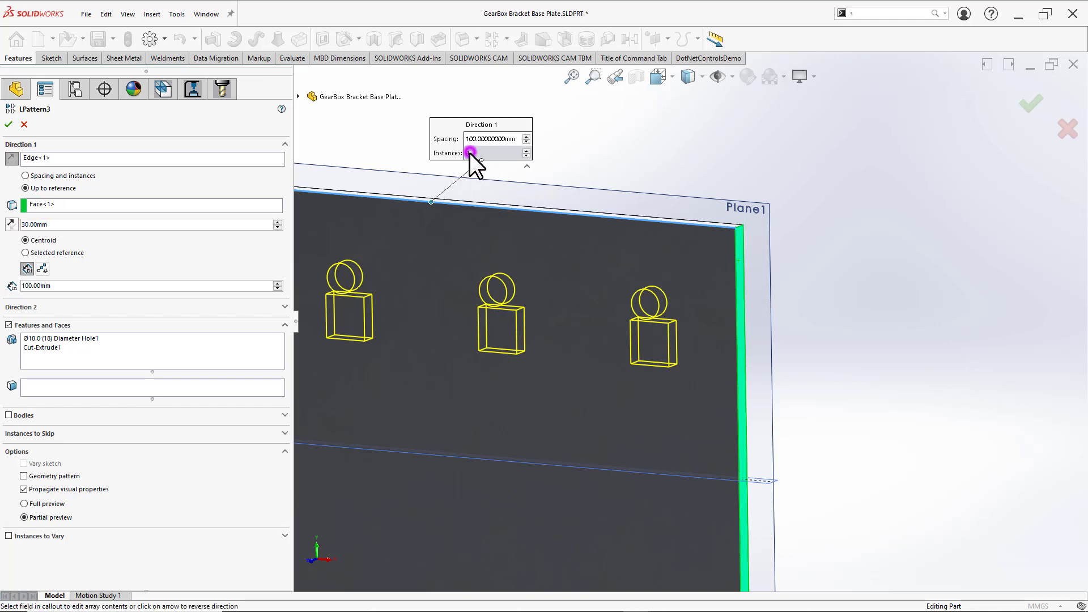
Step: Increase the Direction 1 spacing to 110 mm, compare the preview along the whole plate, and return the spacing to 100 mm
{"action": "left_click", "coordinate": [526, 137]}
{"action": "left_click", "coordinate": [527, 137]}
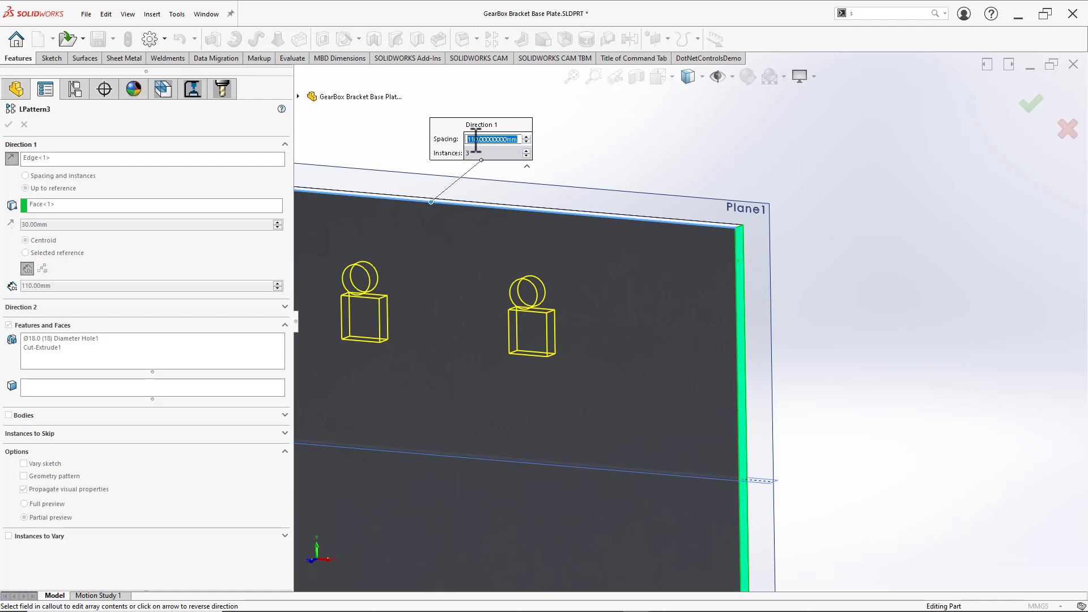
{"action": "left_click", "coordinate": [294, 321]}
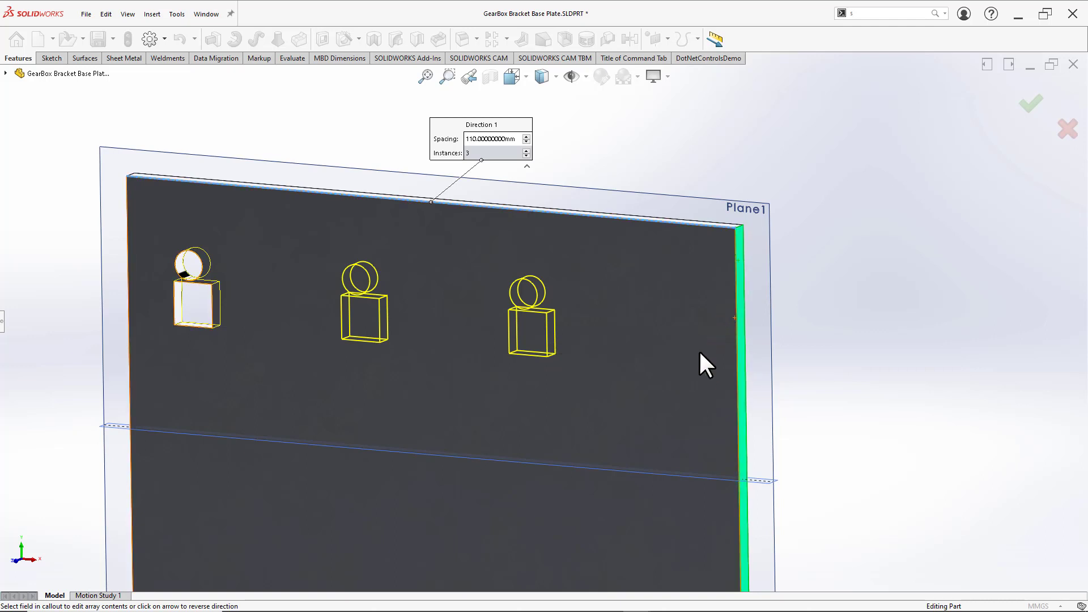
{"action": "key", "text": "F9"}
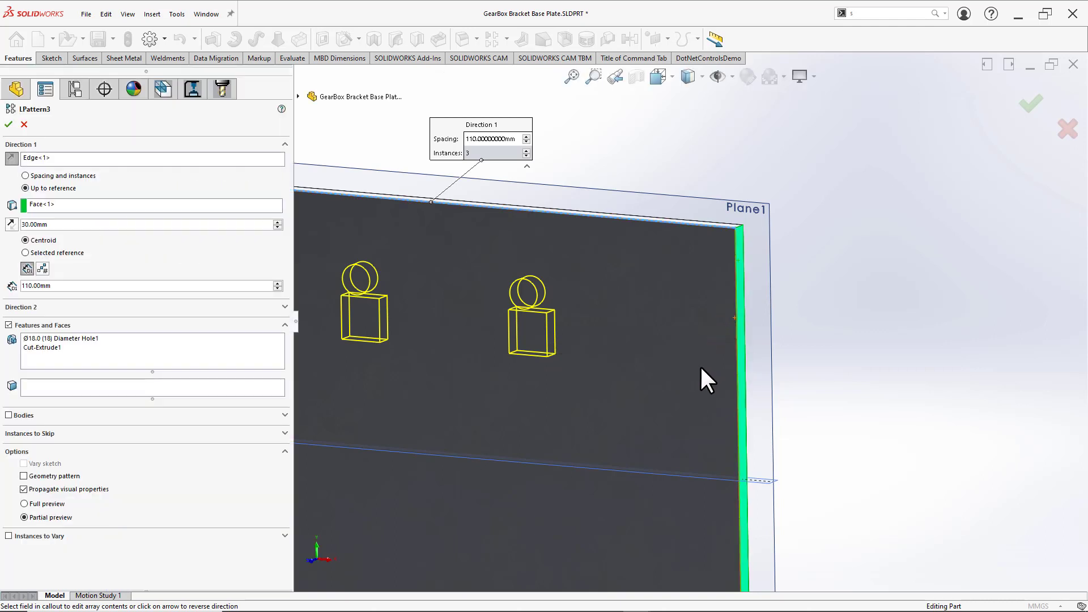
{"action": "left_click", "coordinate": [52, 225]}
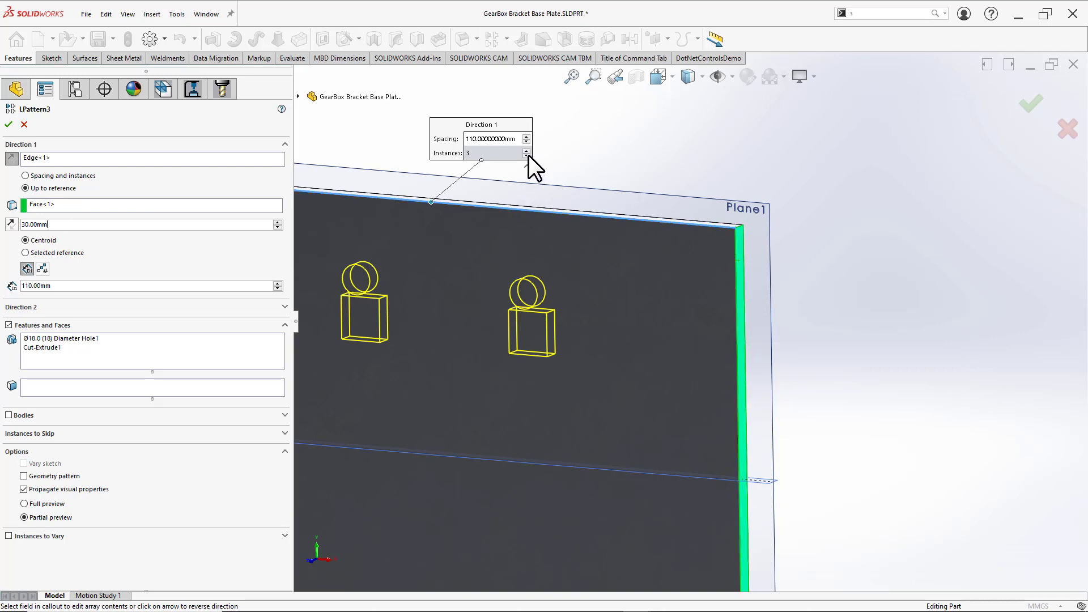
{"action": "left_click", "coordinate": [279, 288]}
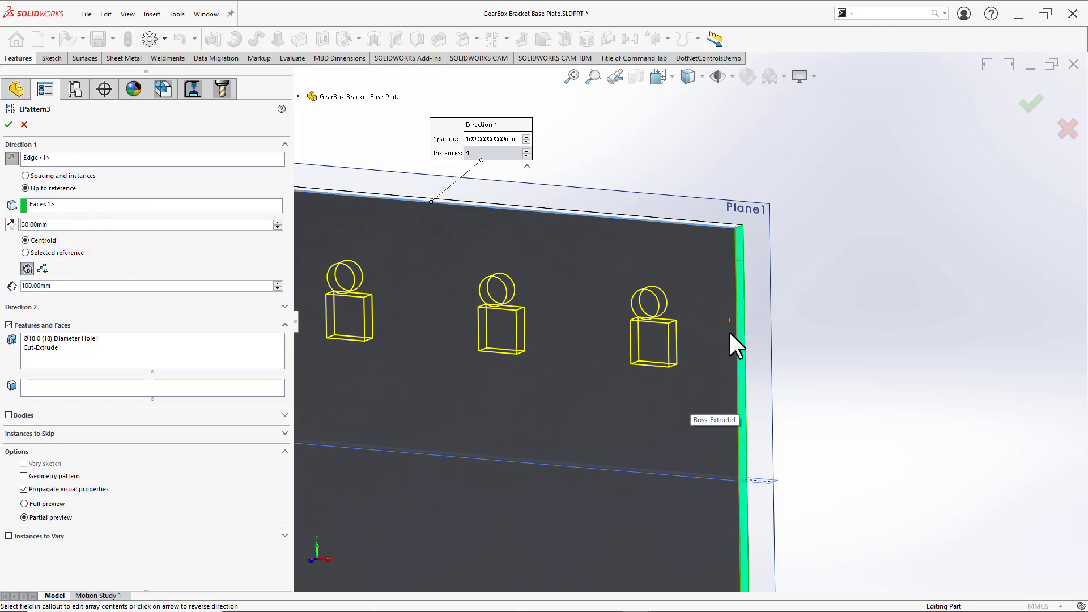
Step: Switch Direction 1 from fixed spacing to a set number of instances, using 4 instances up to the reference face
{"action": "scroll", "coordinate": [732, 398], "scroll_direction": "up", "scroll_amount": 3}
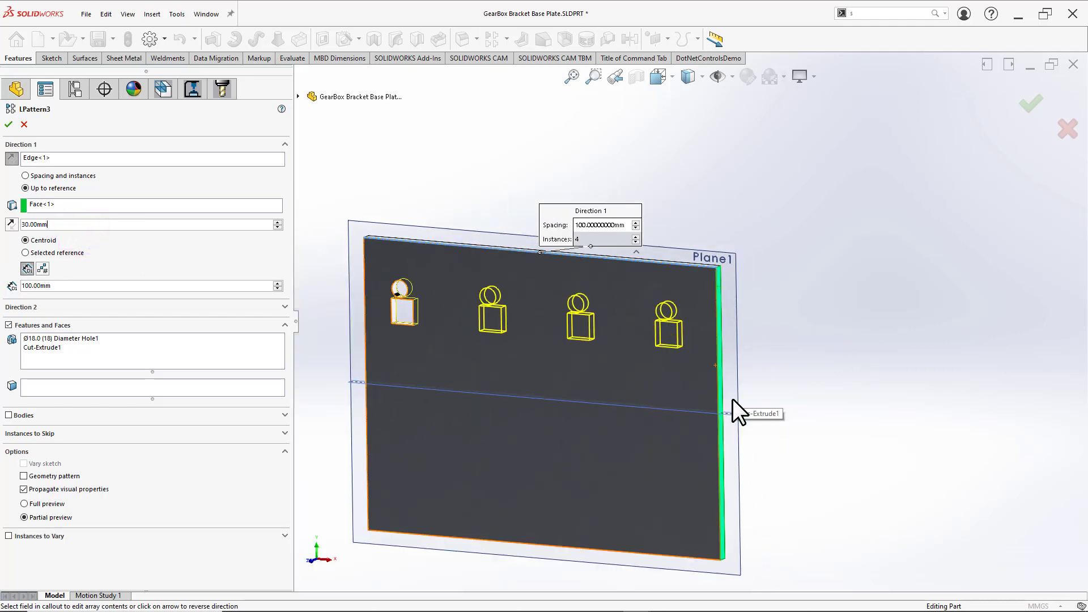
{"action": "scroll", "coordinate": [541, 312], "scroll_direction": "down", "scroll_amount": 2}
{"action": "scroll", "coordinate": [566, 334], "scroll_direction": "up", "scroll_amount": 1}
{"action": "scroll", "coordinate": [657, 320], "scroll_direction": "down", "scroll_amount": 1}
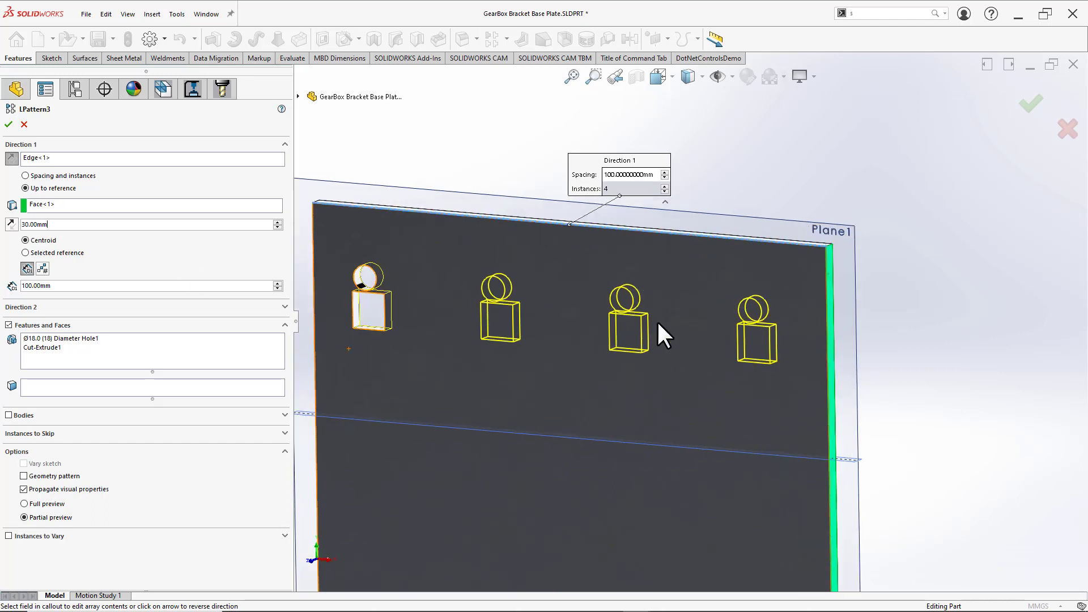
{"action": "scroll", "coordinate": [657, 321], "scroll_direction": "up", "scroll_amount": 1}
{"action": "scroll", "coordinate": [524, 318], "scroll_direction": "down", "scroll_amount": 1}
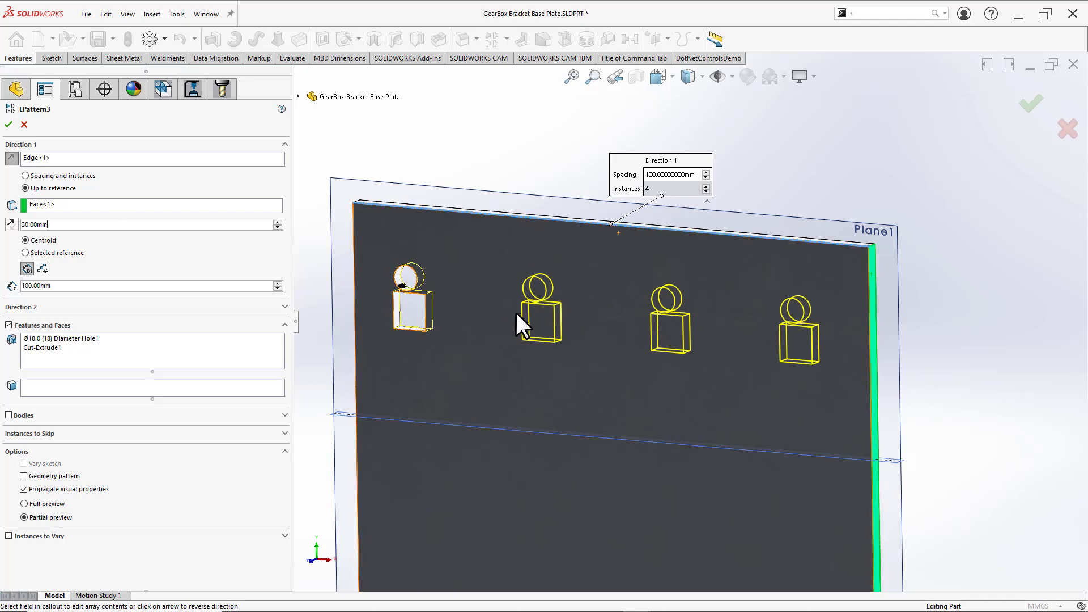
{"action": "left_click", "coordinate": [71, 286]}
{"action": "left_click", "coordinate": [60, 285]}
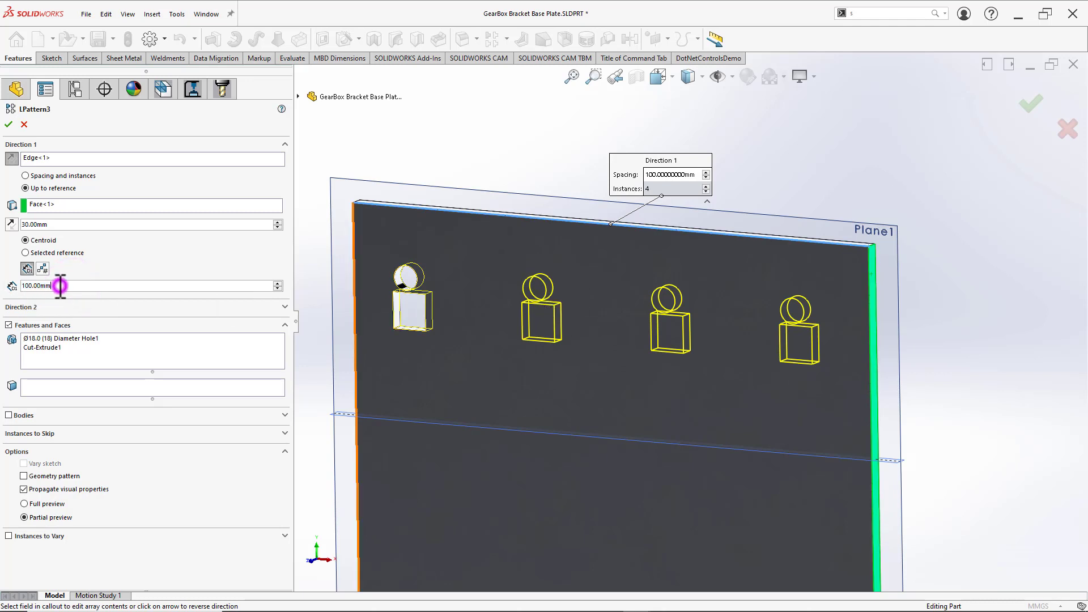
{"action": "double_click", "coordinate": [59, 285]}
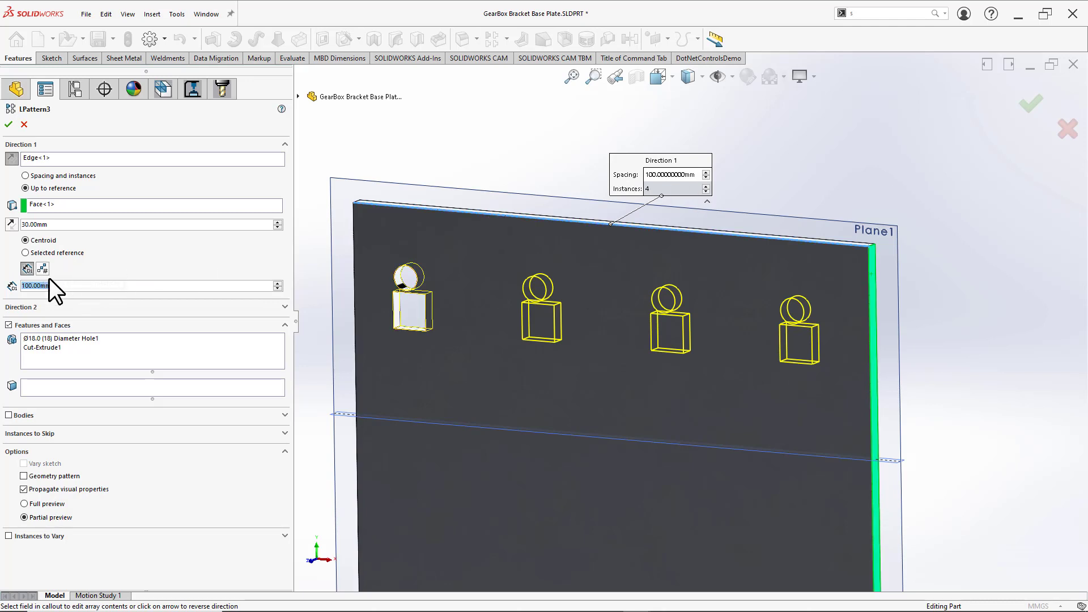
{"action": "left_click", "coordinate": [44, 269]}
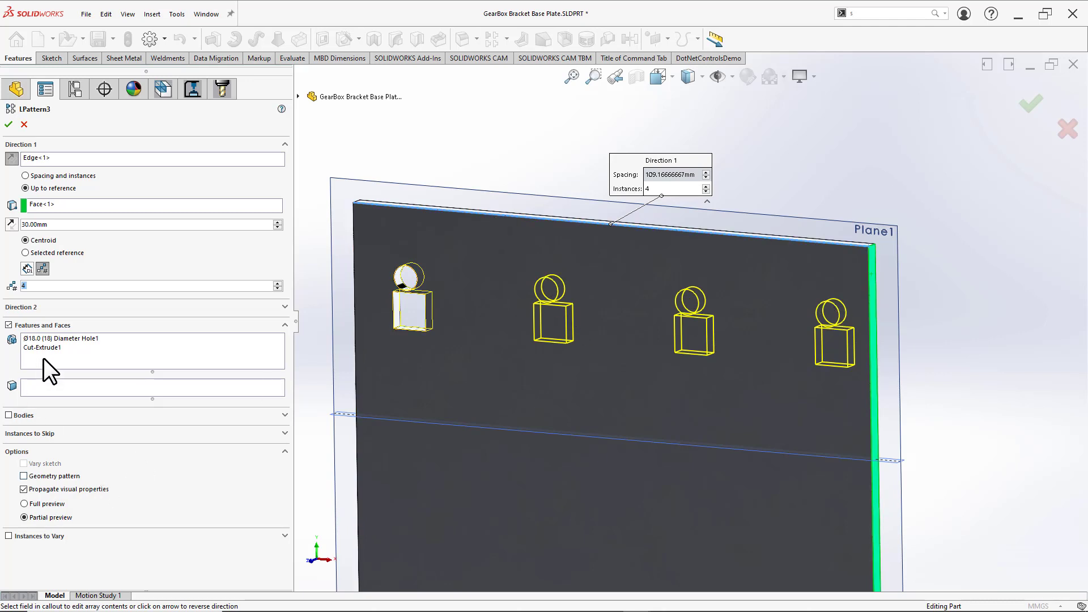
Step: Check the last previewed instance against the 30 mm offset from the end face and accept the linear pattern
{"action": "left_click", "coordinate": [46, 339]}
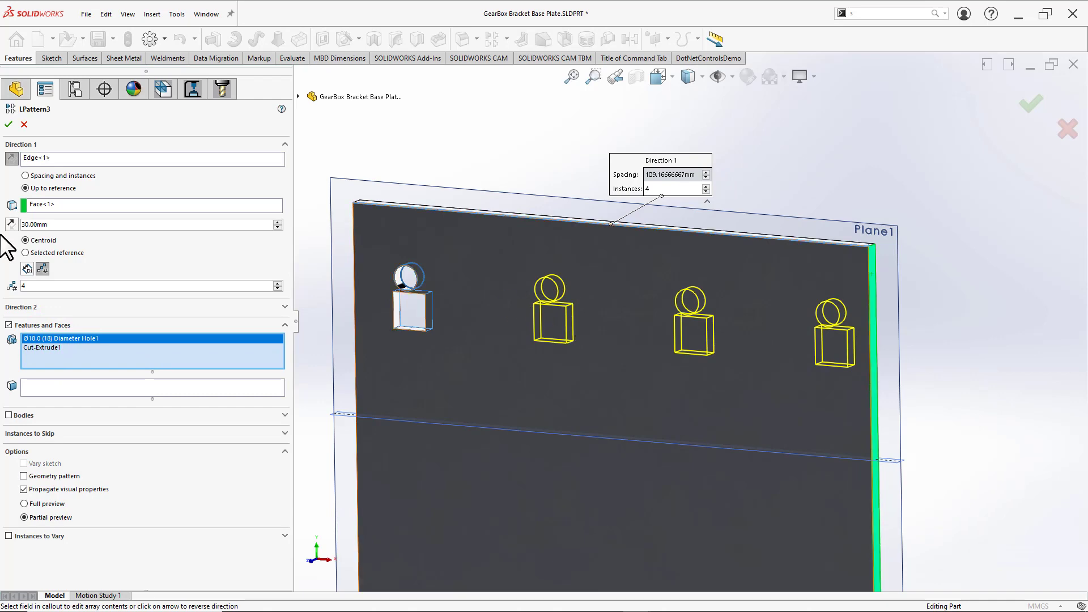
{"action": "left_click", "coordinate": [66, 225]}
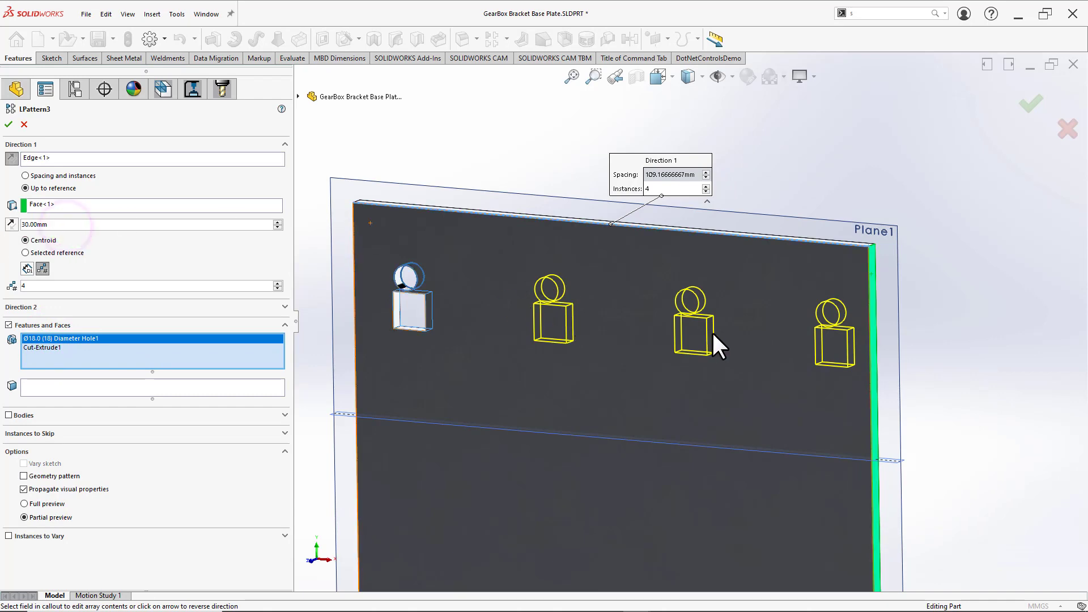
{"action": "middle_click_drag", "start_coordinate": [712, 331], "coordinate": [731, 317]}
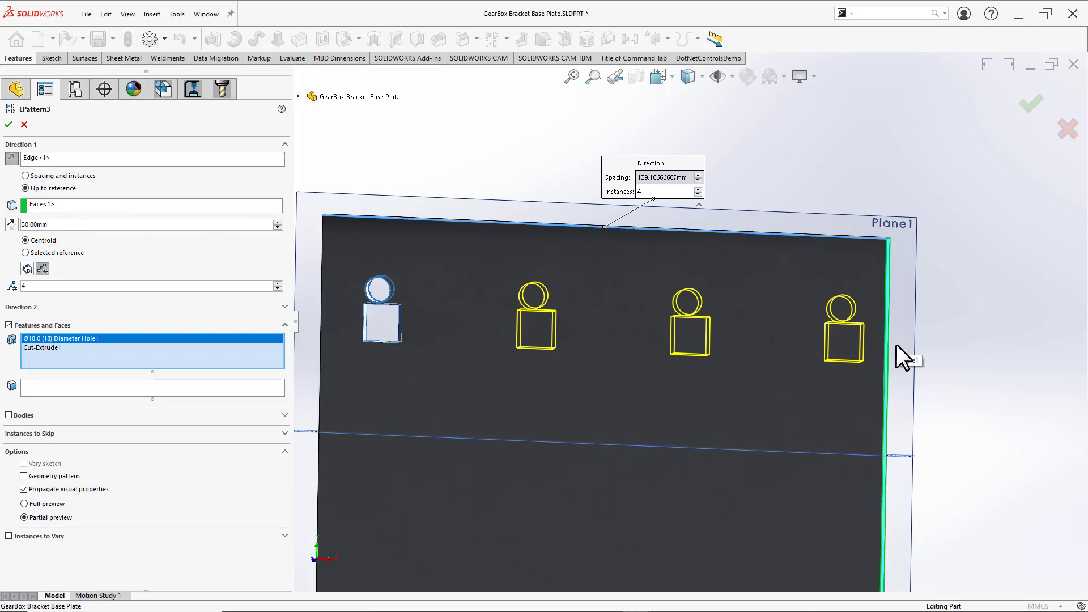
{"action": "left_click", "coordinate": [43, 286]}
{"action": "left_click", "coordinate": [33, 286]}
{"action": "left_click_drag", "start_coordinate": [33, 287], "coordinate": [19, 295]}
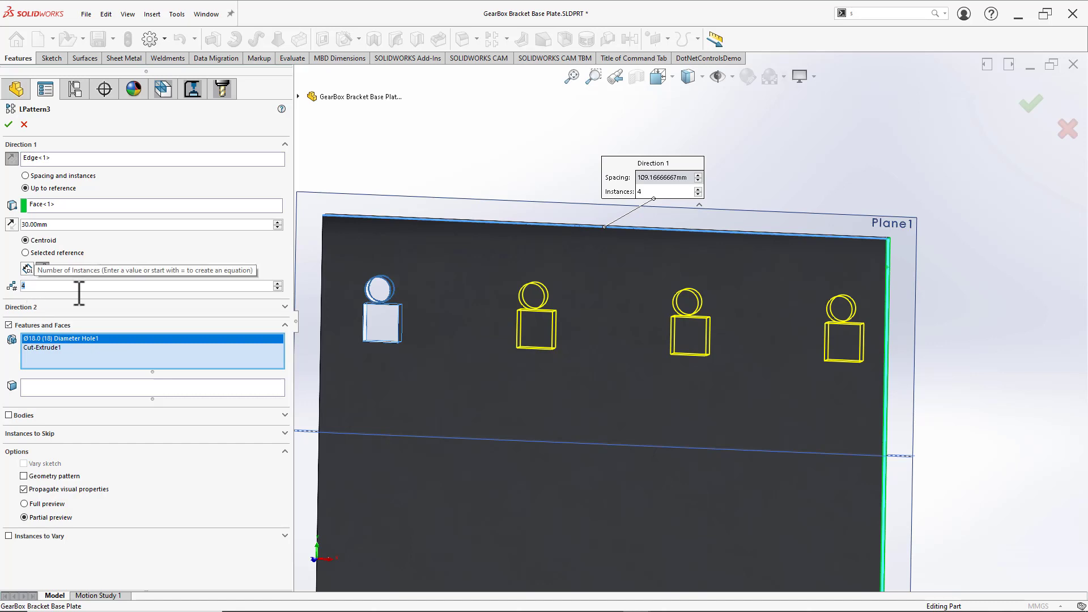
{"action": "scroll", "coordinate": [828, 331], "scroll_direction": "down", "scroll_amount": 5}
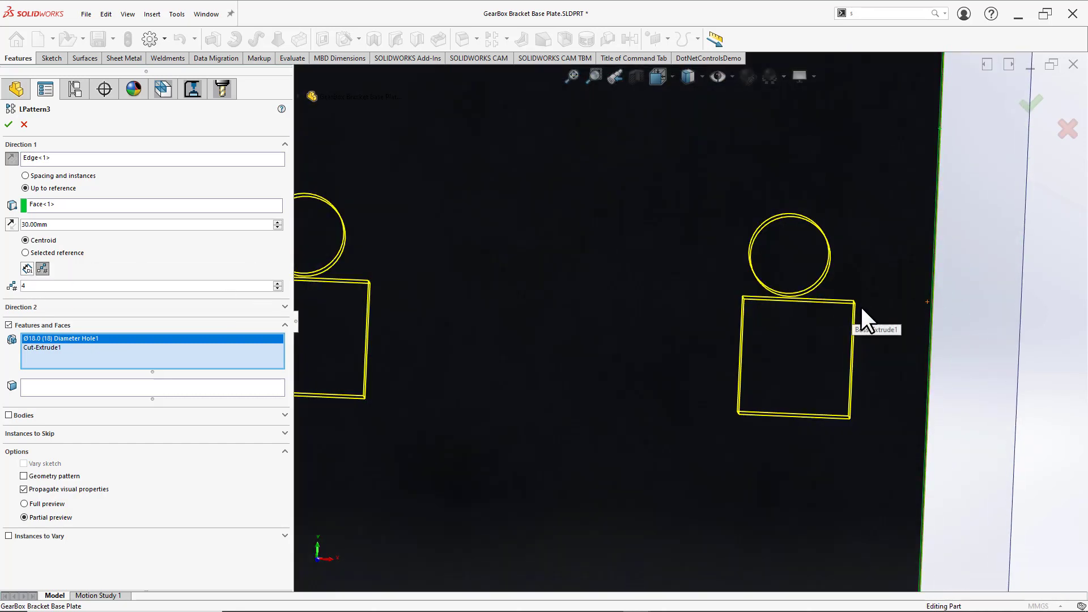
{"action": "scroll", "coordinate": [848, 357], "scroll_direction": "up", "scroll_amount": 3}
{"action": "scroll", "coordinate": [778, 351], "scroll_direction": "up", "scroll_amount": 4}
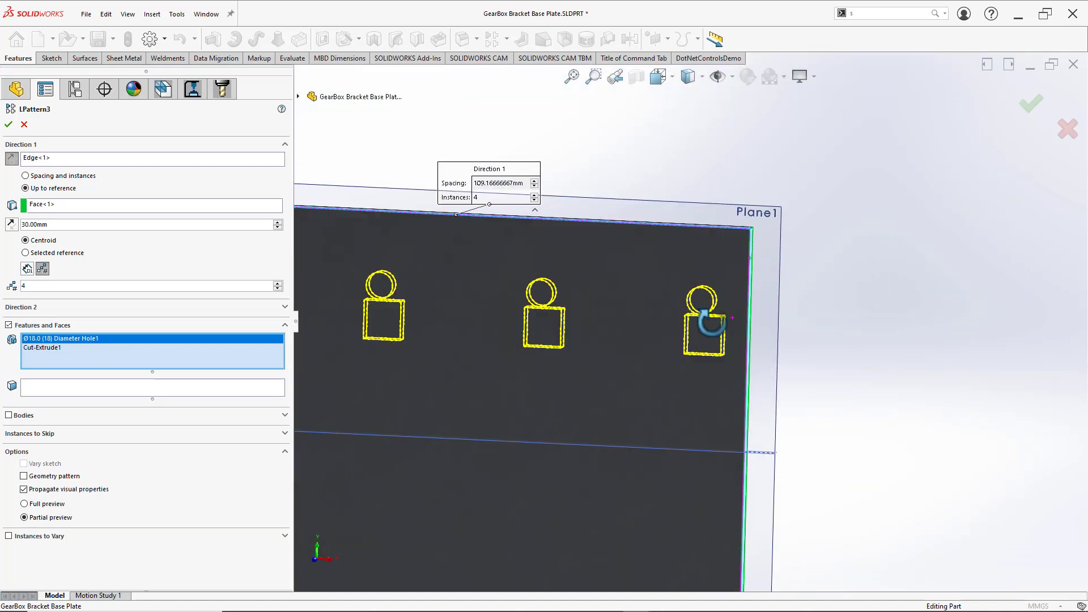
{"action": "scroll", "coordinate": [728, 318], "scroll_direction": "down", "scroll_amount": 5}
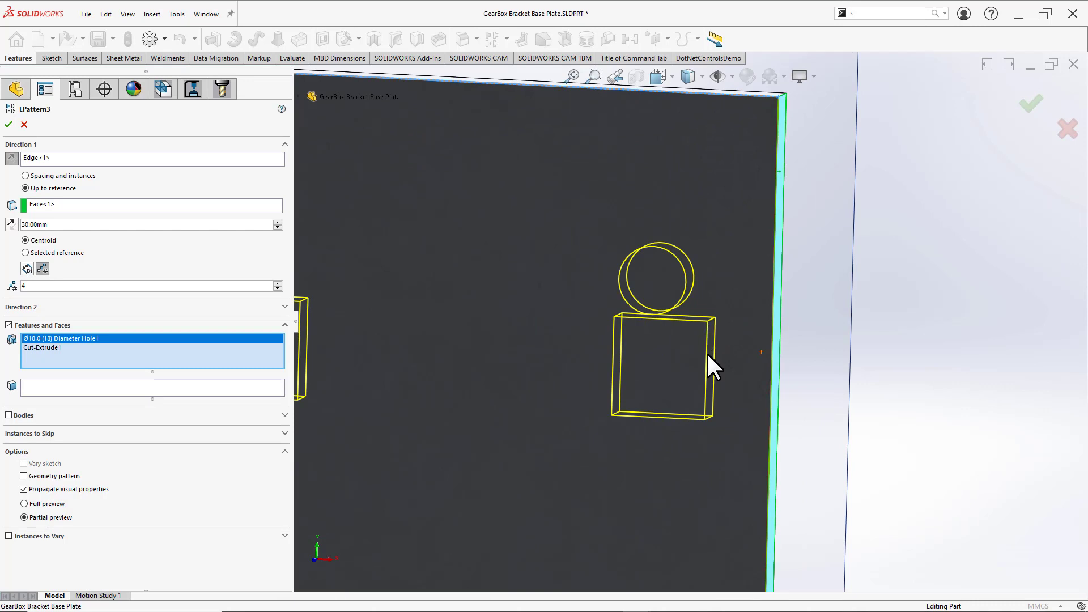
{"action": "left_click", "coordinate": [1026, 108]}
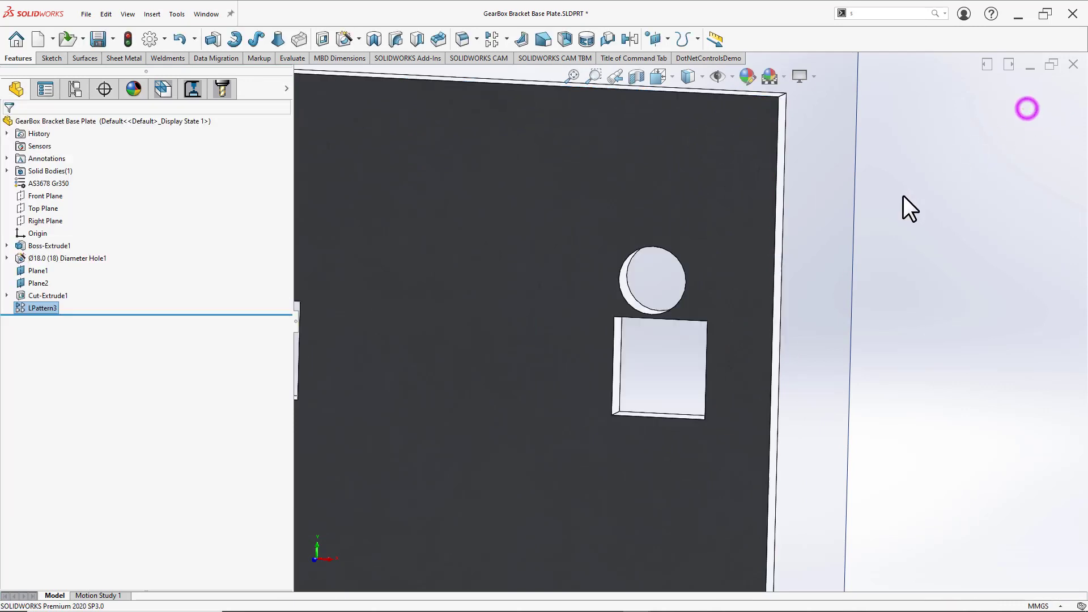
Step: Measure the distance from the last rectangular cut's nearest side face to the plate's end face
{"action": "left_click", "coordinate": [933, 241]}
{"action": "right_click_drag", "start_coordinate": [866, 253], "coordinate": [950, 257]}
{"action": "middle_click_drag", "start_coordinate": [729, 341], "coordinate": [702, 355]}
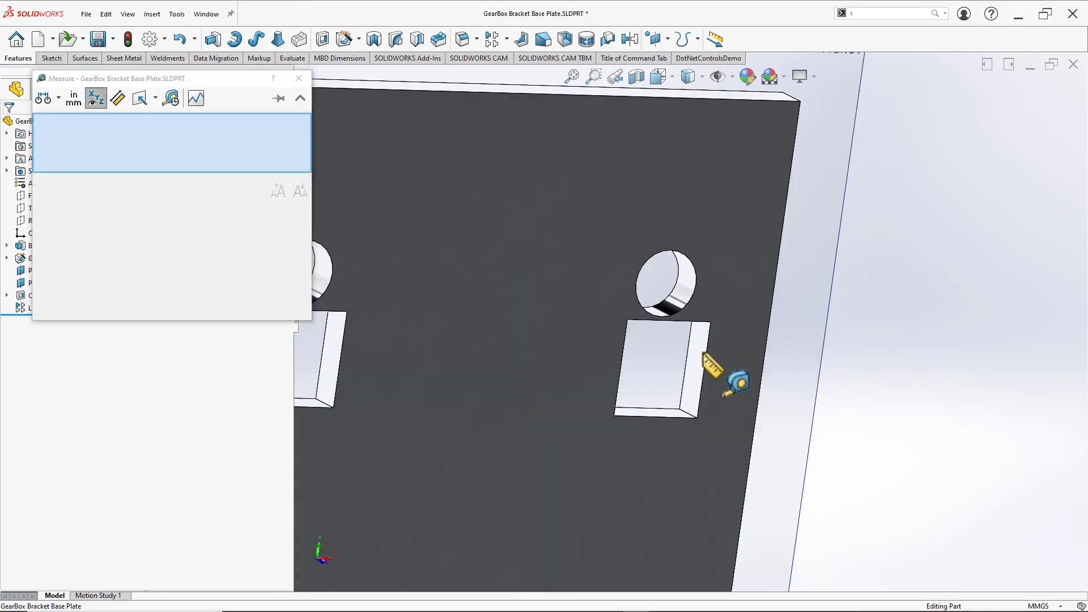
{"action": "left_click", "coordinate": [704, 350]}
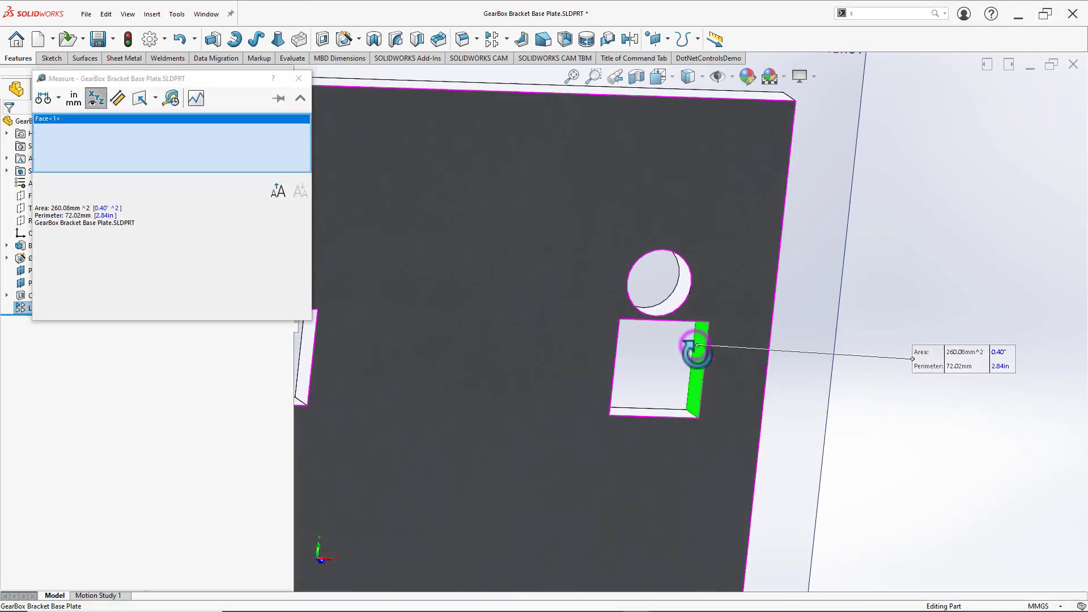
{"action": "left_click", "coordinate": [772, 320]}
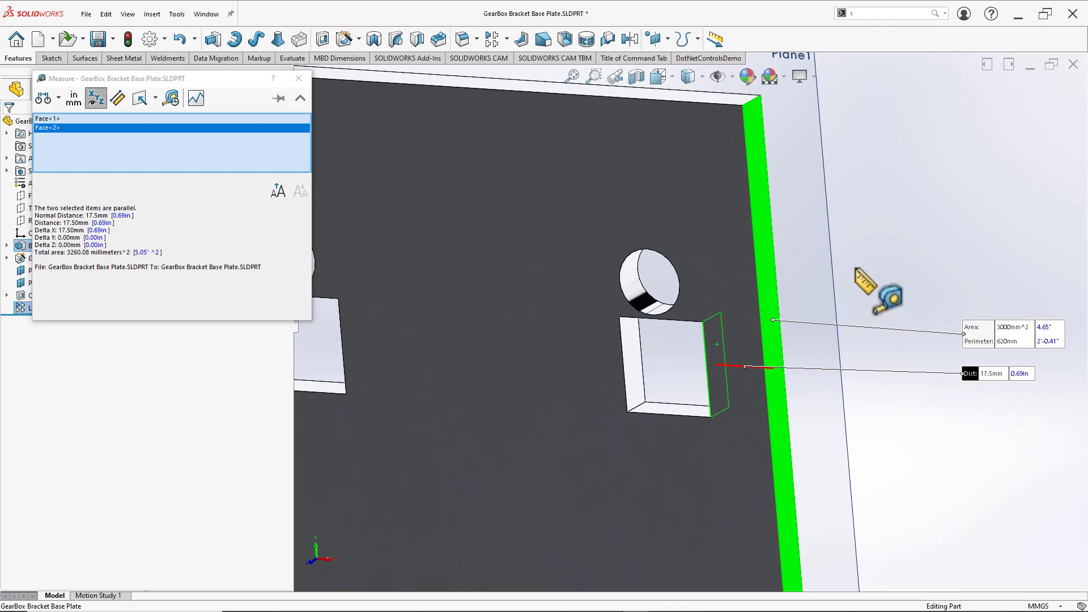
Step: Clear the measurement and measure the center distance from the last patterned hole to the plate's end face
{"action": "left_click", "coordinate": [861, 243]}
{"action": "left_click", "coordinate": [643, 306]}
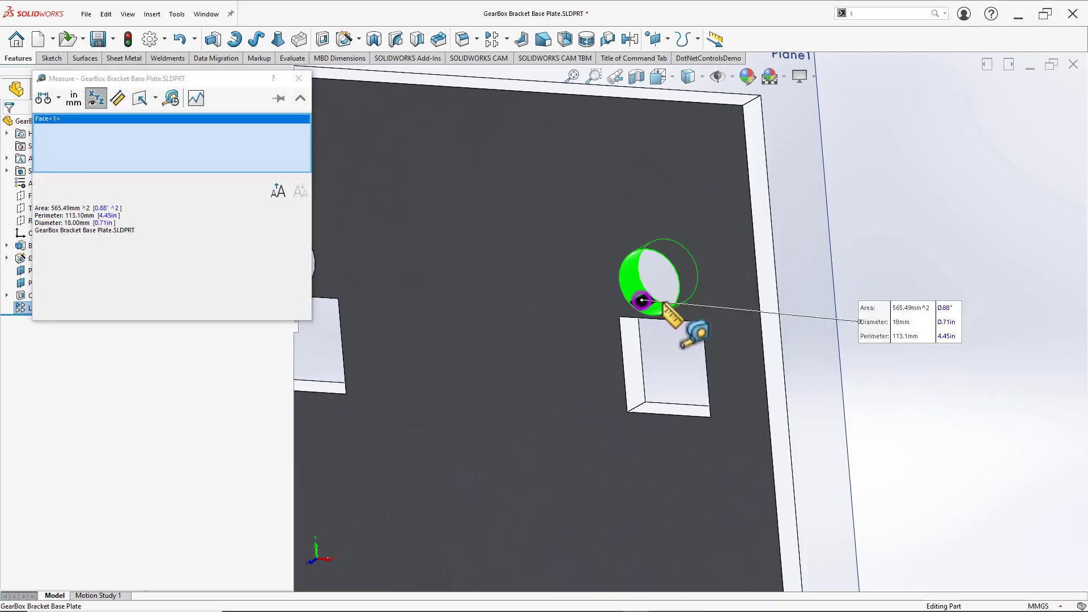
{"action": "left_click", "coordinate": [765, 313]}
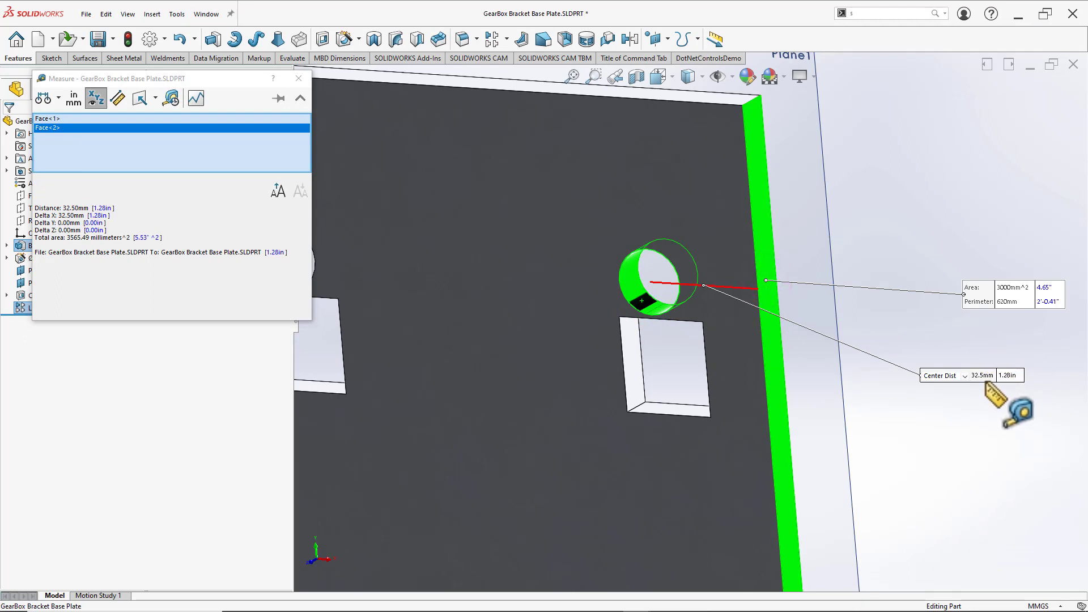
Step: Close the current measurement and open the linear pattern LPattern3 for editing
{"action": "key", "text": "Escape"}
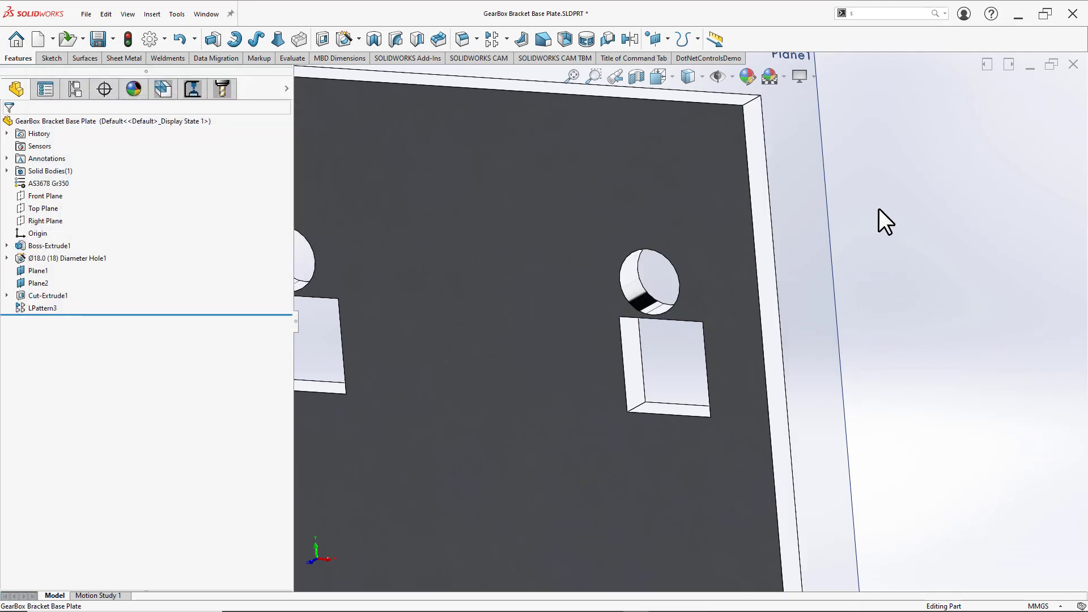
{"action": "left_click", "coordinate": [39, 306]}
{"action": "left_click", "coordinate": [48, 271]}
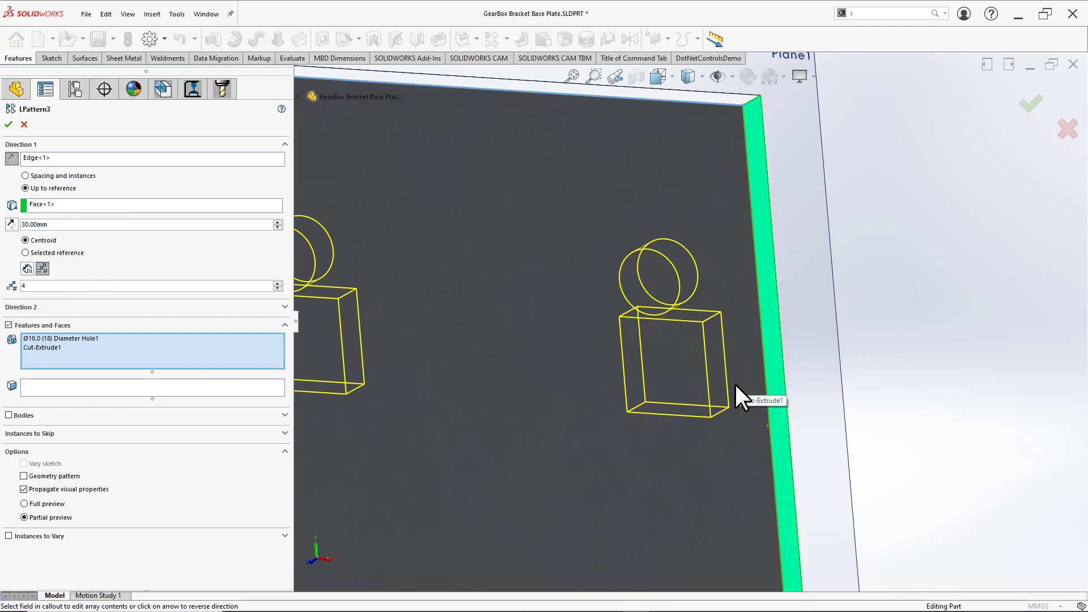
Step: Examine the gap between the last pattern instance and the plate's end face against the centroid-based offset setting
{"action": "scroll", "coordinate": [712, 382], "scroll_direction": "up", "scroll_amount": 2}
{"action": "middle_click_drag", "start_coordinate": [698, 361], "coordinate": [680, 286]}
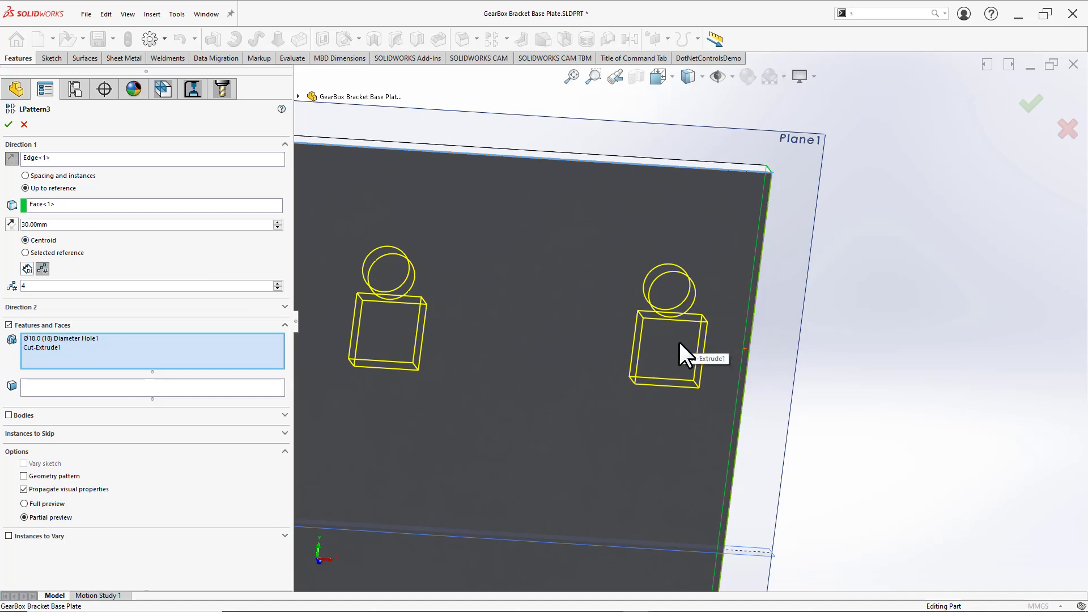
{"action": "mouse_move", "coordinate": [679, 311]}
{"action": "middle_mouse_down"}
{"action": "mouse_move", "coordinate": [631, 262]}
{"action": "mouse_move", "coordinate": [669, 302]}
{"action": "middle_mouse_up"}
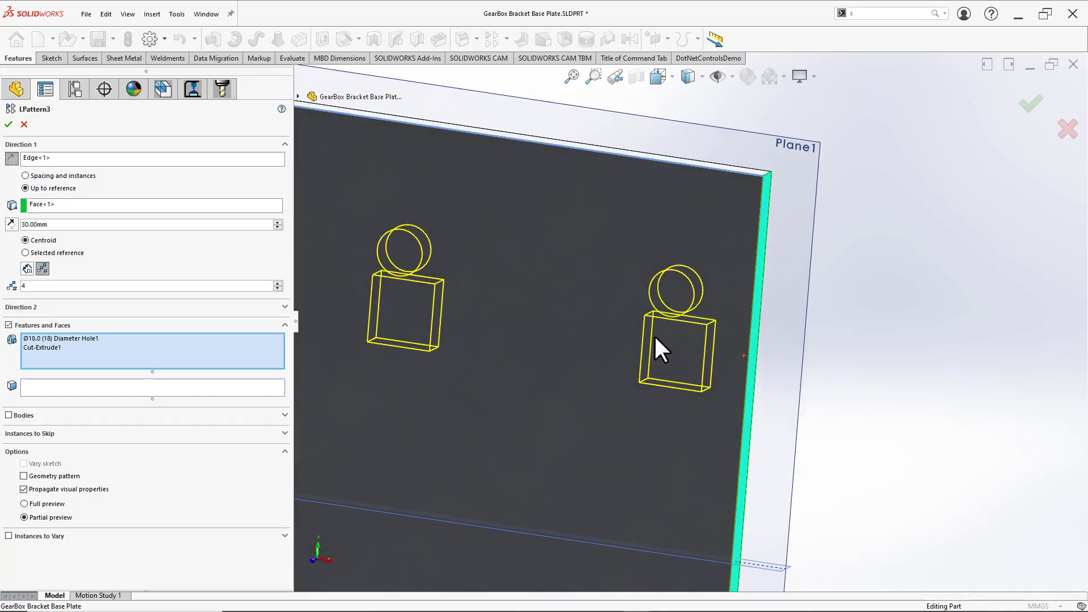
{"action": "left_click", "coordinate": [66, 226]}
{"action": "scroll", "coordinate": [746, 324], "scroll_direction": "down", "scroll_amount": 4}
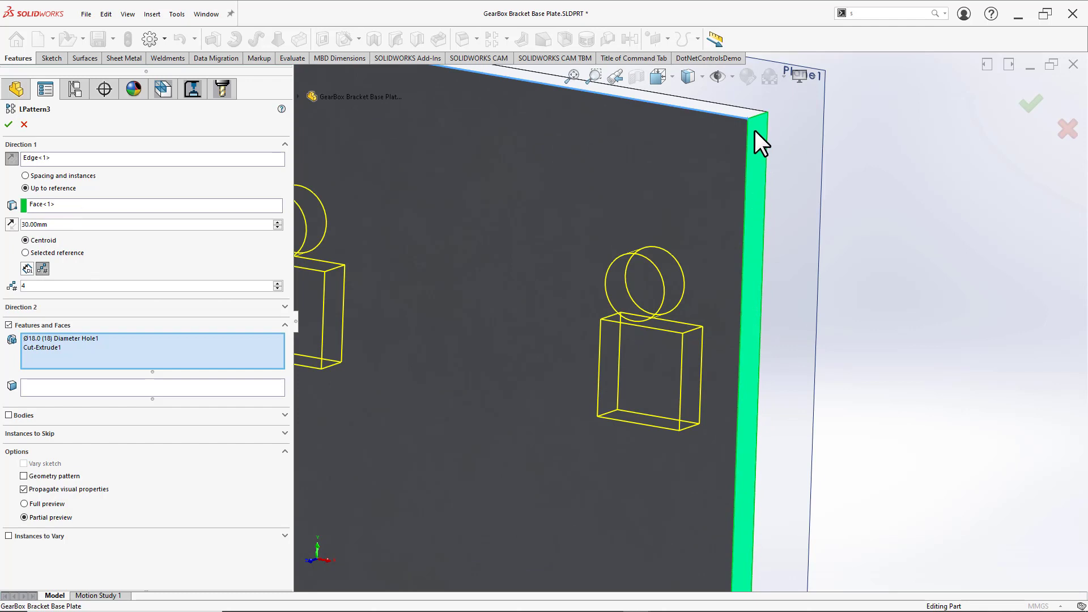
{"action": "left_click", "coordinate": [83, 225]}
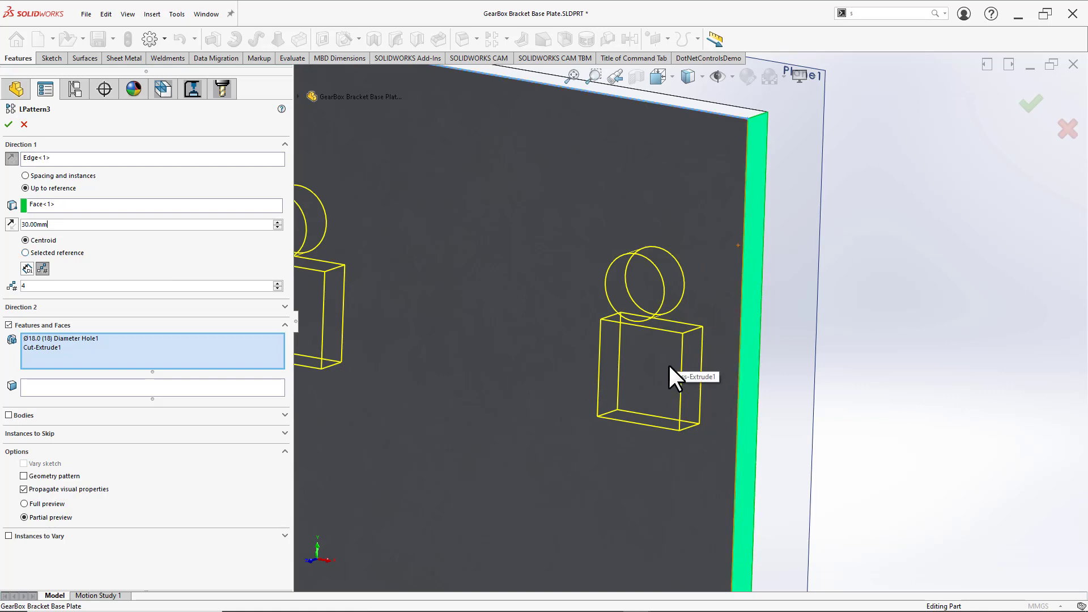
{"action": "middle_click_drag", "start_coordinate": [603, 318], "coordinate": [737, 335], "text": "ctrl"}
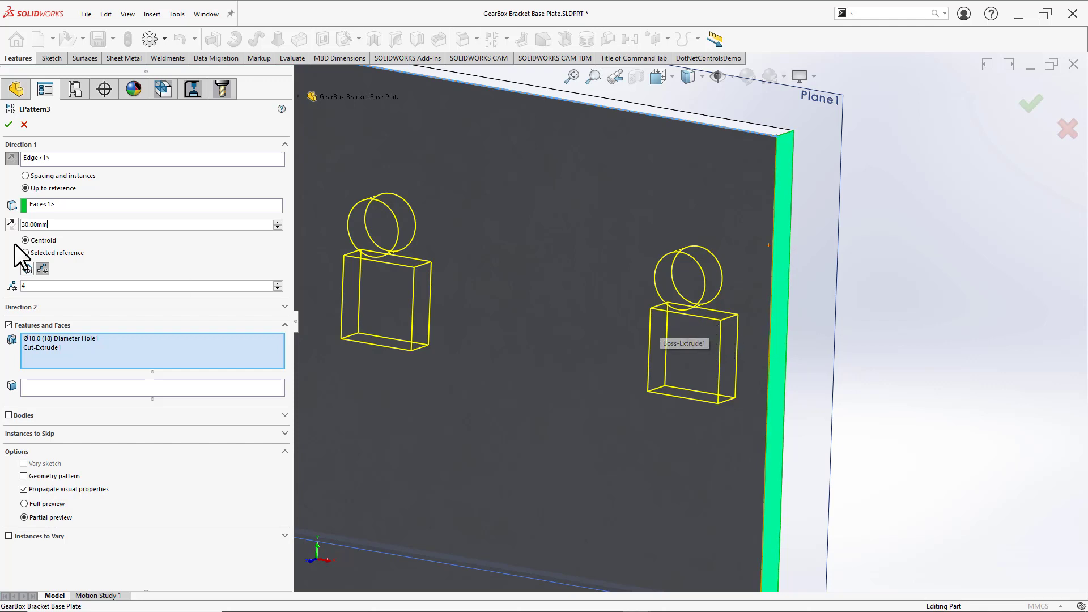
{"action": "scroll", "coordinate": [720, 327], "scroll_direction": "down", "scroll_amount": 2}
{"action": "middle_click_drag", "start_coordinate": [720, 328], "coordinate": [777, 328]}
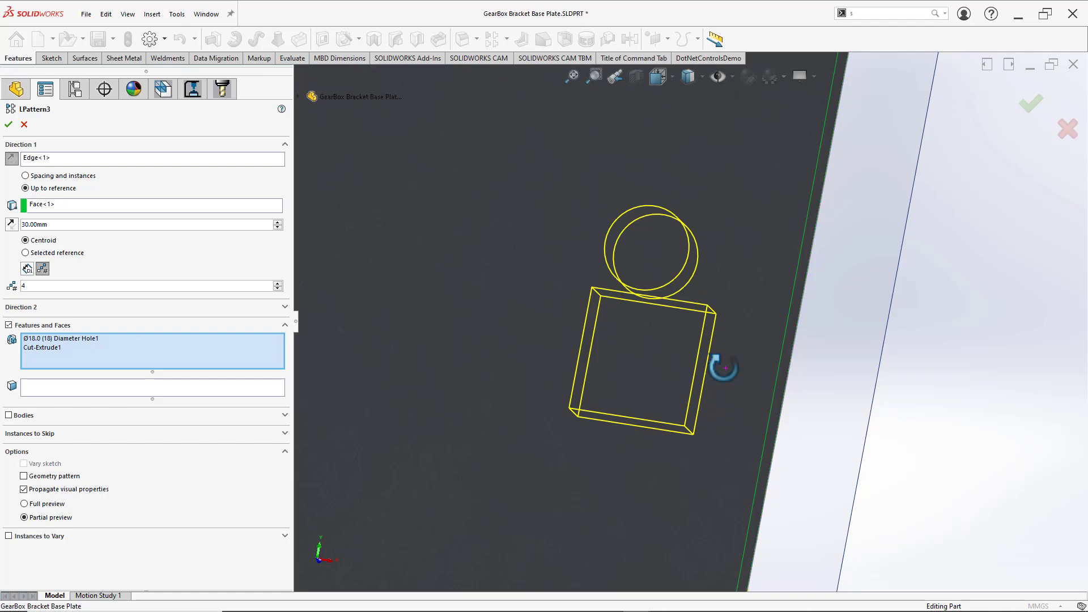
{"action": "middle_click_drag", "start_coordinate": [724, 367], "coordinate": [737, 357]}
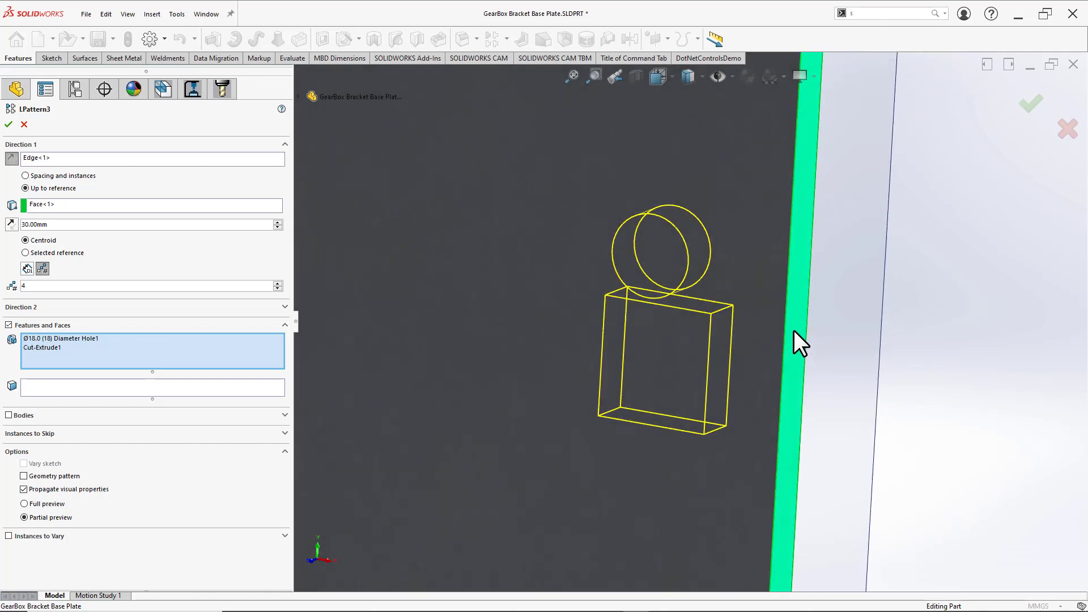
Step: Base the pattern's offset on a selected reference, using the side face of the original square cutout facing the other instances
{"action": "left_click", "coordinate": [64, 253]}
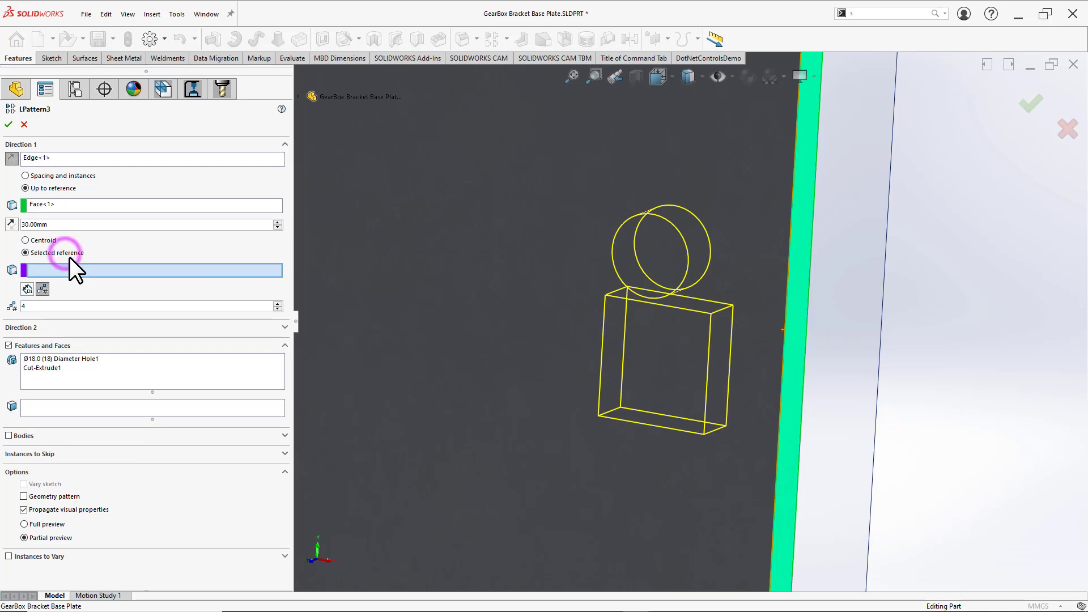
{"action": "scroll", "coordinate": [543, 391], "scroll_direction": "up", "scroll_amount": 8}
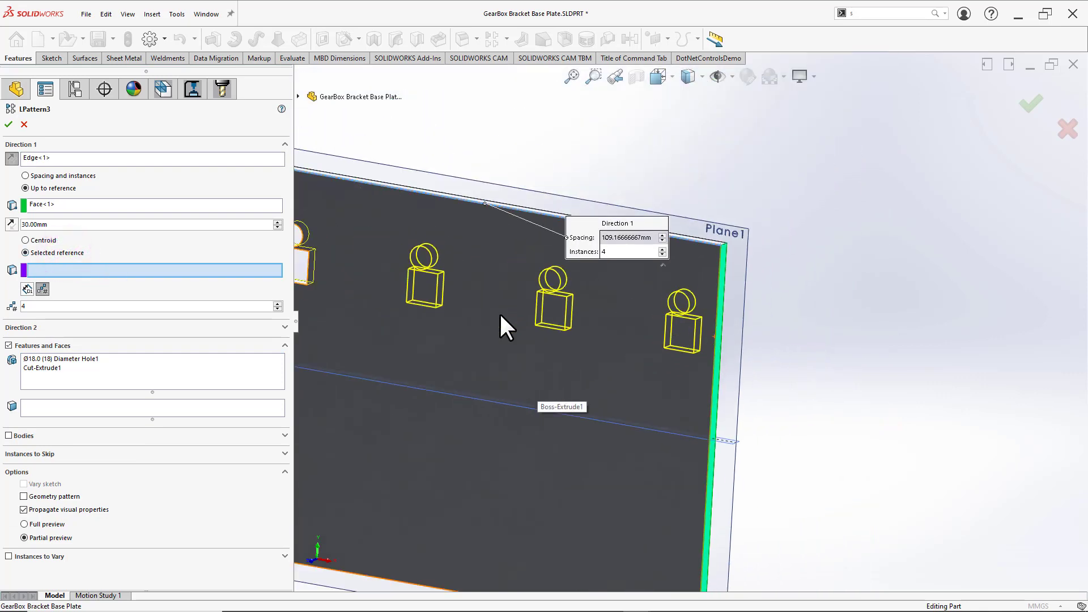
{"action": "scroll", "coordinate": [395, 285], "scroll_direction": "down", "scroll_amount": 3}
{"action": "middle_click_drag", "start_coordinate": [396, 283], "coordinate": [621, 311]}
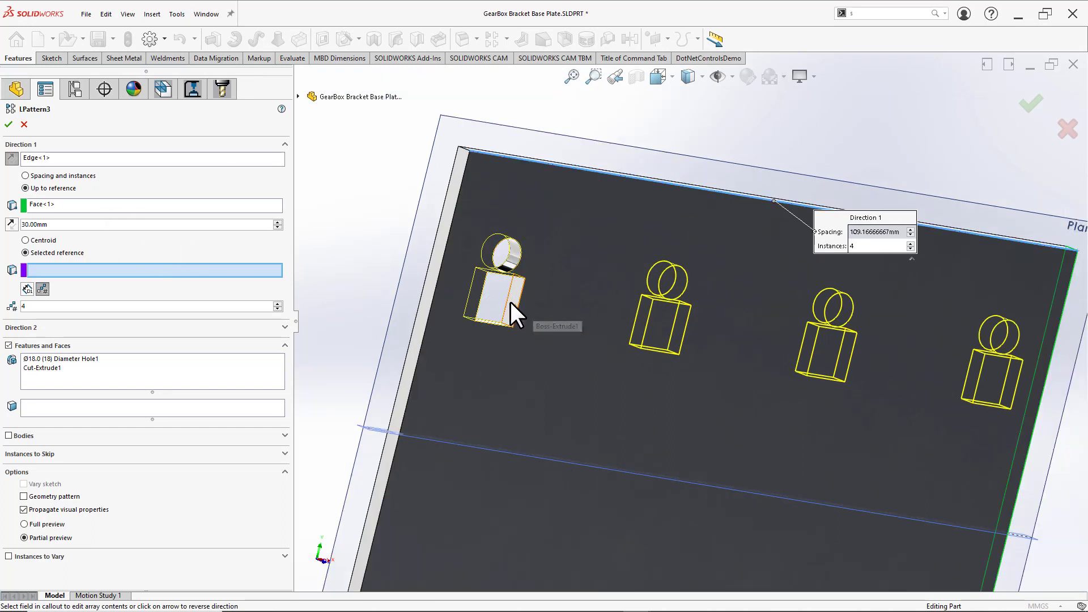
{"action": "left_click", "coordinate": [511, 300]}
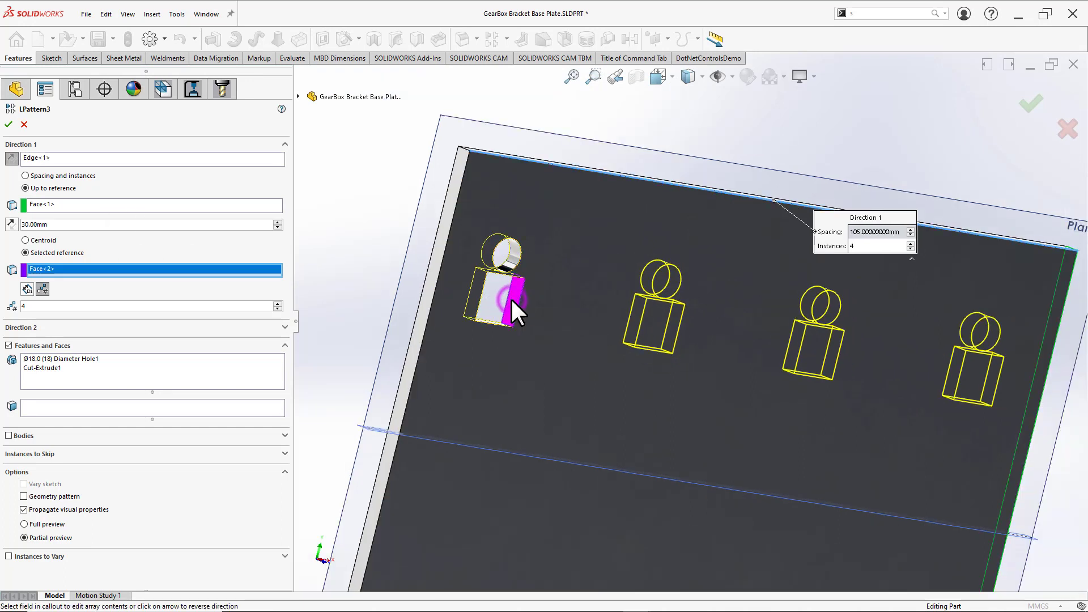
Step: Move the Direction 1 callout clear above the plate and accept the edited linear pattern
{"action": "middle_click_drag", "start_coordinate": [990, 392], "coordinate": [813, 377]}
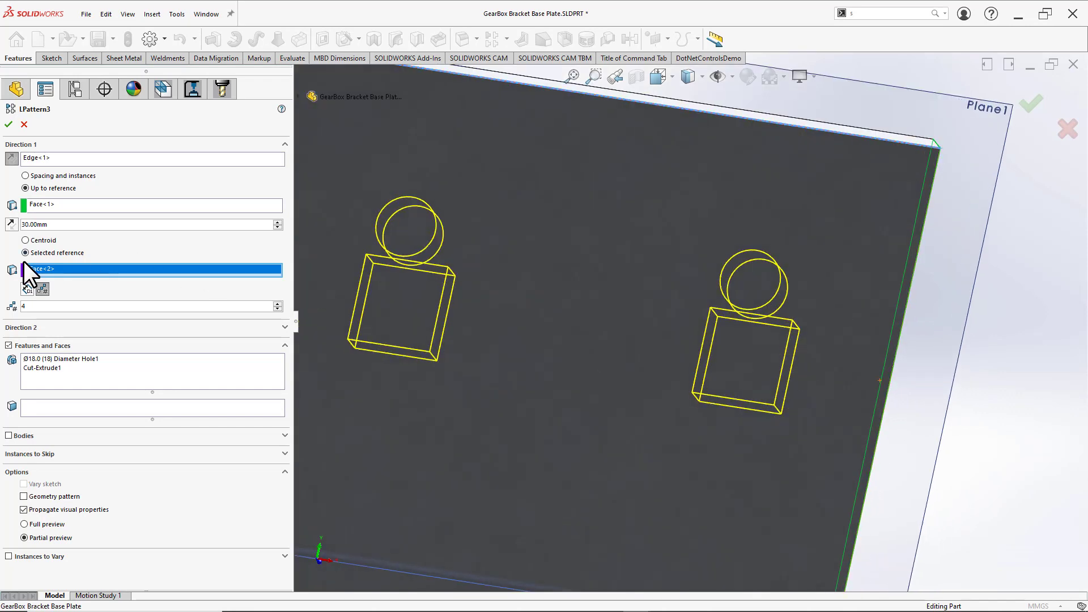
{"action": "scroll", "coordinate": [482, 302], "scroll_direction": "up", "scroll_amount": 3}
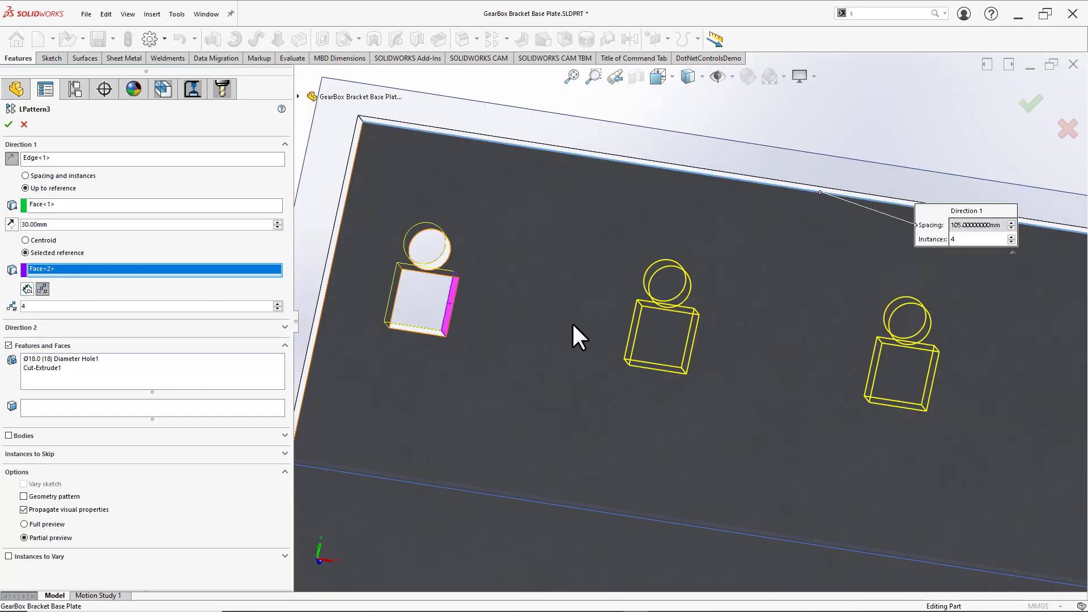
{"action": "scroll", "coordinate": [461, 309], "scroll_direction": "down", "scroll_amount": 3}
{"action": "middle_click_drag", "start_coordinate": [617, 343], "coordinate": [889, 353]}
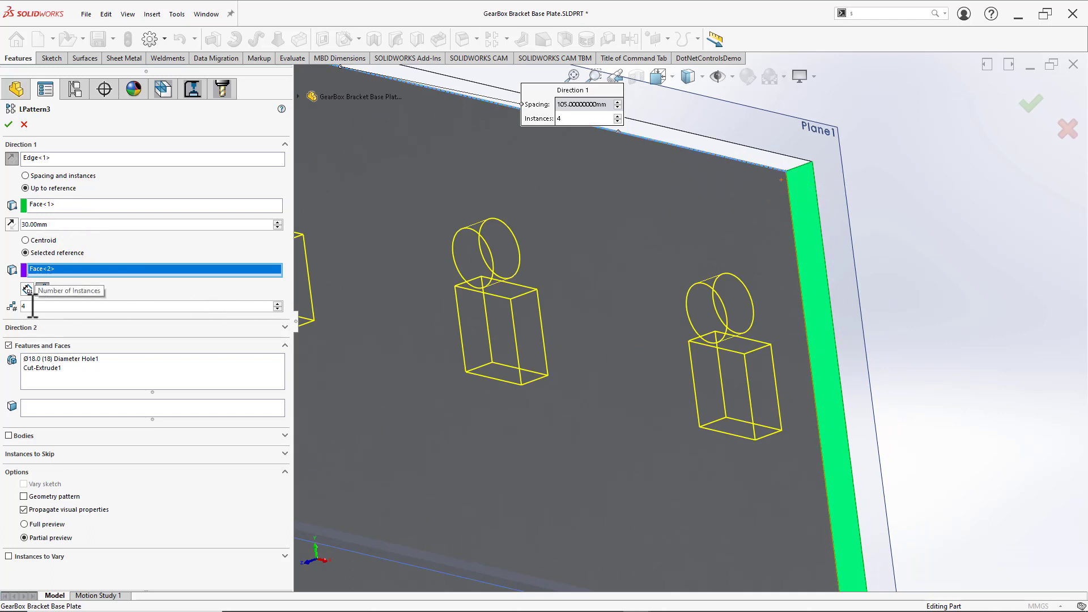
{"action": "scroll", "coordinate": [610, 340], "scroll_direction": "up", "scroll_amount": 4}
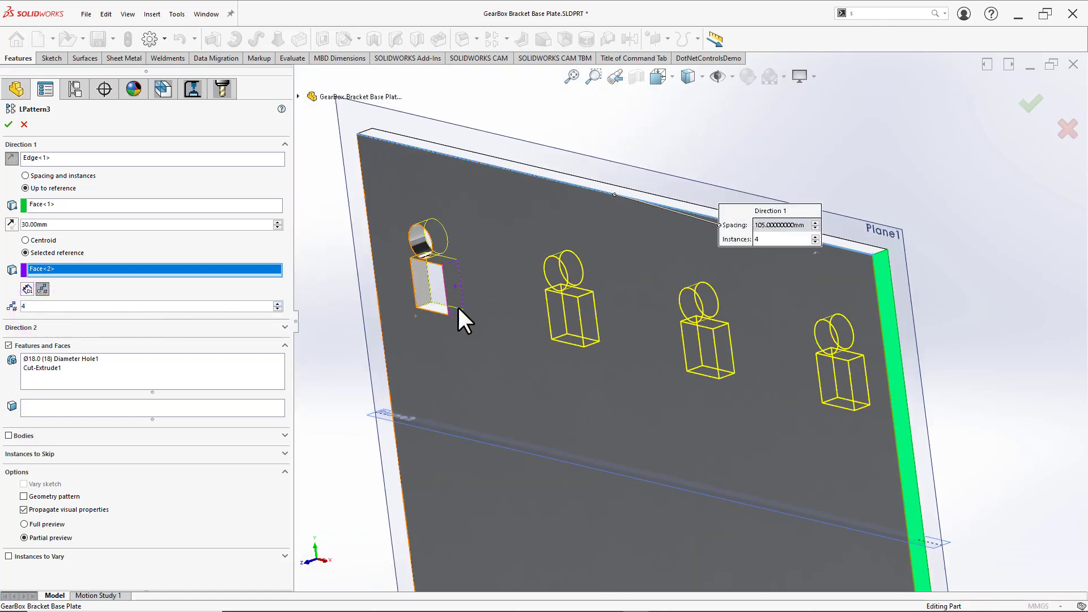
{"action": "middle_click_drag", "start_coordinate": [618, 357], "coordinate": [628, 348]}
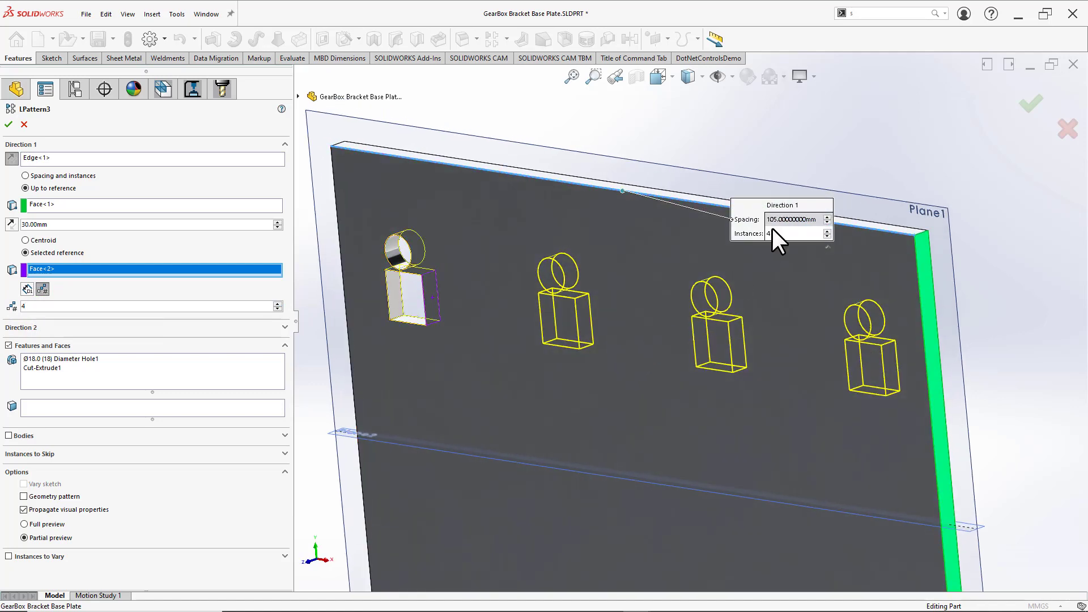
{"action": "left_click_drag", "start_coordinate": [736, 204], "coordinate": [681, 120]}
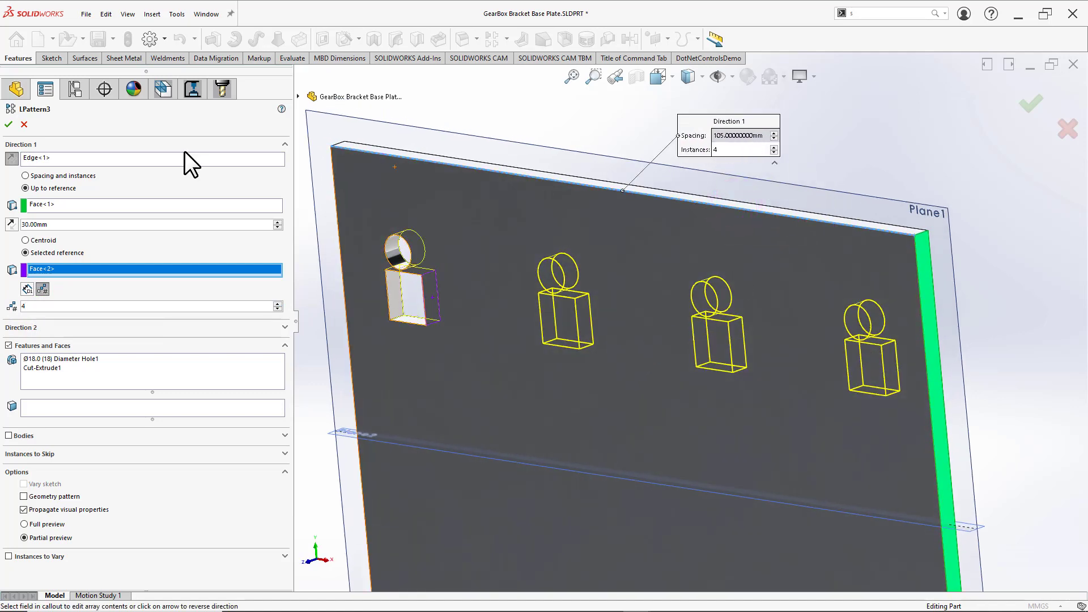
{"action": "left_click", "coordinate": [8, 125]}
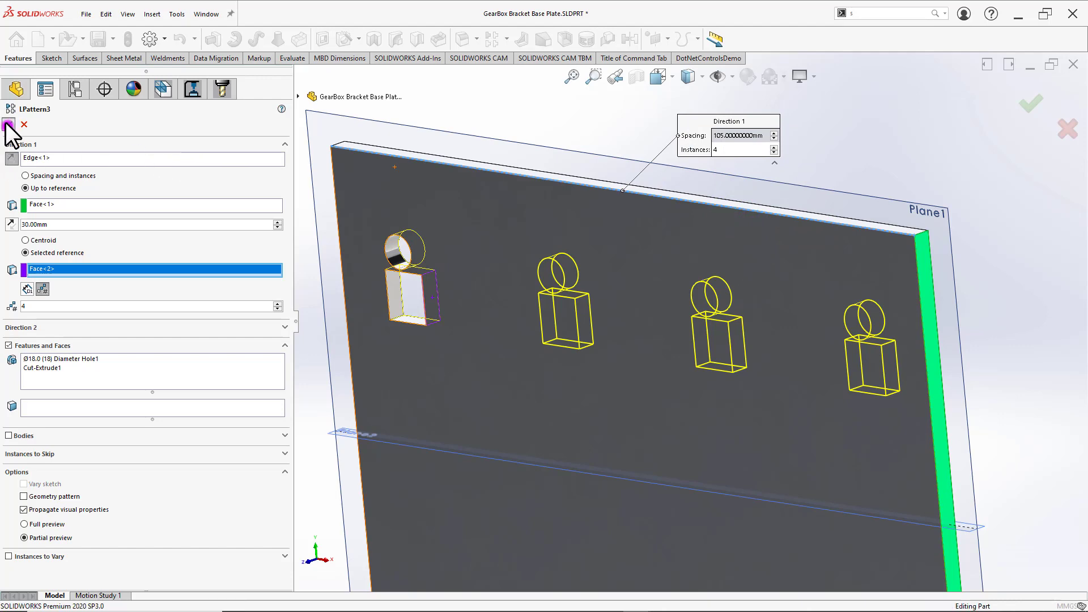
Step: Measure the distance from the last square cutout's outer side face to the plate's end face
{"action": "key", "text": "m"}
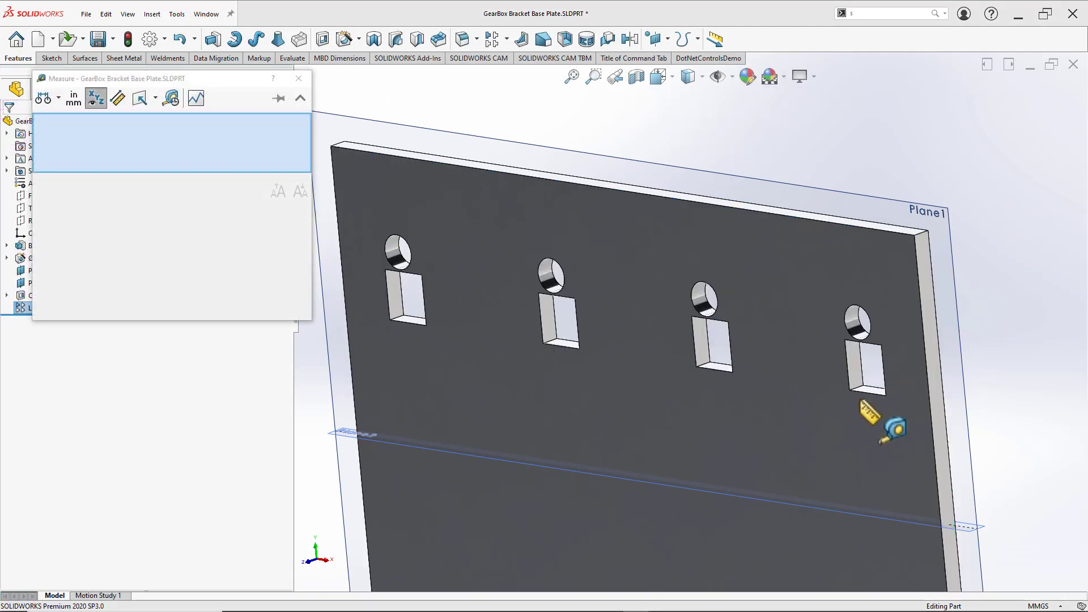
{"action": "scroll", "coordinate": [867, 391], "scroll_direction": "down", "scroll_amount": 3}
{"action": "middle_click_drag", "start_coordinate": [875, 371], "coordinate": [986, 375]}
{"action": "left_click", "coordinate": [876, 327]}
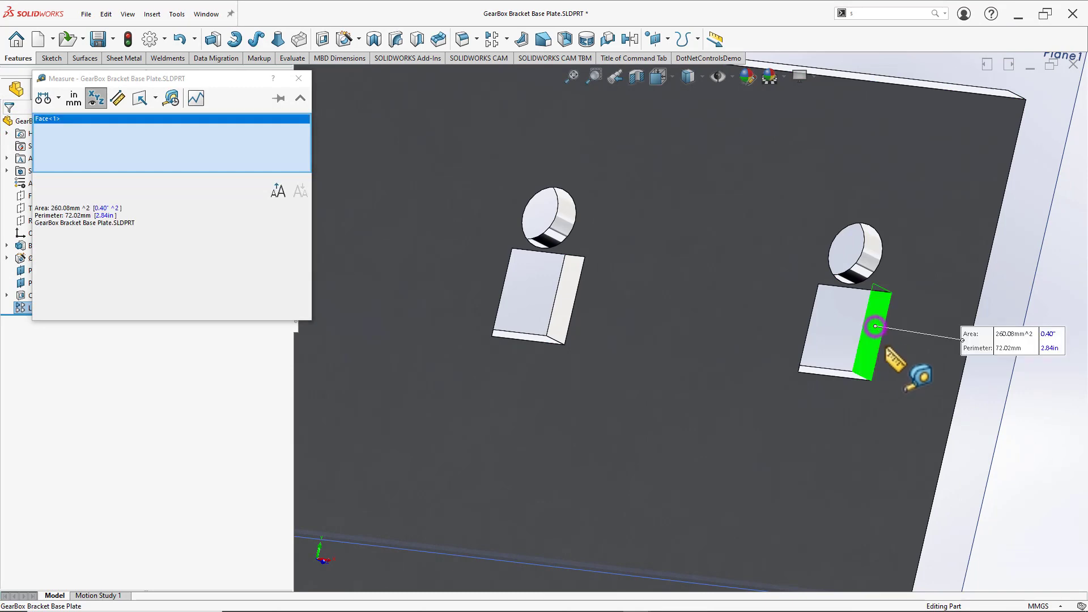
{"action": "middle_click_drag", "start_coordinate": [884, 345], "coordinate": [987, 285]}
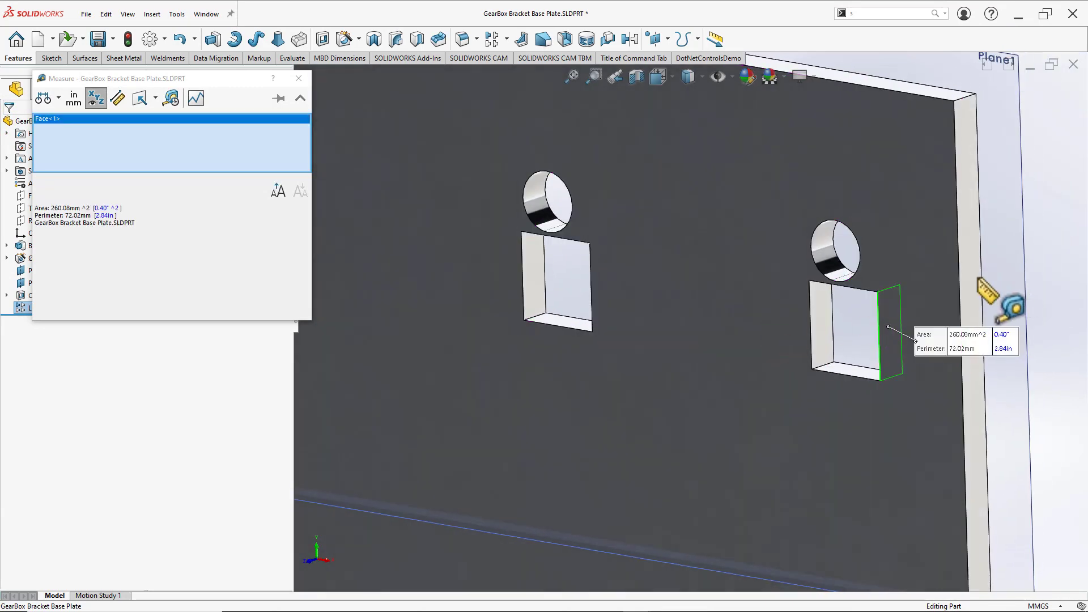
{"action": "left_click", "coordinate": [972, 277]}
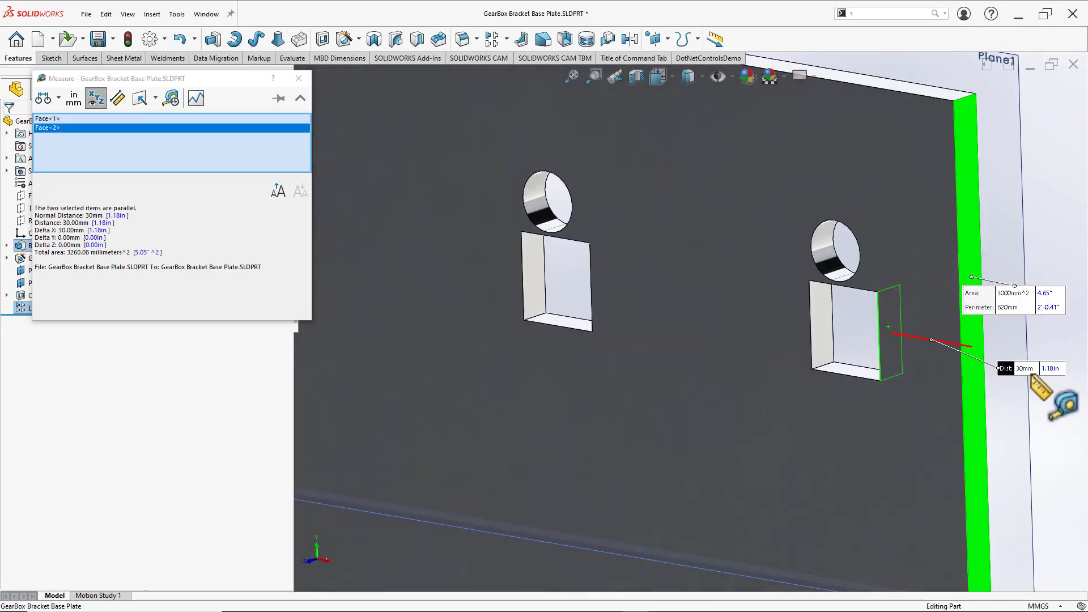
{"action": "scroll", "coordinate": [802, 398], "scroll_direction": "up", "scroll_amount": 3}
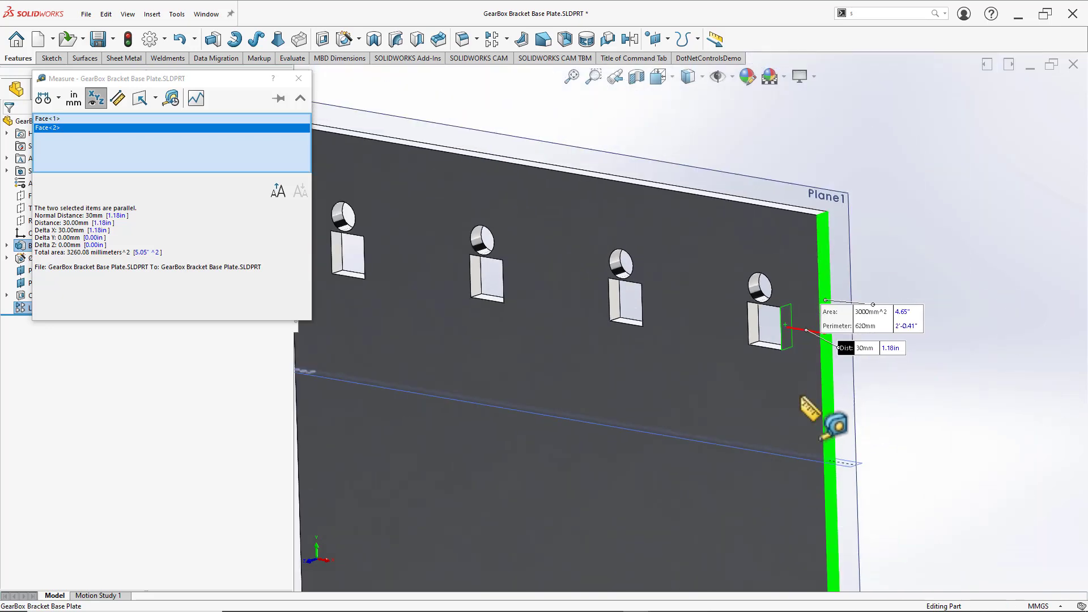
{"action": "key", "text": "Escape"}
Step: Set the base plate's length to 4000 mm and rebuild the part
{"action": "scroll", "coordinate": [708, 391], "scroll_direction": "up", "scroll_amount": 3}
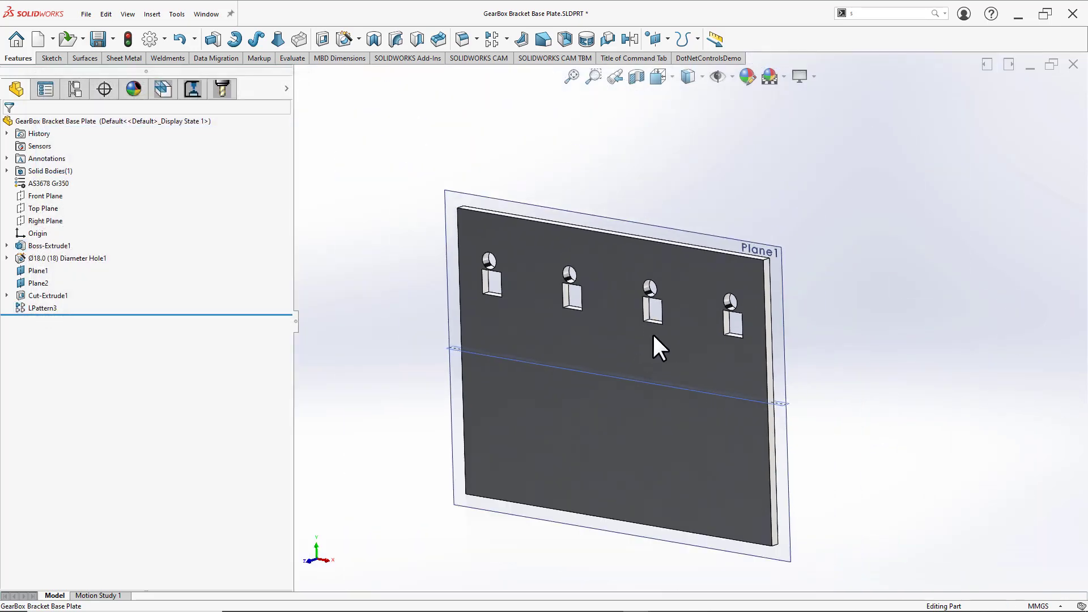
{"action": "left_click", "coordinate": [593, 327]}
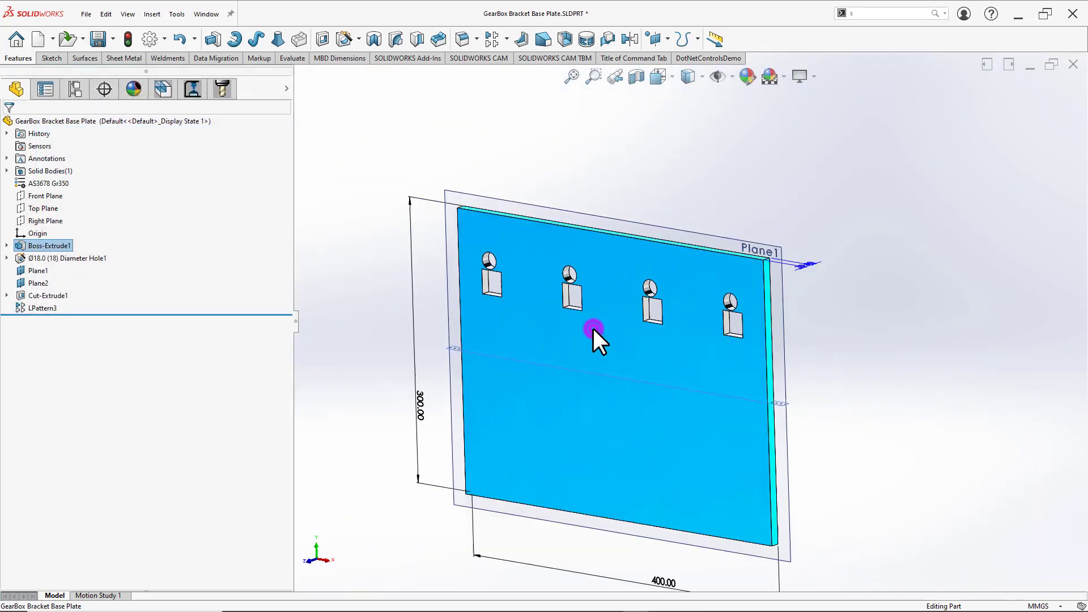
{"action": "double_click", "coordinate": [664, 580]}
{"action": "type", "text": "4000"}
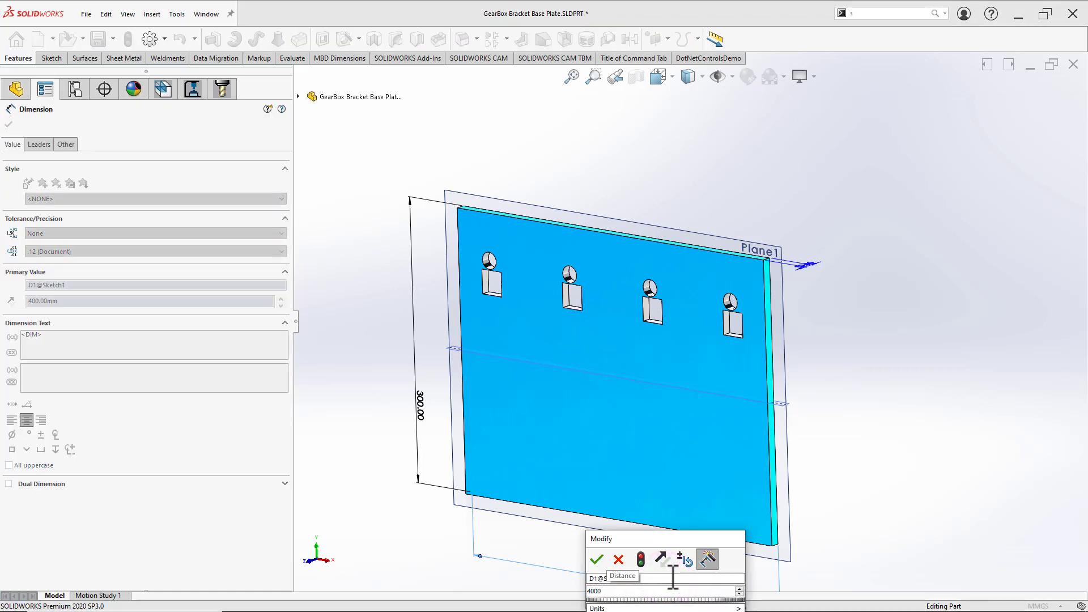
{"action": "key", "text": "Return"}
{"action": "left_click", "coordinate": [876, 477]}
{"action": "scroll", "coordinate": [720, 345], "scroll_direction": "up", "scroll_amount": 2}
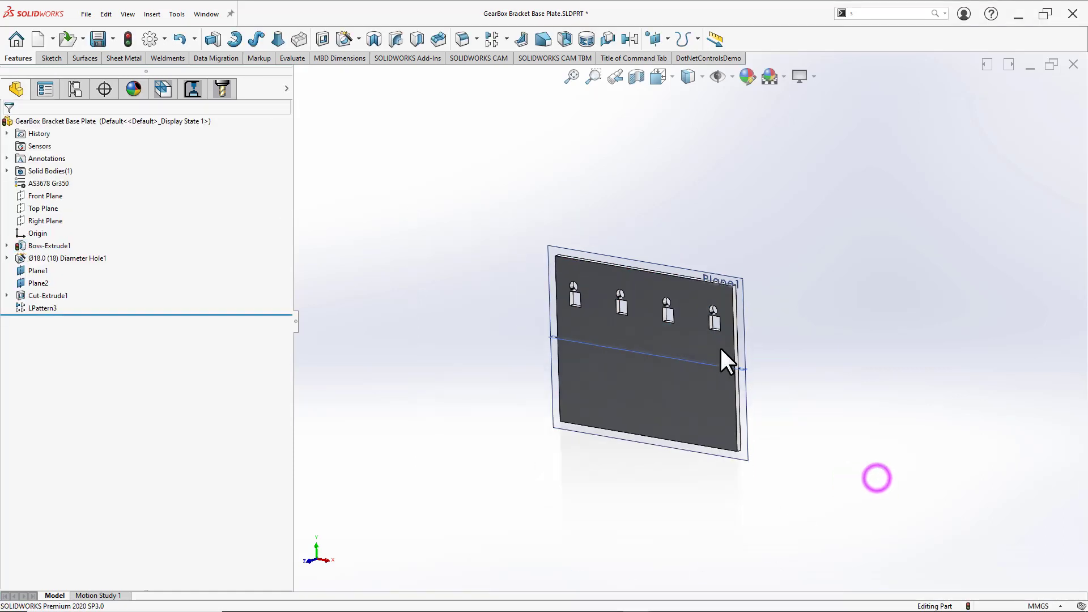
{"action": "scroll", "coordinate": [758, 338], "scroll_direction": "up", "scroll_amount": 3}
{"action": "key", "text": "ctrl+b"}
{"action": "scroll", "coordinate": [784, 366], "scroll_direction": "up", "scroll_amount": 2}
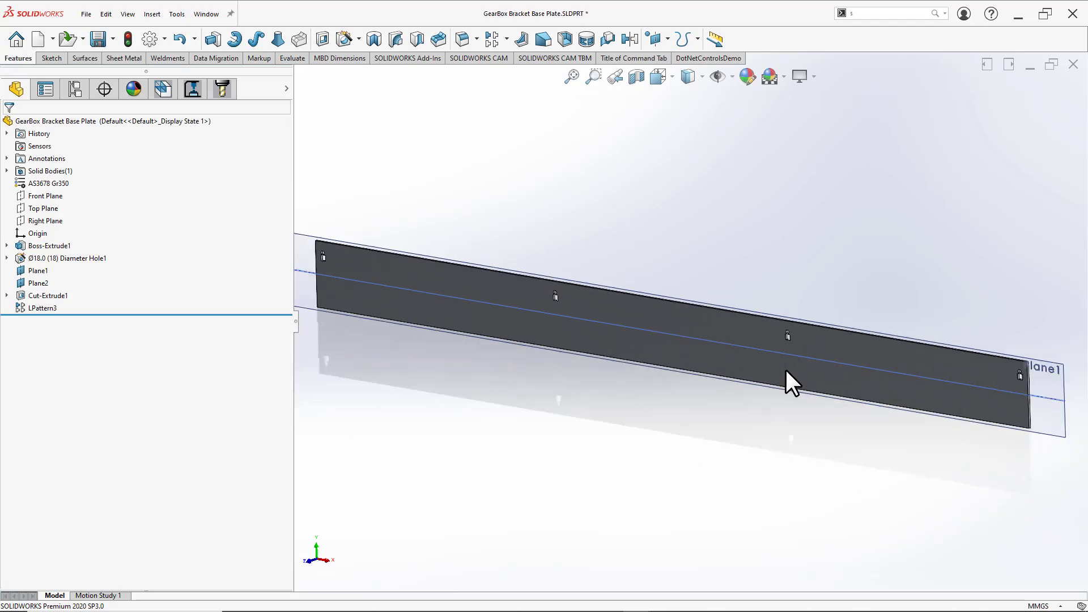
{"action": "scroll", "coordinate": [785, 369], "scroll_direction": "up", "scroll_amount": 1}
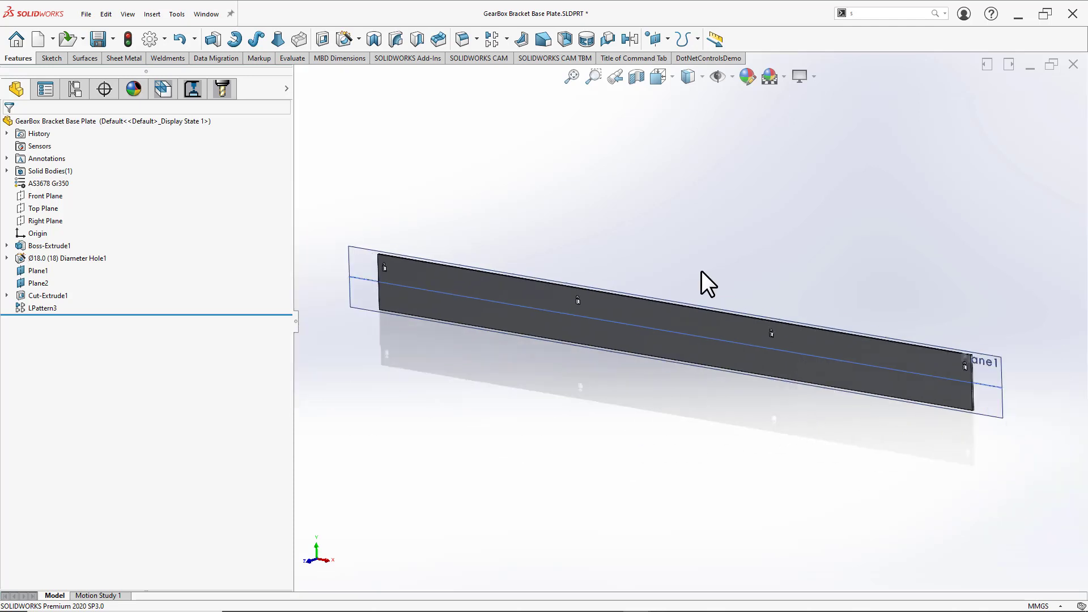
Step: Try to measure the gap between the last square cutout and the end face of the lengthened plate, and clear the selections
{"action": "left_click", "coordinate": [966, 368]}
{"action": "scroll", "coordinate": [920, 392], "scroll_direction": "down", "scroll_amount": 6}
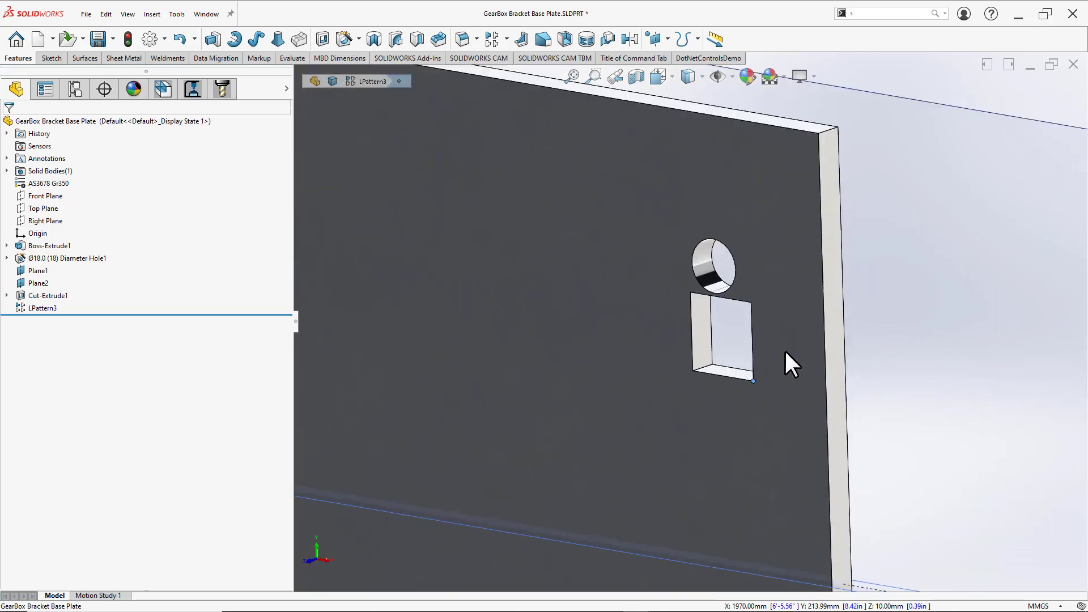
{"action": "left_click", "coordinate": [958, 355]}
{"action": "key", "text": "m"}
{"action": "left_click", "coordinate": [836, 339]}
{"action": "mouse_move", "coordinate": [753, 342]}
{"action": "middle_mouse_down"}
{"action": "mouse_move", "coordinate": [767, 346]}
{"action": "mouse_move", "coordinate": [755, 342]}
{"action": "middle_mouse_up"}
{"action": "left_click", "coordinate": [742, 338]}
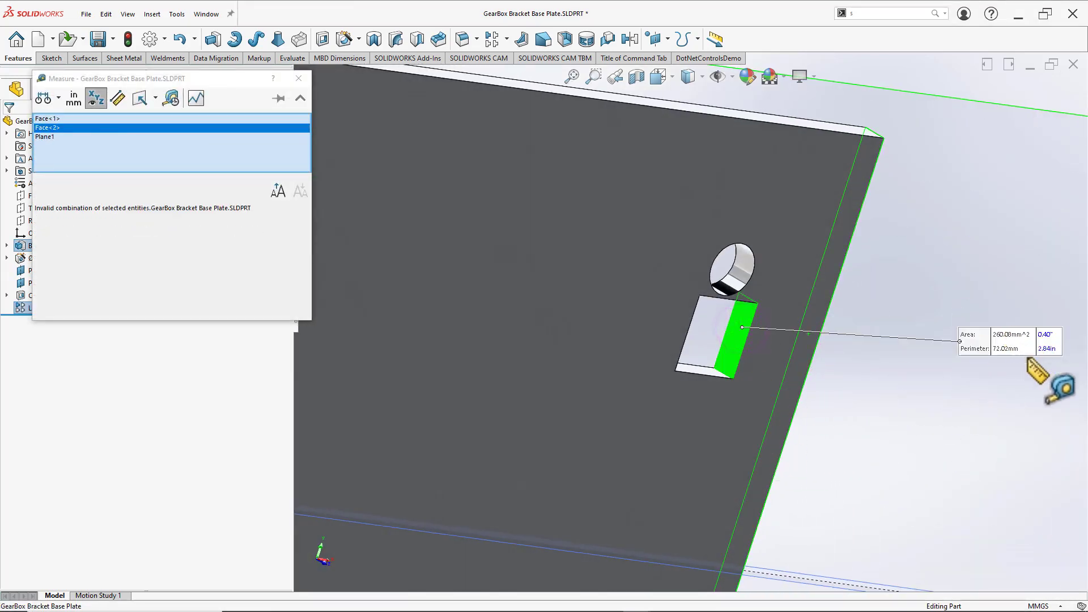
{"action": "middle_click_drag", "start_coordinate": [969, 343], "coordinate": [729, 352]}
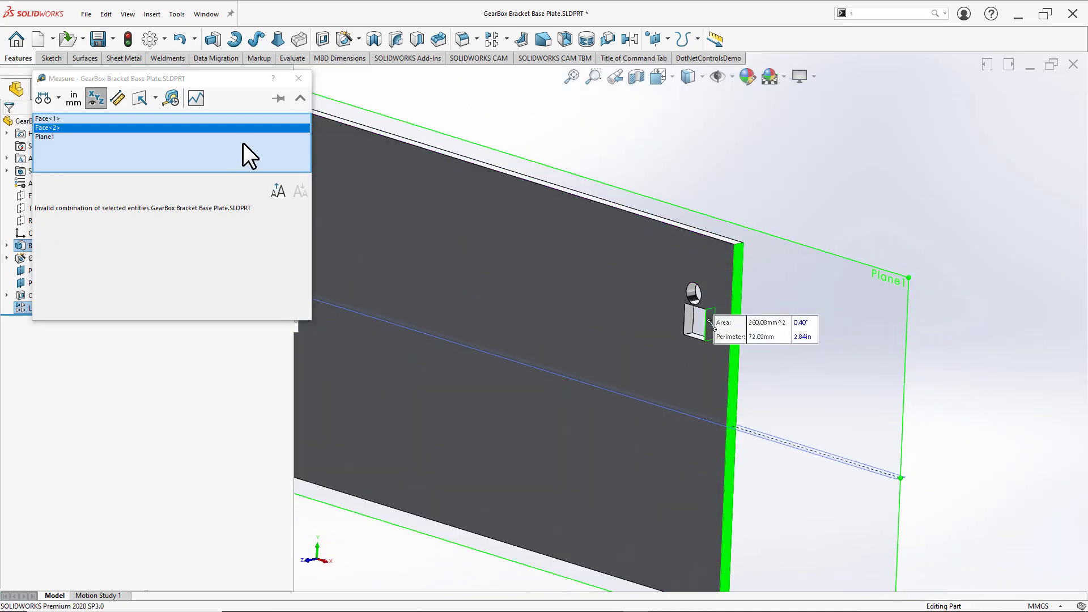
{"action": "left_click", "coordinate": [857, 161]}
Step: Measure the distance between the lengthened plate's end face and the last square cutout's nearest side face
{"action": "scroll", "coordinate": [710, 324], "scroll_direction": "down", "scroll_amount": 4}
{"action": "left_click", "coordinate": [765, 294]}
{"action": "middle_click_drag", "start_coordinate": [765, 294], "coordinate": [708, 332]}
{"action": "left_click", "coordinate": [712, 335]}
{"action": "middle_click_drag", "start_coordinate": [737, 397], "coordinate": [766, 352]}
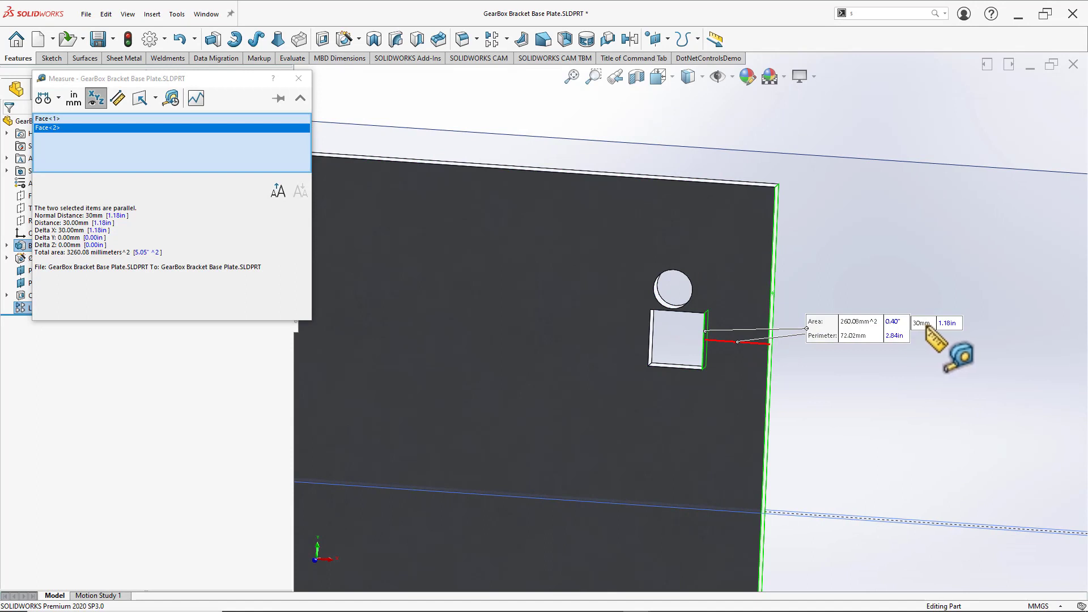
Step: Close the measurement and open the linear pattern of the hole and square cutout for editing
{"action": "left_click_drag", "start_coordinate": [926, 324], "coordinate": [901, 252]}
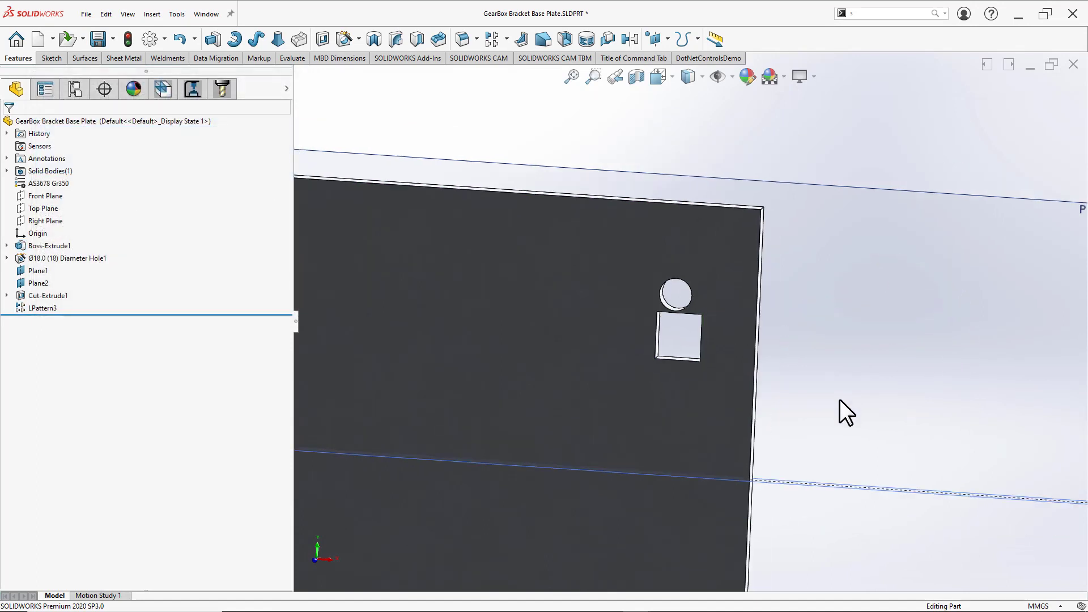
{"action": "middle_click_drag", "start_coordinate": [840, 400], "coordinate": [962, 432]}
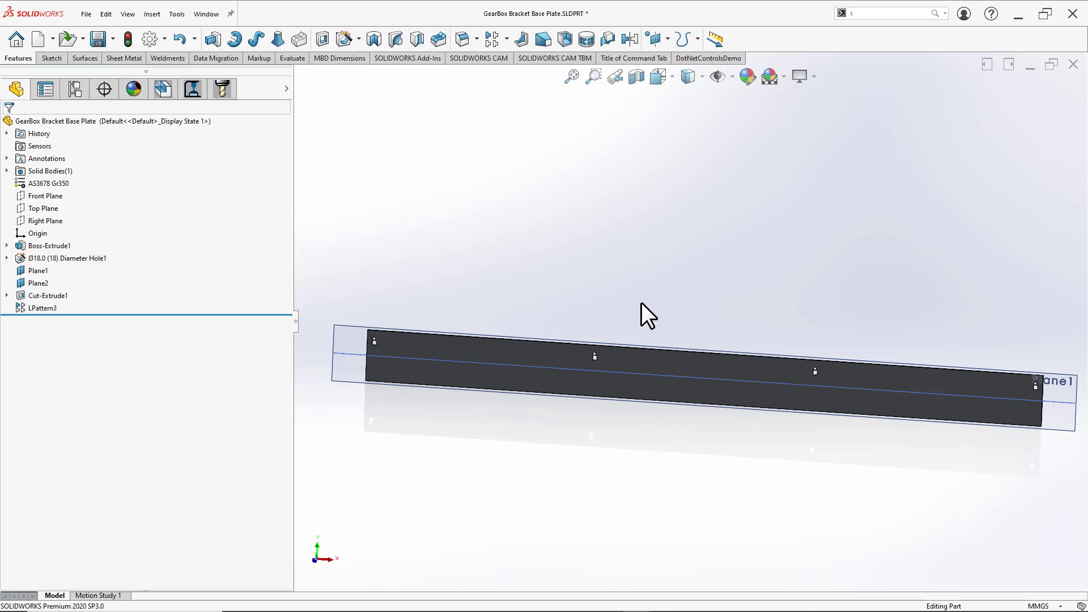
{"action": "left_click", "coordinate": [47, 308]}
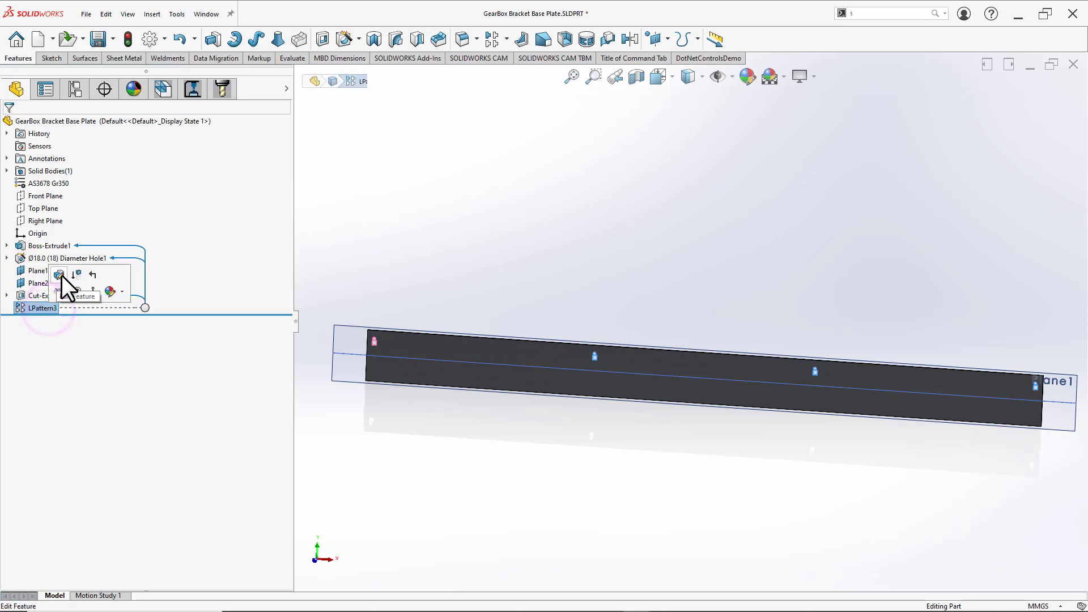
{"action": "left_click", "coordinate": [462, 284]}
{"action": "left_click", "coordinate": [32, 310]}
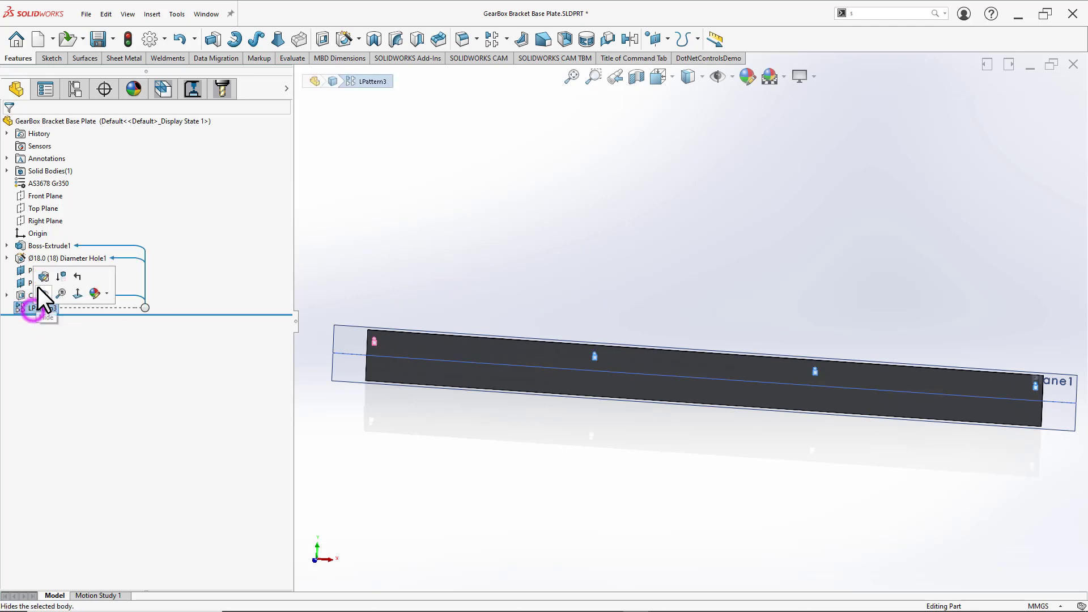
{"action": "left_click", "coordinate": [43, 277]}
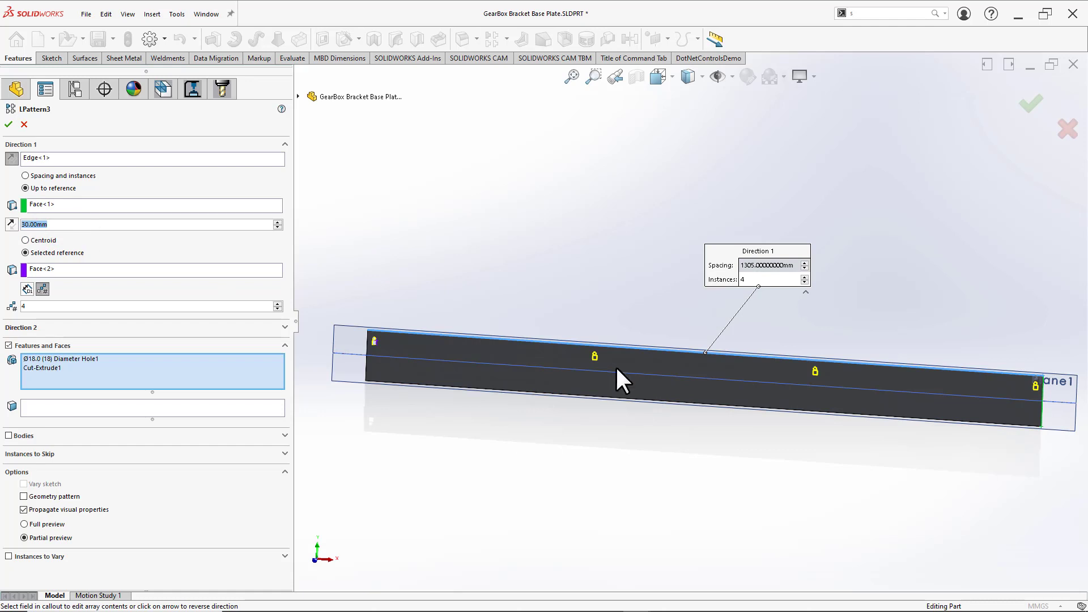
Step: Clear the linear pattern's feature selection and choose only the square cutout as the feature to pattern
{"action": "scroll", "coordinate": [403, 342], "scroll_direction": "down", "scroll_amount": 5}
{"action": "scroll", "coordinate": [461, 341], "scroll_direction": "down", "scroll_amount": 3}
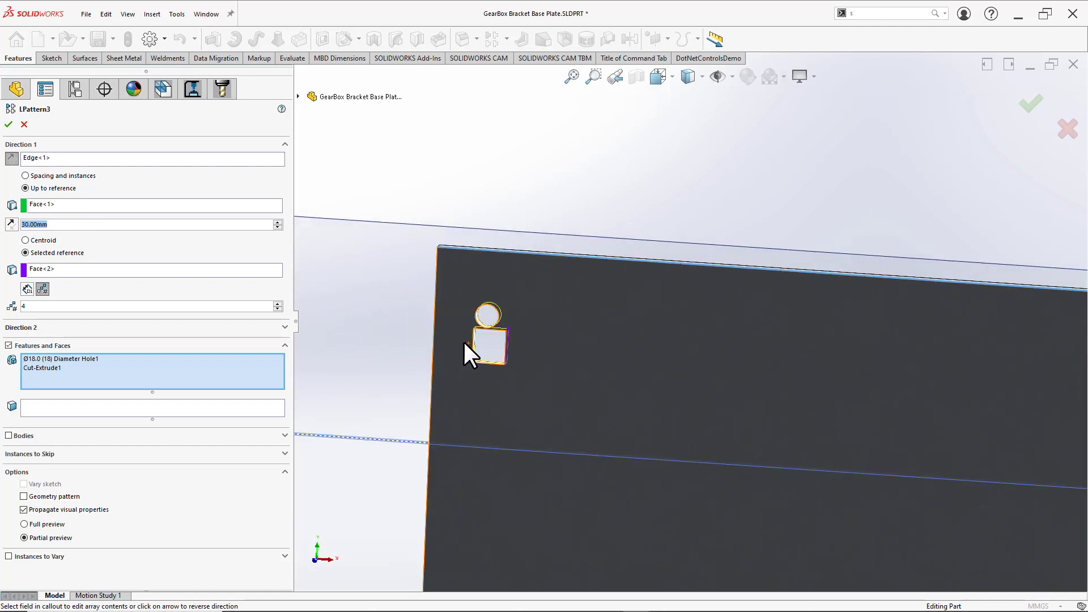
{"action": "scroll", "coordinate": [496, 345], "scroll_direction": "down", "scroll_amount": 3}
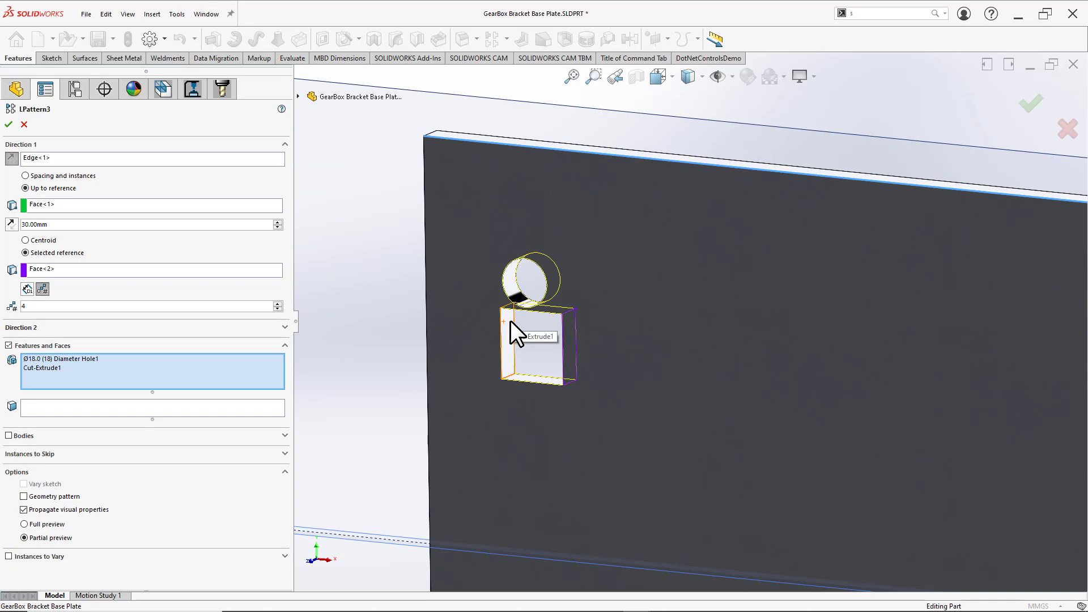
{"action": "left_click", "coordinate": [510, 318]}
{"action": "scroll", "coordinate": [498, 356], "scroll_direction": "up", "scroll_amount": 3}
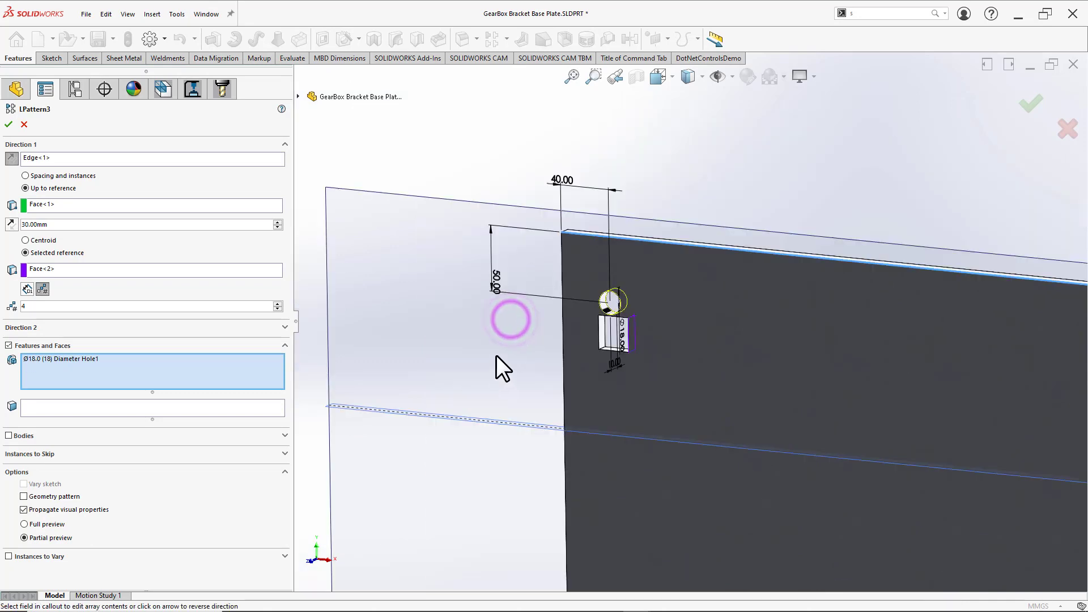
{"action": "mouse_move", "coordinate": [583, 222]}
{"action": "middle_mouse_down"}
{"action": "mouse_move", "coordinate": [602, 184]}
{"action": "mouse_move", "coordinate": [571, 213]}
{"action": "middle_mouse_up"}
{"action": "scroll", "coordinate": [600, 259], "scroll_direction": "down", "scroll_amount": 2}
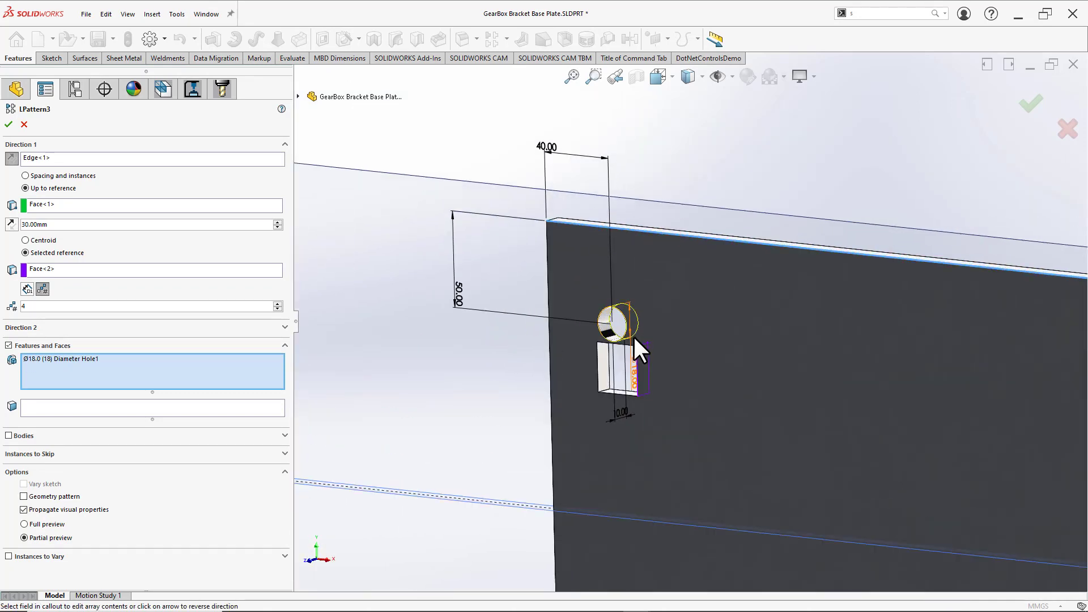
{"action": "right_click", "coordinate": [161, 372]}
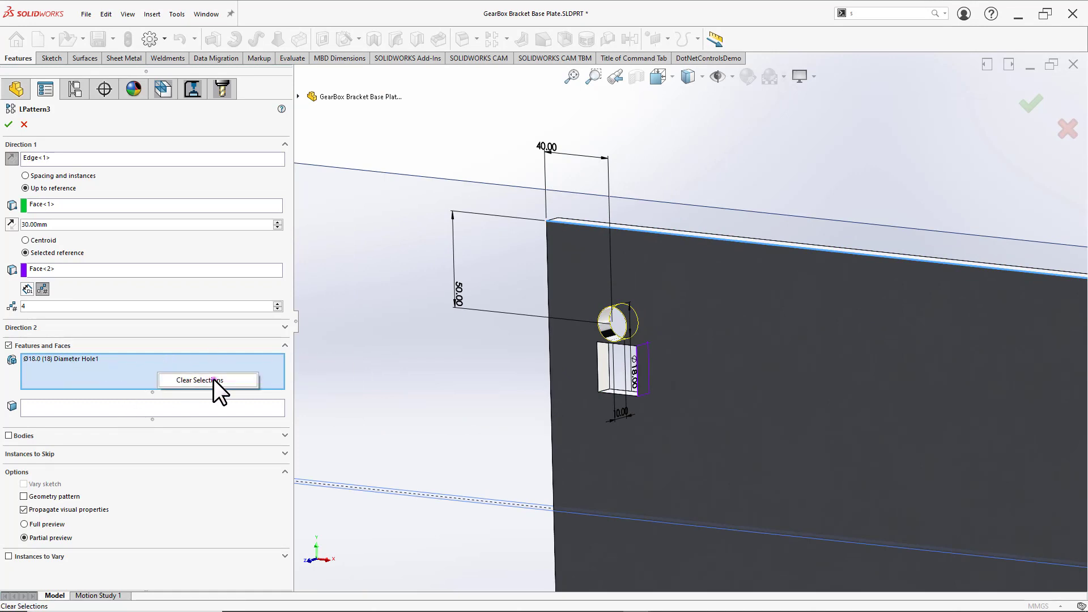
{"action": "left_click", "coordinate": [213, 378]}
{"action": "left_click", "coordinate": [604, 367]}
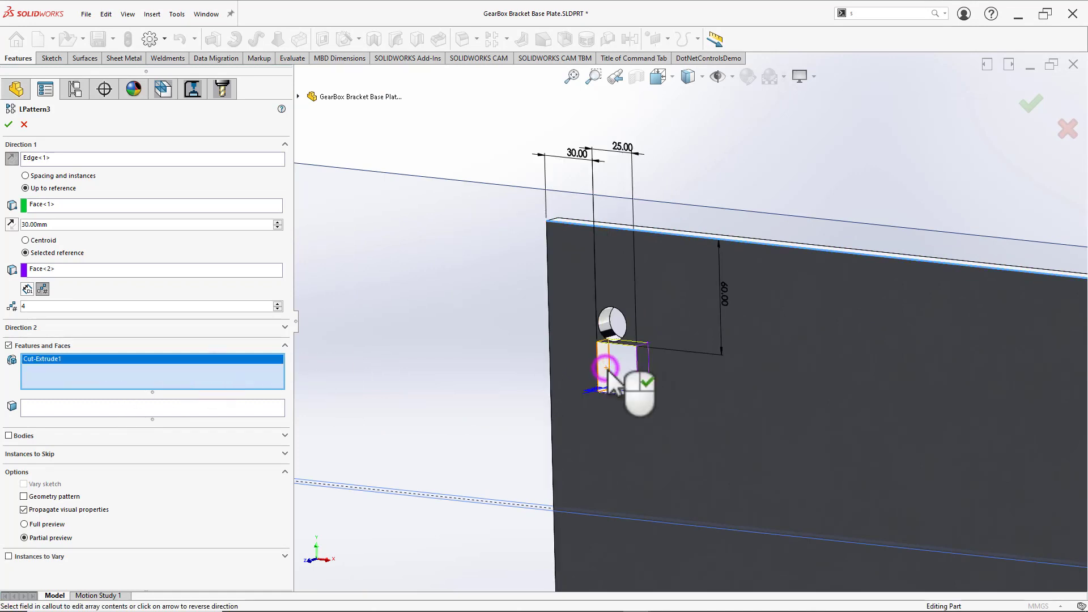
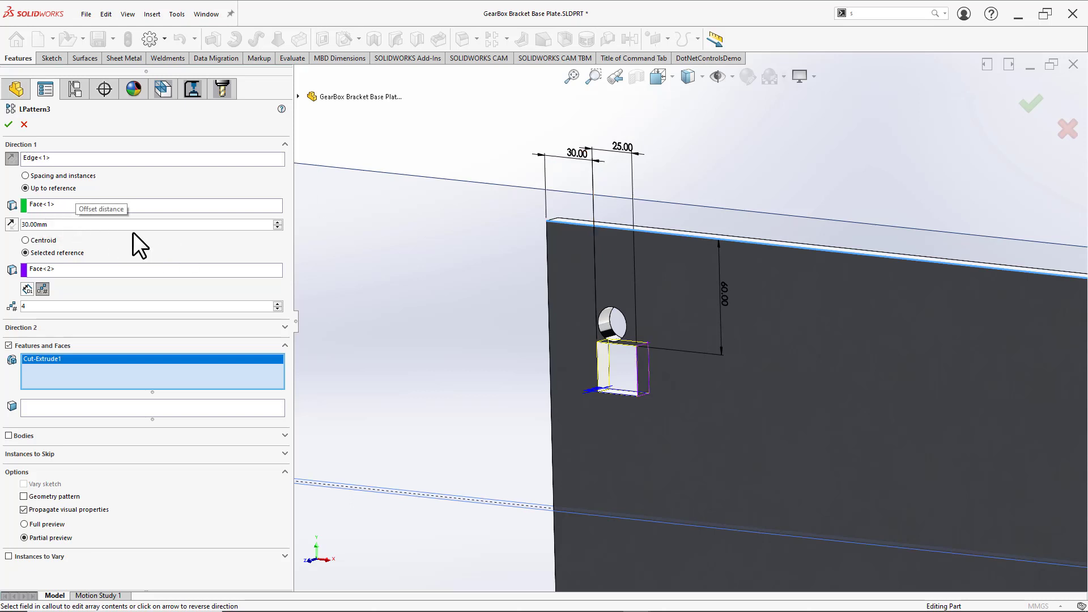
Step: Examine the patterned cutouts along the plate and the seed cutout's edge dimension, and accept the edited linear pattern
{"action": "scroll", "coordinate": [744, 364], "scroll_direction": "up", "scroll_amount": 5}
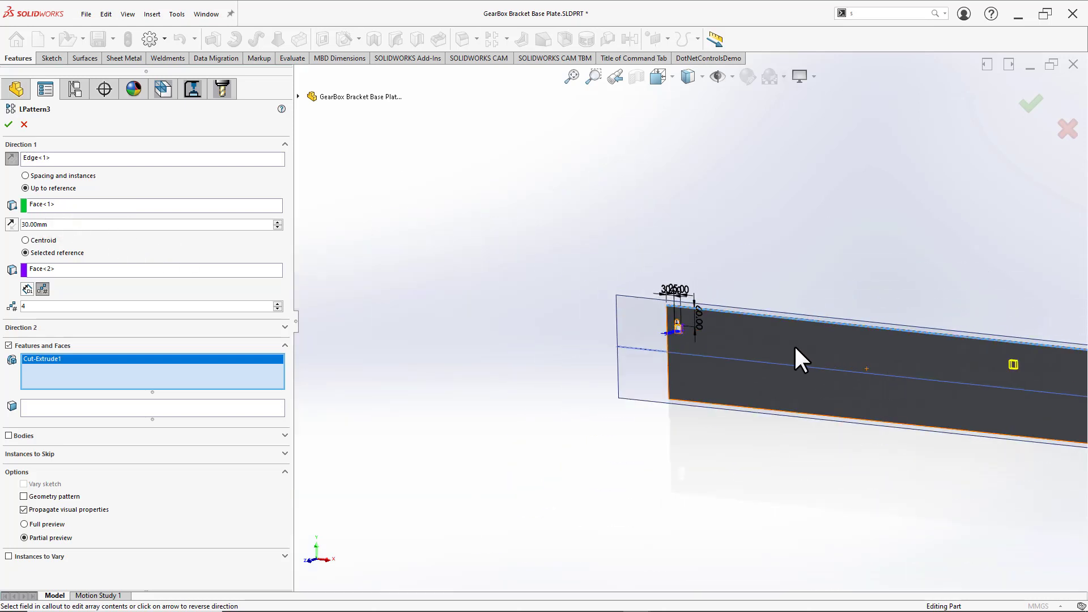
{"action": "middle_click_drag", "start_coordinate": [703, 335], "coordinate": [269, 321], "text": "ctrl"}
{"action": "middle_click_drag", "start_coordinate": [977, 379], "coordinate": [1045, 425], "text": "ctrl"}
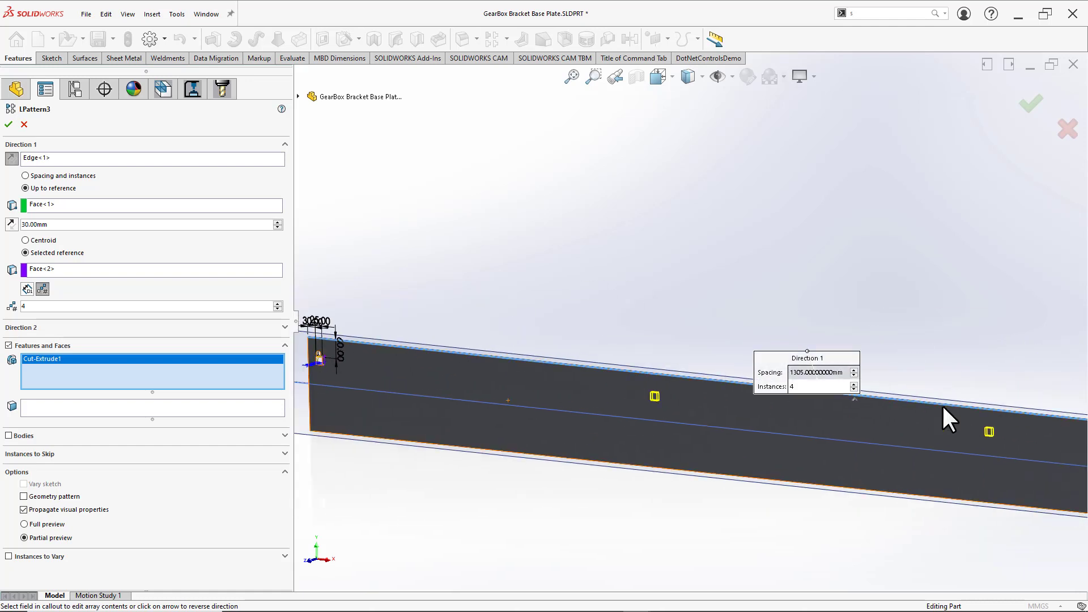
{"action": "middle_click_drag", "start_coordinate": [575, 384], "coordinate": [687, 389], "text": "ctrl"}
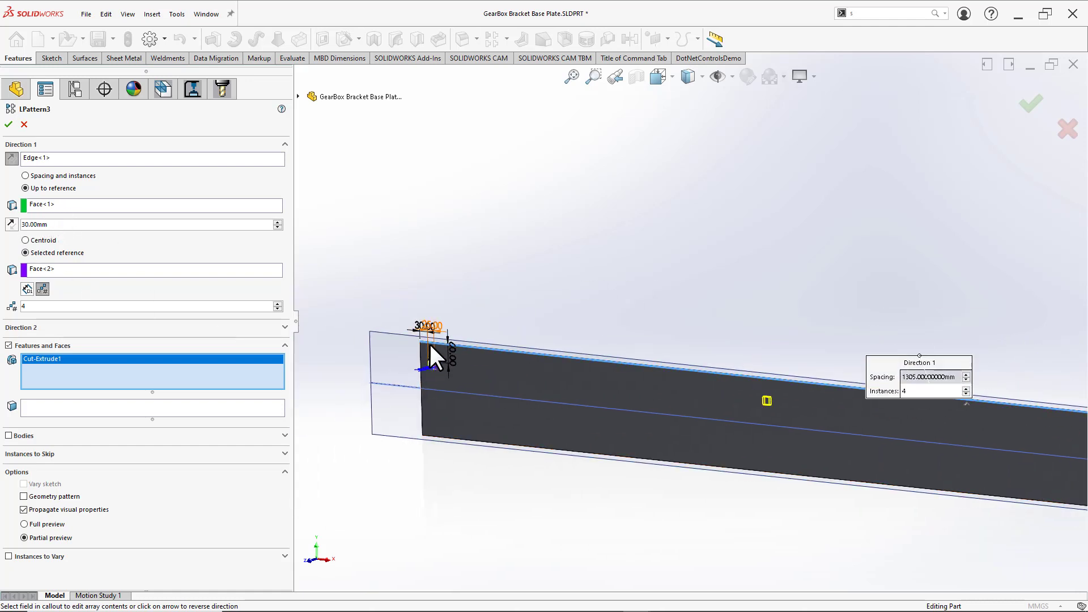
{"action": "scroll", "coordinate": [430, 342], "scroll_direction": "down", "scroll_amount": 3}
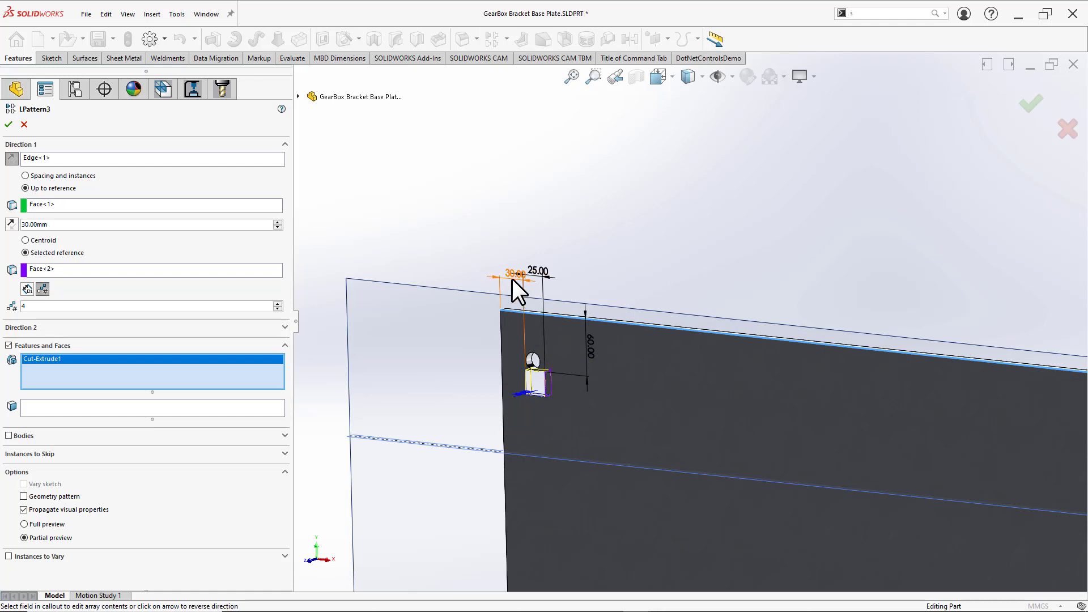
{"action": "scroll", "coordinate": [512, 277], "scroll_direction": "down", "scroll_amount": 2}
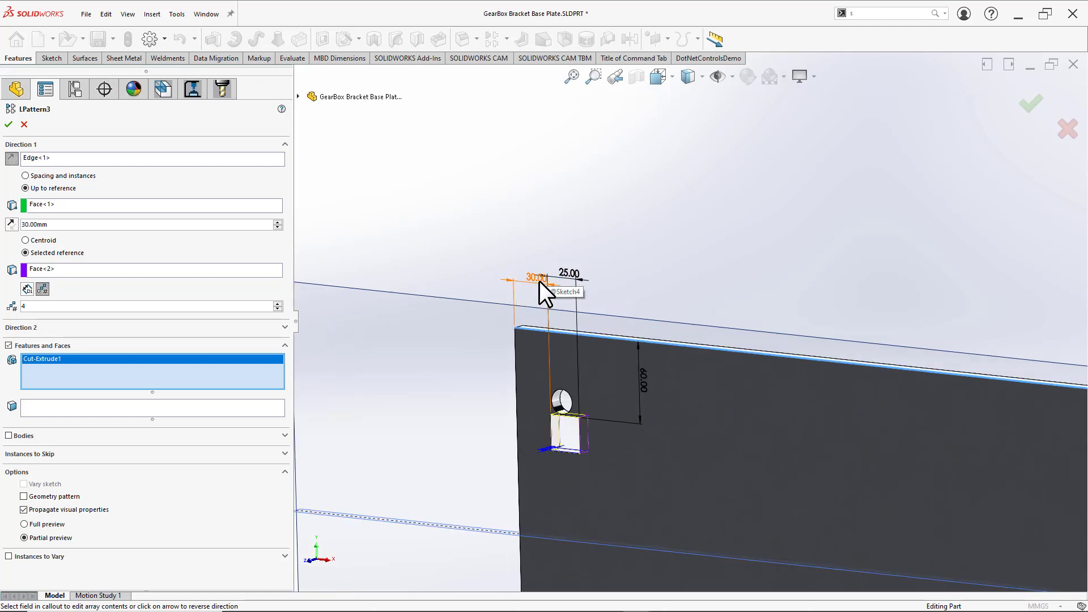
{"action": "left_click", "coordinate": [1030, 103]}
Step: Set the base plate's length to 400 mm and rebuild the part
{"action": "scroll", "coordinate": [765, 316], "scroll_direction": "up", "scroll_amount": 5}
{"action": "scroll", "coordinate": [872, 334], "scroll_direction": "up", "scroll_amount": 5}
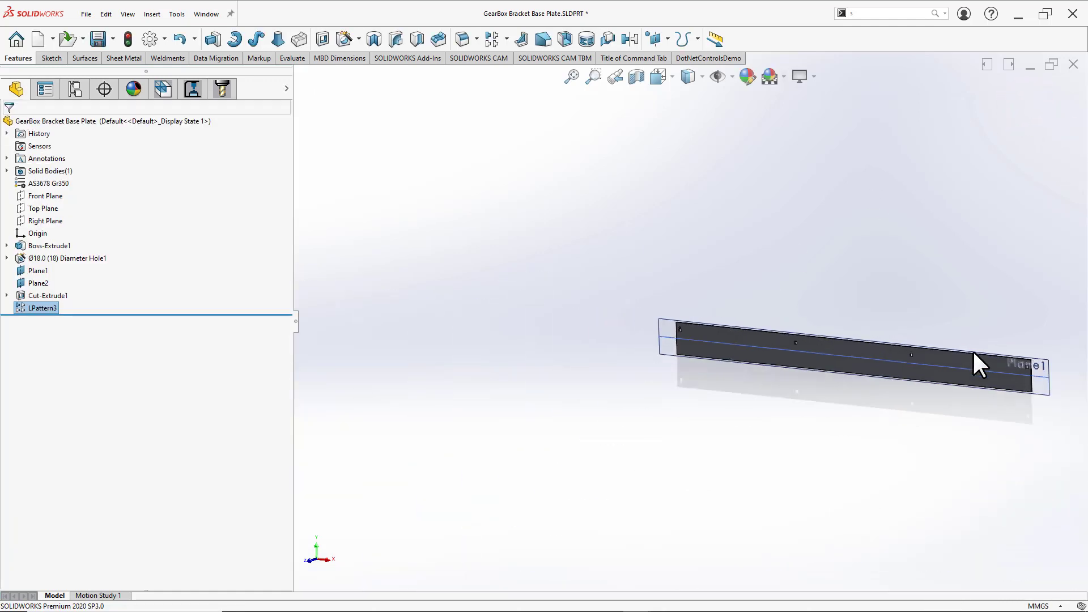
{"action": "scroll", "coordinate": [972, 349], "scroll_direction": "down", "scroll_amount": 3}
{"action": "left_click", "coordinate": [895, 355]}
{"action": "double_click", "coordinate": [785, 405]}
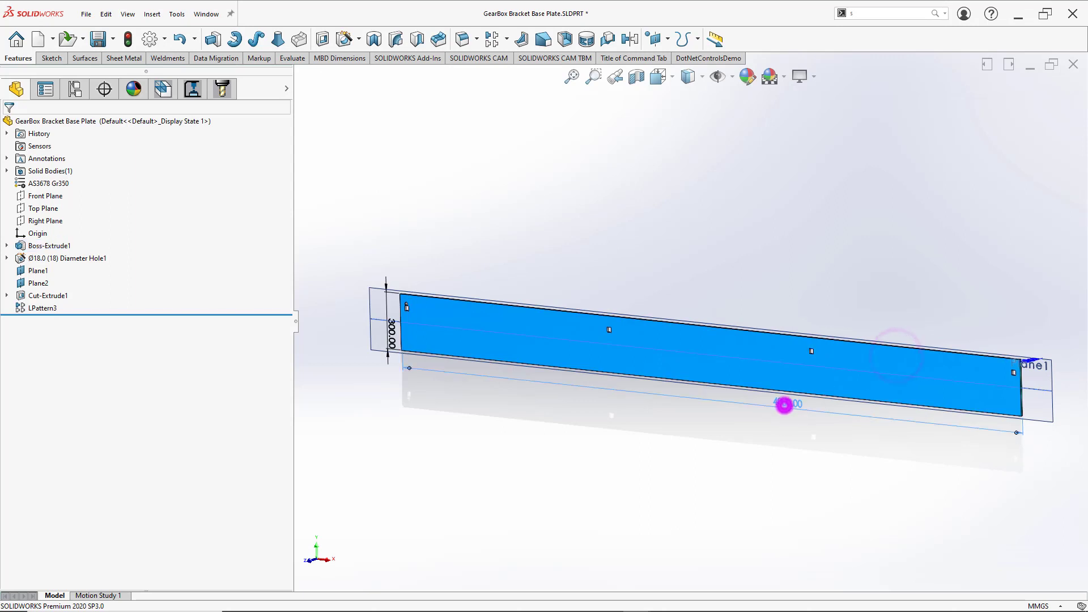
{"action": "type", "text": "6000"}
{"action": "key", "text": "Return"}
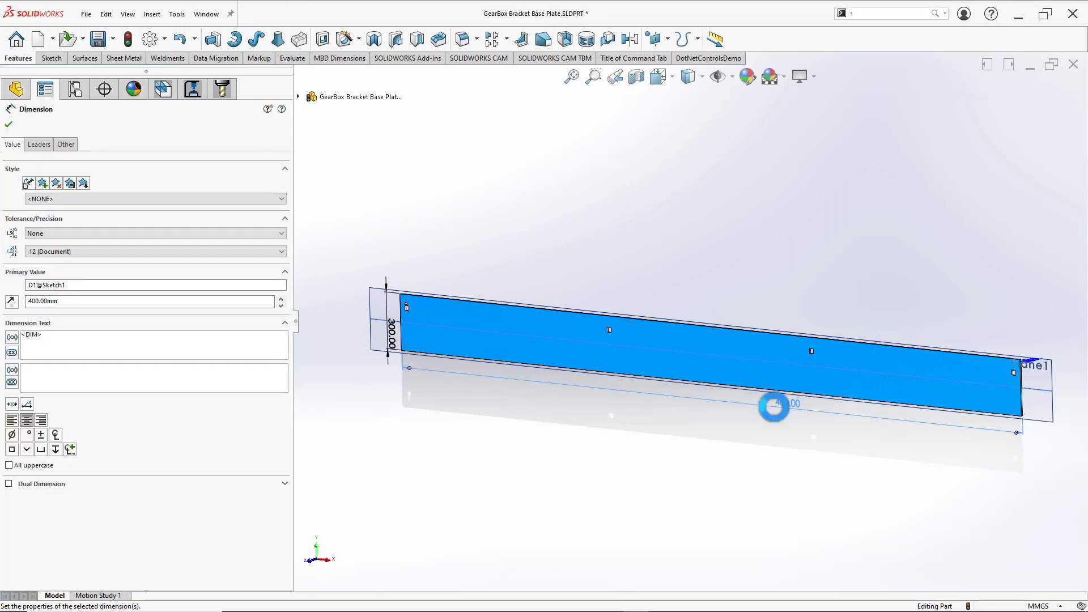
Step: Edit the linear pattern to add the 18 mm diameter hole to the patterned features, and accept it
{"action": "scroll", "coordinate": [682, 401], "scroll_direction": "down", "scroll_amount": 6}
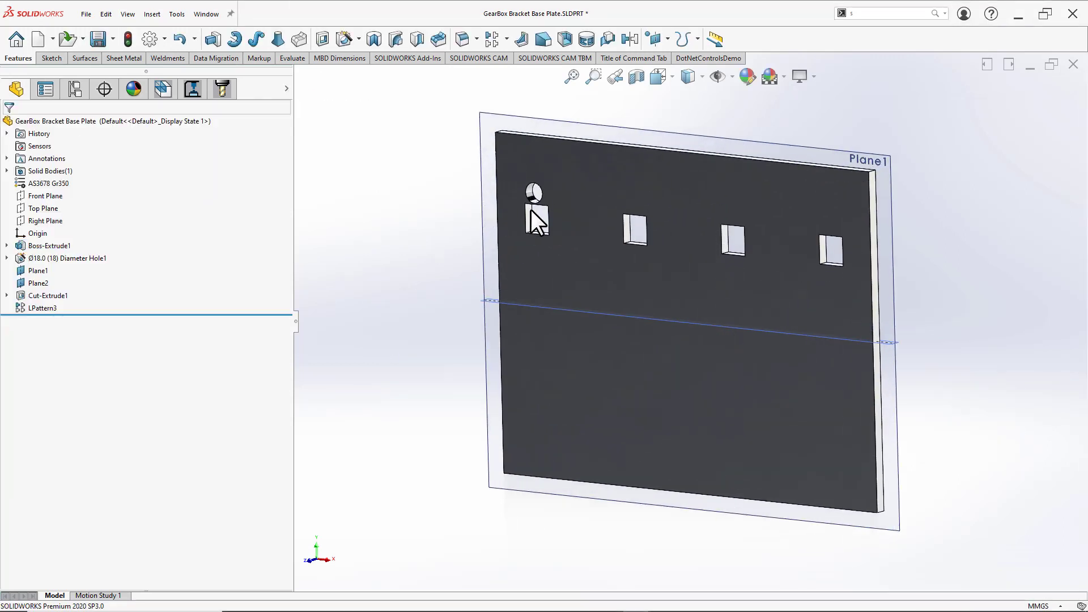
{"action": "left_click", "coordinate": [34, 308]}
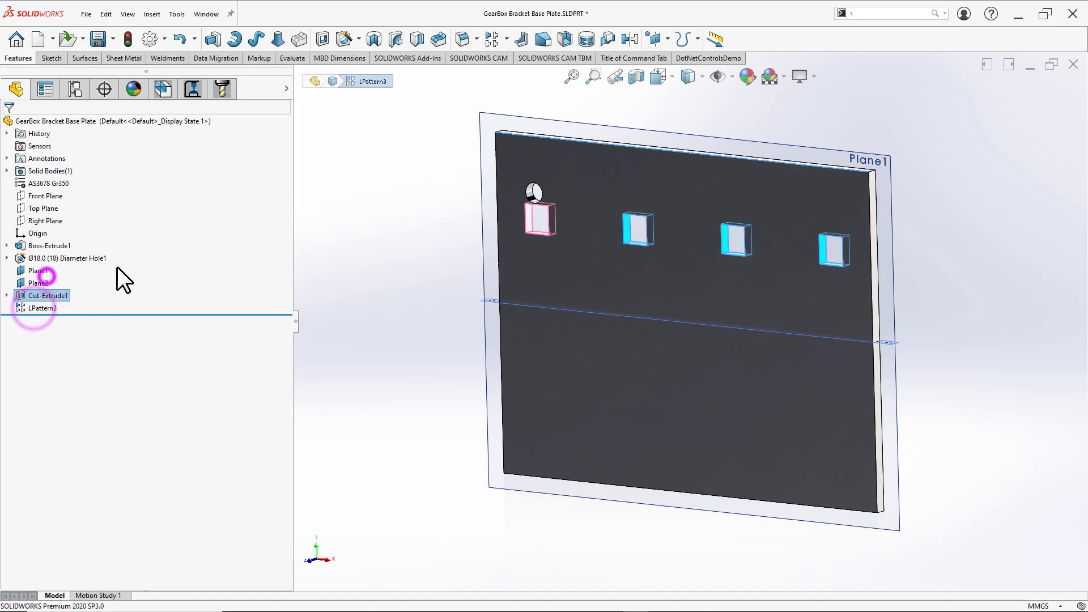
{"action": "left_click", "coordinate": [101, 381]}
{"action": "scroll", "coordinate": [499, 199], "scroll_direction": "down", "scroll_amount": 5}
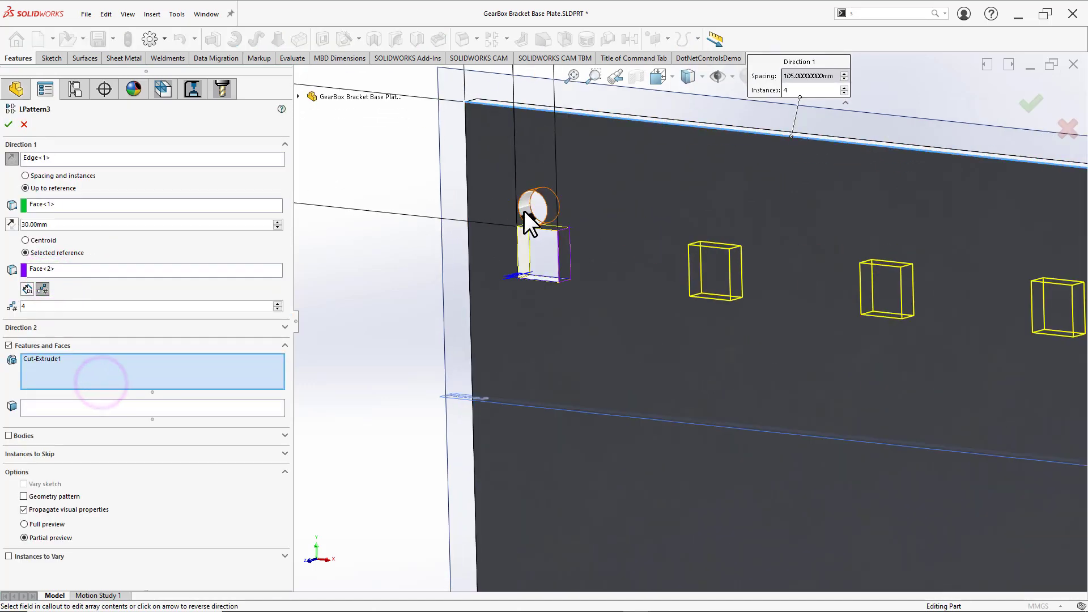
{"action": "left_click", "coordinate": [523, 209]}
{"action": "key", "text": "Return"}
Step: Set the seed square cutout's distance from the plate's nearest end edge to 50 mm and rebuild the part
{"action": "scroll", "coordinate": [690, 306], "scroll_direction": "up", "scroll_amount": 5}
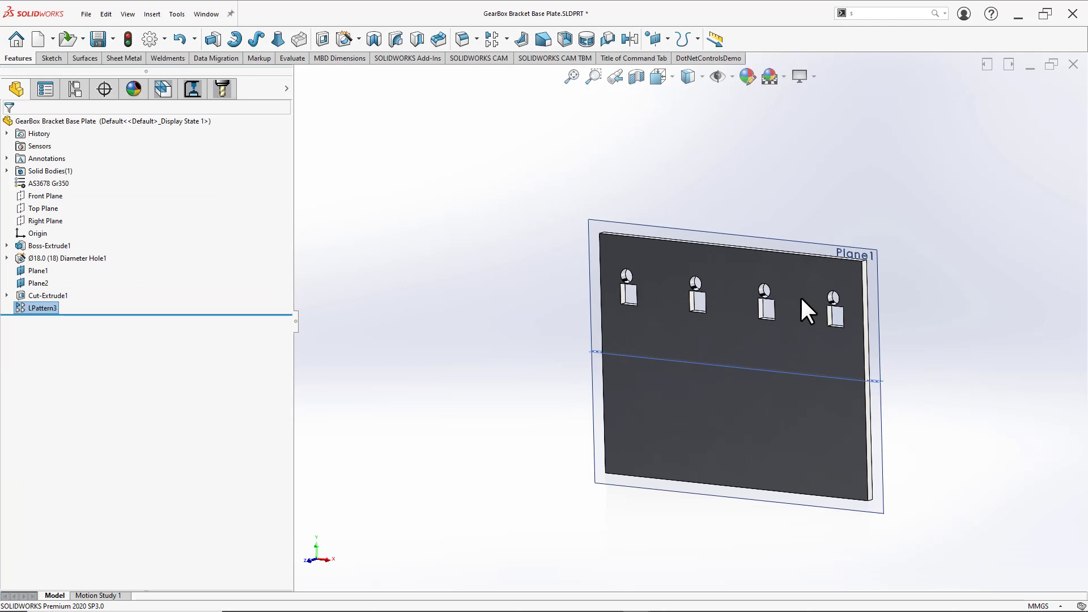
{"action": "scroll", "coordinate": [629, 292], "scroll_direction": "down", "scroll_amount": 5}
{"action": "left_click", "coordinate": [606, 293]}
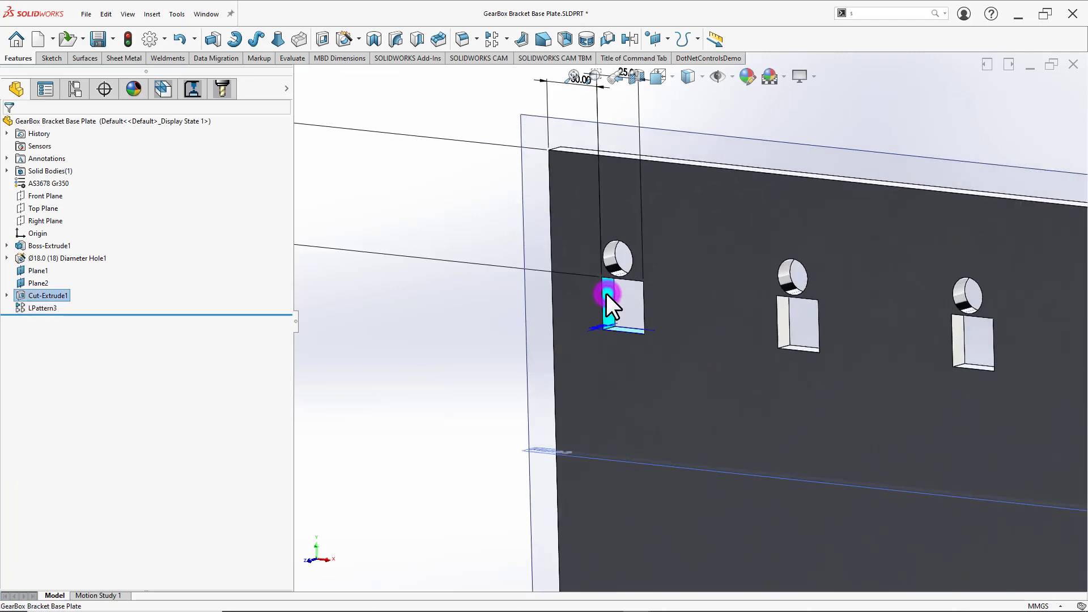
{"action": "scroll", "coordinate": [659, 305], "scroll_direction": "up", "scroll_amount": 5}
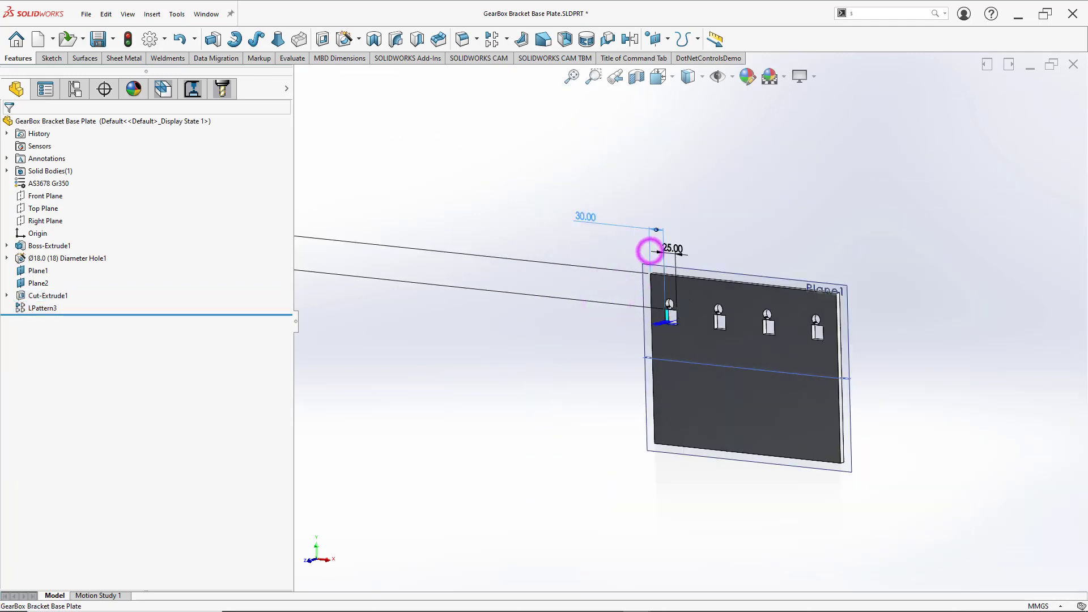
{"action": "double_click", "coordinate": [585, 217]}
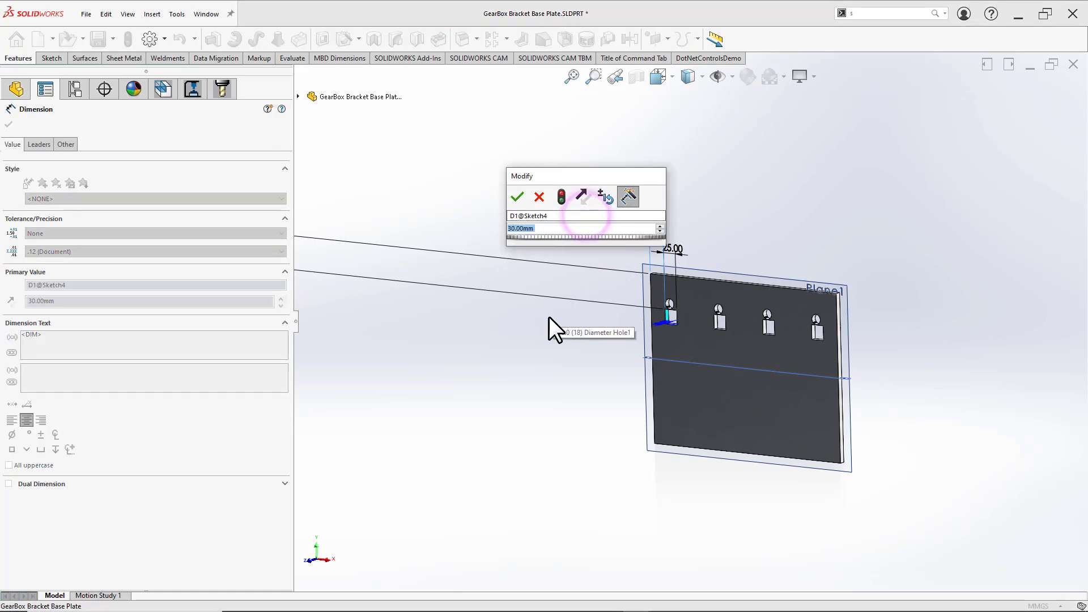
{"action": "type", "text": "50"}
{"action": "key", "text": "Return"}
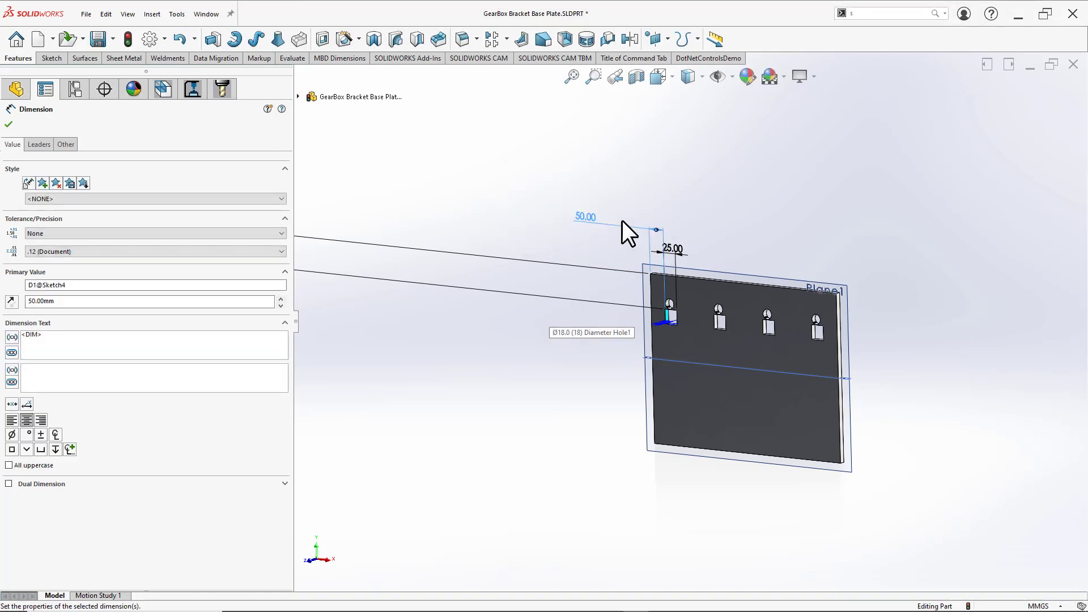
{"action": "left_click", "coordinate": [672, 173]}
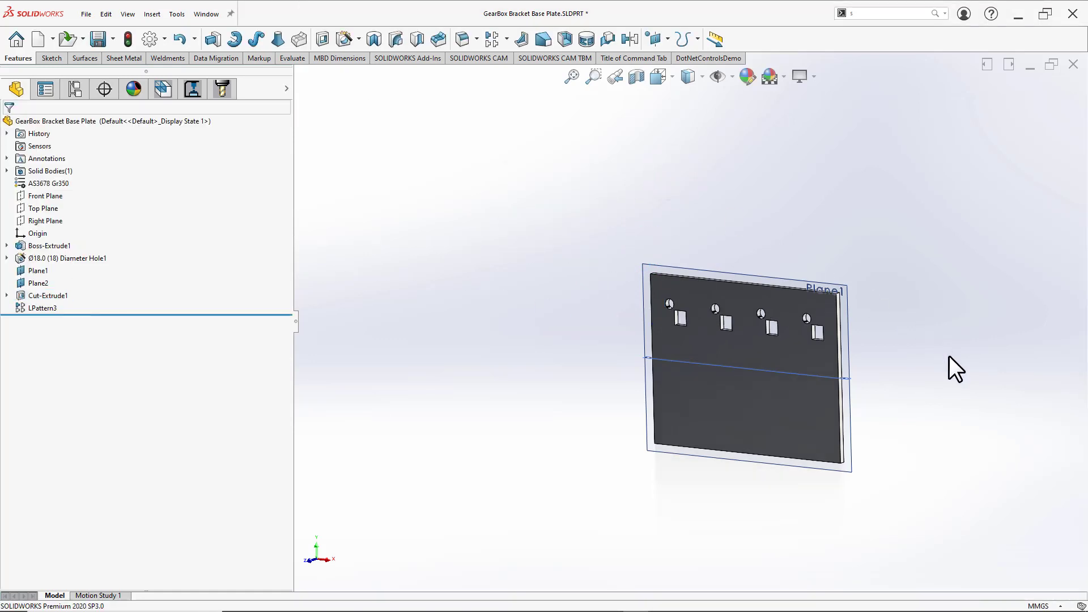
Step: Set the seed hole's horizontal distance from the plate's nearest end edge to 50 mm and rebuild the part
{"action": "scroll", "coordinate": [830, 335], "scroll_direction": "down", "scroll_amount": 3}
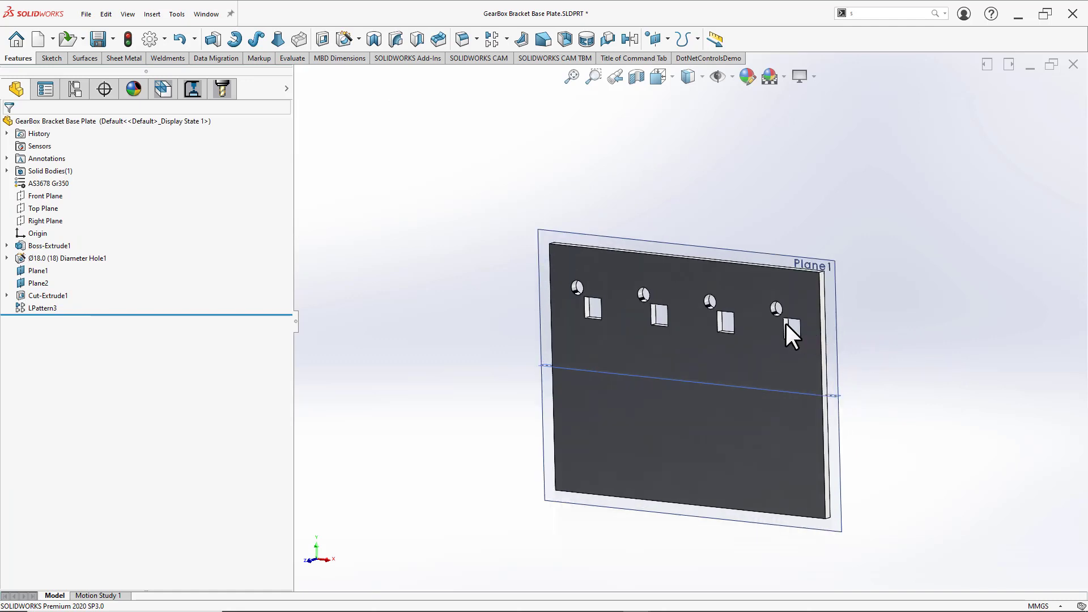
{"action": "mouse_move", "coordinate": [797, 321]}
{"action": "middle_mouse_down"}
{"action": "mouse_move", "coordinate": [826, 311]}
{"action": "mouse_move", "coordinate": [811, 296]}
{"action": "mouse_move", "coordinate": [780, 311]}
{"action": "middle_mouse_up"}
{"action": "scroll", "coordinate": [578, 290], "scroll_direction": "down", "scroll_amount": 2}
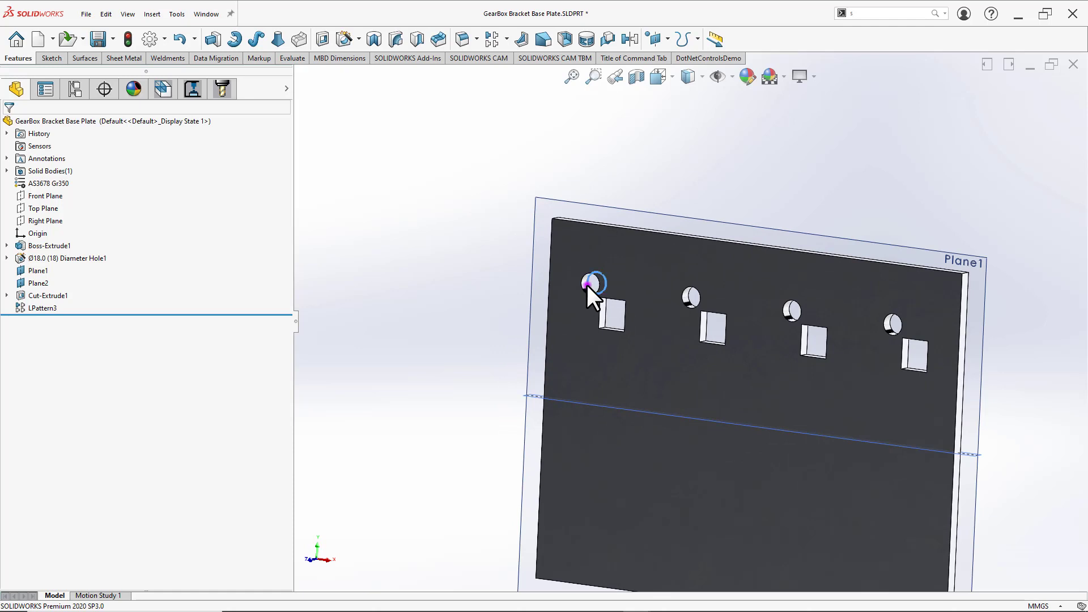
{"action": "left_click", "coordinate": [587, 283]}
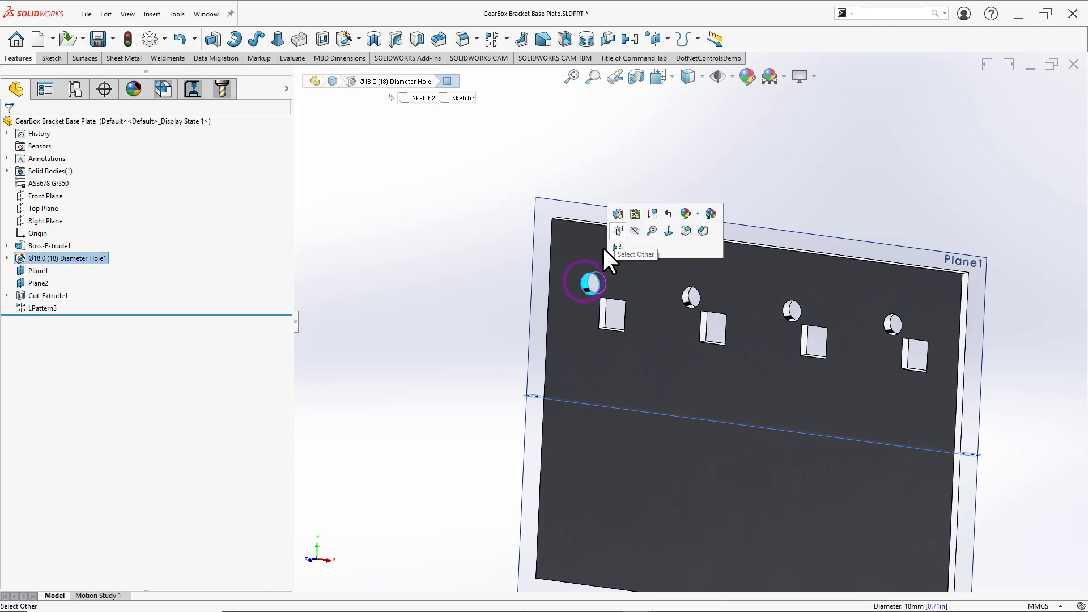
{"action": "double_click", "coordinate": [585, 282]}
{"action": "double_click", "coordinate": [555, 169]}
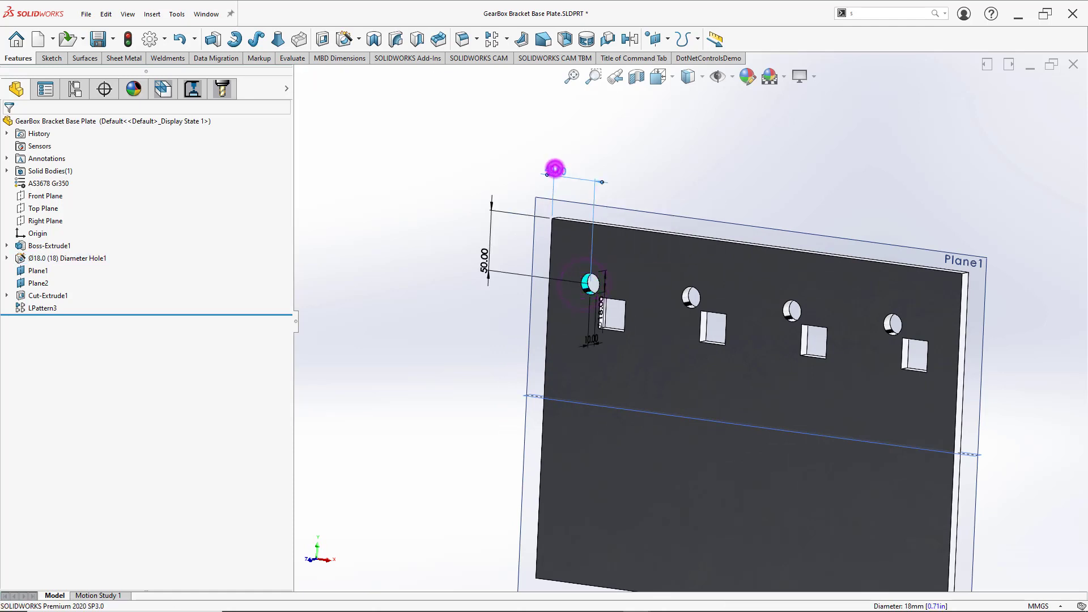
{"action": "type", "text": "50"}
{"action": "key", "text": "Return"}
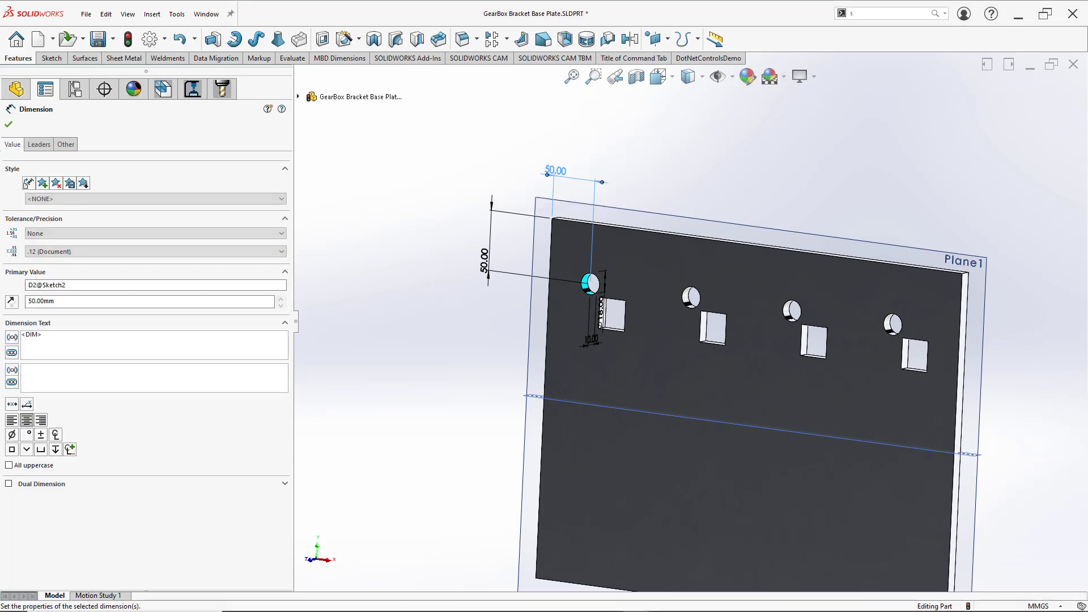
{"action": "double_click", "coordinate": [554, 168]}
{"action": "key", "text": "Return"}
{"action": "left_click", "coordinate": [705, 148]}
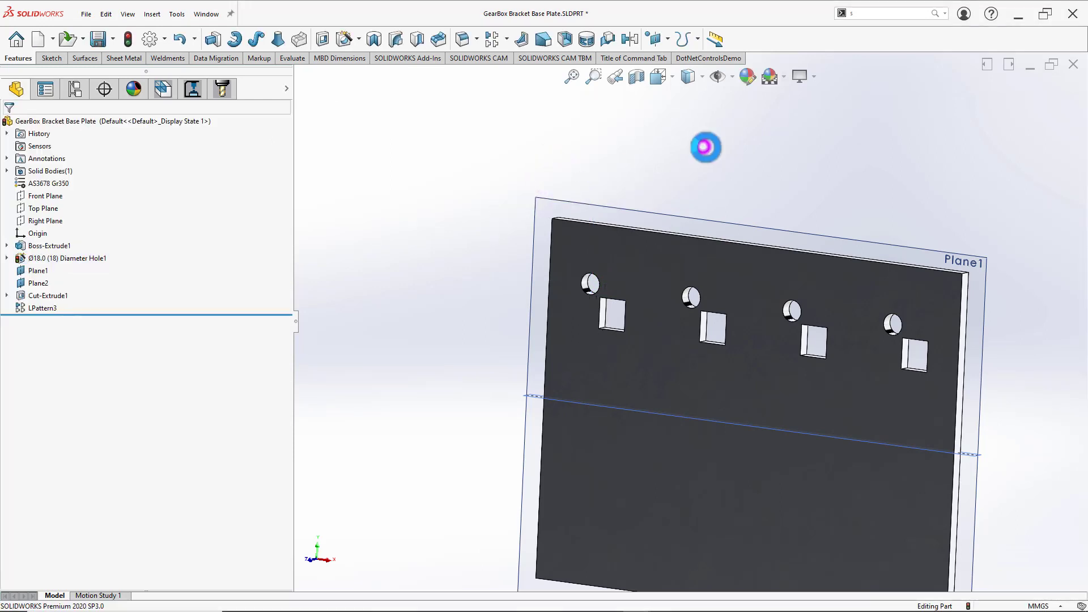
{"action": "middle_click_drag", "start_coordinate": [766, 292], "coordinate": [794, 284]}
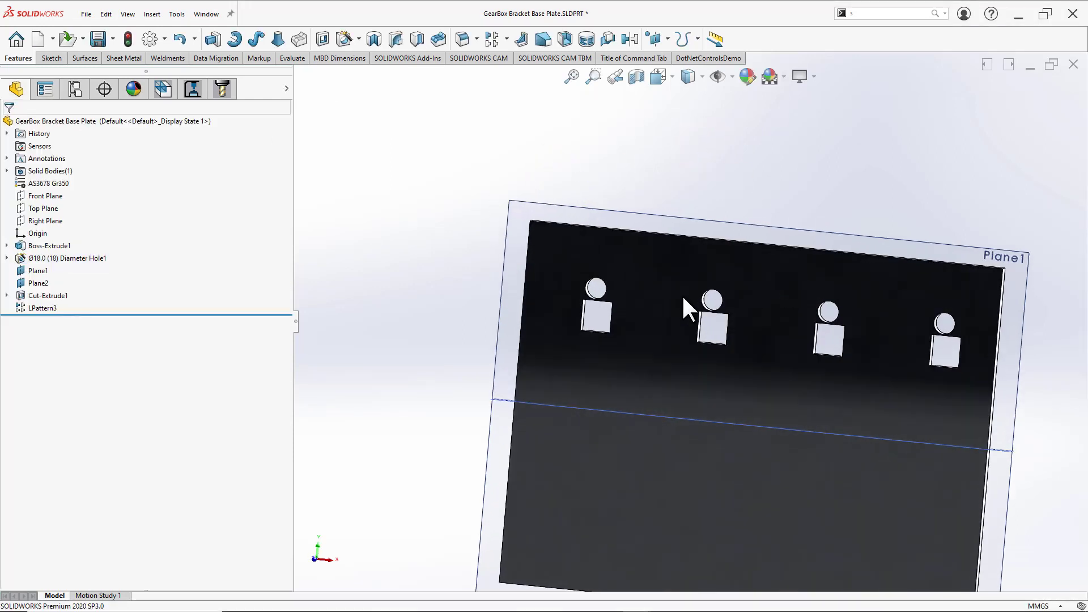
{"action": "middle_click_drag", "start_coordinate": [681, 294], "coordinate": [659, 314]}
{"action": "left_click", "coordinate": [638, 298]}
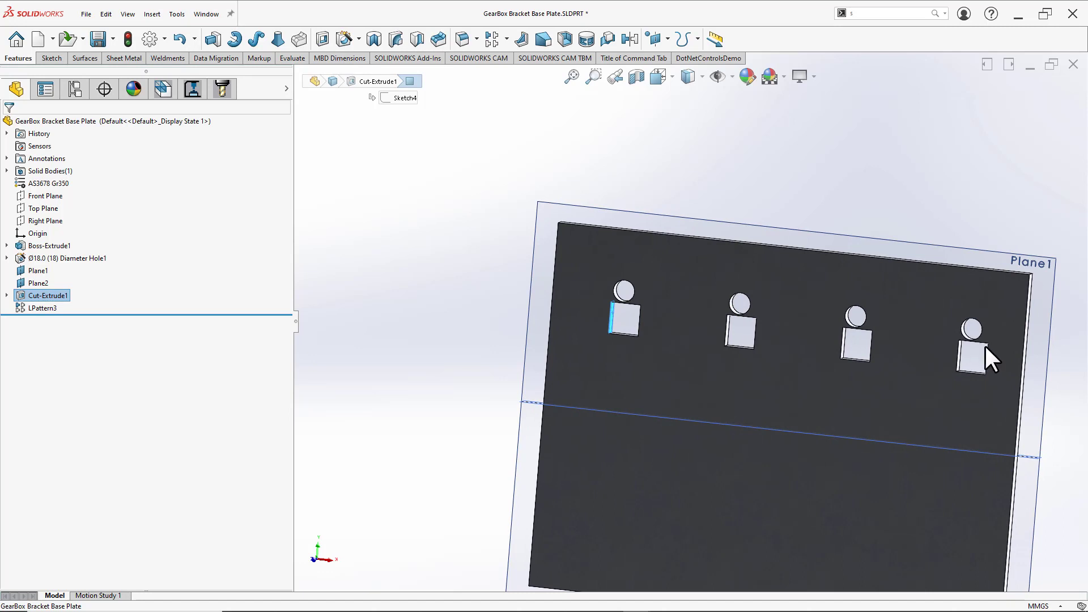
{"action": "middle_click_drag", "start_coordinate": [981, 359], "coordinate": [1059, 371]}
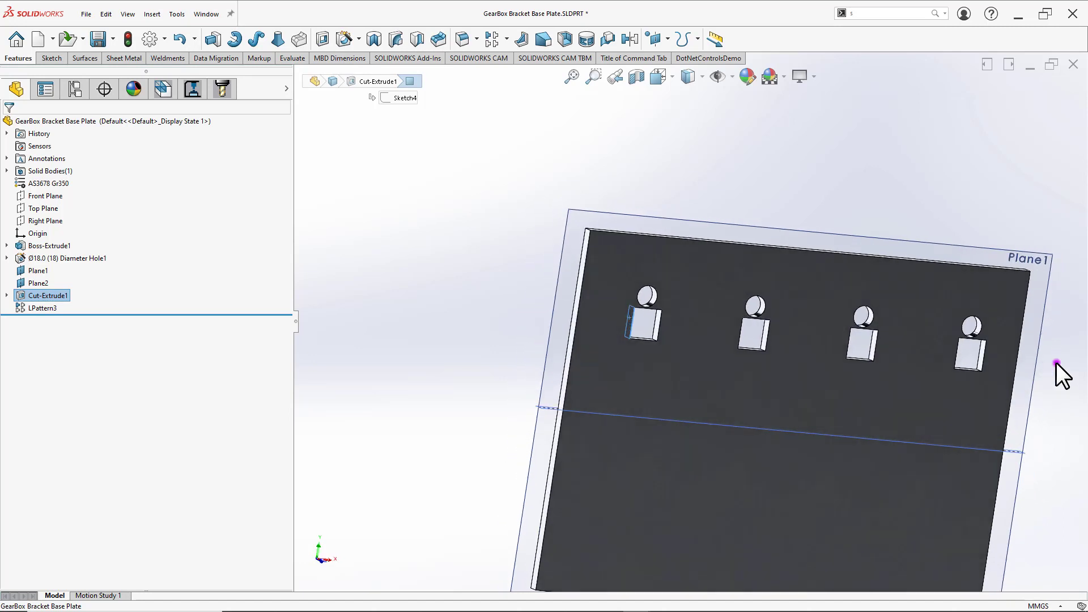
{"action": "left_click", "coordinate": [1057, 363]}
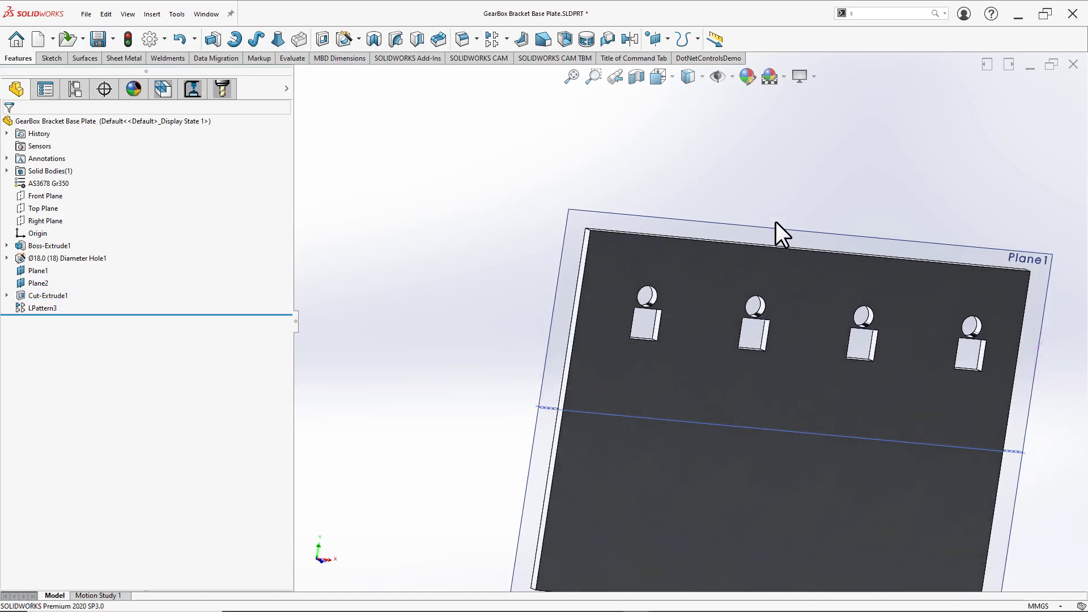
Step: Measure the distance between the last patterned square cutout's outer face and the plate's nearest end face, and close the measurement
{"action": "key", "text": "m"}
{"action": "scroll", "coordinate": [651, 324], "scroll_direction": "down", "scroll_amount": 2}
{"action": "scroll", "coordinate": [680, 323], "scroll_direction": "up", "scroll_amount": 3}
{"action": "scroll", "coordinate": [964, 341], "scroll_direction": "down", "scroll_amount": 3}
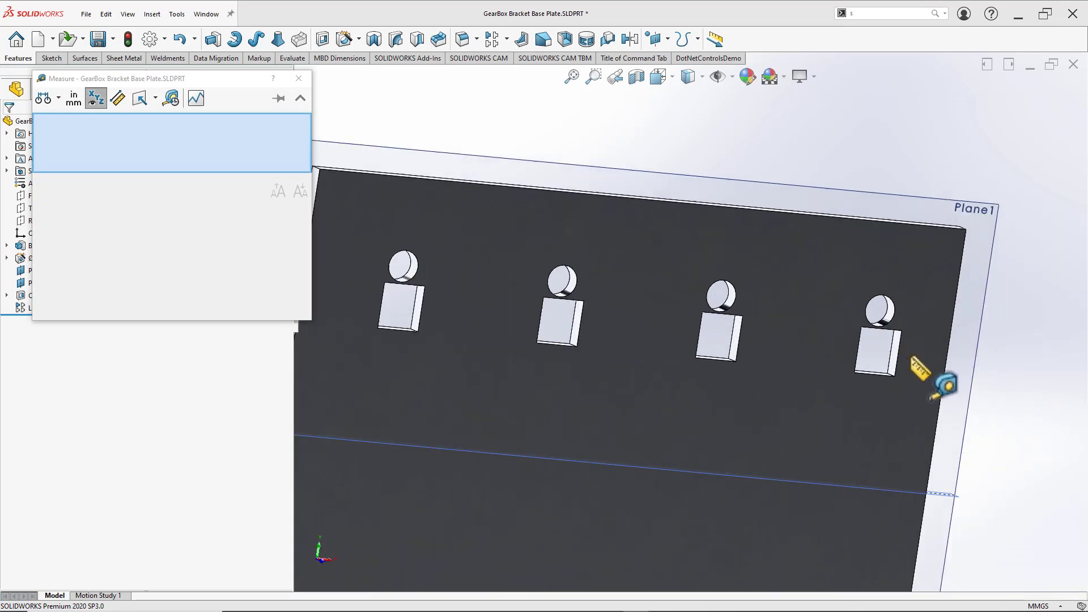
{"action": "scroll", "coordinate": [910, 358], "scroll_direction": "down", "scroll_amount": 2}
{"action": "left_click", "coordinate": [863, 343]}
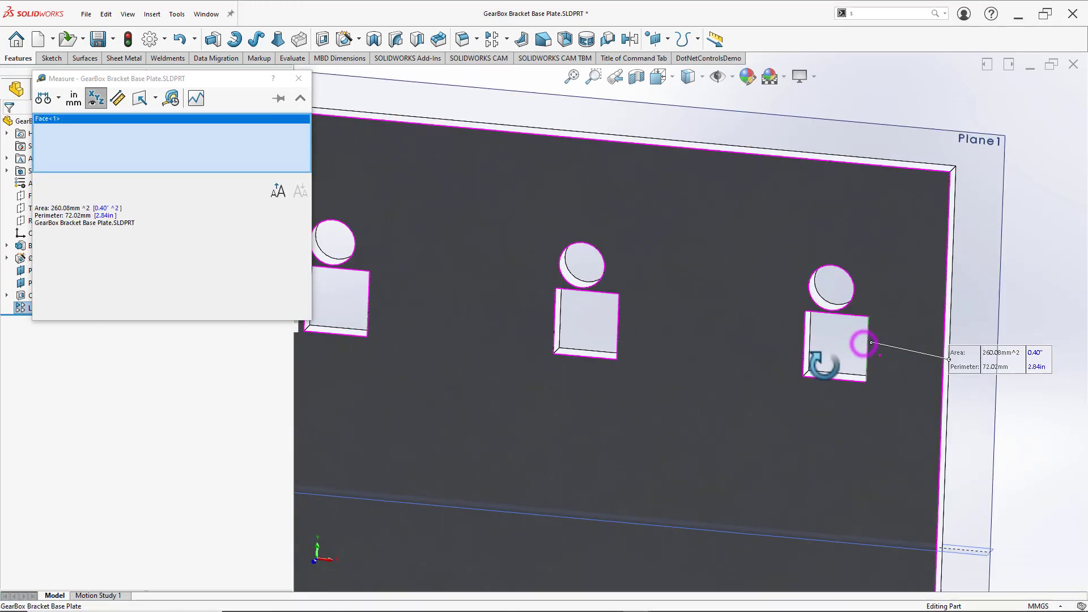
{"action": "left_click", "coordinate": [947, 313]}
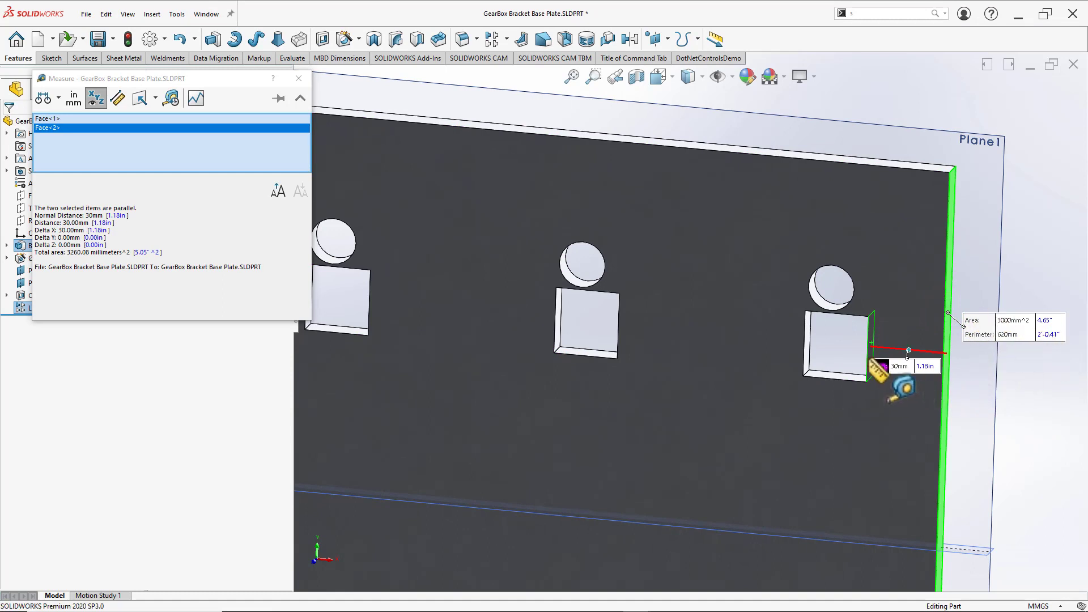
{"action": "left_click_drag", "start_coordinate": [883, 368], "coordinate": [821, 360]}
{"action": "scroll", "coordinate": [842, 368], "scroll_direction": "up", "scroll_amount": 3}
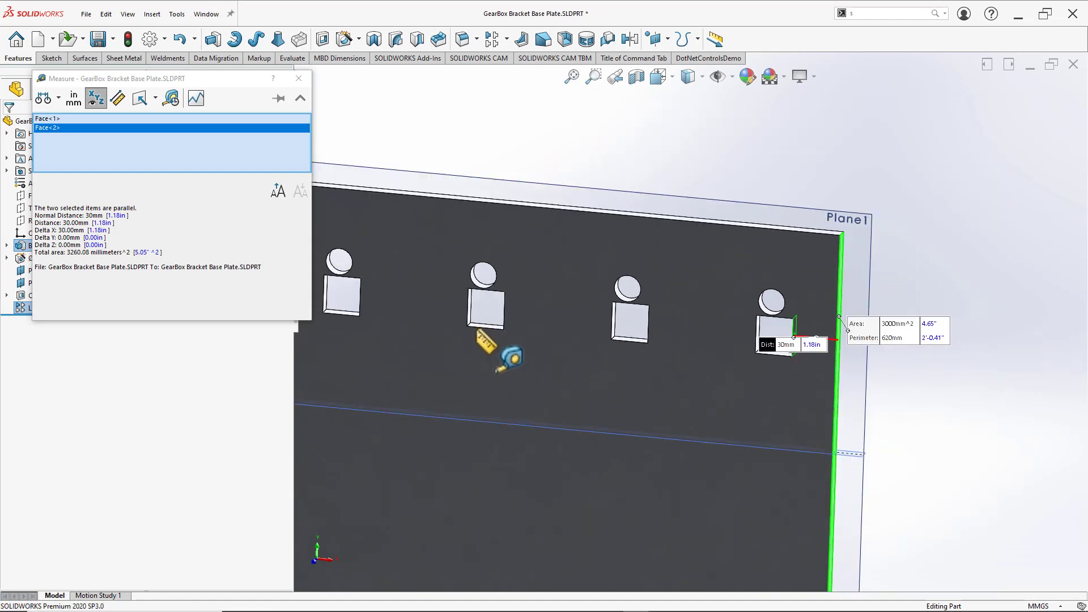
{"action": "key", "text": "Escape"}
Step: Measure the distance from the seed square cutout's outer face to the plate end face beside it, and close the measurement
{"action": "middle_click_drag", "start_coordinate": [453, 306], "coordinate": [722, 317], "text": "ctrl"}
{"action": "key", "text": "m"}
{"action": "middle_click_drag", "start_coordinate": [620, 340], "coordinate": [544, 267]}
{"action": "left_click", "coordinate": [594, 300]}
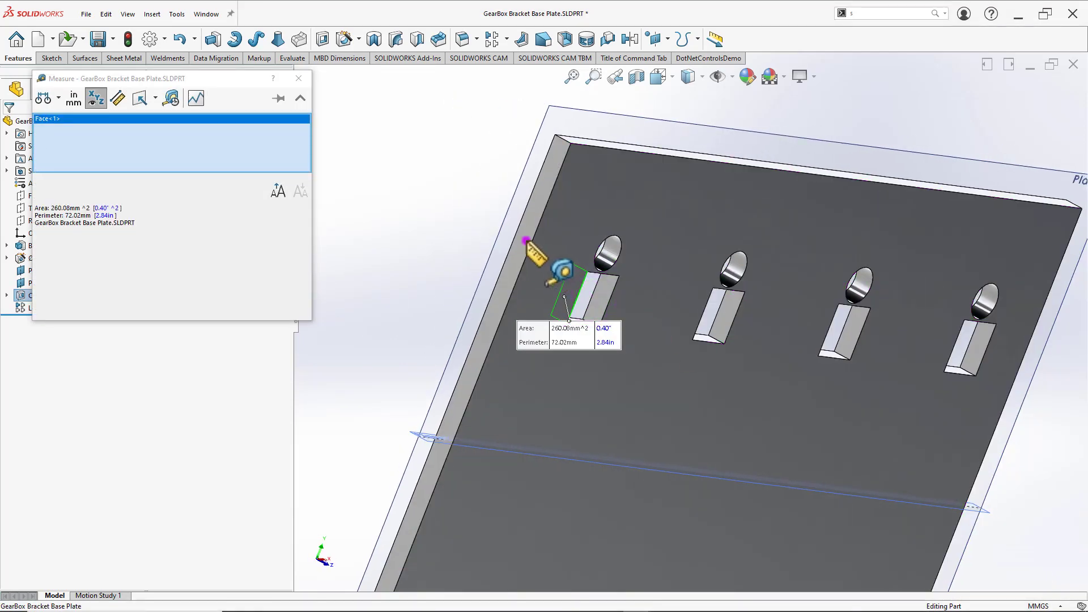
{"action": "left_click", "coordinate": [524, 239]}
{"action": "scroll", "coordinate": [646, 309], "scroll_direction": "up", "scroll_amount": 2}
{"action": "middle_click_drag", "start_coordinate": [643, 298], "coordinate": [566, 278]}
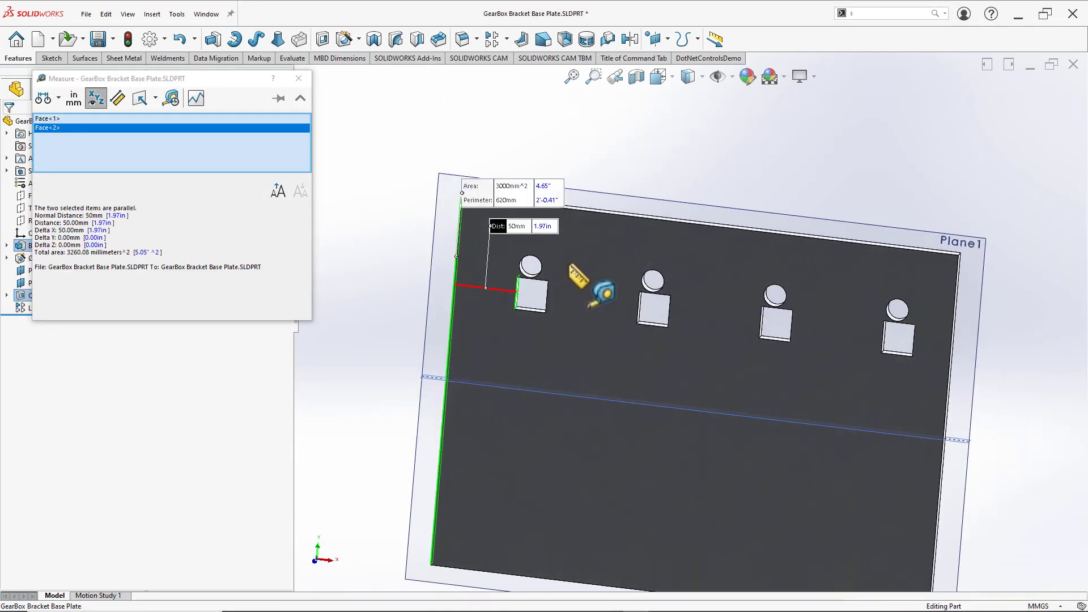
{"action": "key", "text": "Escape"}
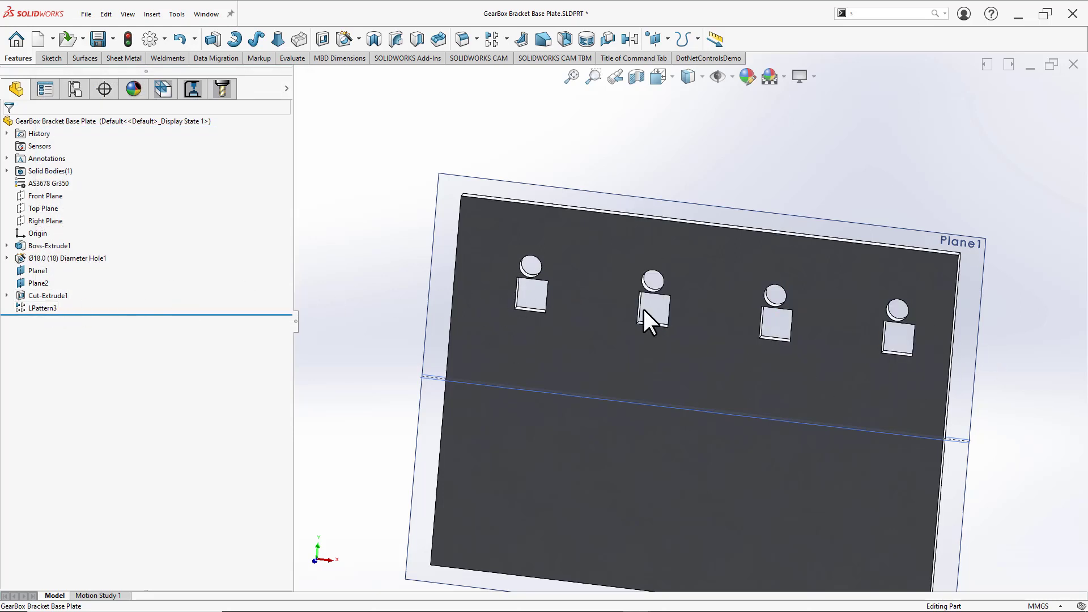
{"action": "scroll", "coordinate": [691, 428], "scroll_direction": "up", "scroll_amount": 3}
{"action": "scroll", "coordinate": [603, 307], "scroll_direction": "down", "scroll_amount": 5}
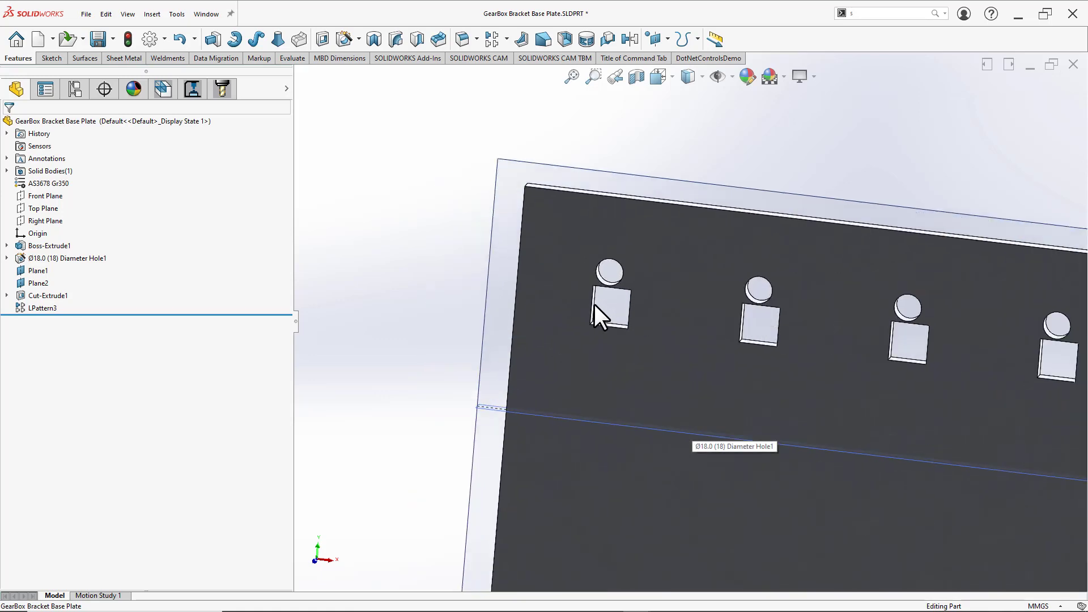
{"action": "scroll", "coordinate": [739, 362], "scroll_direction": "up", "scroll_amount": 10}
{"action": "left_click", "coordinate": [726, 349]}
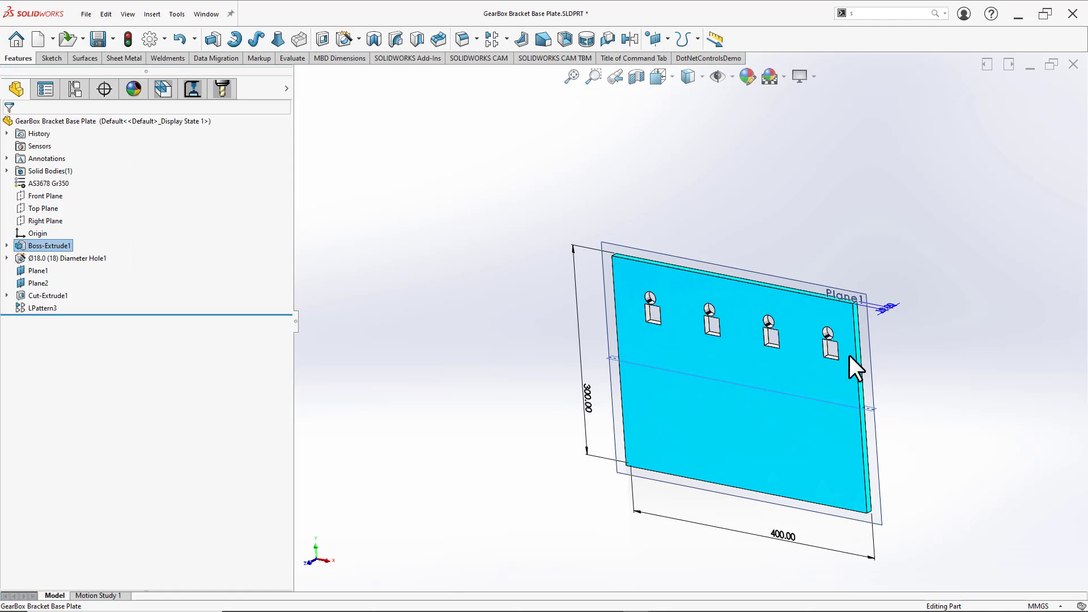
{"action": "left_click", "coordinate": [744, 233]}
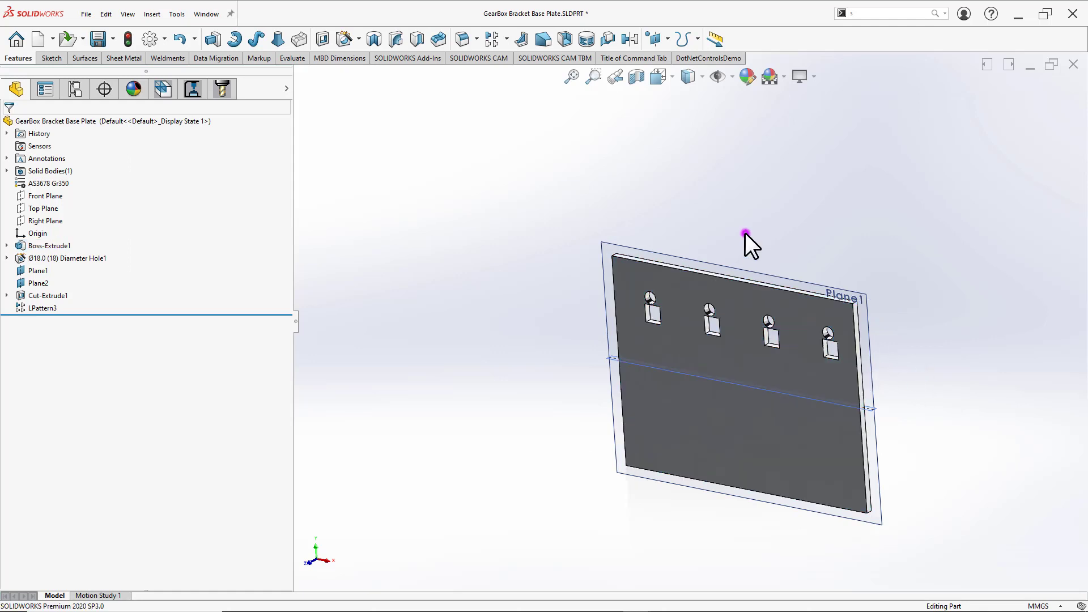
Step: Edit the linear pattern of hole and square cutout and start an equation in its up-to-reference offset distance
{"action": "left_click", "coordinate": [41, 308]}
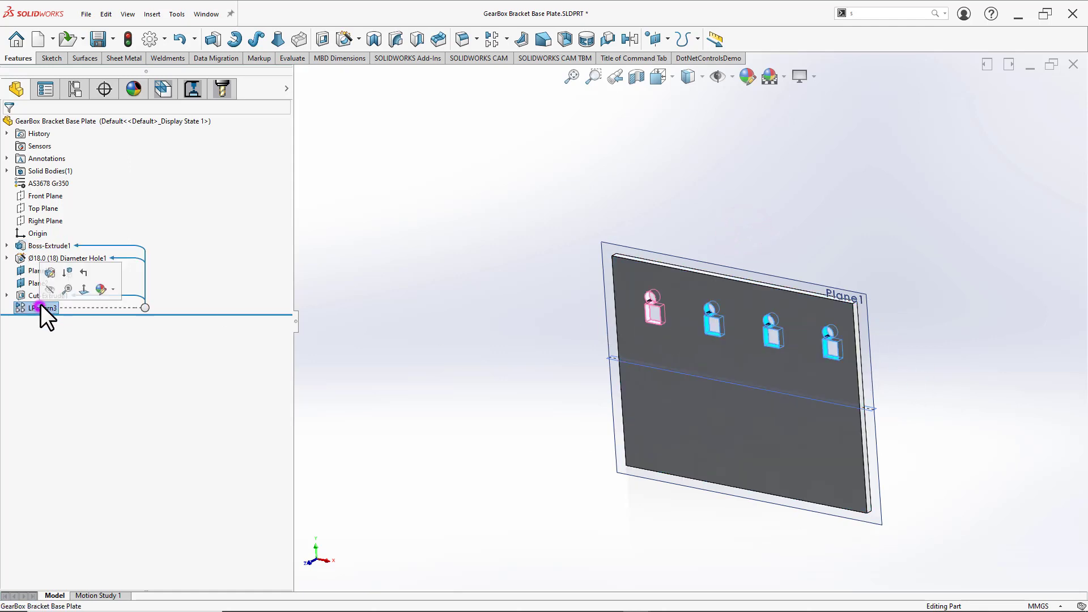
{"action": "left_click", "coordinate": [49, 277]}
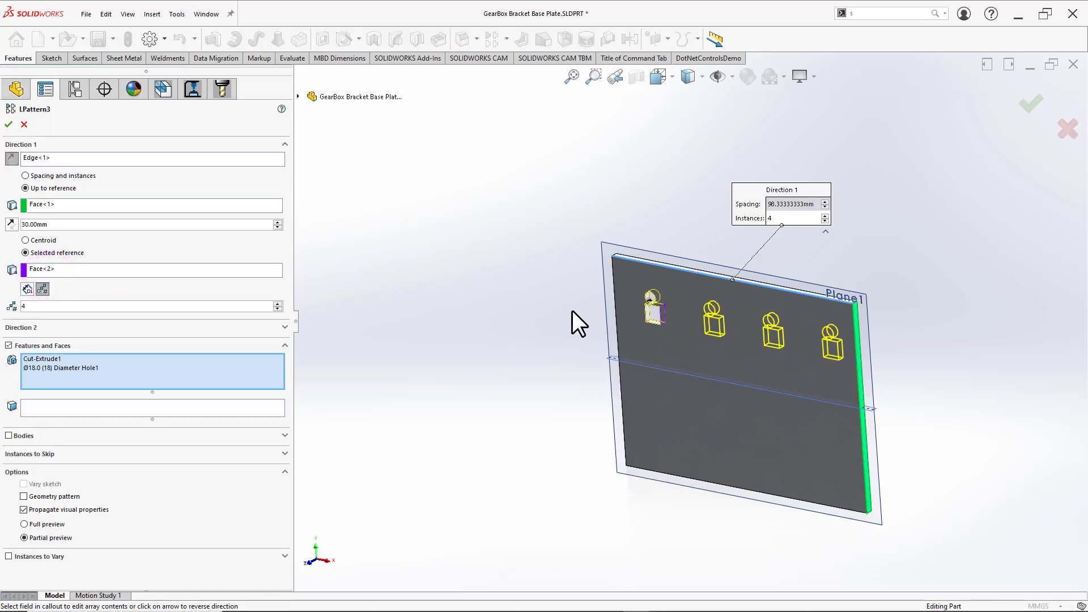
{"action": "left_click", "coordinate": [74, 225]}
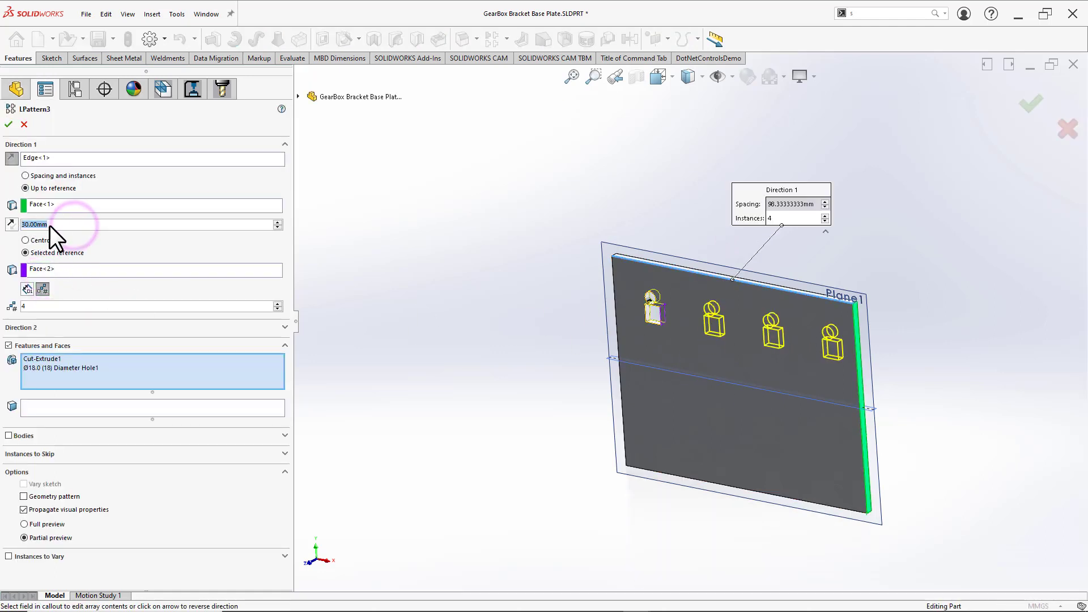
{"action": "double_click", "coordinate": [68, 225]}
{"action": "type", "text": "="}
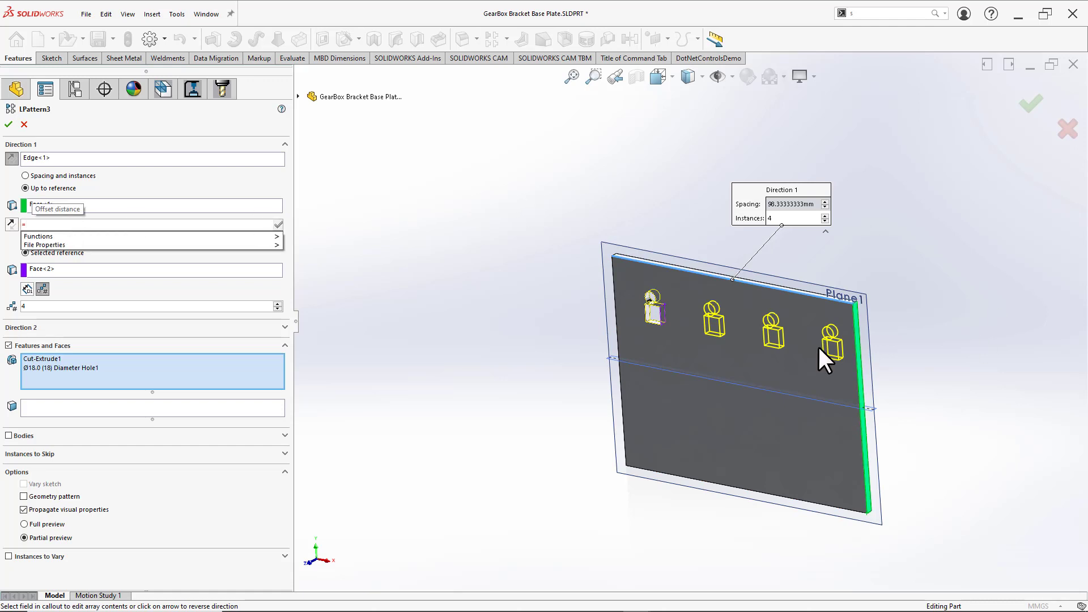
Step: Clear the linear pattern's feature selection and reselect the seed hole and seed square cutout as patterned features
{"action": "scroll", "coordinate": [651, 310], "scroll_direction": "down", "scroll_amount": 4}
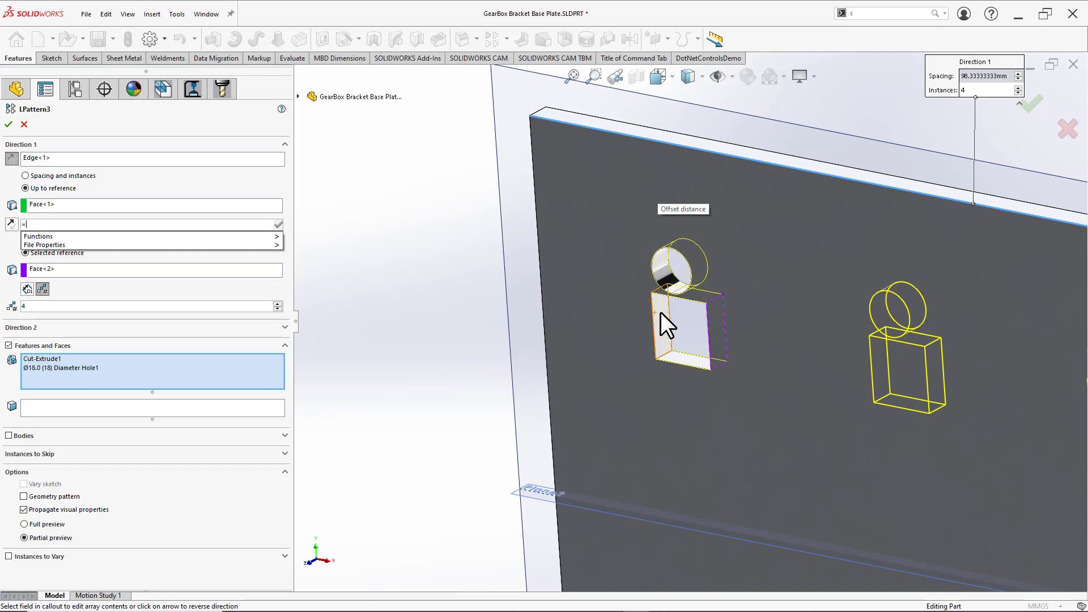
{"action": "left_click", "coordinate": [661, 312]}
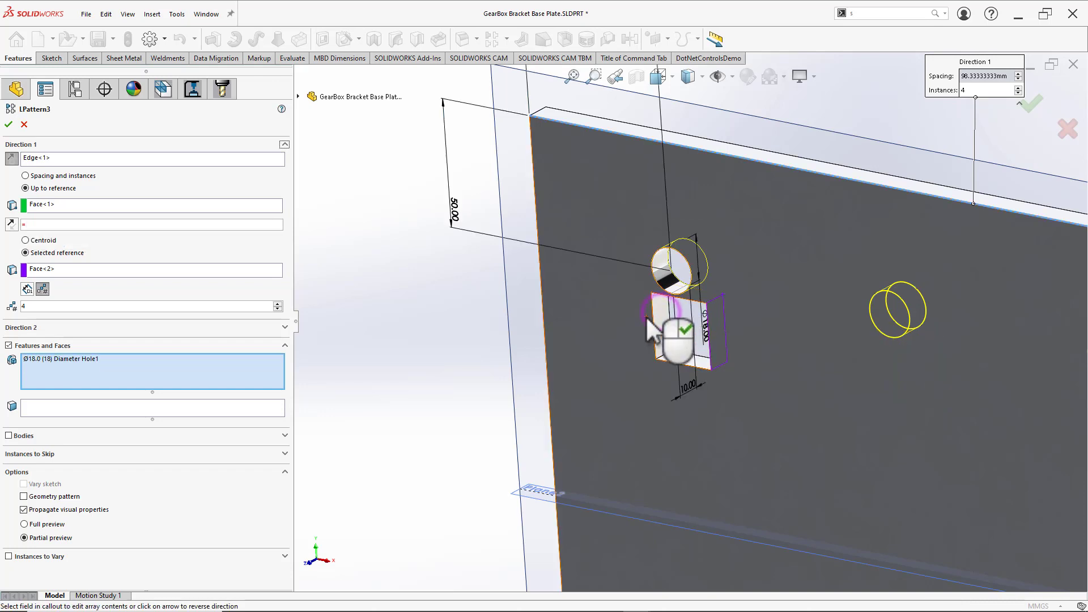
{"action": "scroll", "coordinate": [645, 315], "scroll_direction": "up", "scroll_amount": 3}
{"action": "scroll", "coordinate": [645, 315], "scroll_direction": "down", "scroll_amount": 3}
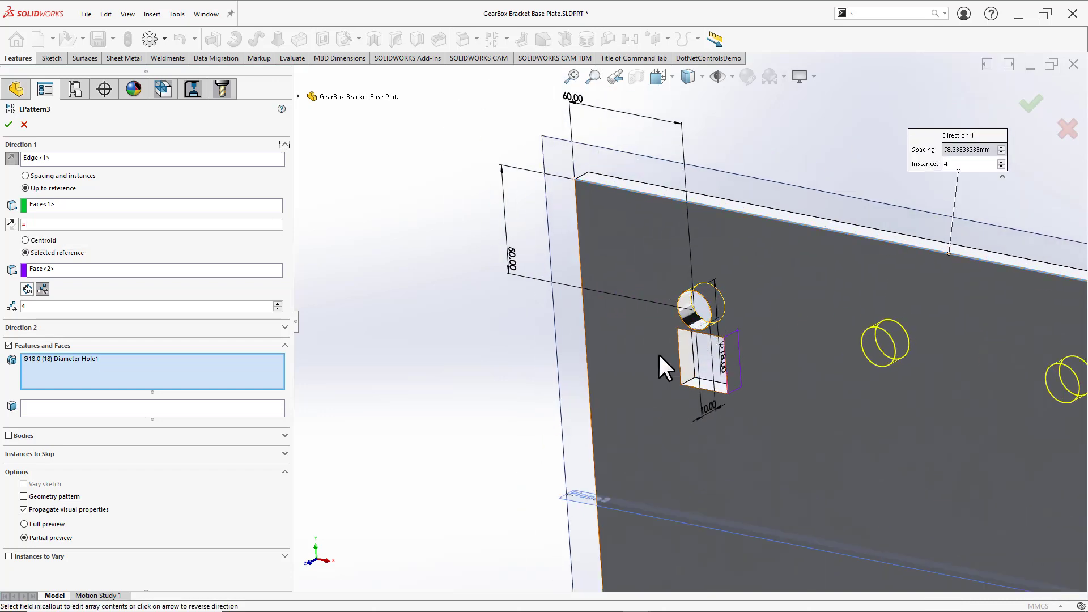
{"action": "right_click", "coordinate": [77, 360]}
{"action": "left_click", "coordinate": [113, 368]}
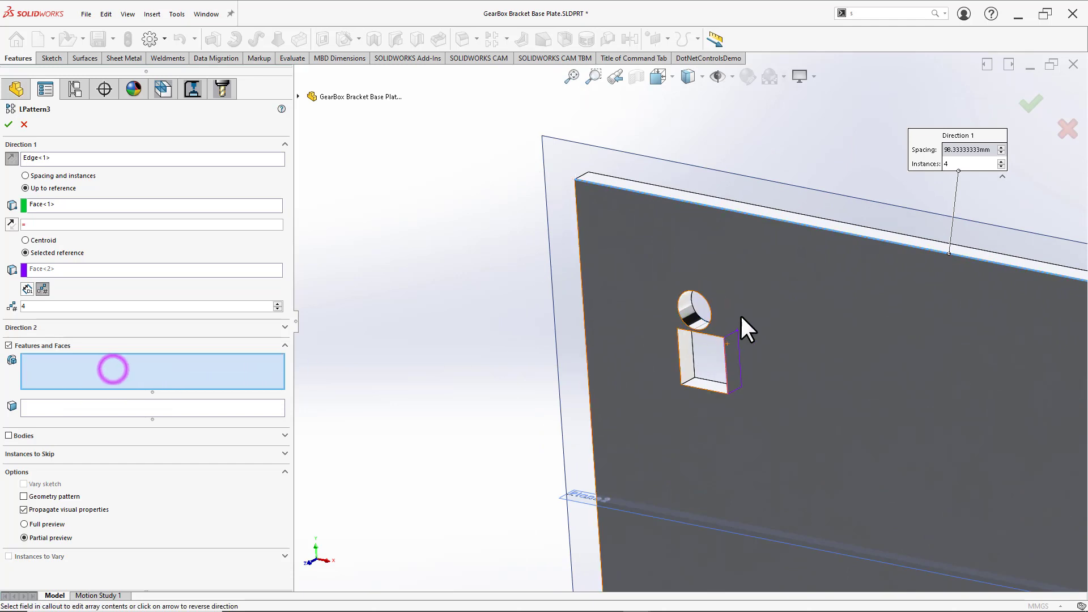
{"action": "left_click", "coordinate": [690, 312]}
{"action": "left_click", "coordinate": [684, 354]}
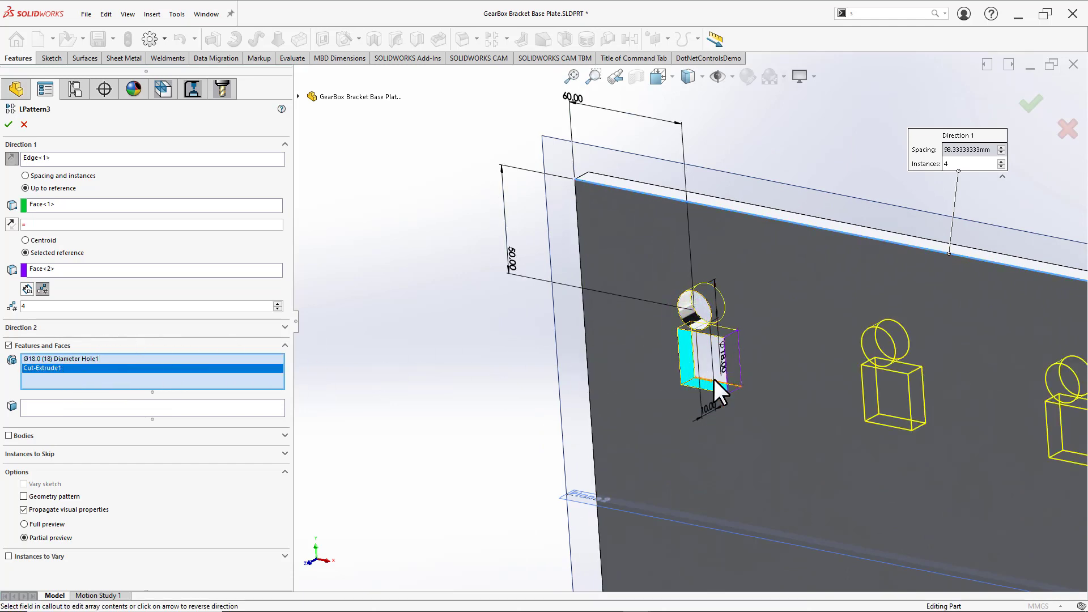
Step: Try to link the pattern's offset distance to the seed hole's depth dimension, "Thru Hole Depth@Sketch3"
{"action": "scroll", "coordinate": [714, 377], "scroll_direction": "up", "scroll_amount": 3}
{"action": "scroll", "coordinate": [698, 339], "scroll_direction": "down", "scroll_amount": 3}
{"action": "scroll", "coordinate": [680, 315], "scroll_direction": "up", "scroll_amount": 2}
{"action": "scroll", "coordinate": [684, 301], "scroll_direction": "down", "scroll_amount": 2}
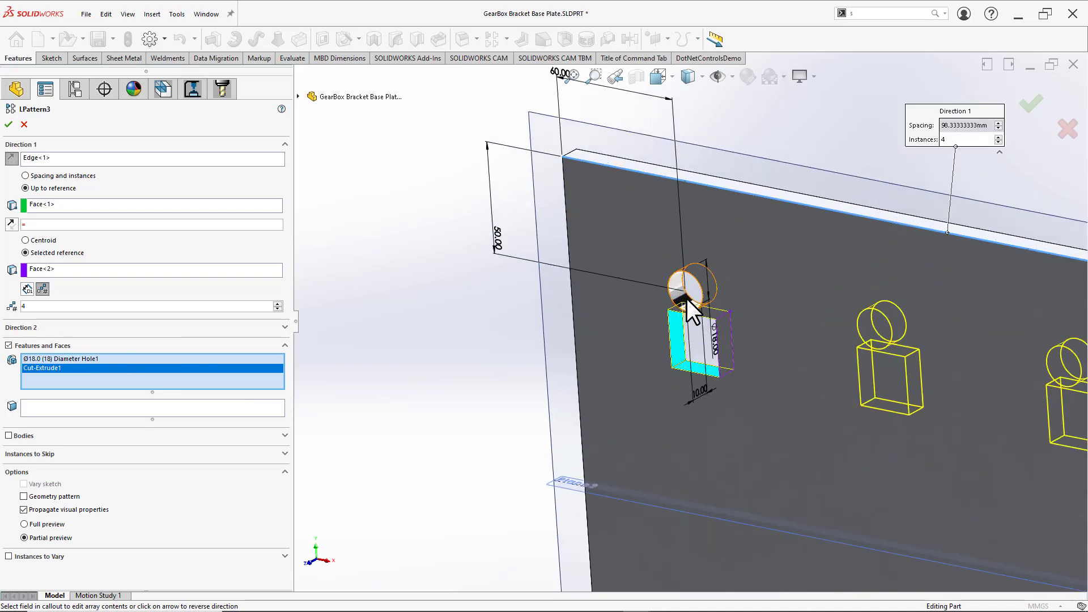
{"action": "left_click", "coordinate": [780, 131]}
{"action": "left_click", "coordinate": [49, 224]}
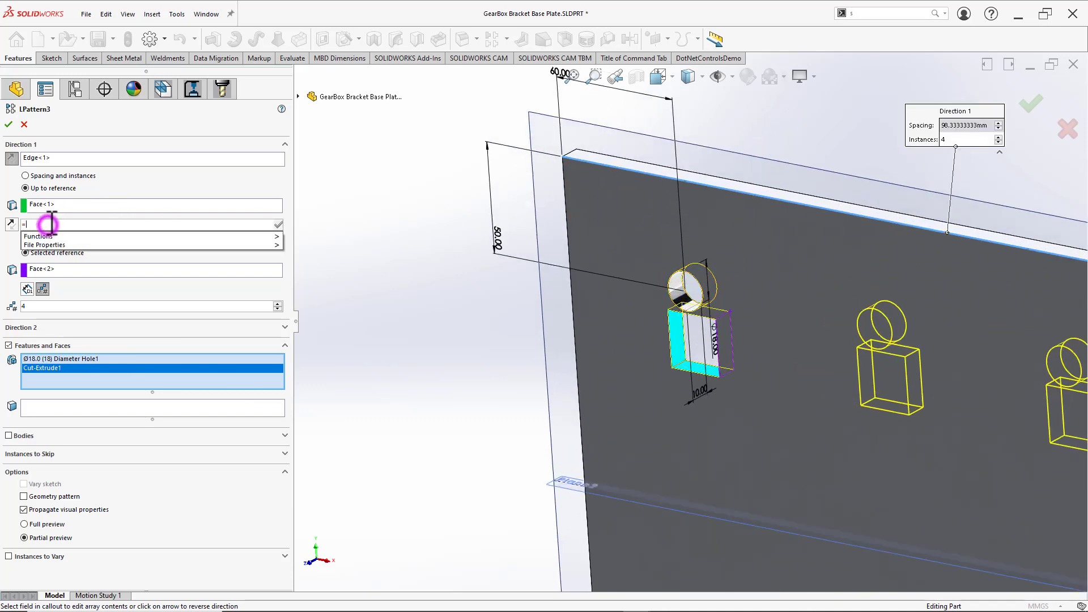
{"action": "left_click", "coordinate": [114, 221]}
{"action": "left_click", "coordinate": [703, 370]}
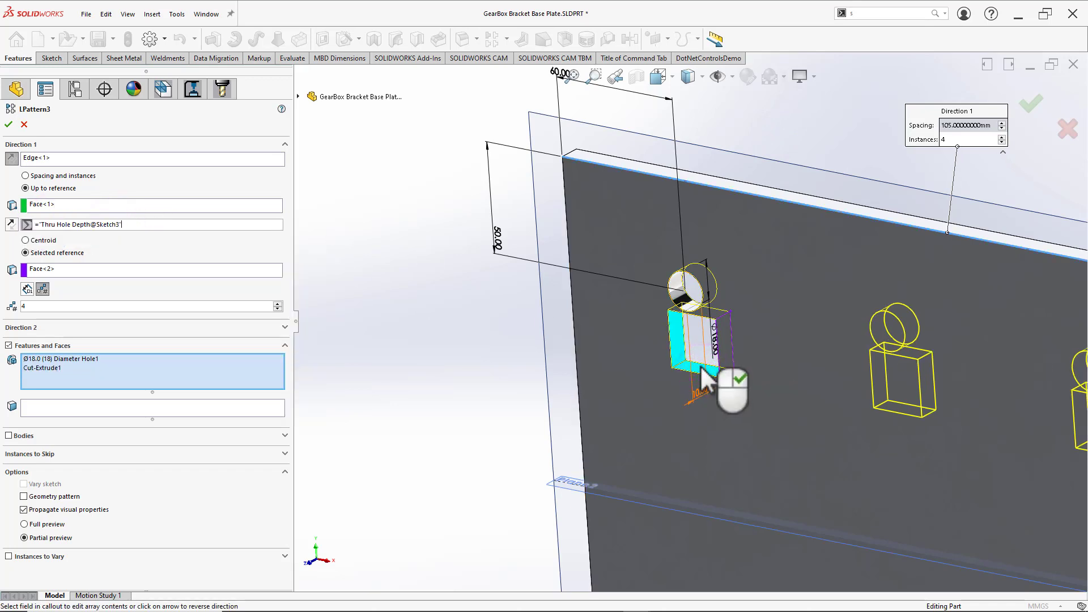
Step: Reselect the seed square cutout and seed hole in the pattern's features so the cutout's sketch dimensions are displayed
{"action": "left_click", "coordinate": [674, 349]}
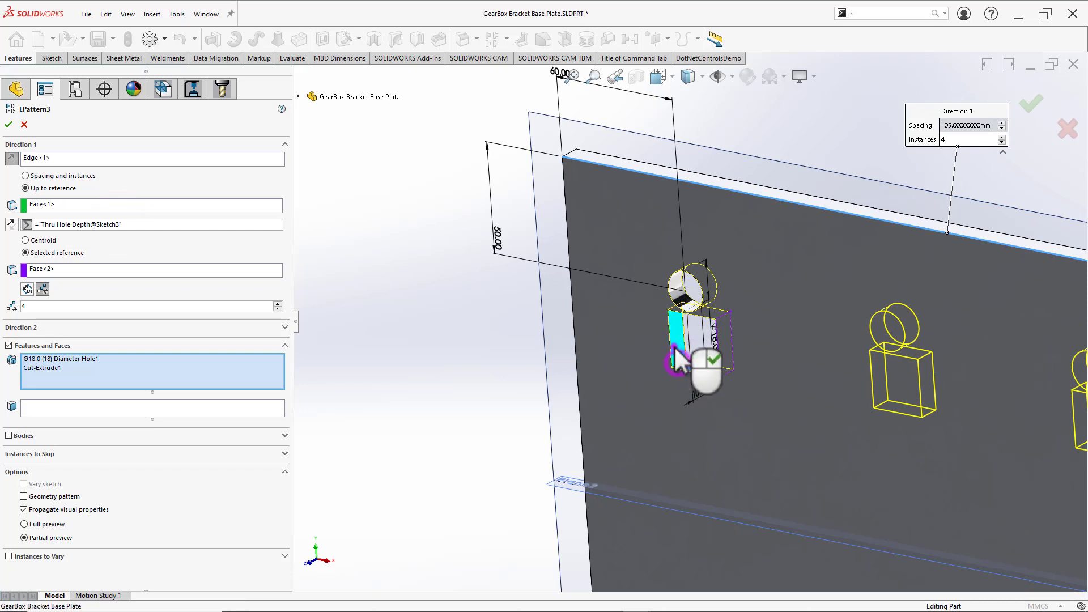
{"action": "left_click", "coordinate": [676, 314]}
{"action": "left_click", "coordinate": [677, 298]}
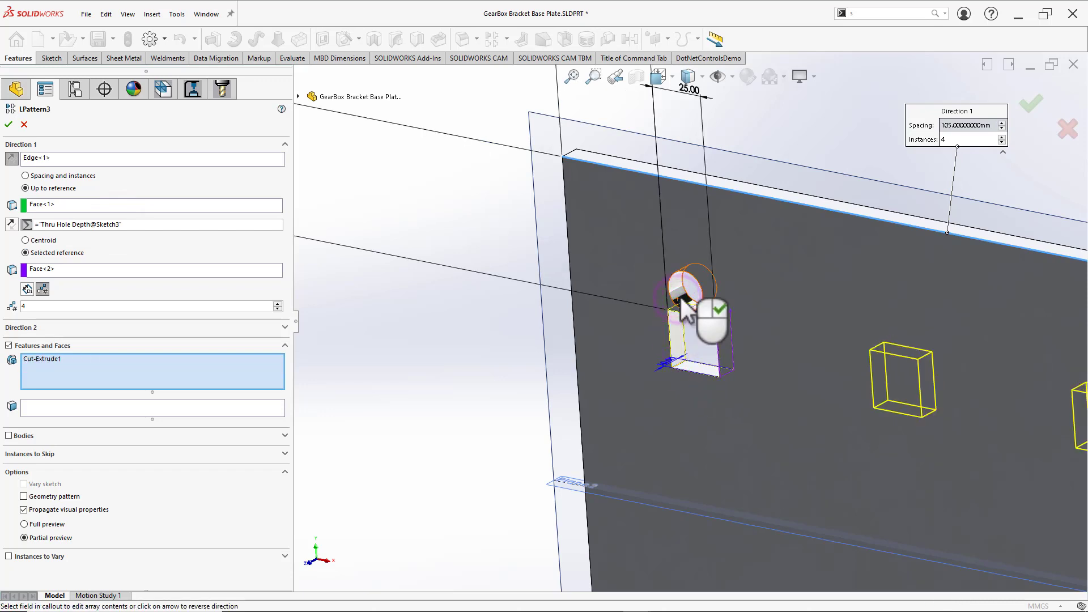
{"action": "scroll", "coordinate": [683, 306], "scroll_direction": "up", "scroll_amount": 3}
{"action": "scroll", "coordinate": [691, 337], "scroll_direction": "down", "scroll_amount": 2}
{"action": "scroll", "coordinate": [692, 318], "scroll_direction": "up", "scroll_amount": 3}
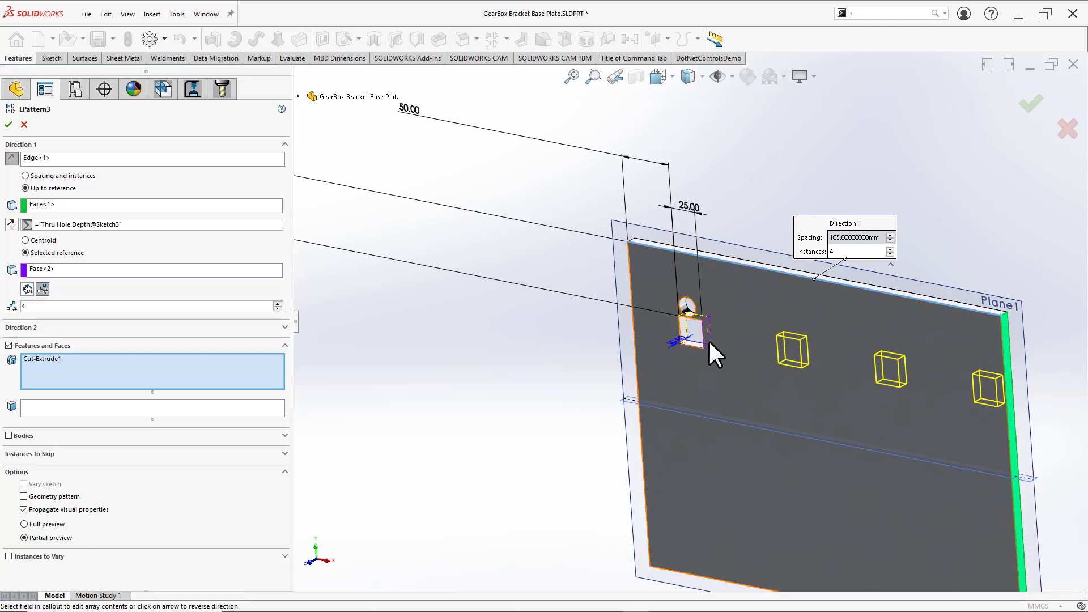
{"action": "left_click", "coordinate": [685, 309]}
{"action": "scroll", "coordinate": [583, 343], "scroll_direction": "up", "scroll_amount": 1}
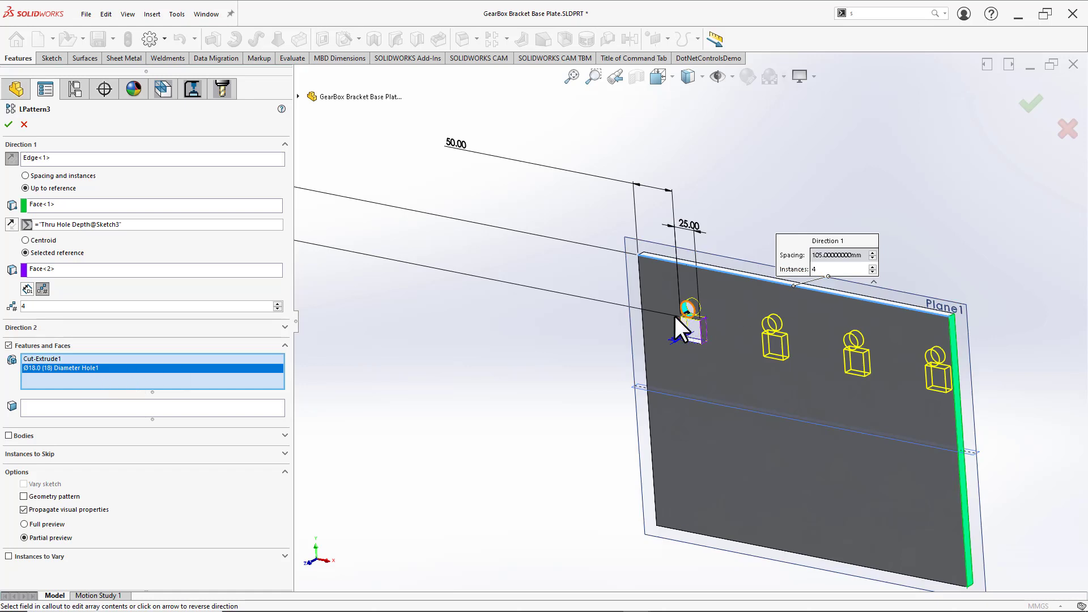
Step: Link the pattern's offset distance by equation to the seed cutout's 50 mm distance from the plate's end edge, "D1@Sketch4"
{"action": "double_click", "coordinate": [130, 223]}
{"action": "type", "text": "="}
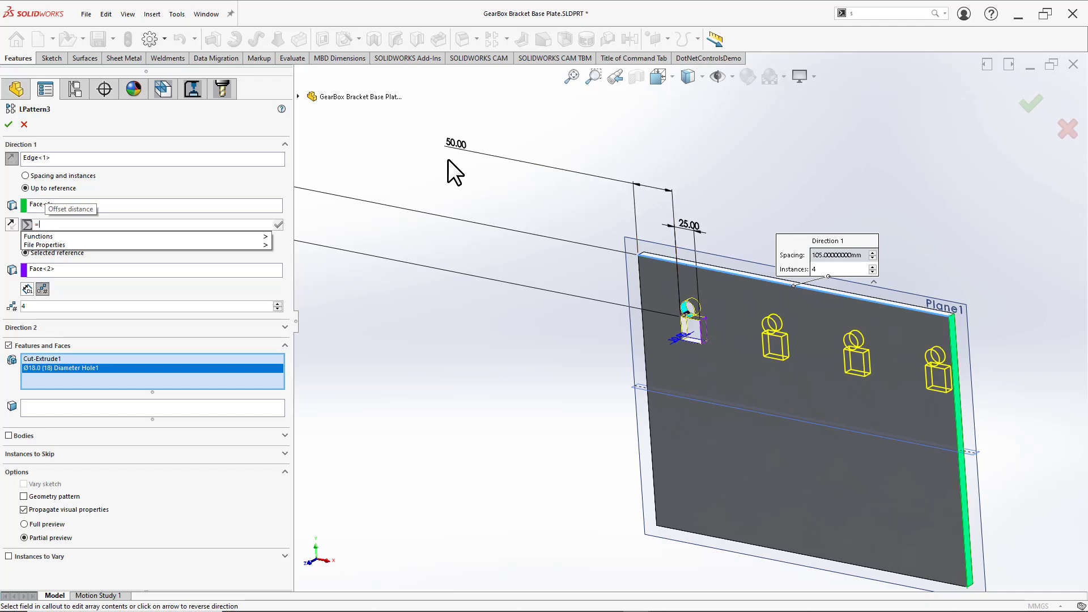
{"action": "mouse_move", "coordinate": [94, 238]}
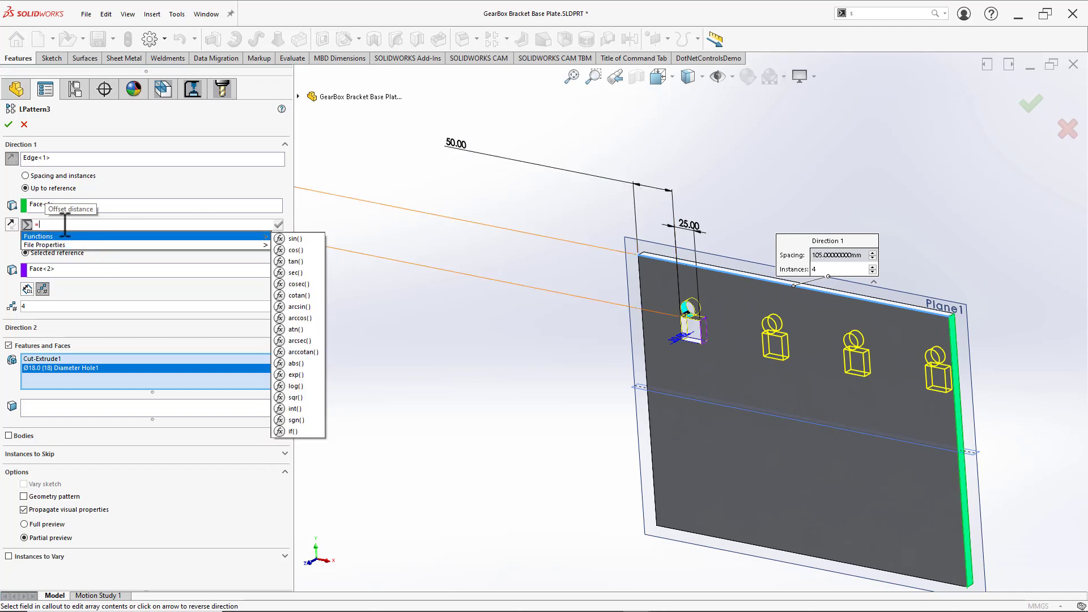
{"action": "left_click", "coordinate": [452, 147]}
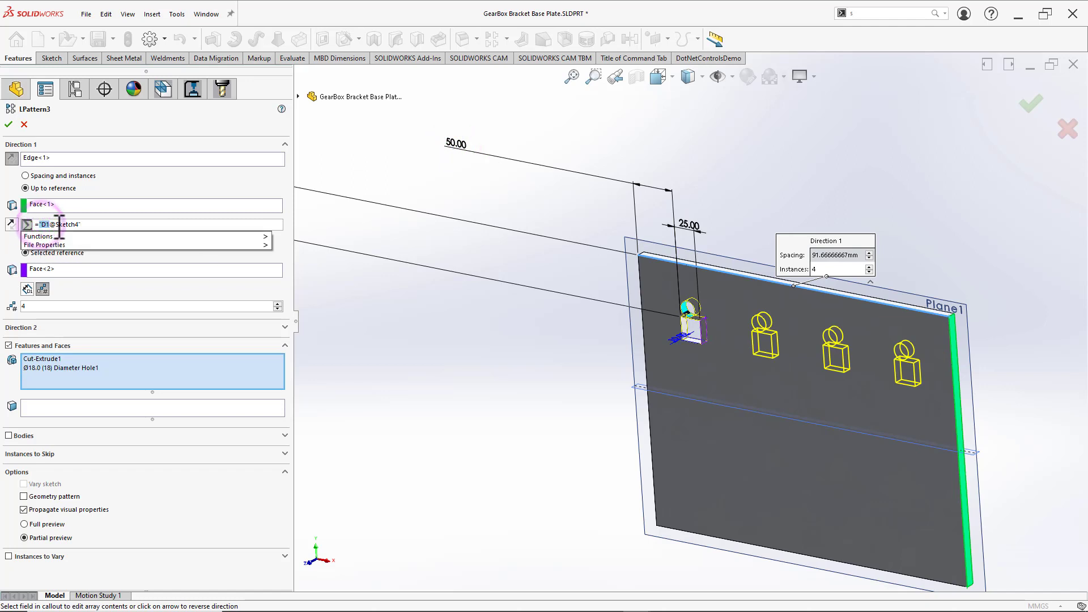
{"action": "left_click", "coordinate": [83, 224]}
{"action": "left_click_drag", "start_coordinate": [83, 224], "coordinate": [42, 224]}
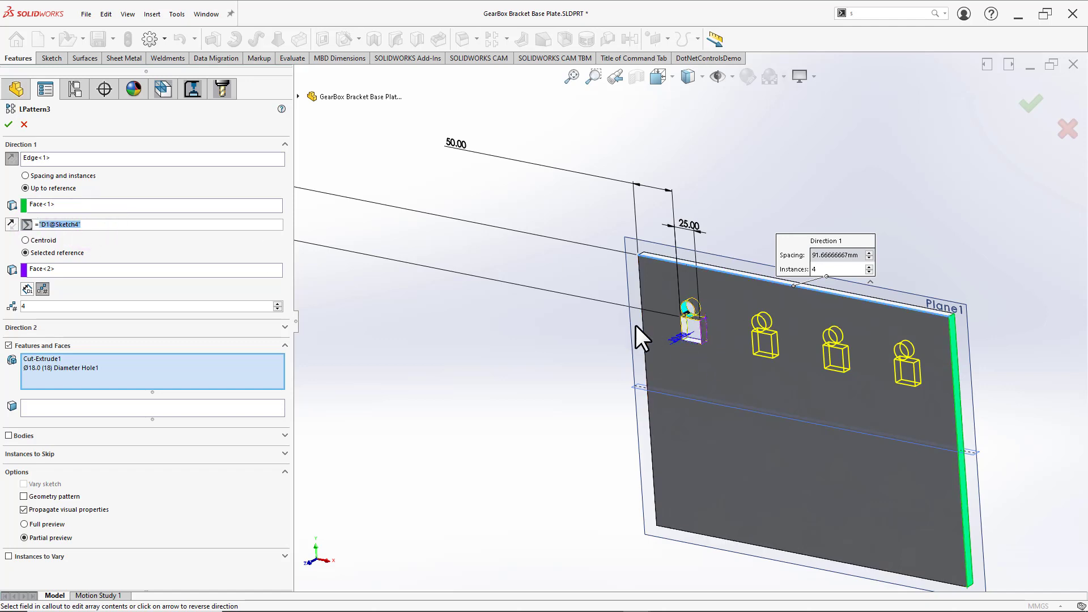
{"action": "scroll", "coordinate": [695, 327], "scroll_direction": "down", "scroll_amount": 1}
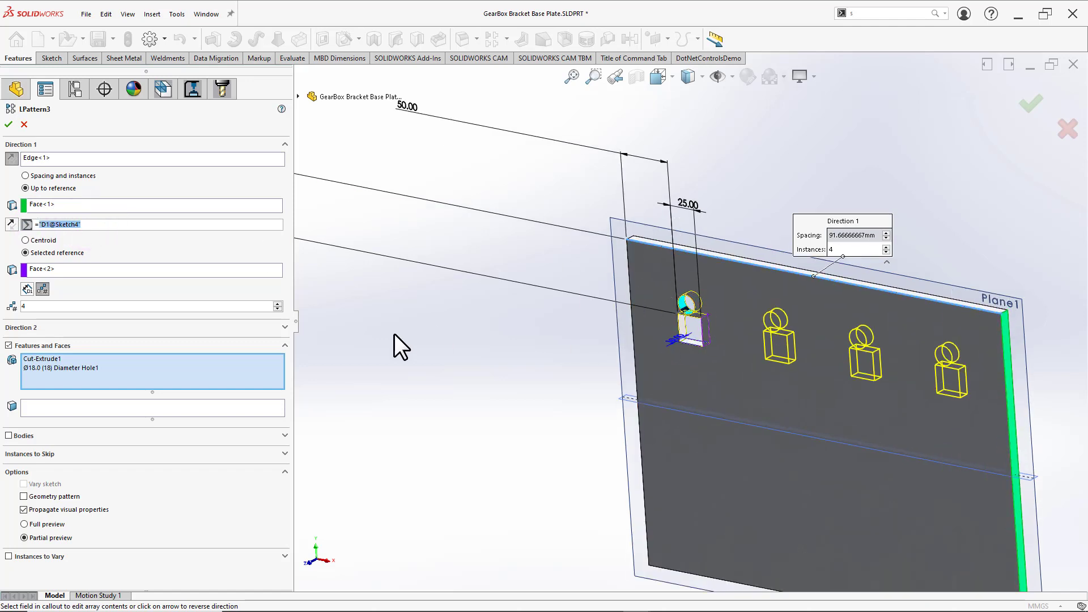
Step: Review the equation link in the pattern's offset distance and finish the four-instance linear pattern of the hole and square cutout
{"action": "scroll", "coordinate": [391, 334], "scroll_direction": "up", "scroll_amount": 2}
{"action": "left_click", "coordinate": [42, 224]}
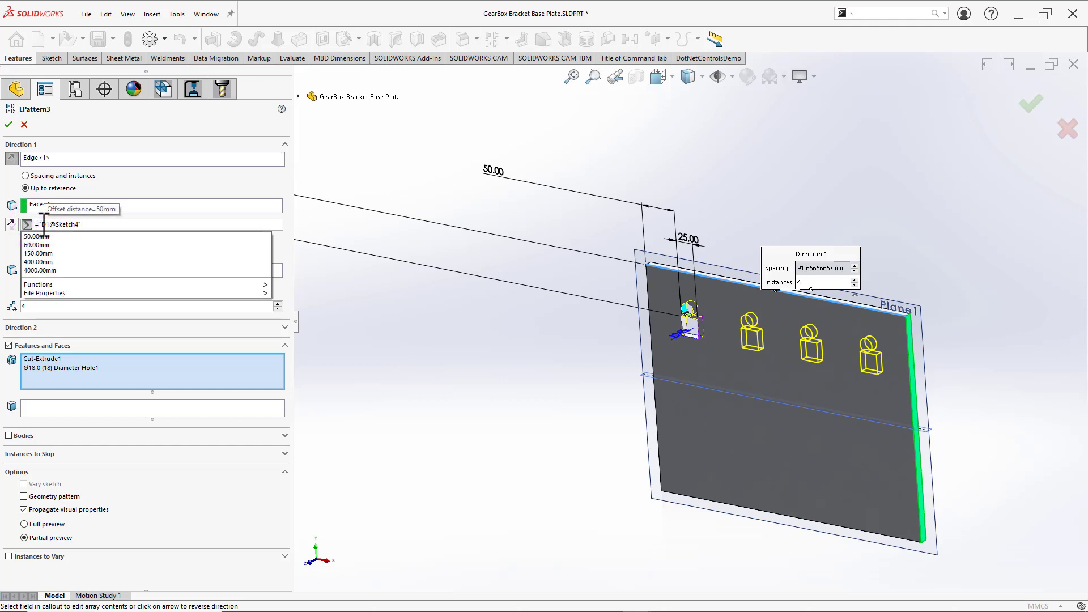
{"action": "left_click", "coordinate": [45, 223]}
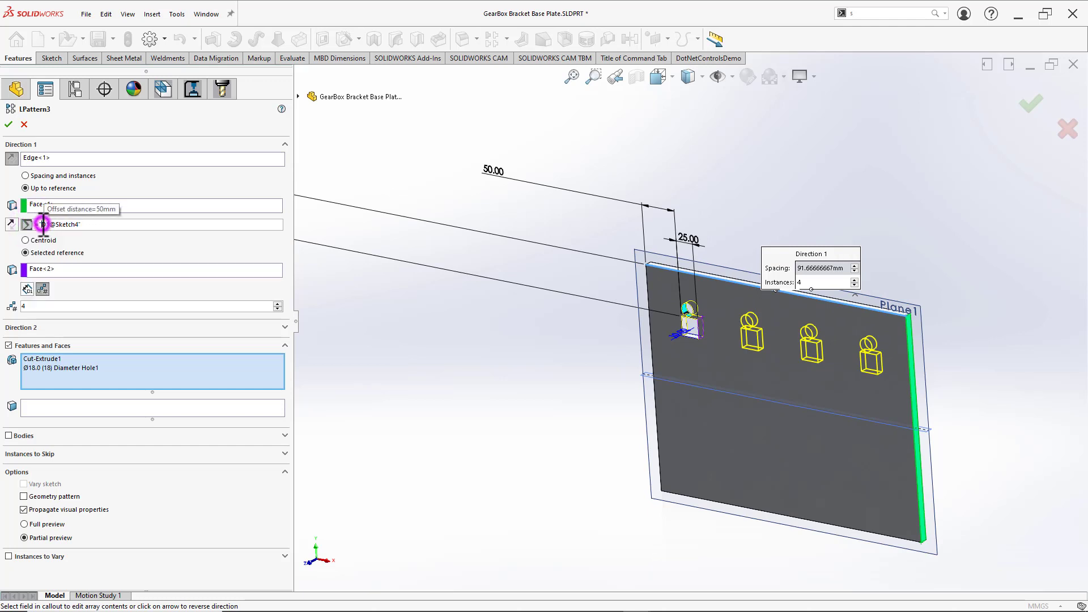
{"action": "left_click", "coordinate": [85, 224]}
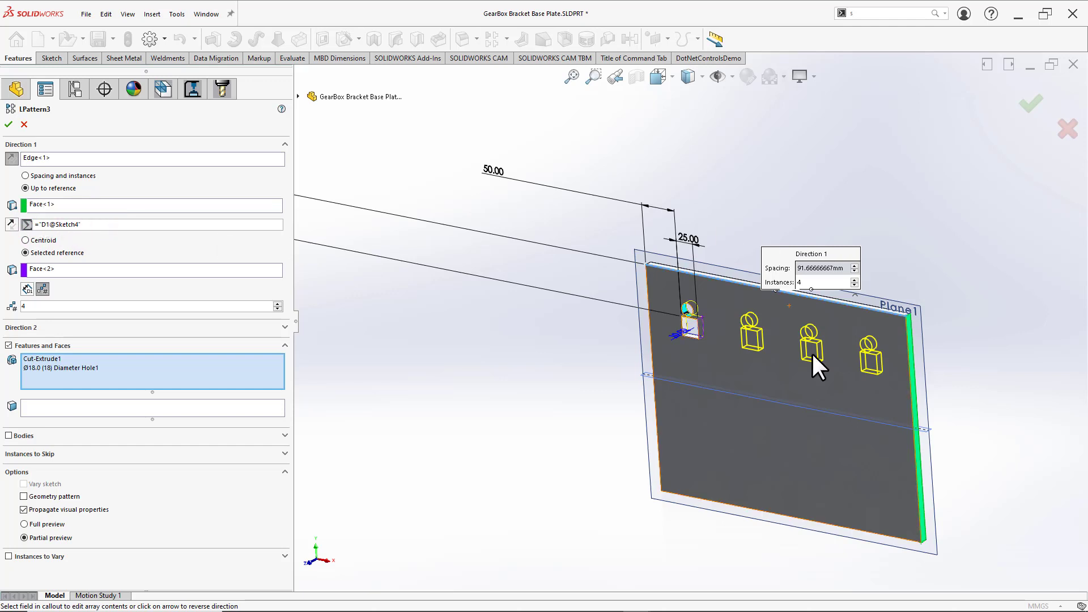
{"action": "middle_click_drag", "start_coordinate": [836, 324], "coordinate": [751, 244]}
{"action": "left_click", "coordinate": [1029, 104]}
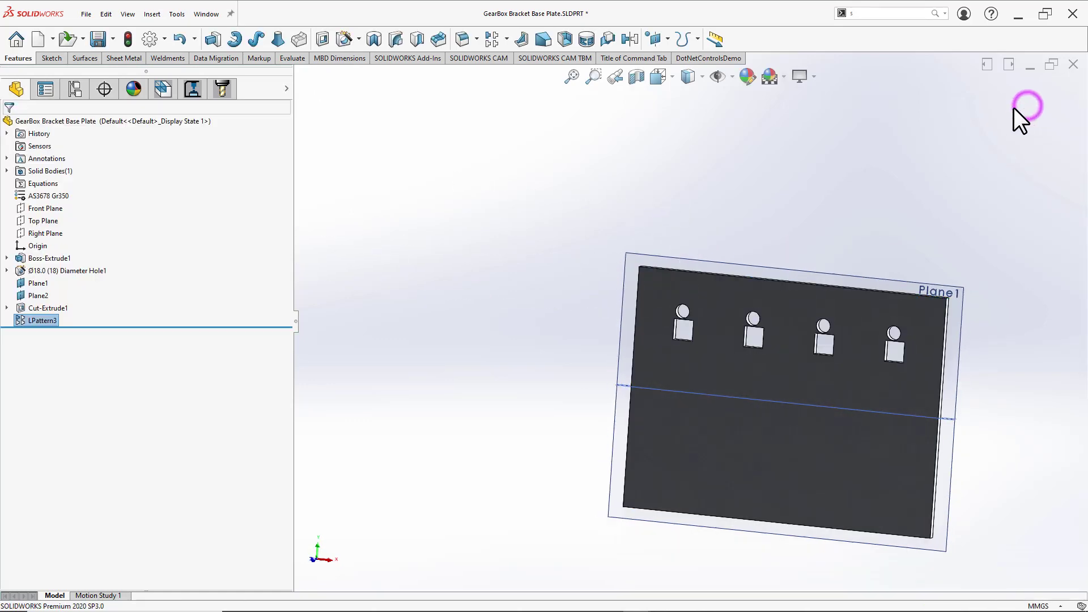
Step: Measure the distance from the outer side face of the last patterned square cutout to the plate's end face
{"action": "scroll", "coordinate": [911, 360], "scroll_direction": "down", "scroll_amount": 3}
{"action": "middle_click_drag", "start_coordinate": [911, 361], "coordinate": [984, 372]}
{"action": "key", "text": "m"}
{"action": "scroll", "coordinate": [856, 346], "scroll_direction": "down", "scroll_amount": 2}
{"action": "left_click", "coordinate": [824, 335]}
{"action": "scroll", "coordinate": [824, 335], "scroll_direction": "up", "scroll_amount": 3}
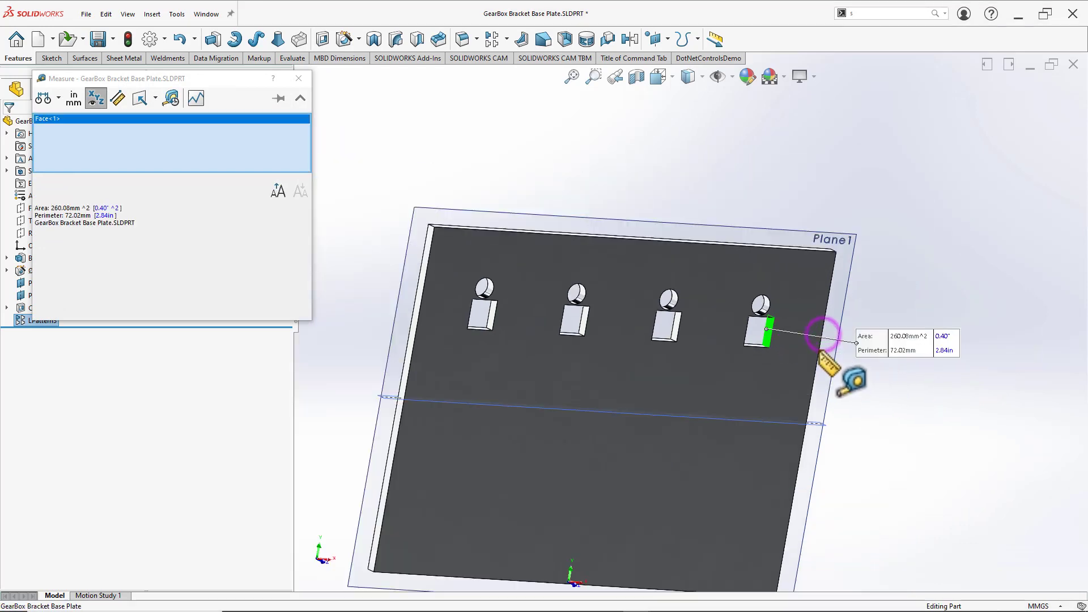
{"action": "middle_click_drag", "start_coordinate": [825, 339], "coordinate": [682, 365]}
{"action": "left_click", "coordinate": [667, 312]}
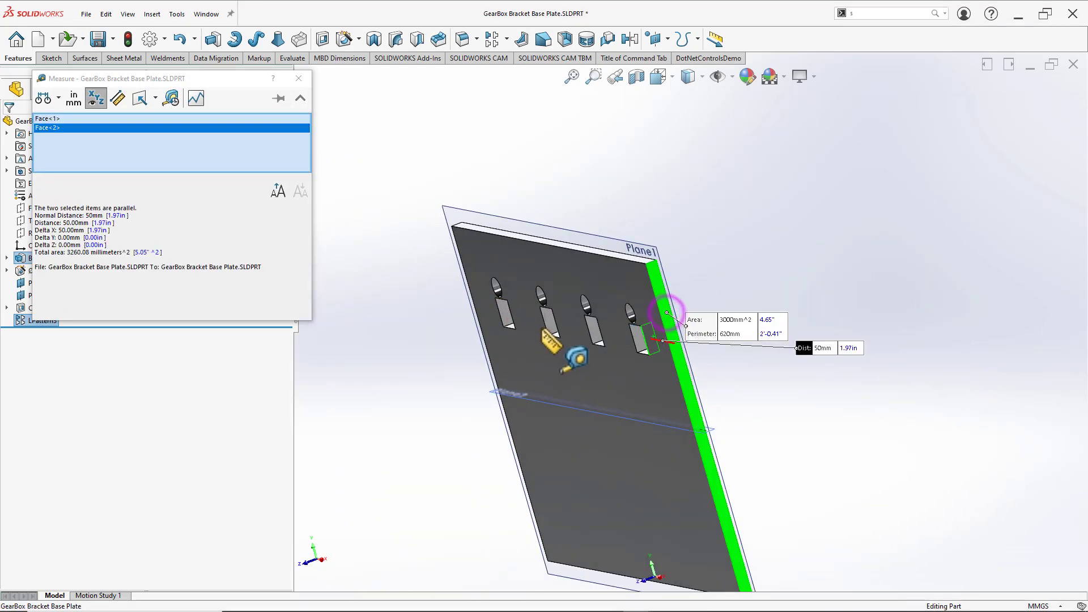
{"action": "middle_click_drag", "start_coordinate": [538, 339], "coordinate": [567, 313]}
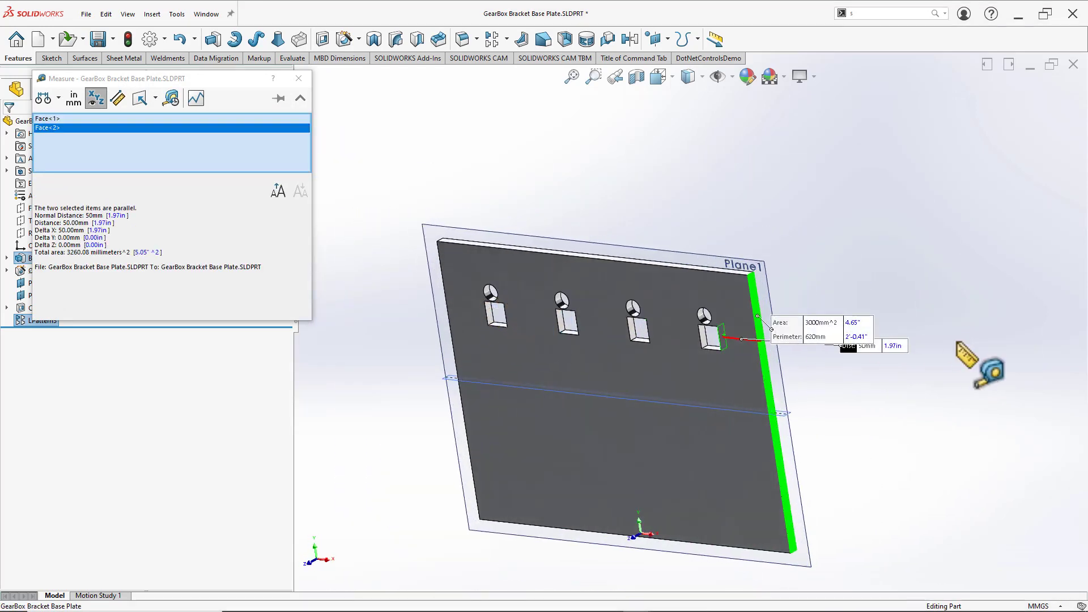
{"action": "left_click_drag", "start_coordinate": [862, 348], "coordinate": [793, 238]}
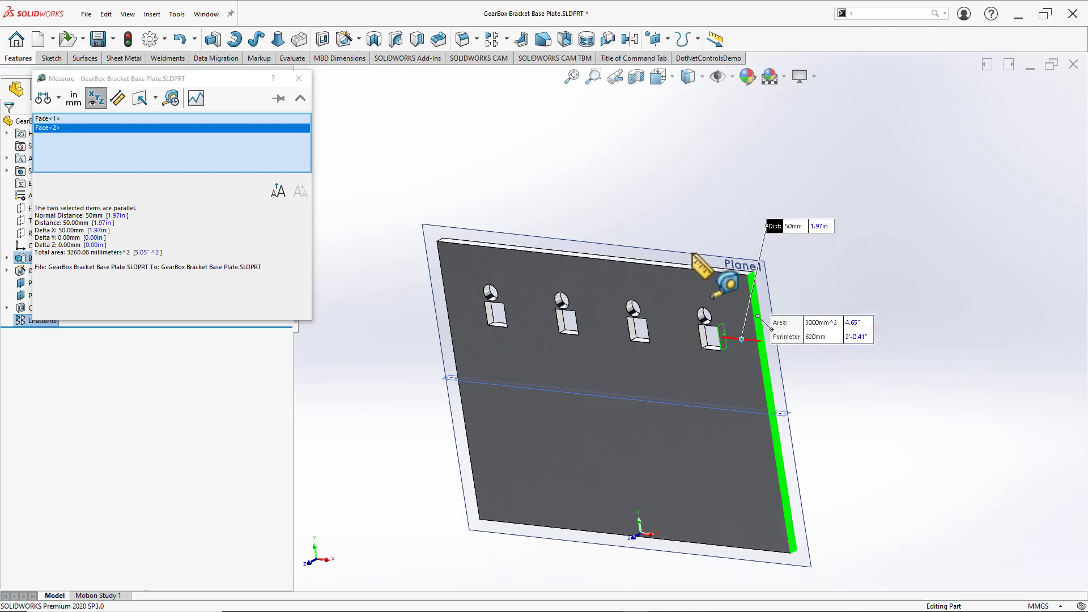
{"action": "key", "text": "Escape"}
Step: Reduce the seed square cutout's distance from the plate's end edge, dimension "D1@Sketch4", and rebuild the part
{"action": "scroll", "coordinate": [524, 307], "scroll_direction": "down", "scroll_amount": 3}
{"action": "double_click", "coordinate": [531, 310]}
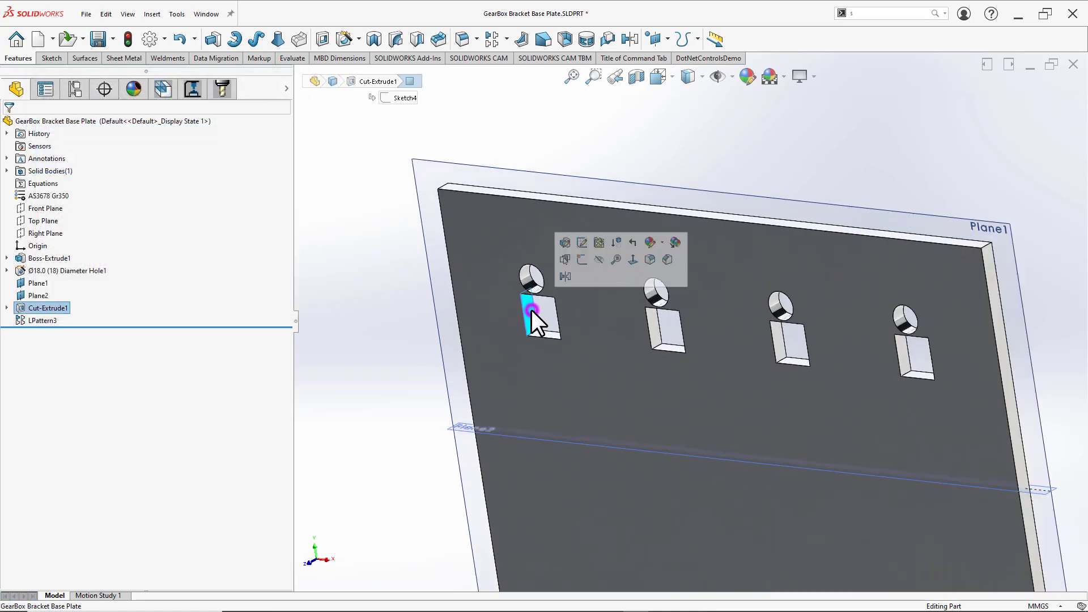
{"action": "left_click", "coordinate": [531, 309]}
{"action": "scroll", "coordinate": [532, 309], "scroll_direction": "up", "scroll_amount": 2}
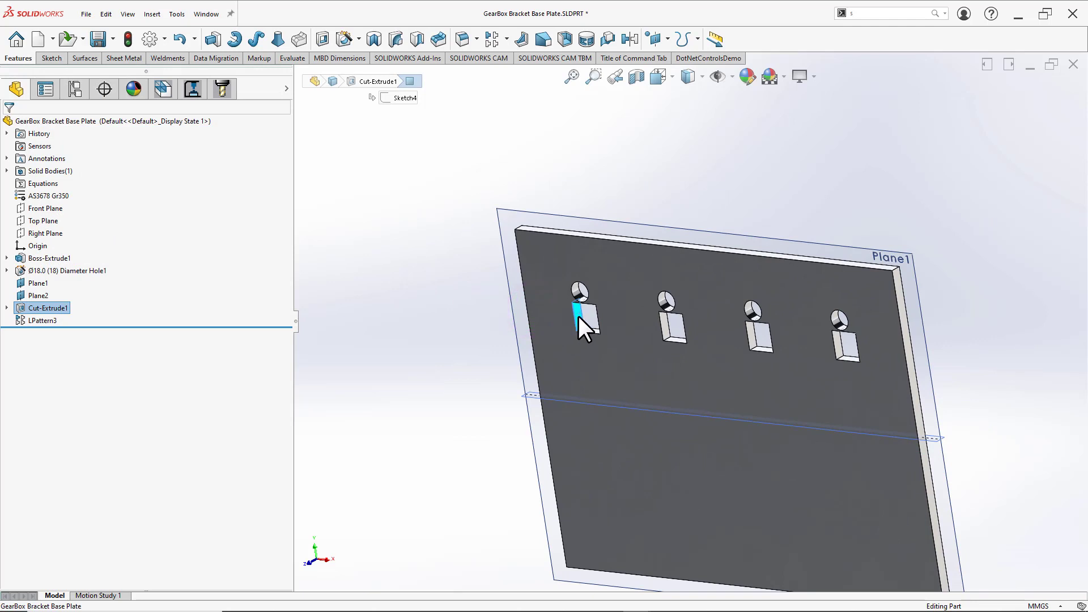
{"action": "double_click", "coordinate": [577, 314]}
{"action": "scroll", "coordinate": [382, 186], "scroll_direction": "up", "scroll_amount": 2}
{"action": "left_click_drag", "start_coordinate": [416, 176], "coordinate": [577, 193]}
{"action": "double_click", "coordinate": [578, 193]}
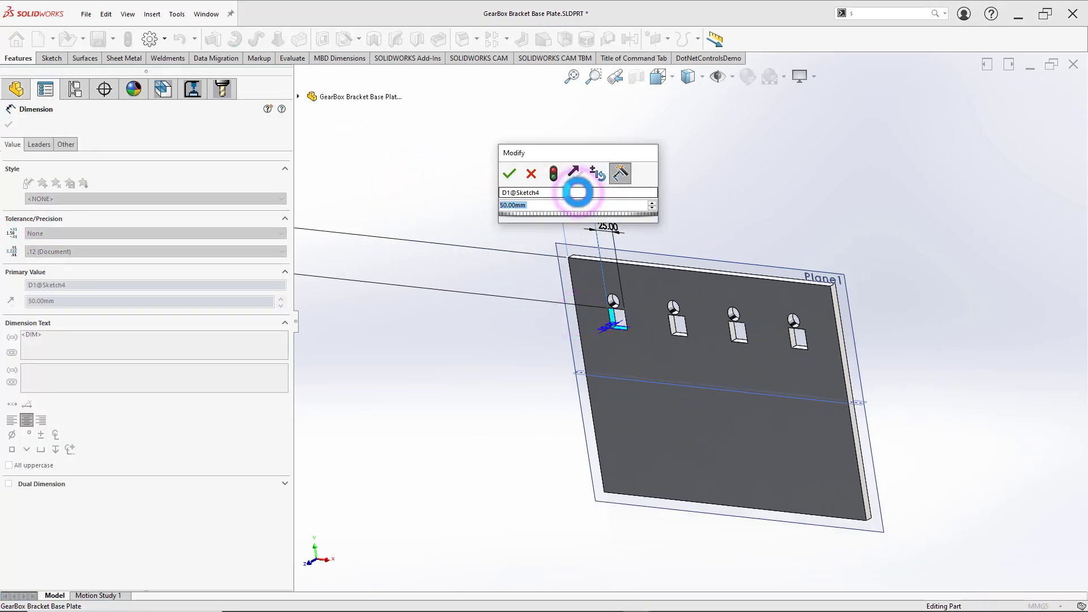
{"action": "key", "text": "Return"}
{"action": "left_click", "coordinate": [657, 159]}
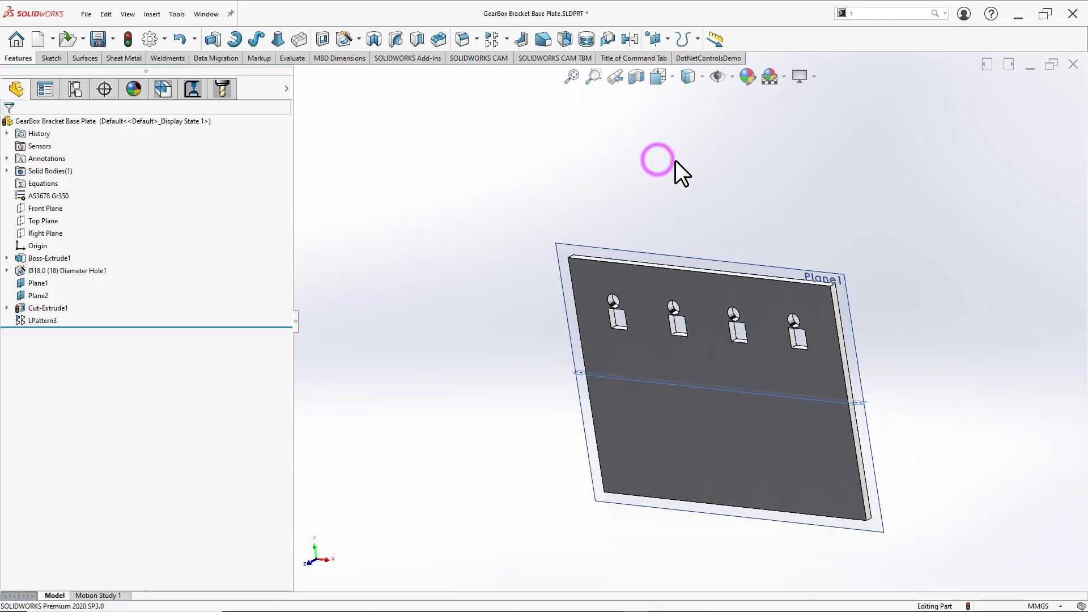
{"action": "key", "text": "ctrl+b"}
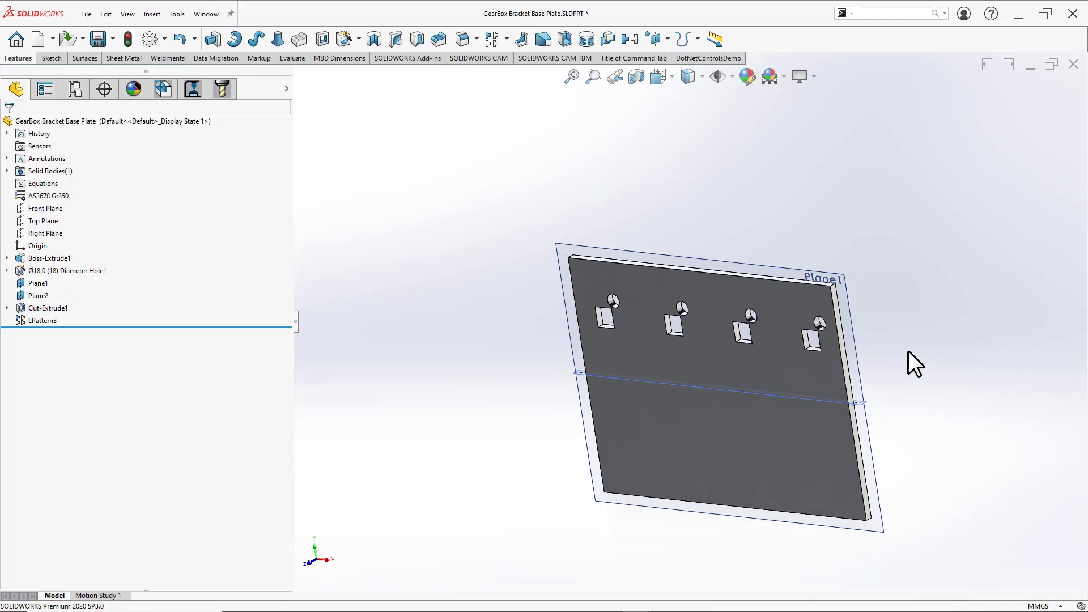
Step: Examine the rebuilt pattern on the plate and check the linear pattern's definition without changing it
{"action": "middle_click_drag", "start_coordinate": [732, 261], "coordinate": [800, 220]}
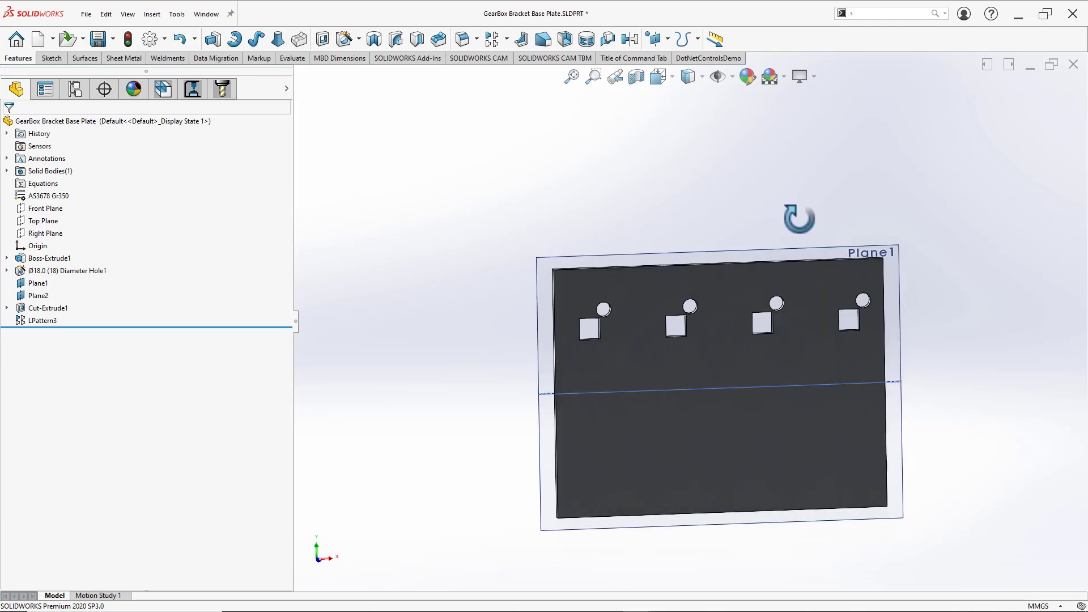
{"action": "middle_click_drag", "start_coordinate": [785, 276], "coordinate": [793, 287]}
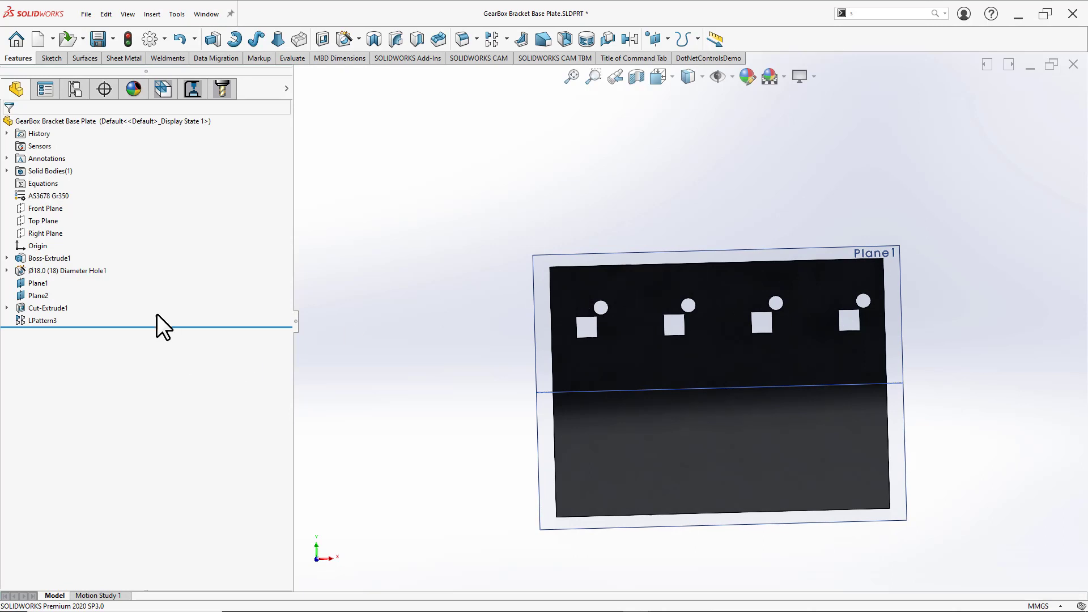
{"action": "left_click", "coordinate": [49, 318]}
{"action": "left_click", "coordinate": [61, 283]}
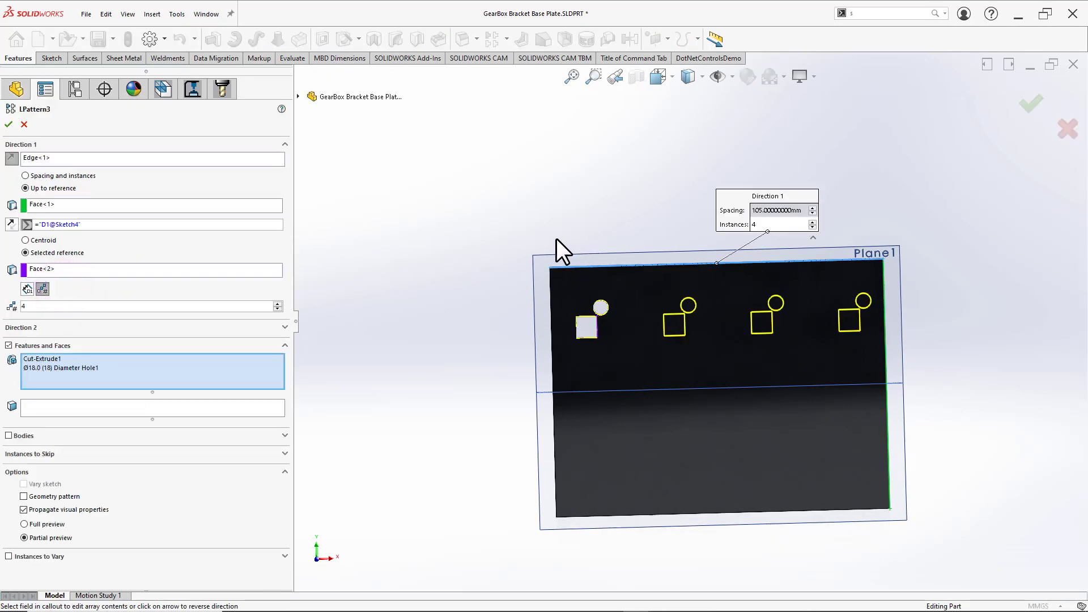
{"action": "left_click", "coordinate": [23, 125]}
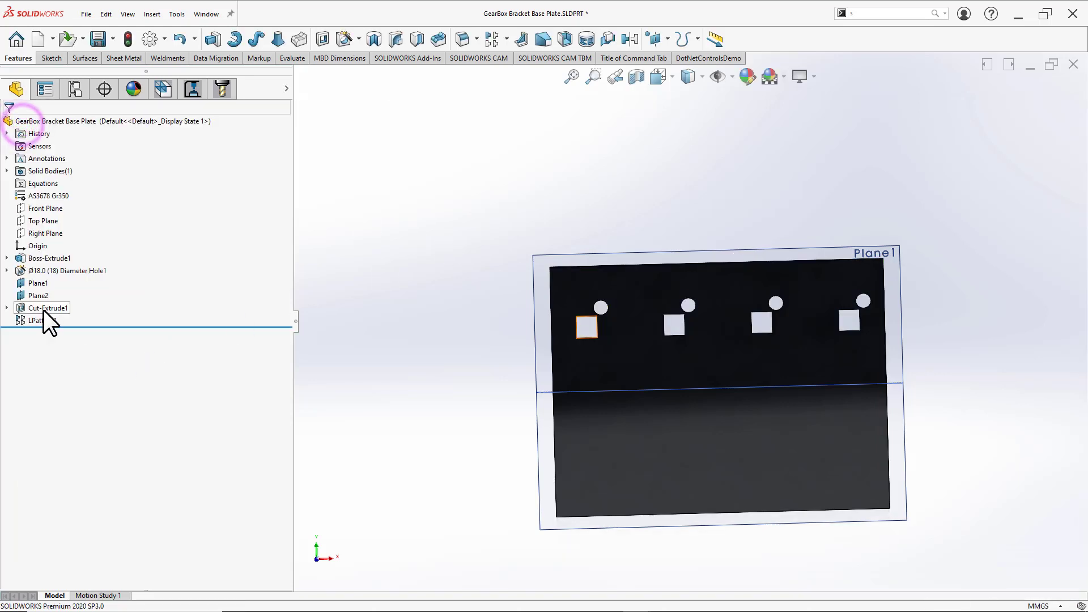
Step: Delete the seed square cutout together with its dependent linear pattern
{"action": "left_click", "coordinate": [40, 308]}
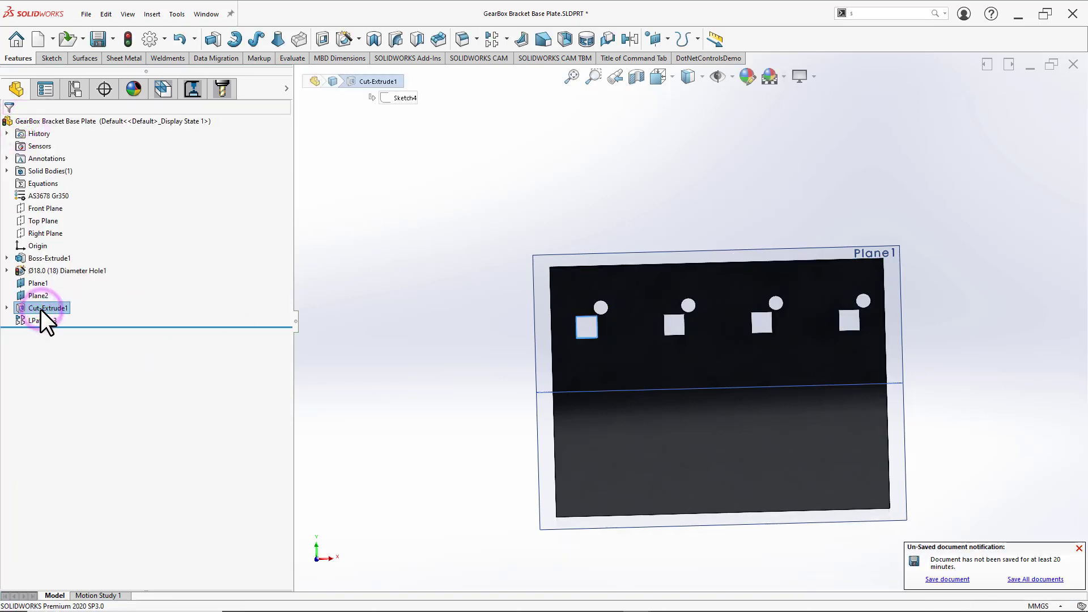
{"action": "key", "text": "Delete"}
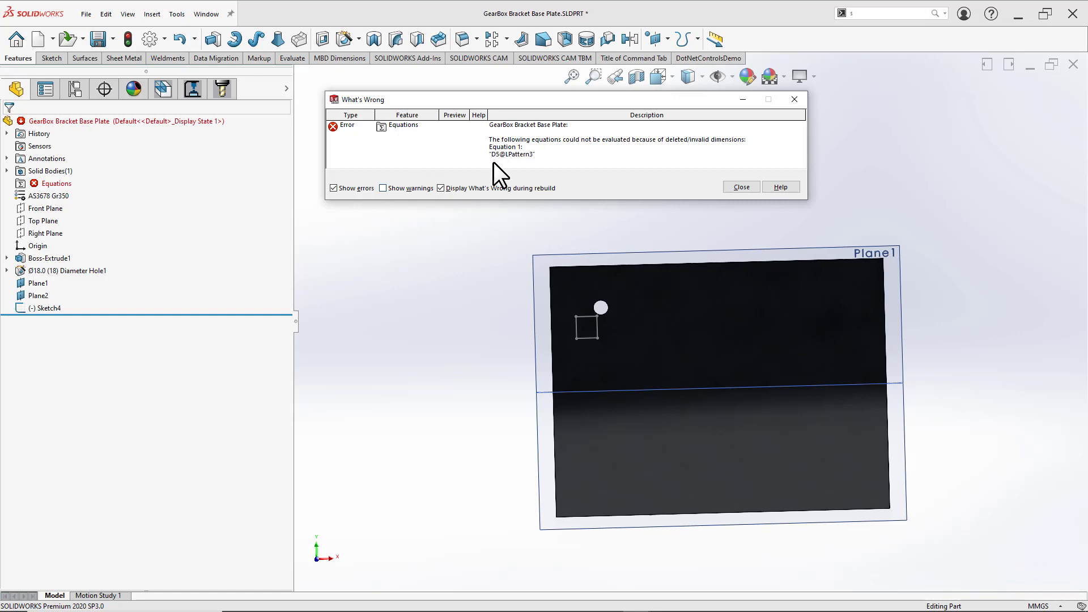
{"action": "left_click", "coordinate": [753, 188]}
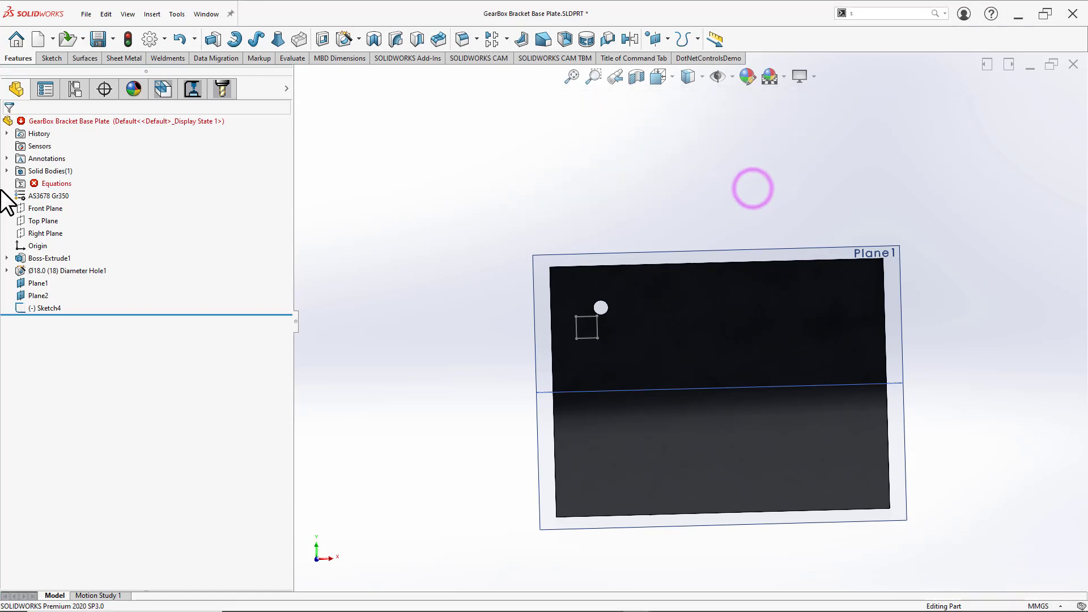
Step: Delete the broken equation "D5@LPattern3" = "D1@Sketch4" from the part's equations
{"action": "left_click", "coordinate": [43, 182]}
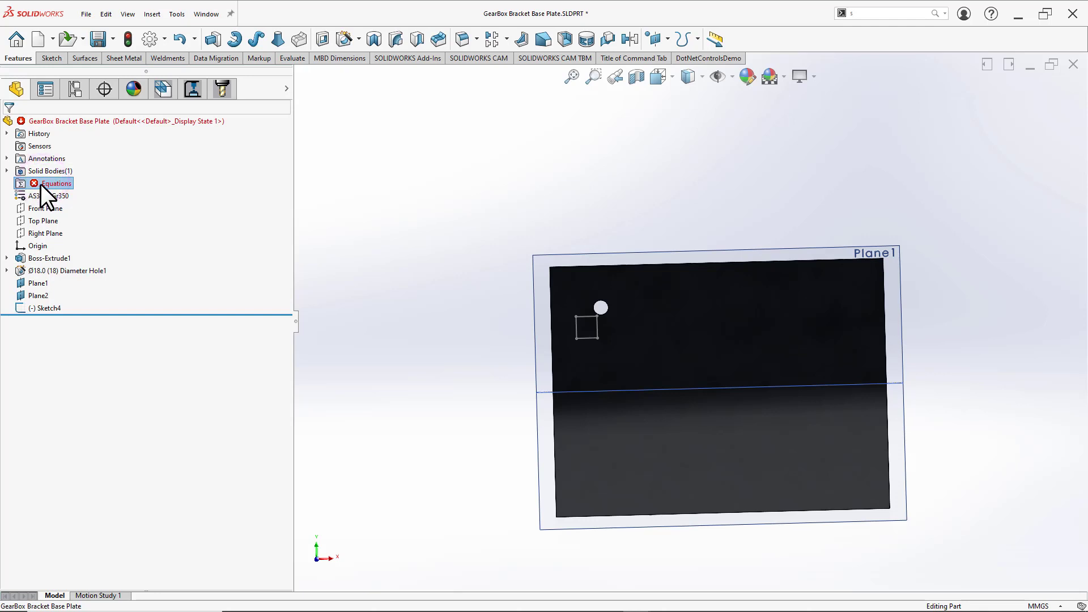
{"action": "right_click", "coordinate": [41, 184]}
{"action": "left_click", "coordinate": [73, 194]}
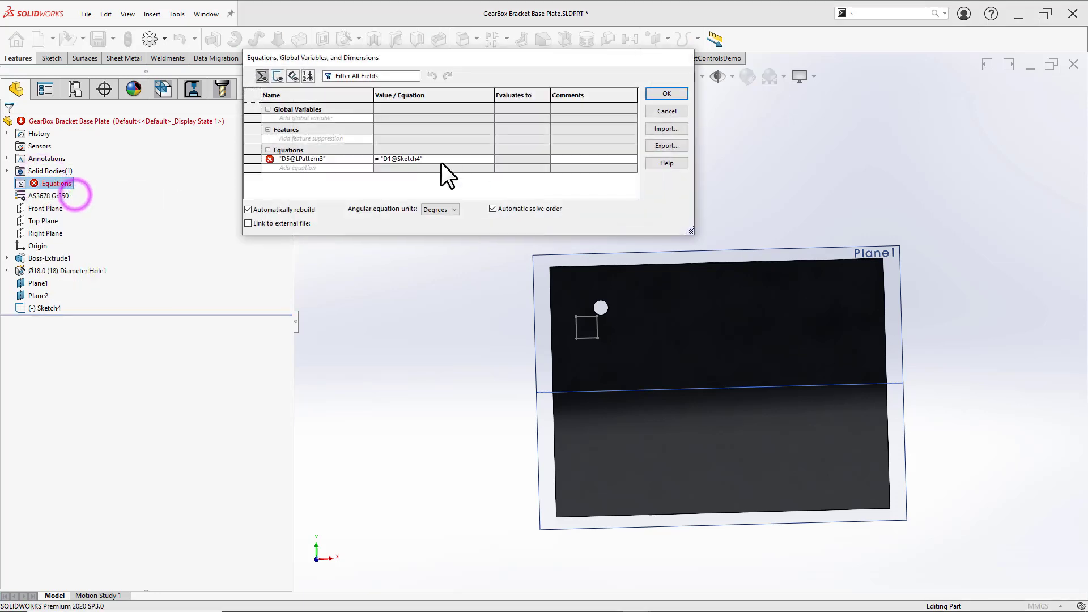
{"action": "left_click", "coordinate": [254, 159]}
{"action": "right_click", "coordinate": [262, 161]}
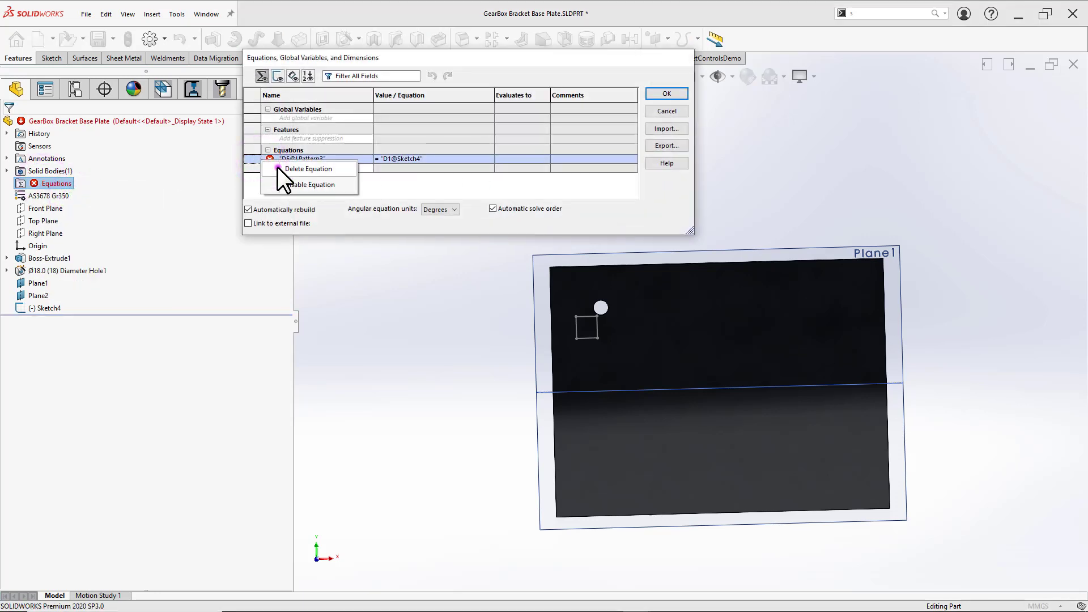
{"action": "left_click", "coordinate": [277, 167]}
{"action": "left_click", "coordinate": [666, 93]}
{"action": "left_click", "coordinate": [711, 147]}
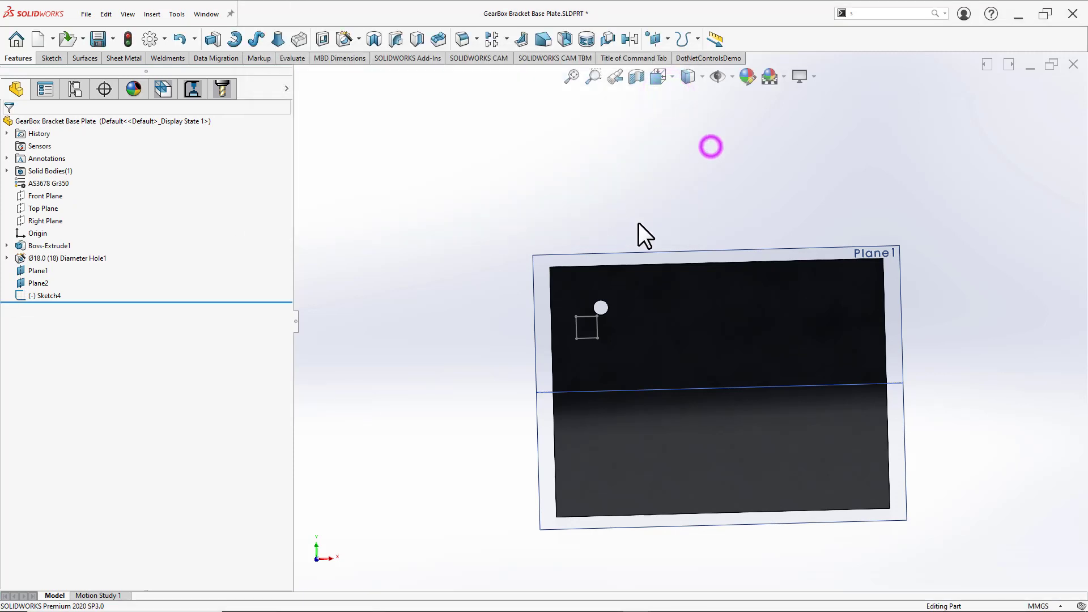
Step: Delete the leftover square cutout sketch, Sketch4
{"action": "middle_click_drag", "start_coordinate": [639, 223], "coordinate": [423, 275]}
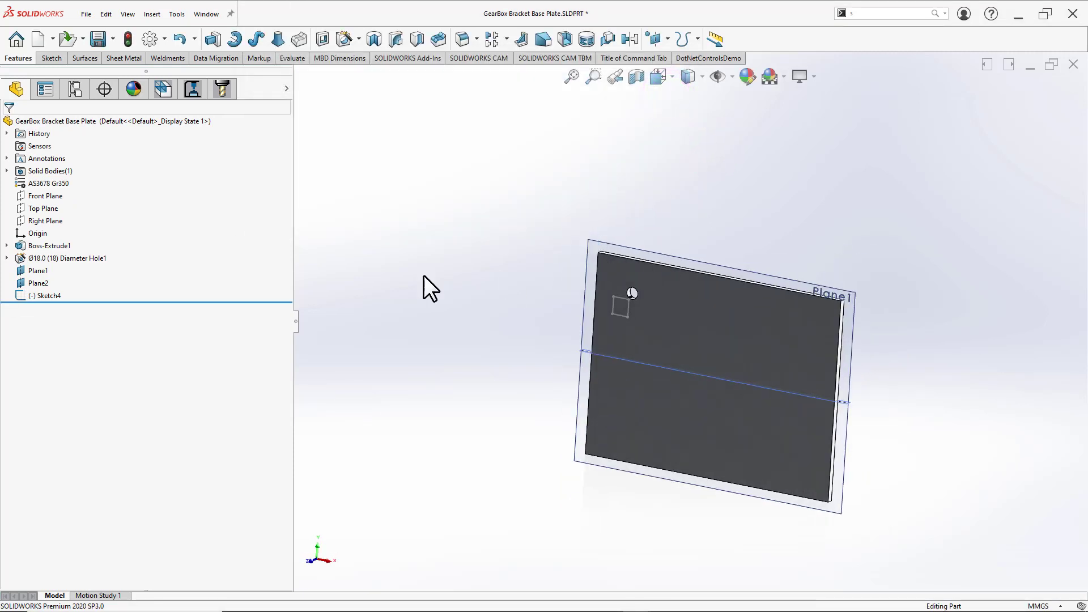
{"action": "left_click", "coordinate": [45, 296]}
{"action": "key", "text": "Delete"}
{"action": "key", "text": "s"}
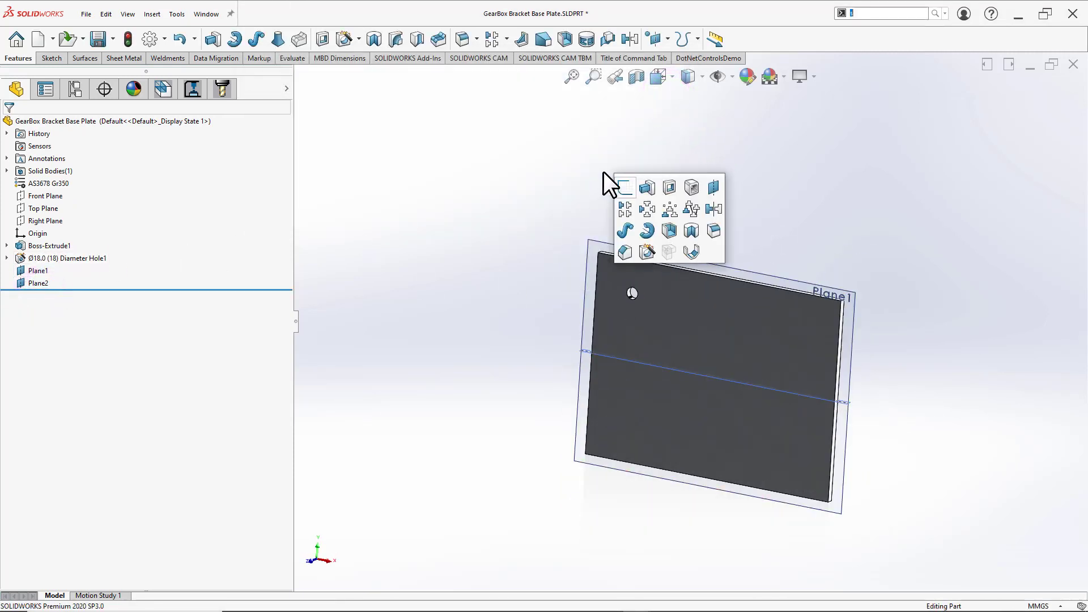
{"action": "left_click", "coordinate": [556, 198]}
Step: Set the 18 mm hole's distance from the plate's end edge to 40 mm and reduce its distance from the upper edge
{"action": "scroll", "coordinate": [612, 283], "scroll_direction": "down", "scroll_amount": 5}
{"action": "left_click", "coordinate": [650, 306]}
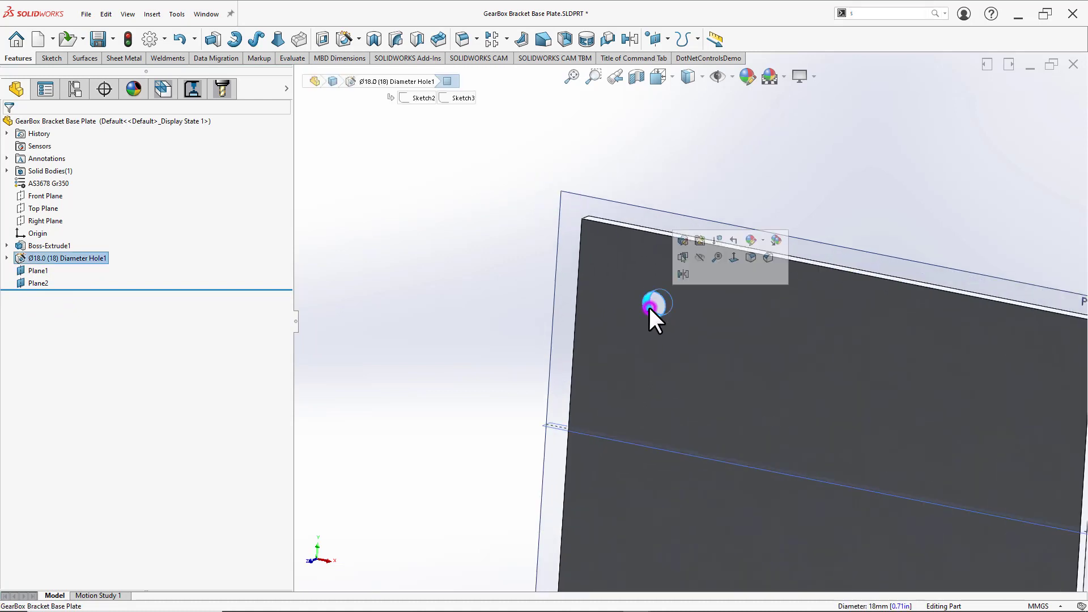
{"action": "double_click", "coordinate": [649, 306]}
{"action": "left_click", "coordinate": [591, 164]}
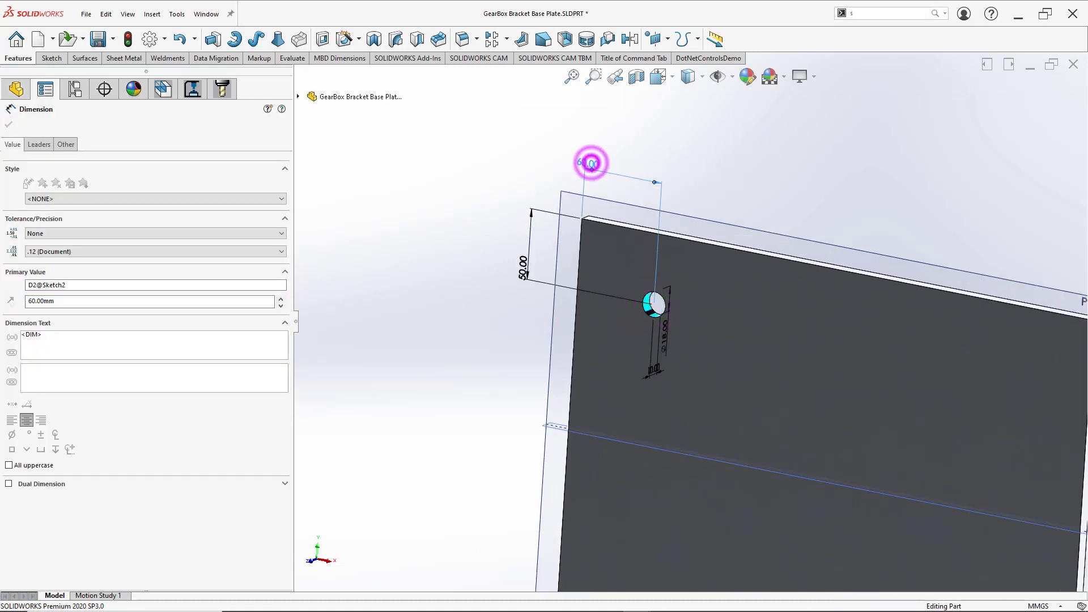
{"action": "left_click", "coordinate": [591, 164]}
{"action": "type", "text": "450"}
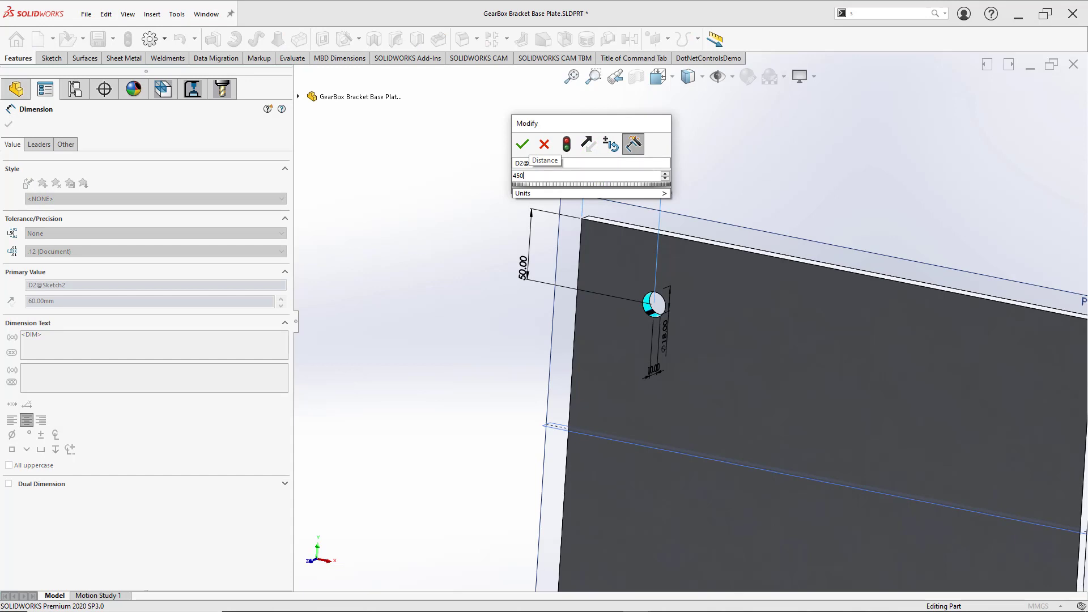
{"action": "key", "text": "BackSpace"}
{"action": "key", "text": "BackSpace"}
{"action": "type", "text": "0"}
{"action": "key", "text": "Return"}
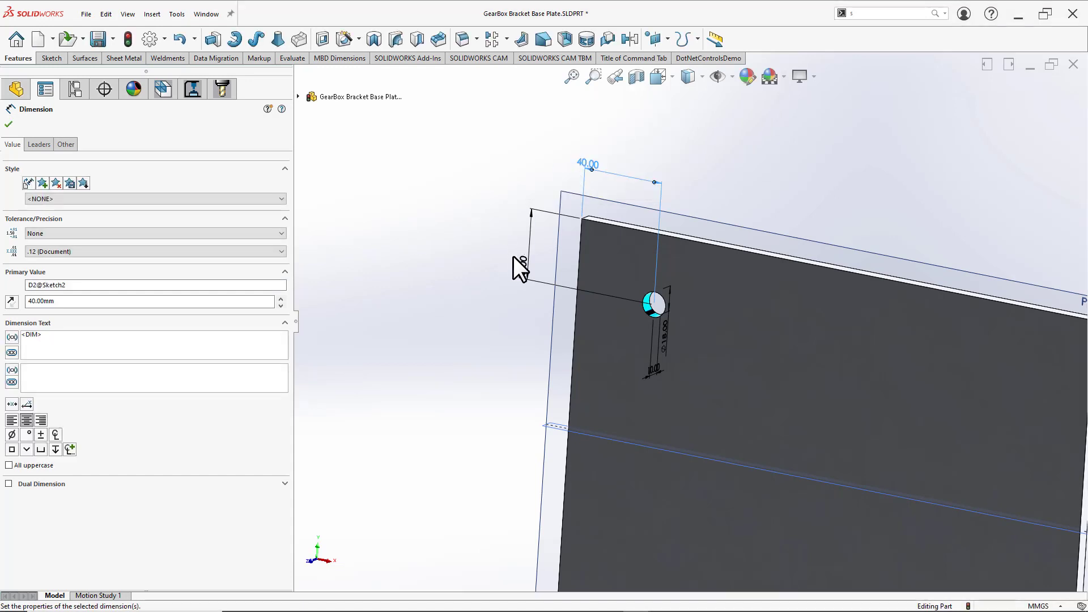
{"action": "left_click", "coordinate": [525, 271]}
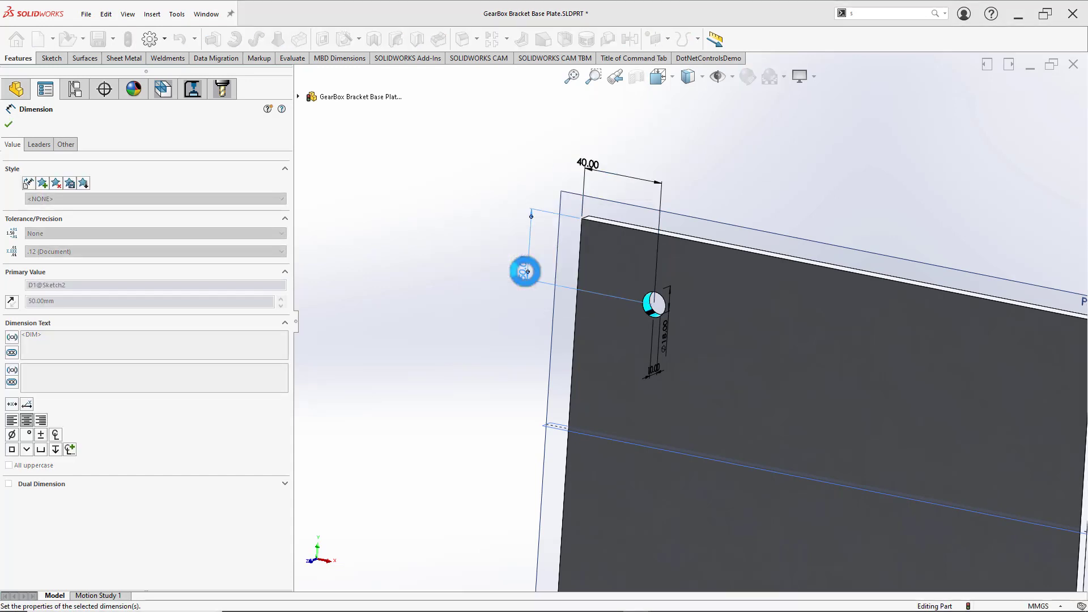
{"action": "left_click", "coordinate": [488, 355]}
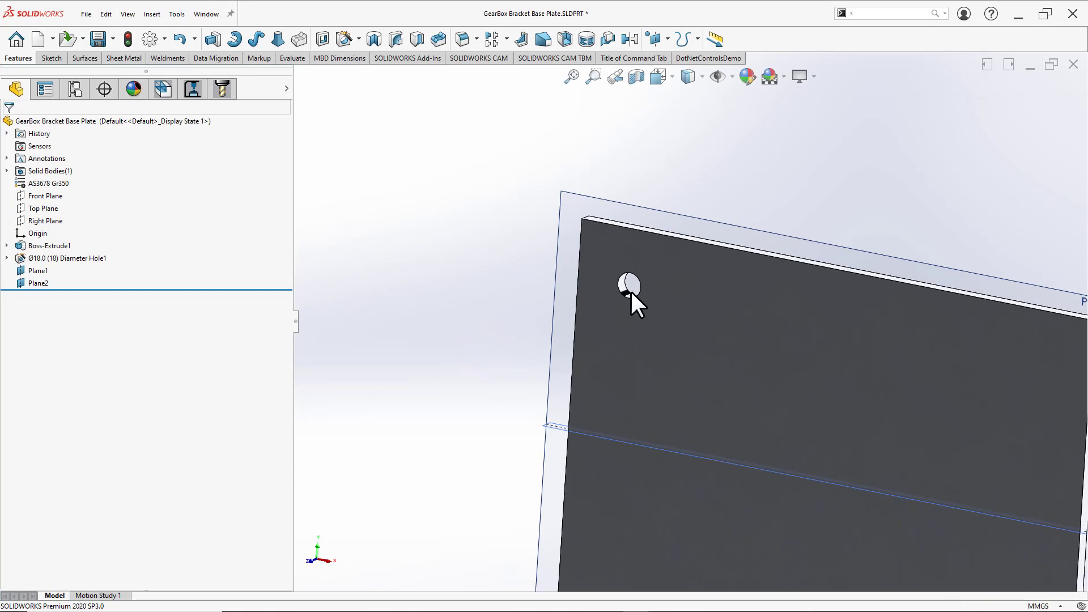
Step: Check the plate's overall sketch dimensions and hide the feature tree to enlarge the modelling view
{"action": "scroll", "coordinate": [631, 292], "scroll_direction": "up", "scroll_amount": 5}
{"action": "left_click", "coordinate": [758, 354]}
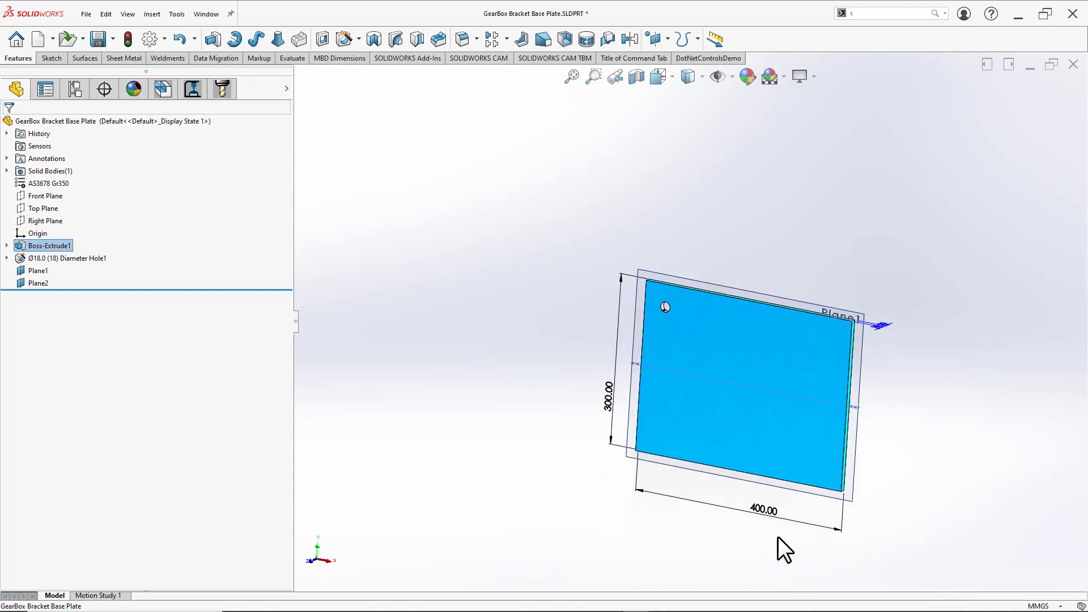
{"action": "scroll", "coordinate": [735, 220], "scroll_direction": "down", "scroll_amount": 2}
{"action": "left_click", "coordinate": [733, 222]}
{"action": "key", "text": "s"}
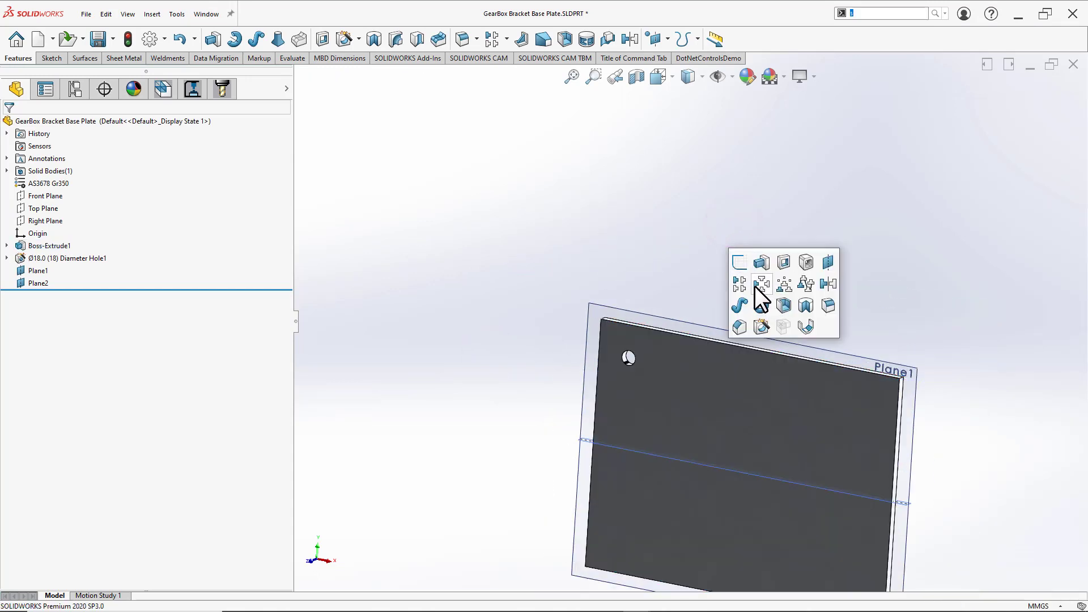
{"action": "left_click", "coordinate": [607, 274]}
{"action": "key", "text": "F9"}
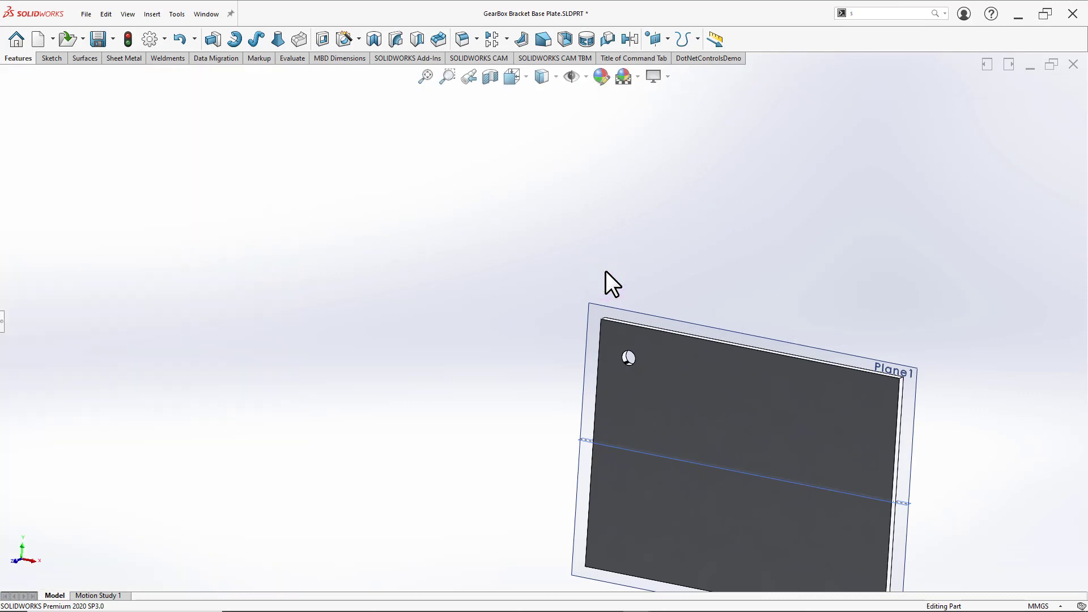
Step: Start a linear pattern with the 18 mm diameter hole as the feature to repeat
{"action": "key", "text": "F11"}
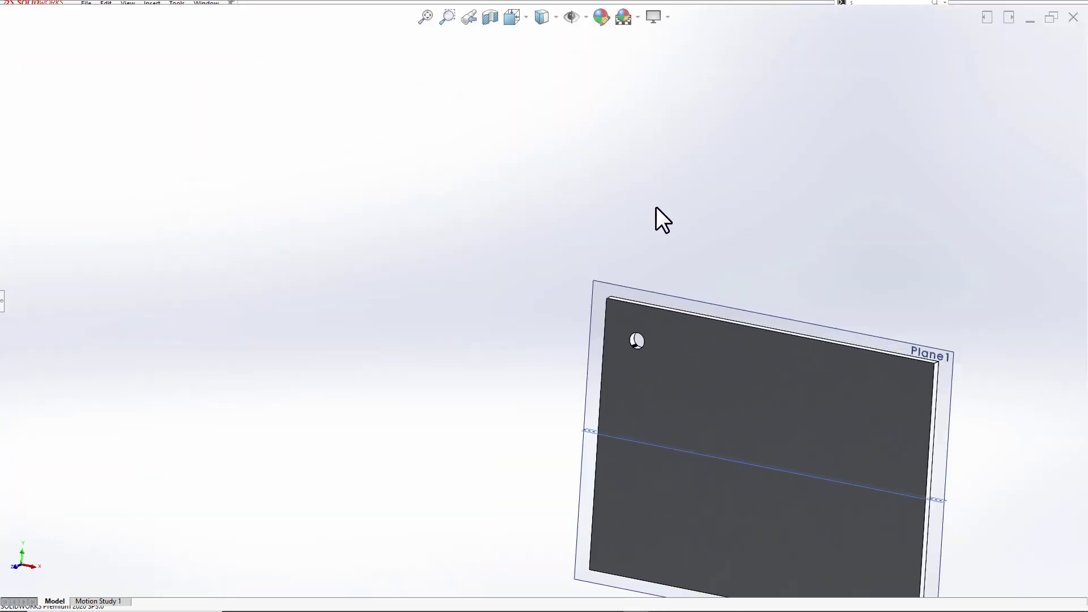
{"action": "key", "text": "f"}
{"action": "key", "text": "s"}
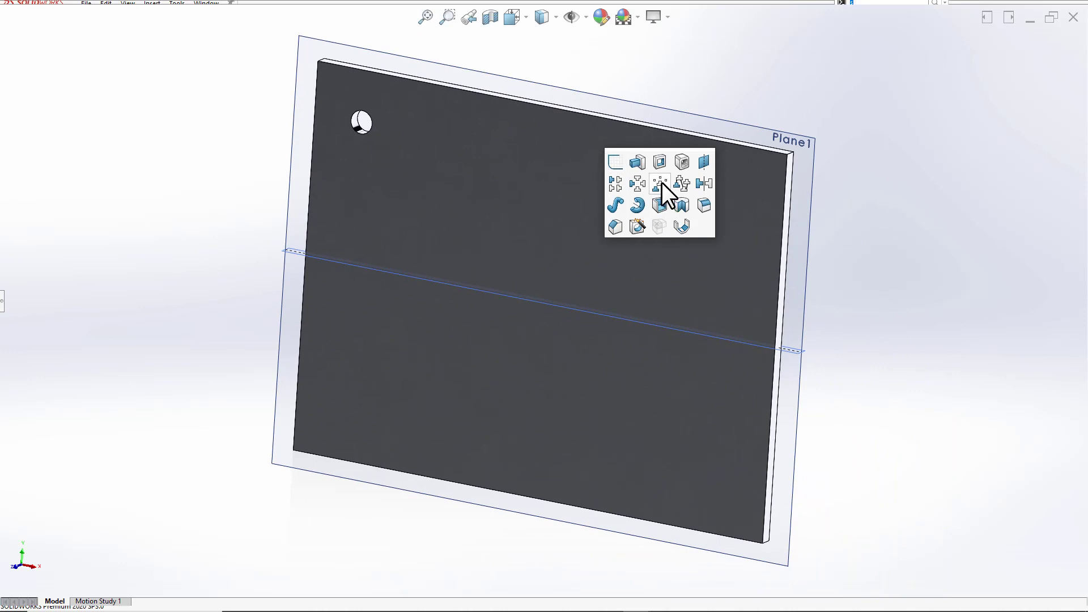
{"action": "left_click", "coordinate": [614, 184]}
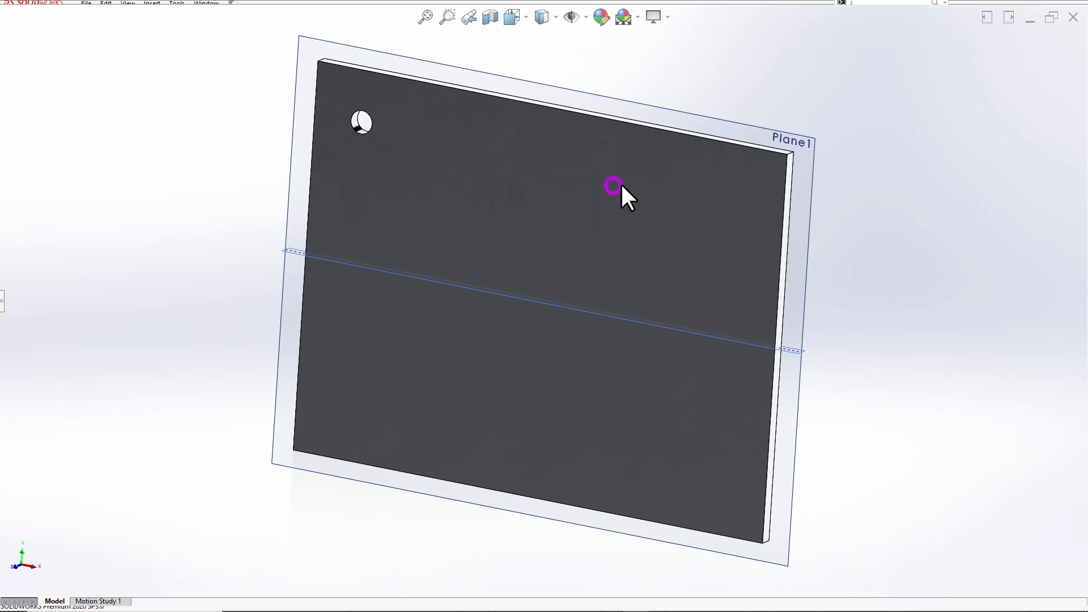
{"action": "scroll", "coordinate": [375, 141], "scroll_direction": "down", "scroll_amount": 3}
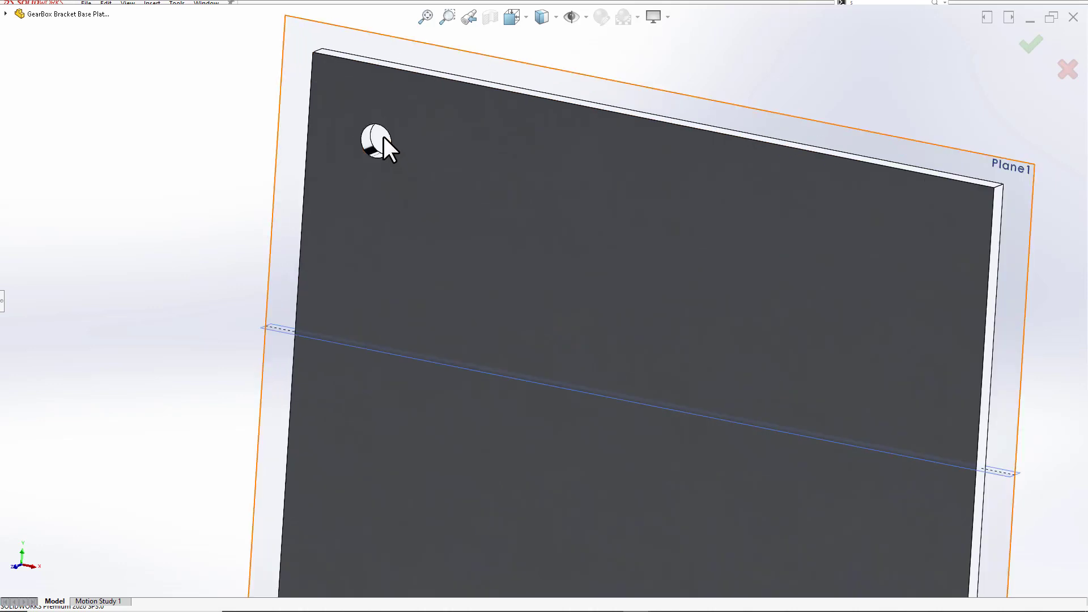
{"action": "key", "text": "F9"}
{"action": "left_click", "coordinate": [154, 321]}
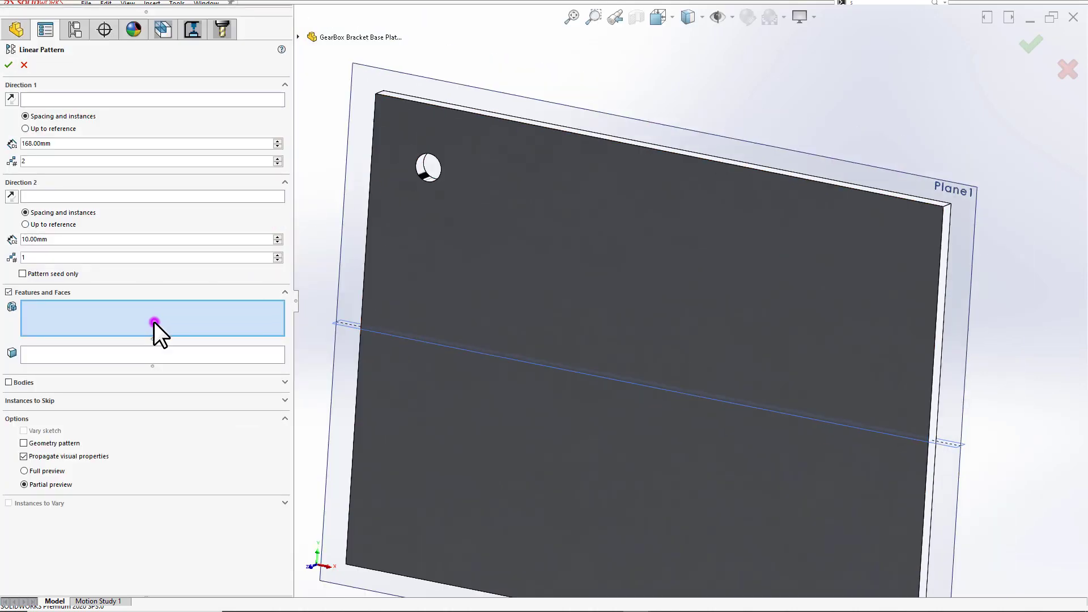
{"action": "left_click", "coordinate": [420, 170]}
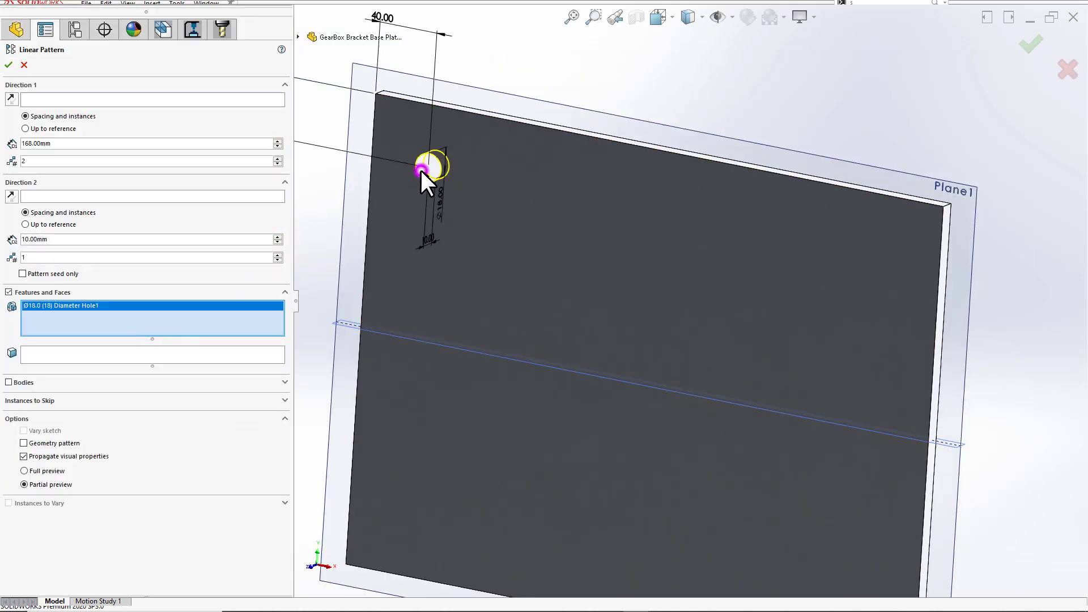
Step: Set Direction 1 of the pattern along the plate's upper edge, reversed so the copies fall inside the plate
{"action": "left_click", "coordinate": [143, 99]}
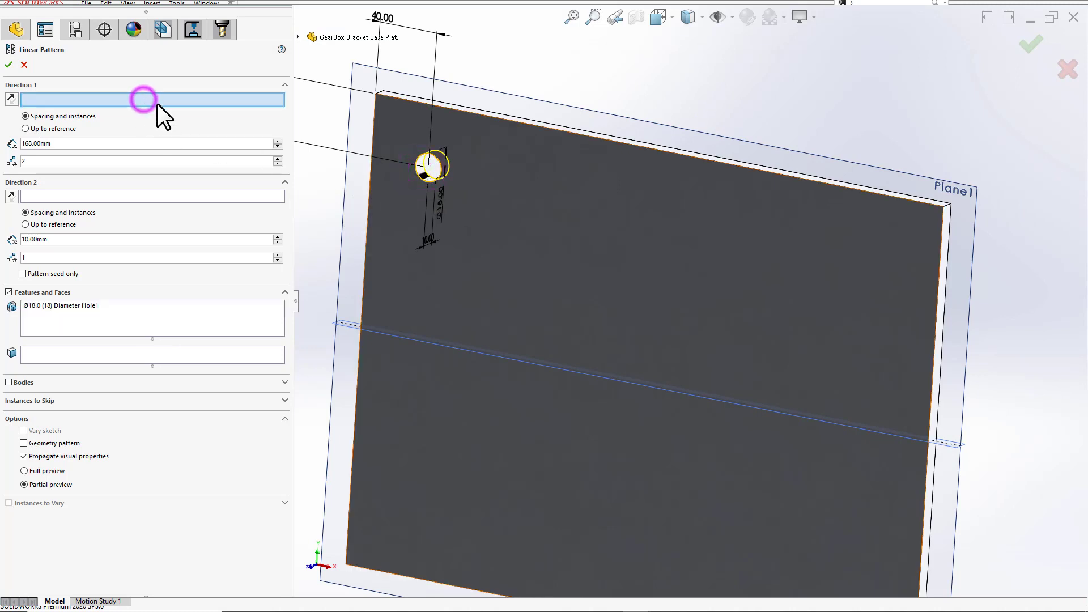
{"action": "left_click", "coordinate": [680, 153]}
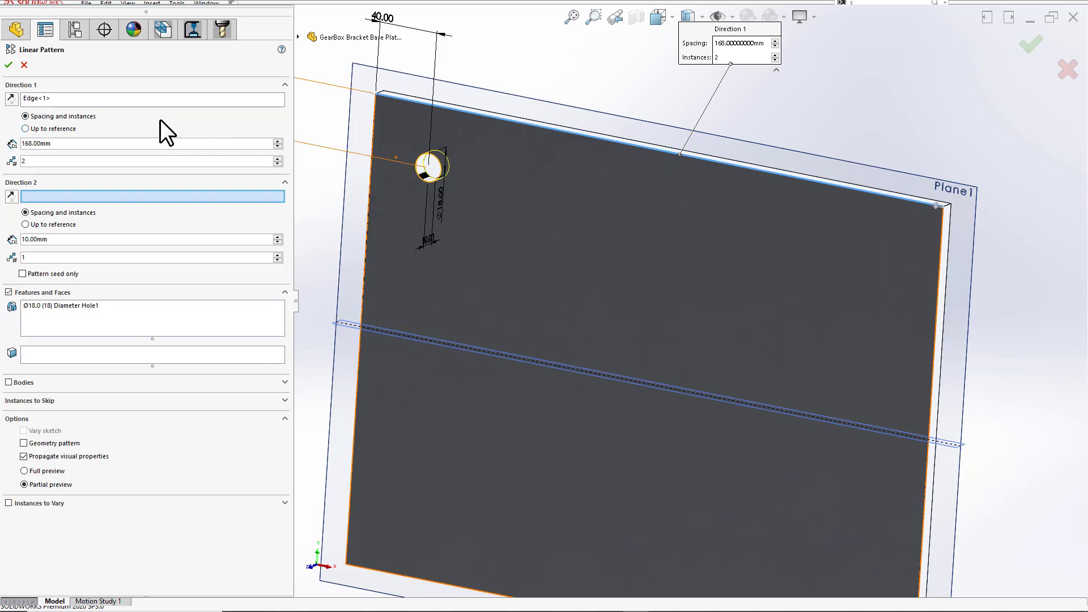
{"action": "left_click", "coordinate": [12, 99]}
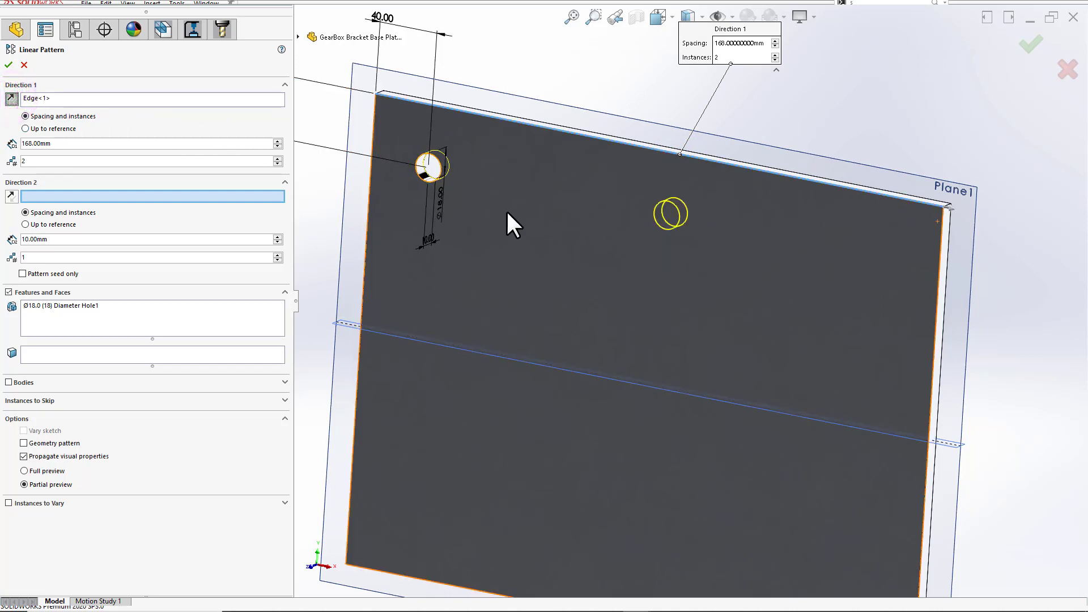
Step: Extend Direction 1 up to the plate's far end face, with the offset linked by equation to the hole's horizontal distance dimension, "D2@Sketch2"
{"action": "left_click", "coordinate": [25, 129]}
{"action": "scroll", "coordinate": [633, 333], "scroll_direction": "up", "scroll_amount": 3}
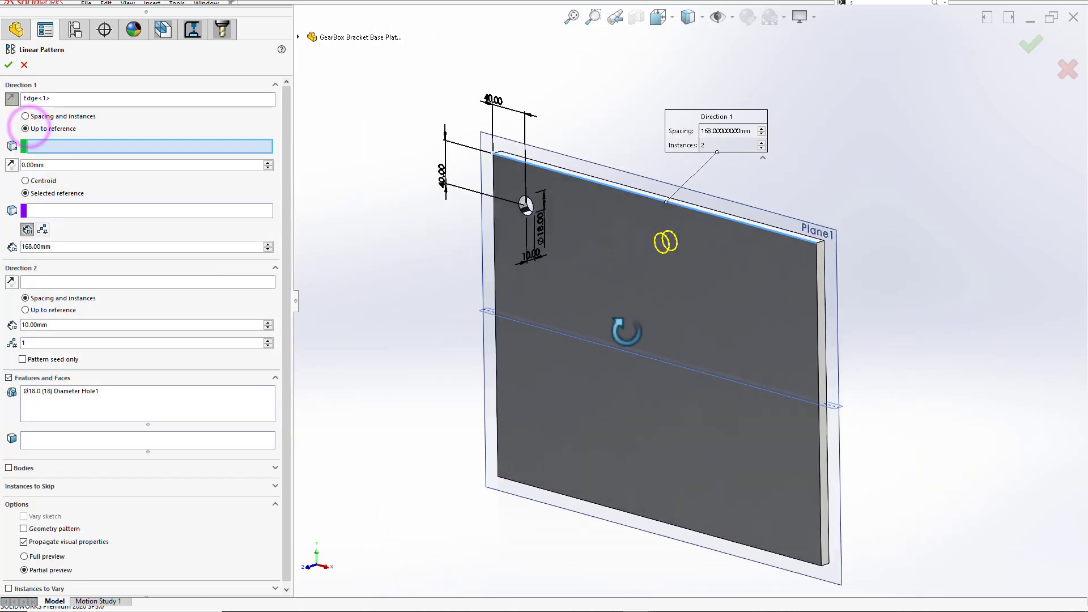
{"action": "left_click", "coordinate": [821, 259]}
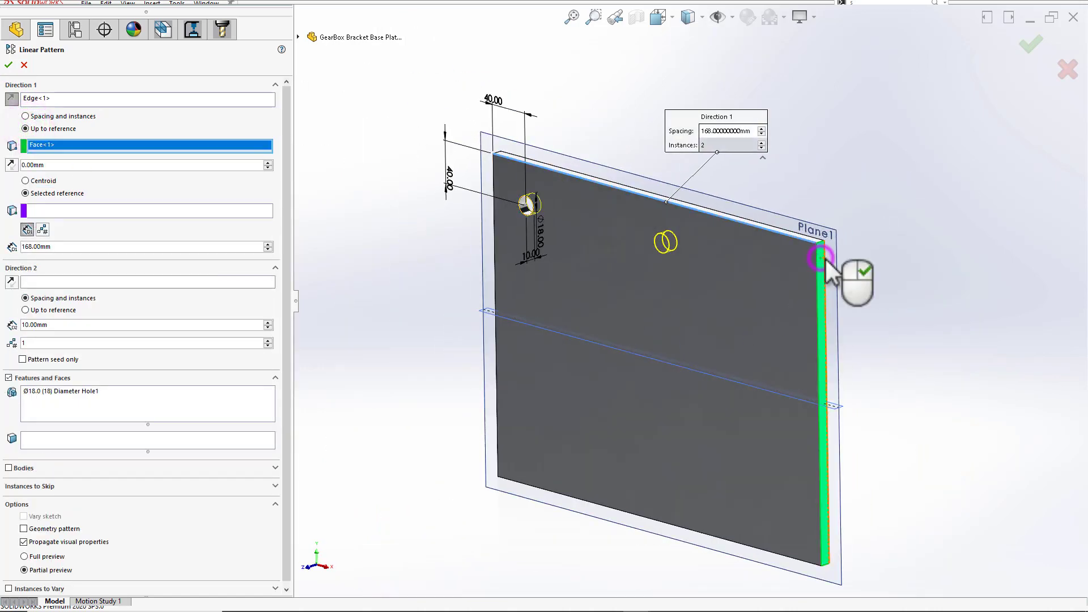
{"action": "left_click", "coordinate": [52, 164]}
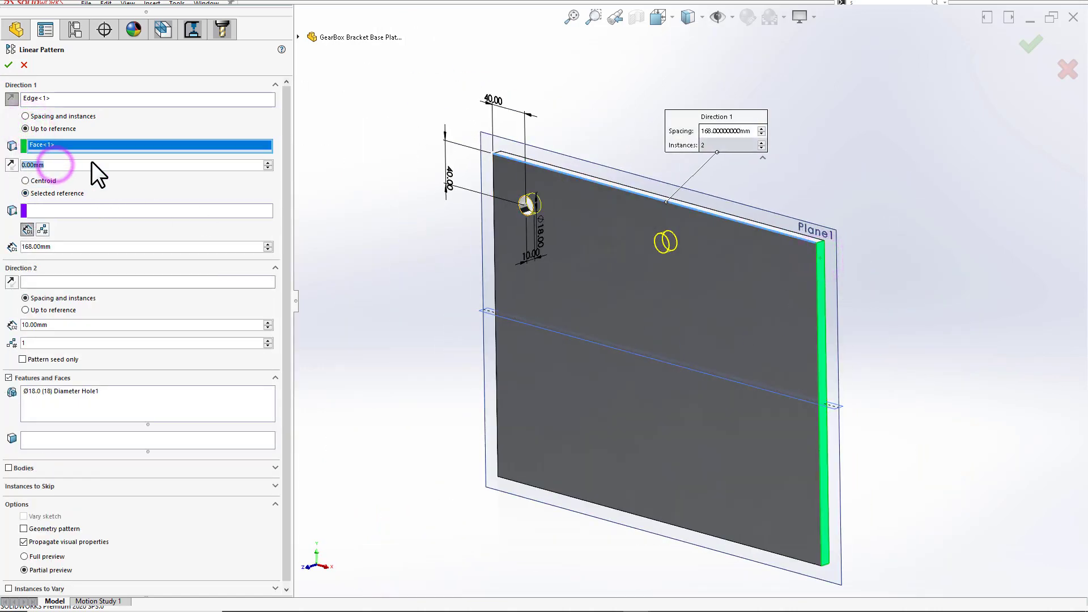
{"action": "type", "text": "=\"D2@Sketch2"}
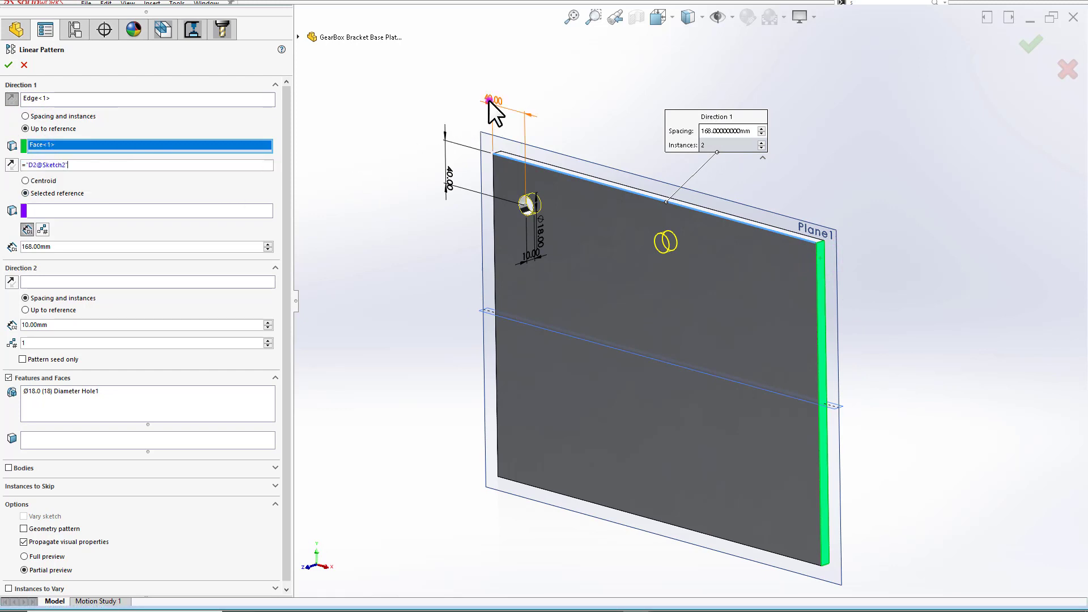
{"action": "left_click", "coordinate": [488, 100]}
Step: Use the seed hole's cylindrical face as Direction 1's selected reference and define the spacing by instance count, with 2 instances
{"action": "left_click", "coordinate": [80, 211]}
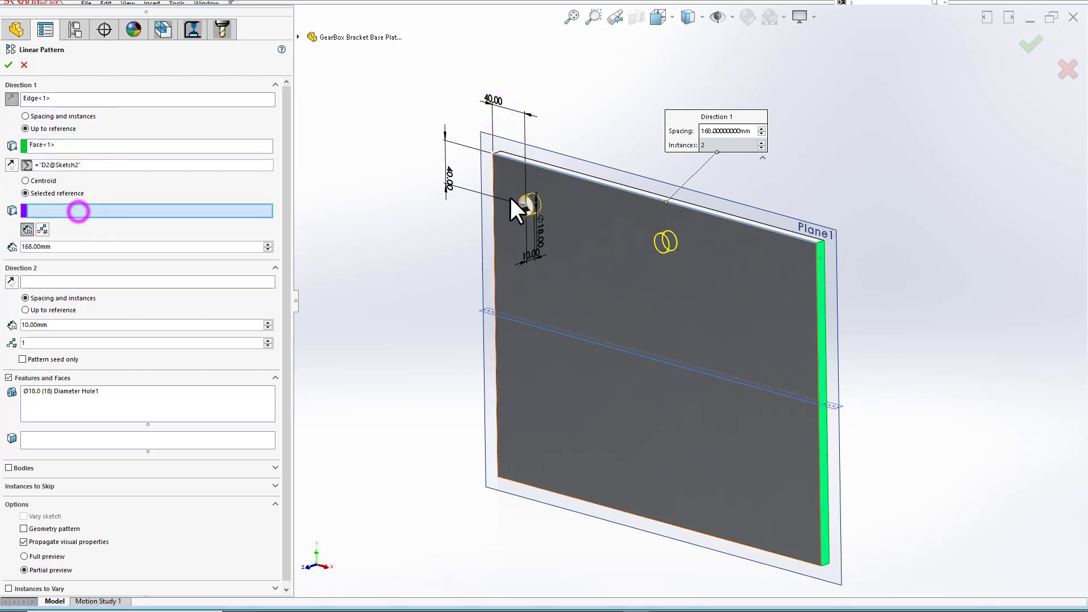
{"action": "scroll", "coordinate": [563, 211], "scroll_direction": "down", "scroll_amount": 5}
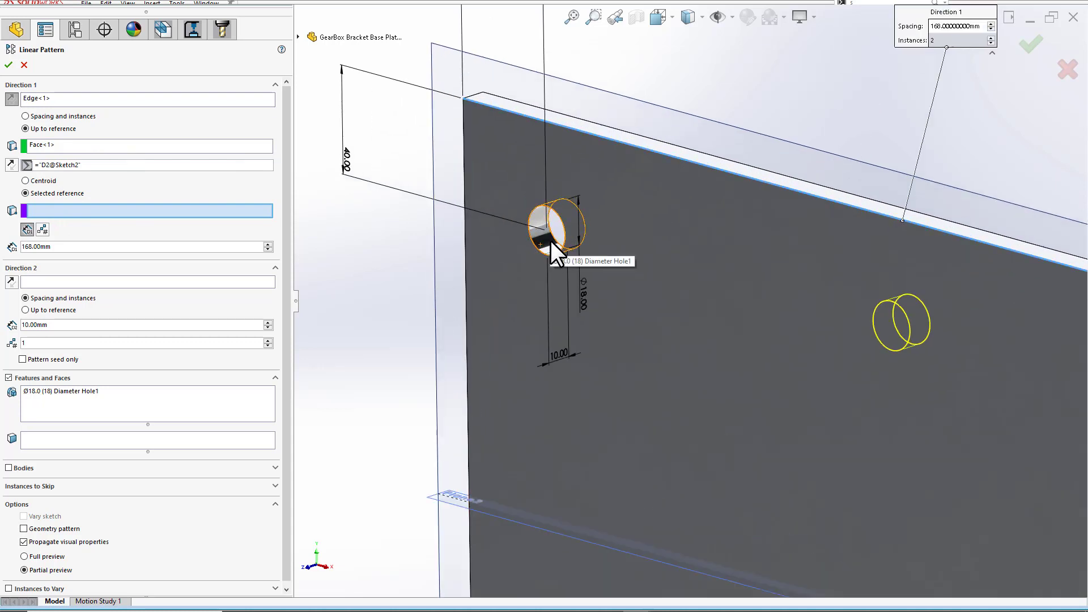
{"action": "left_click", "coordinate": [550, 240]}
{"action": "scroll", "coordinate": [687, 306], "scroll_direction": "up", "scroll_amount": 4}
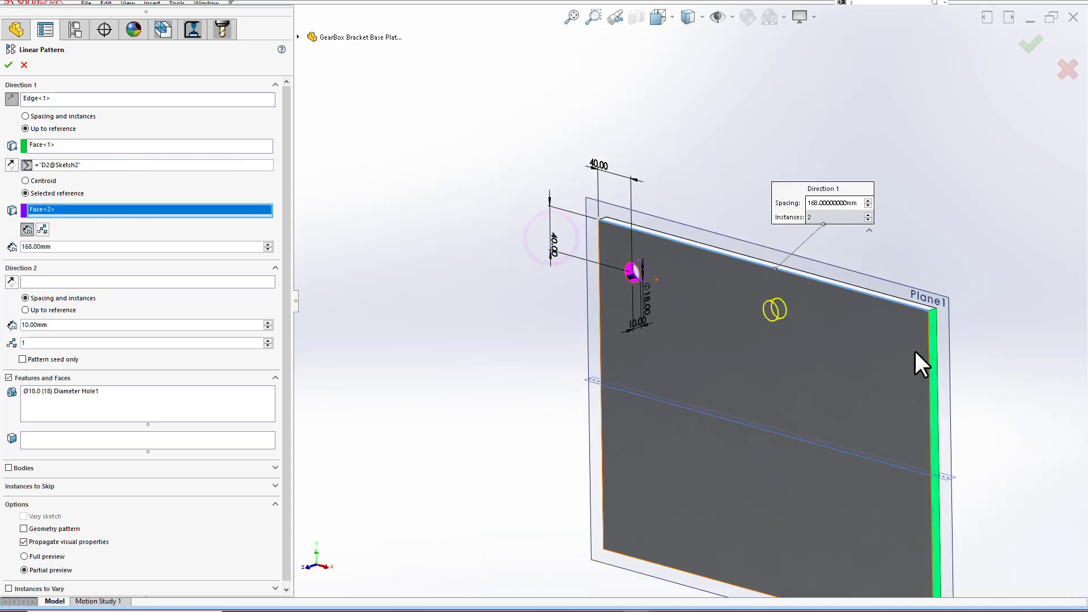
{"action": "left_click", "coordinate": [44, 229]}
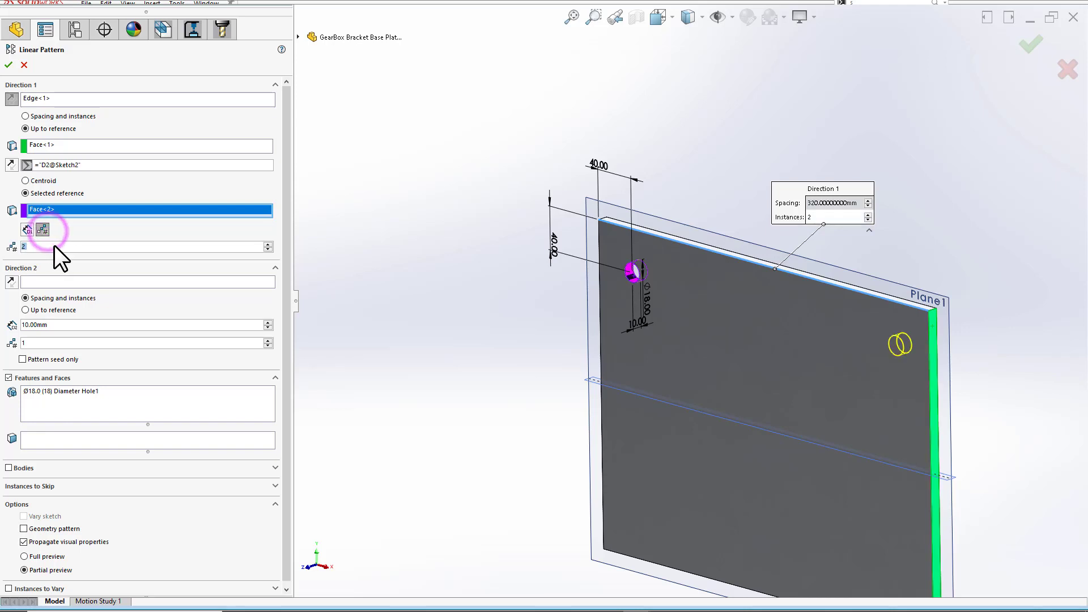
{"action": "middle_click_drag", "start_coordinate": [940, 246], "coordinate": [888, 203], "text": "ctrl"}
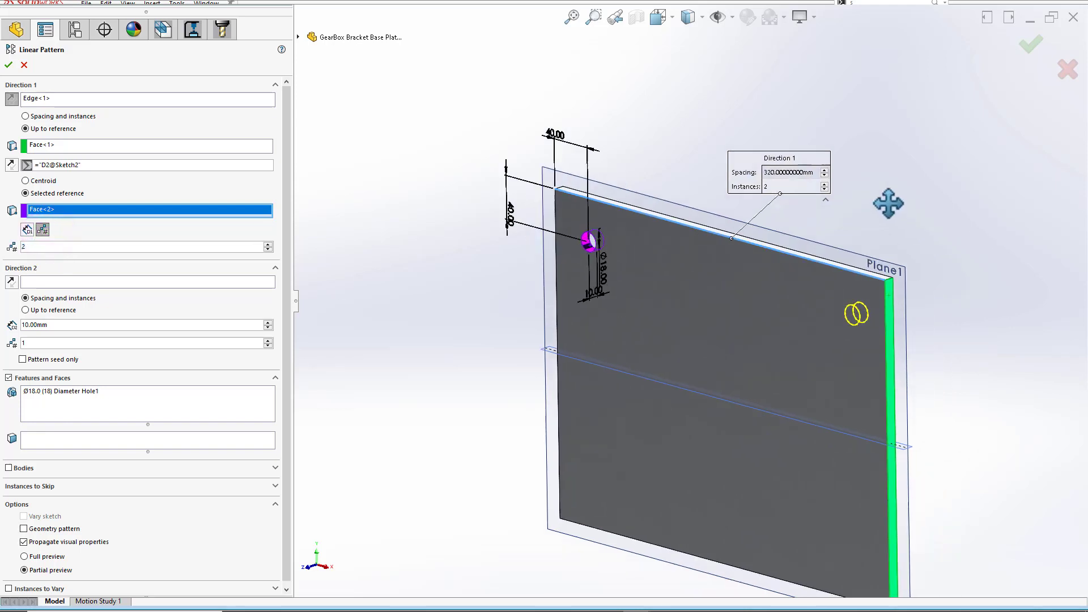
Step: Set Direction 2 of the pattern along the plate's side edge nearest the seed hole
{"action": "left_click", "coordinate": [59, 281]}
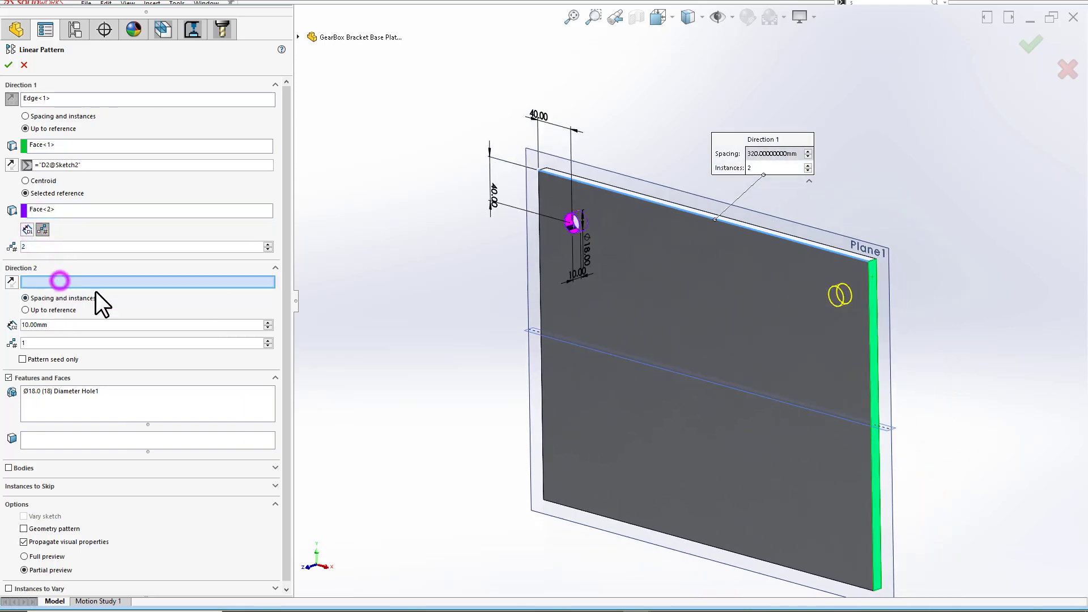
{"action": "middle_click_drag", "start_coordinate": [737, 368], "coordinate": [471, 317]}
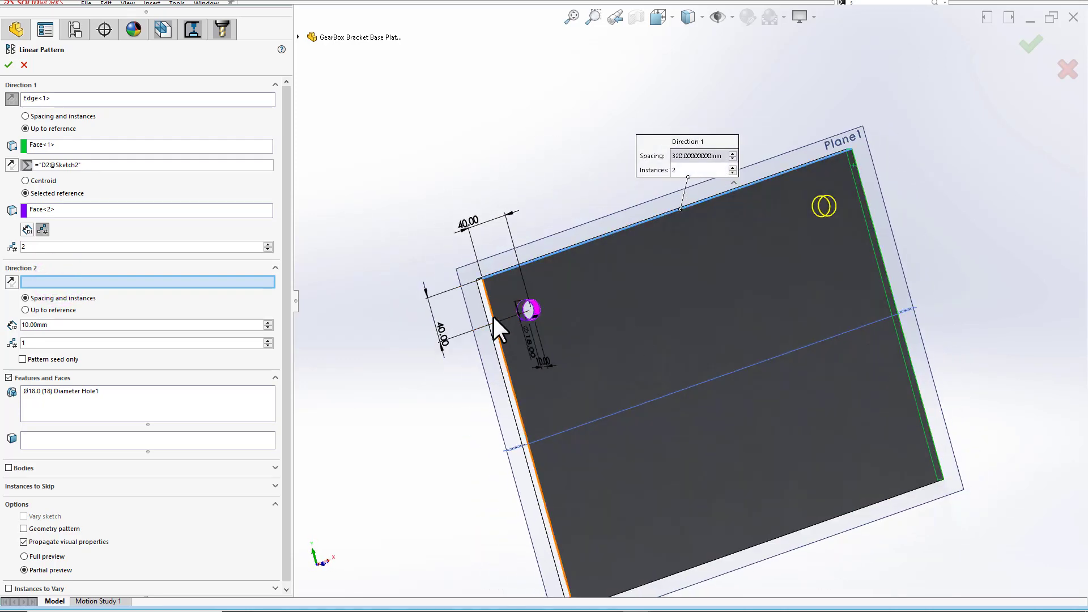
{"action": "left_click", "coordinate": [492, 314]}
{"action": "mouse_move", "coordinate": [531, 376]}
{"action": "middle_mouse_down"}
{"action": "mouse_move", "coordinate": [593, 344]}
{"action": "mouse_move", "coordinate": [544, 382]}
{"action": "middle_mouse_up"}
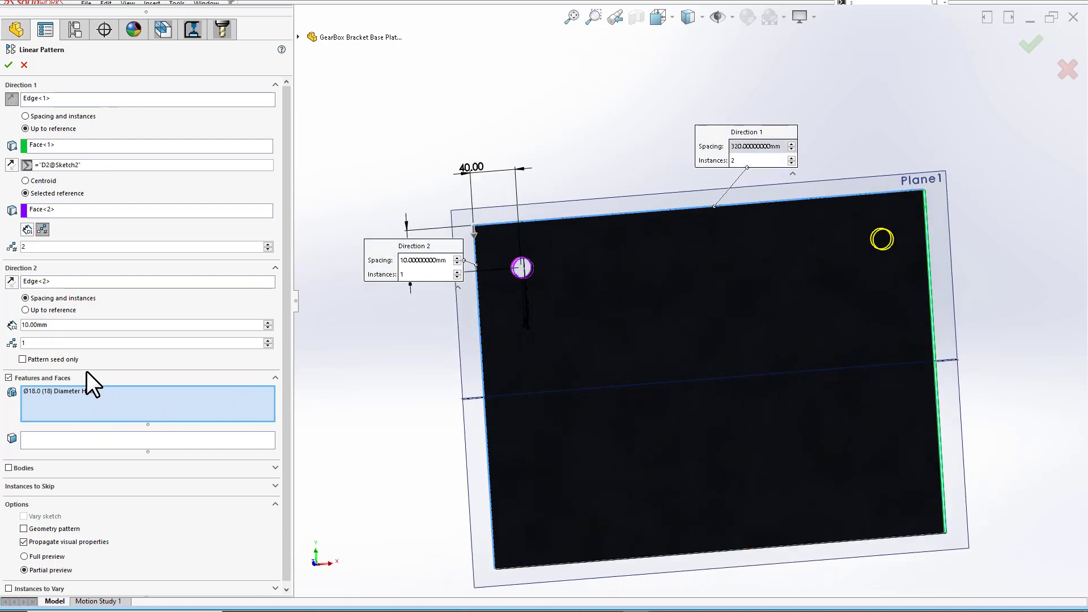
Step: Switch Direction 2 to Up to reference and use the plate's lower end face as the limit
{"action": "left_click", "coordinate": [49, 312]}
{"action": "middle_click_drag", "start_coordinate": [595, 331], "coordinate": [535, 209]}
{"action": "scroll", "coordinate": [673, 448], "scroll_direction": "down", "scroll_amount": 3}
{"action": "left_click", "coordinate": [715, 472]}
{"action": "scroll", "coordinate": [665, 420], "scroll_direction": "up", "scroll_amount": 3}
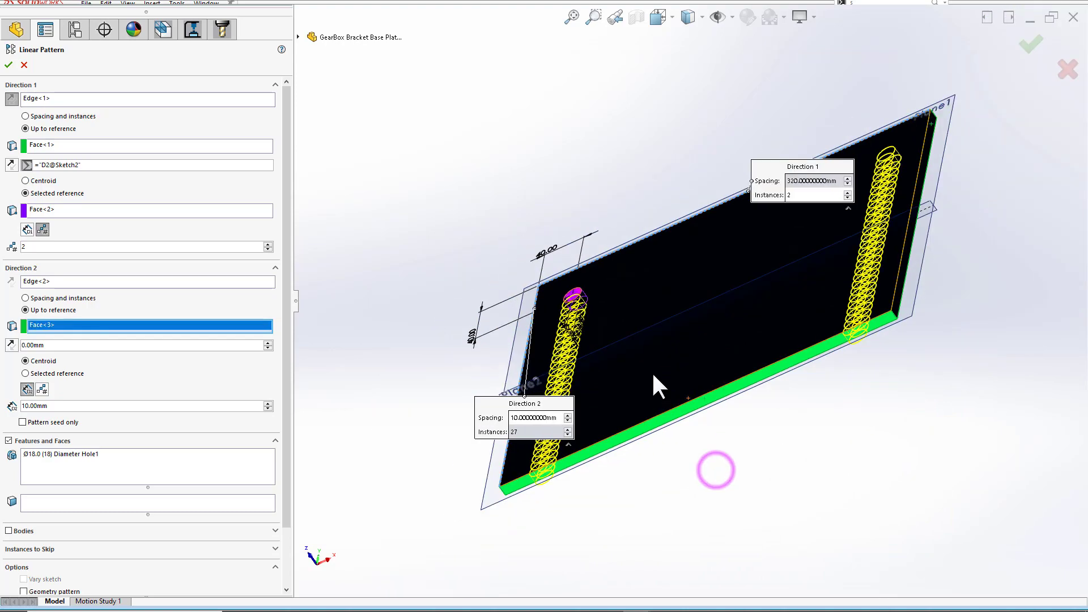
Step: Examine where the last previewed holes of Direction 2 fall relative to the plate's lower end face
{"action": "middle_click_drag", "start_coordinate": [652, 372], "coordinate": [678, 552]}
{"action": "scroll", "coordinate": [678, 552], "scroll_direction": "down", "scroll_amount": 1}
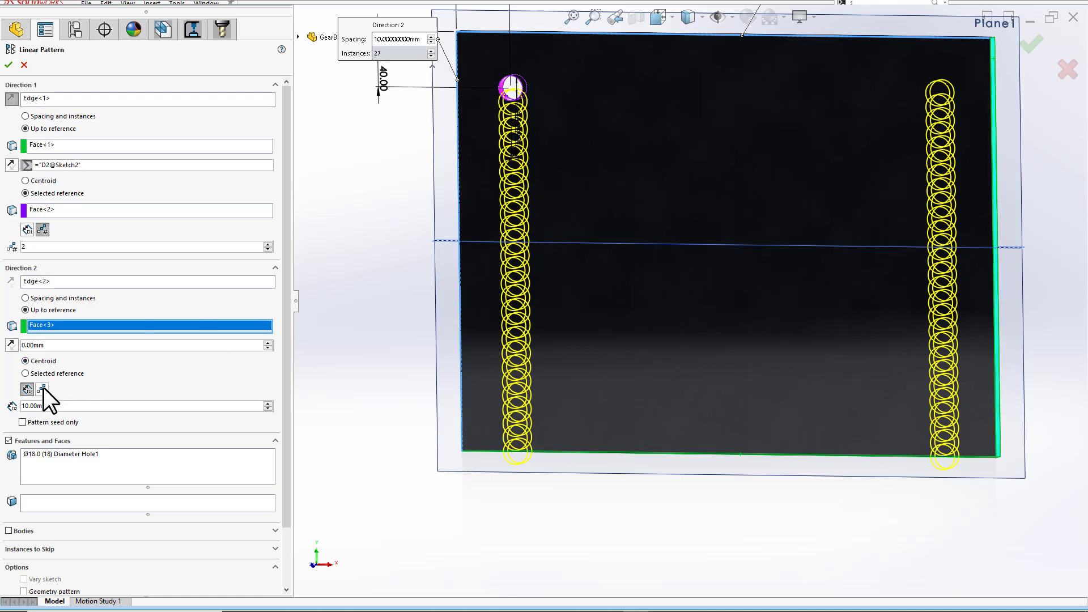
{"action": "middle_click_drag", "start_coordinate": [418, 273], "coordinate": [427, 306], "text": "ctrl"}
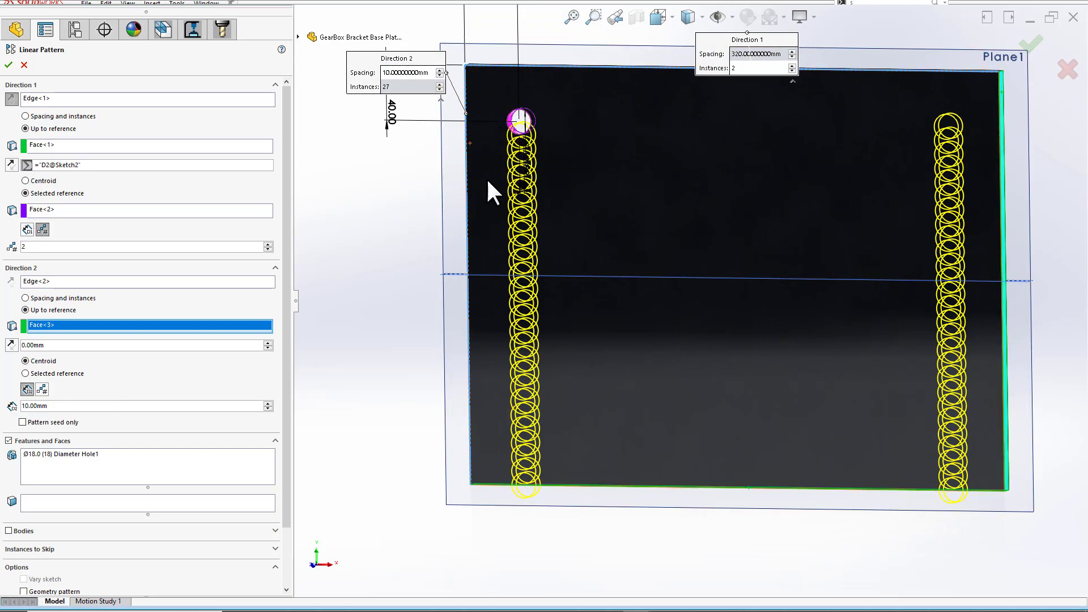
{"action": "middle_click_drag", "start_coordinate": [546, 446], "coordinate": [583, 546]}
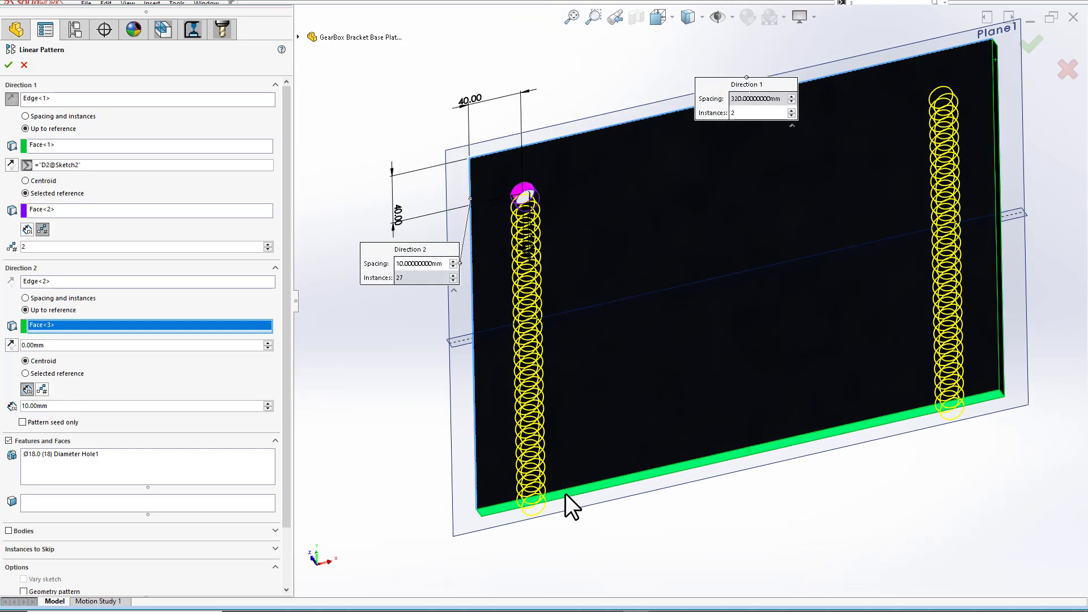
{"action": "middle_click_drag", "start_coordinate": [564, 491], "coordinate": [545, 453]}
{"action": "left_click", "coordinate": [52, 346]}
{"action": "scroll", "coordinate": [545, 489], "scroll_direction": "down", "scroll_amount": 5}
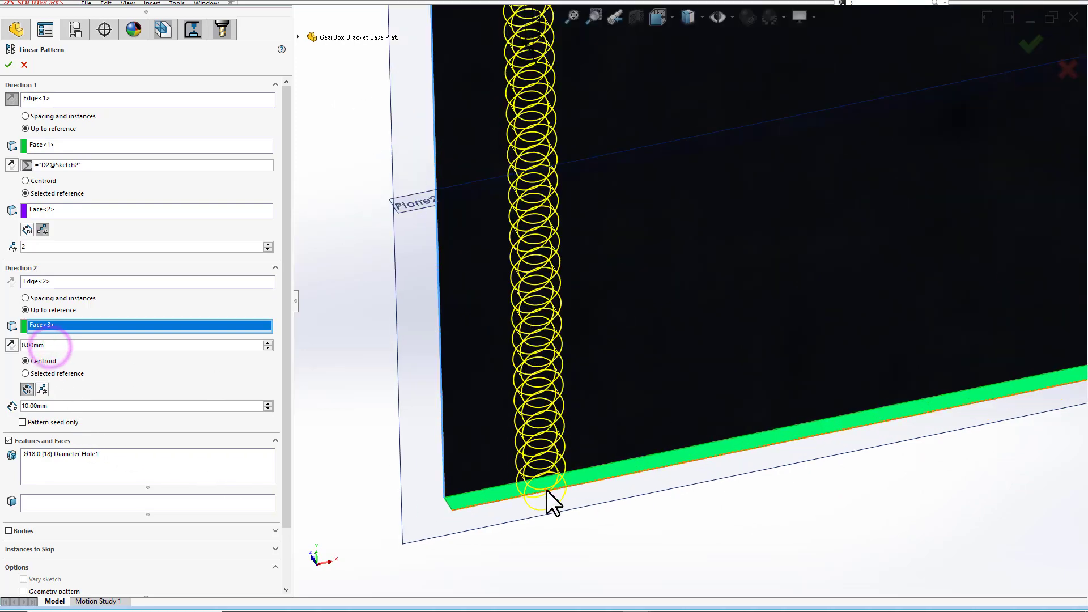
{"action": "middle_click_drag", "start_coordinate": [590, 456], "coordinate": [621, 534]}
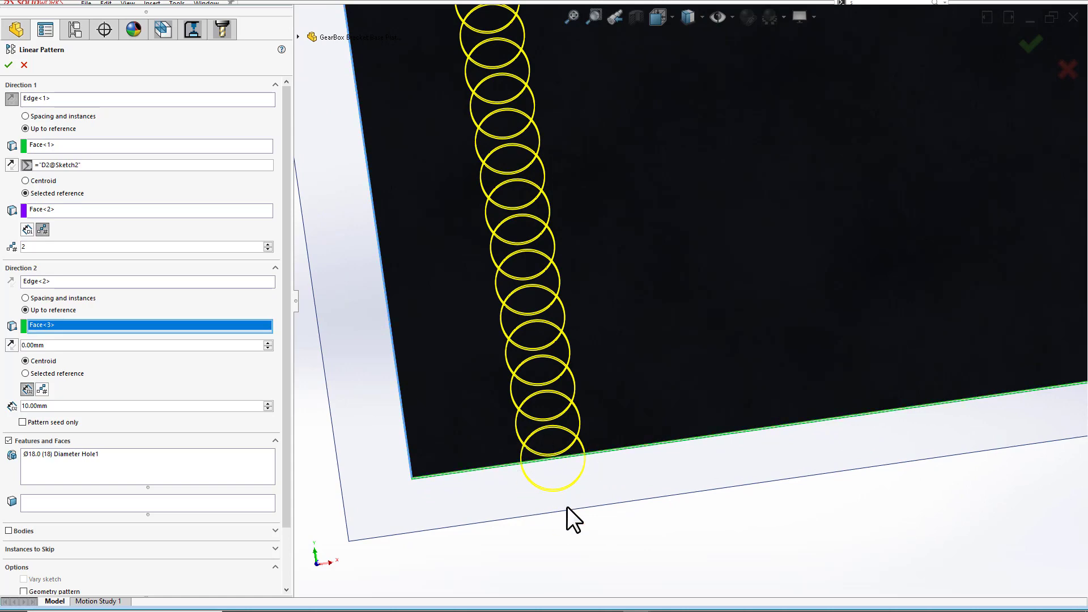
{"action": "middle_click_drag", "start_coordinate": [563, 430], "coordinate": [620, 451]}
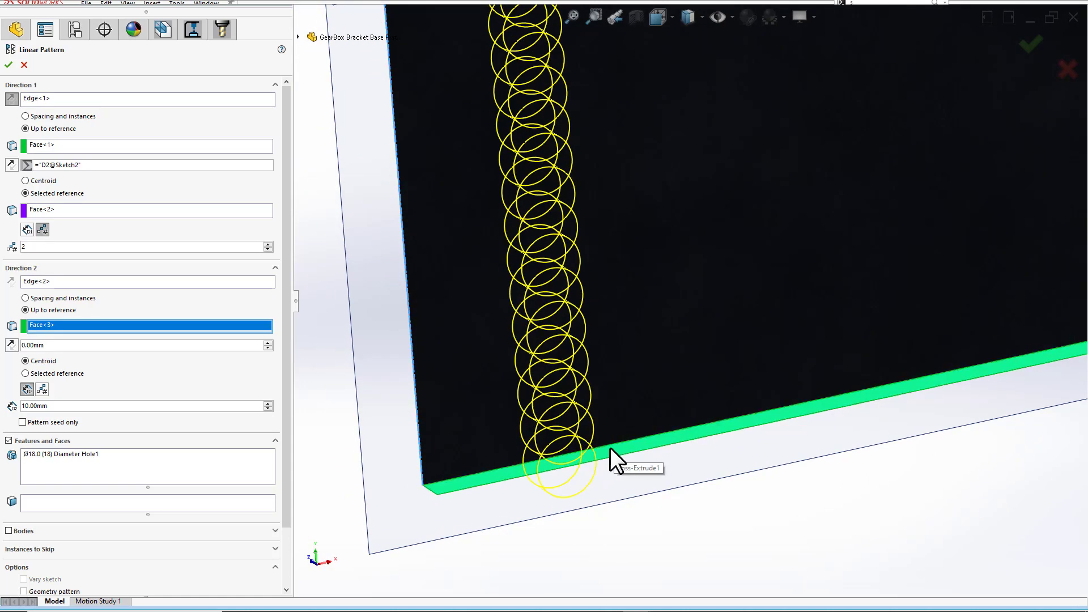
{"action": "middle_click_drag", "start_coordinate": [578, 468], "coordinate": [722, 358]}
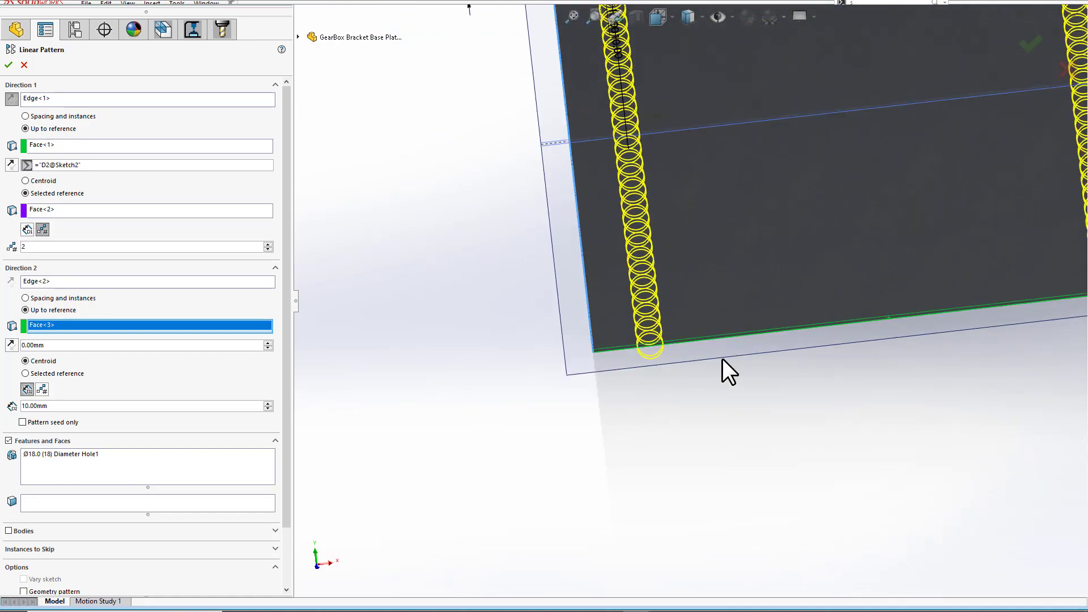
{"action": "key", "text": "f"}
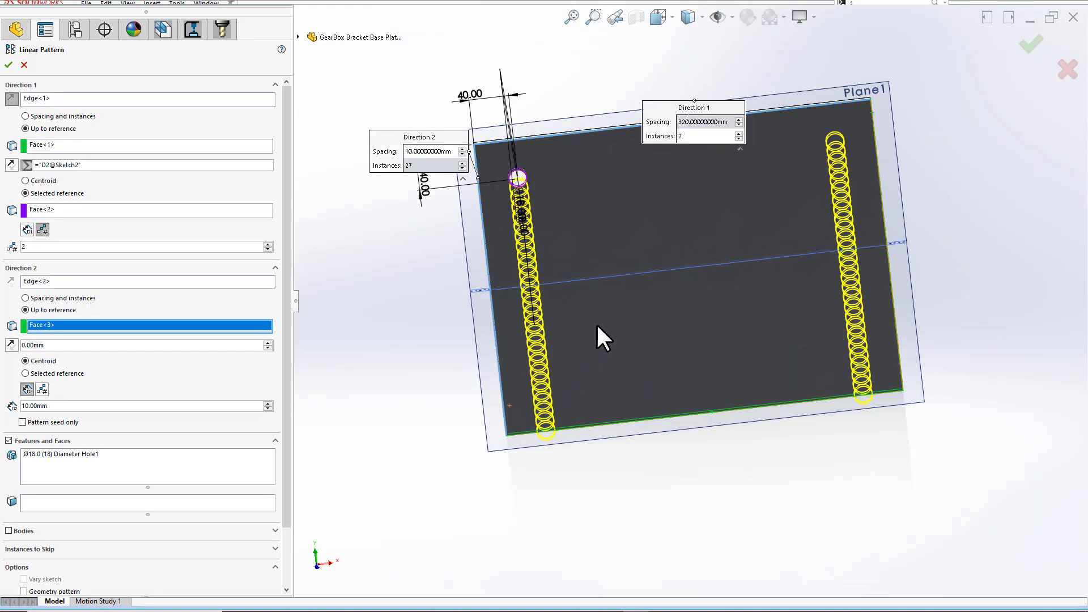
Step: Define Direction 2 by 2 instances and link its offset by equation to the seed hole's vertical 40 mm edge dimension
{"action": "left_click", "coordinate": [41, 390]}
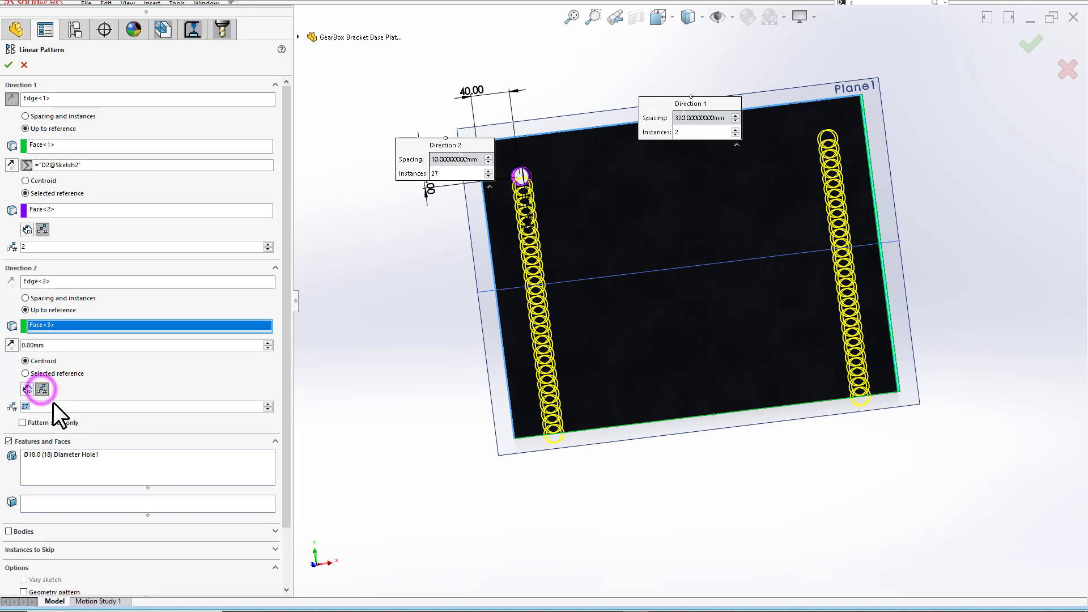
{"action": "left_click", "coordinate": [406, 328]}
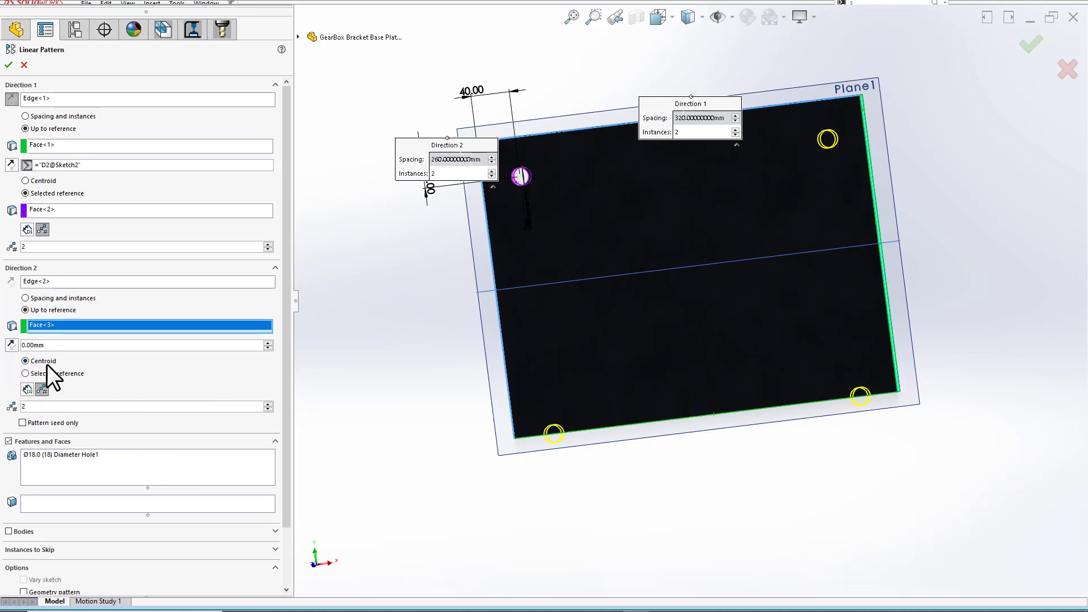
{"action": "left_click", "coordinate": [62, 347]}
{"action": "type", "text": "="}
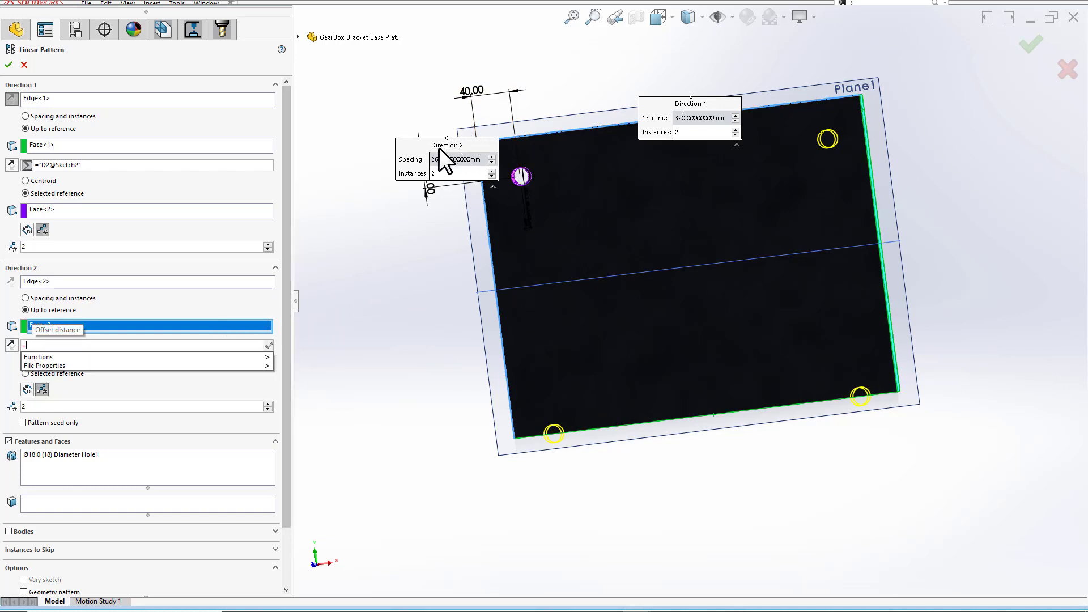
{"action": "scroll", "coordinate": [462, 251], "scroll_direction": "up", "scroll_amount": 2}
{"action": "scroll", "coordinate": [481, 226], "scroll_direction": "down", "scroll_amount": 1}
{"action": "left_click_drag", "start_coordinate": [503, 197], "coordinate": [348, 81]}
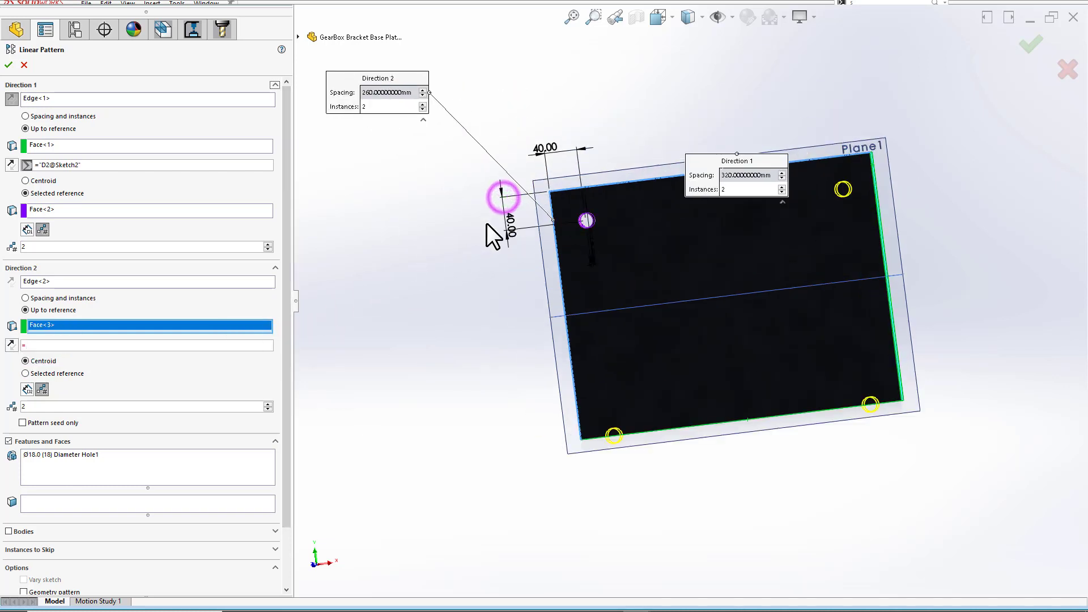
{"action": "left_click", "coordinate": [82, 345]}
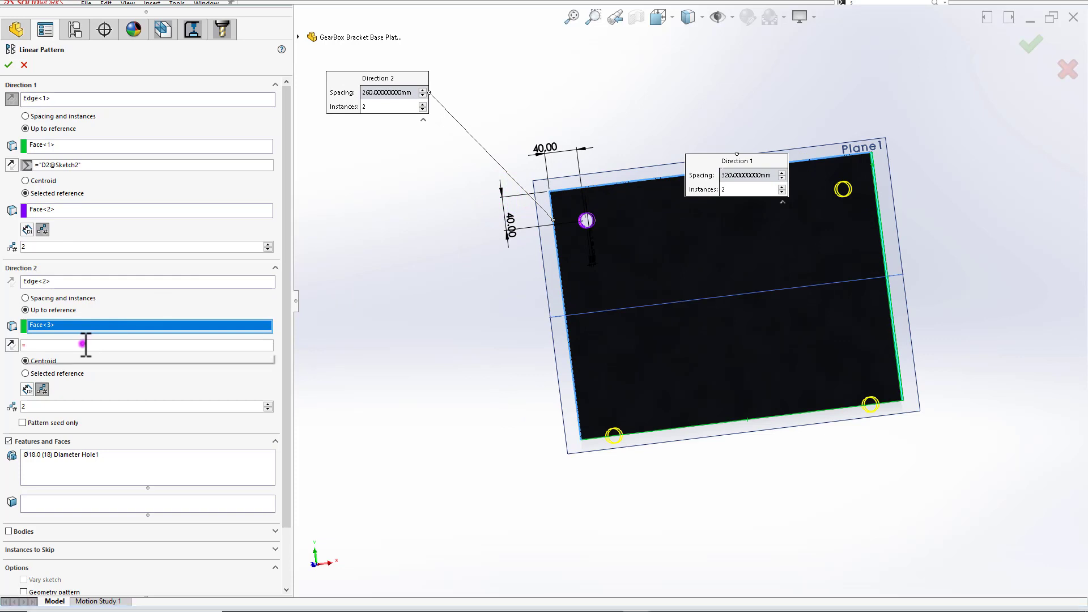
{"action": "left_click", "coordinate": [511, 220]}
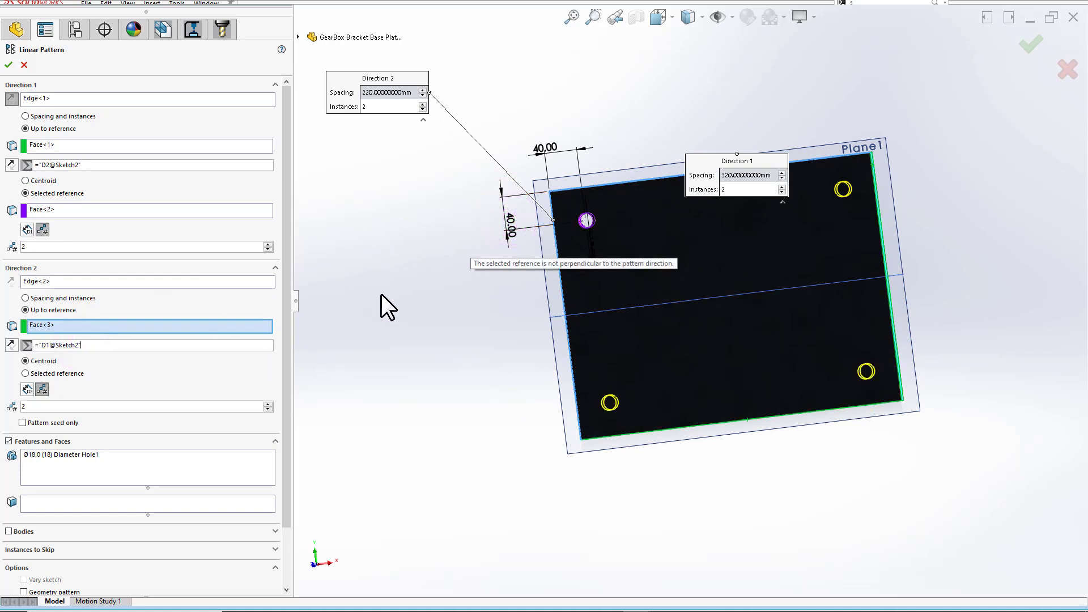
Step: Compare the preview with and without Pattern seed only, leave the option off, and accept the linear pattern
{"action": "left_click", "coordinate": [22, 423]}
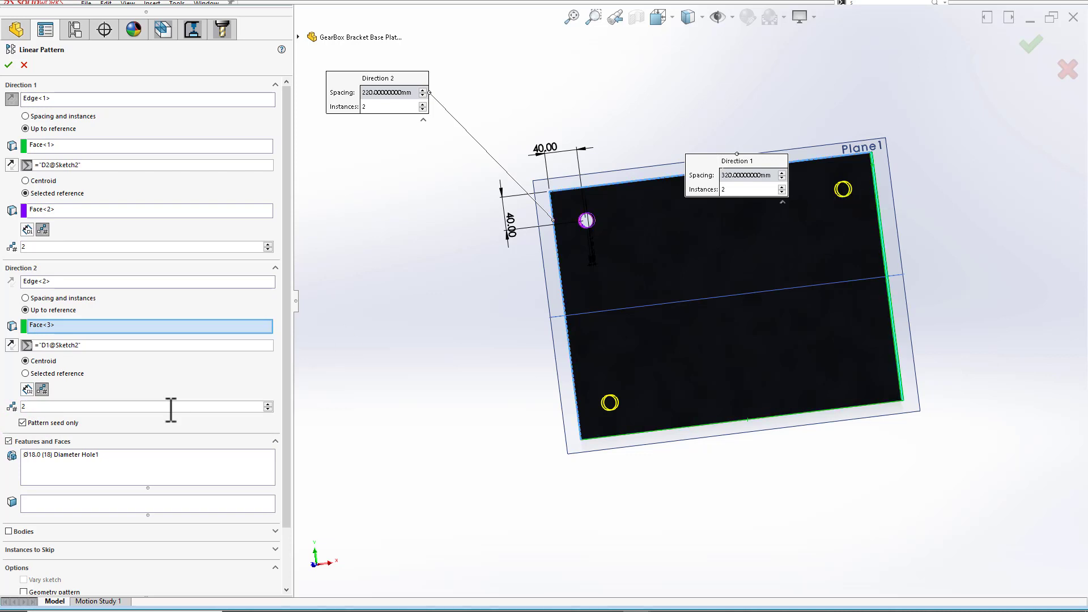
{"action": "left_click", "coordinate": [23, 422]}
{"action": "left_click", "coordinate": [22, 422]}
{"action": "left_click", "coordinate": [22, 422]}
{"action": "left_click", "coordinate": [9, 65]}
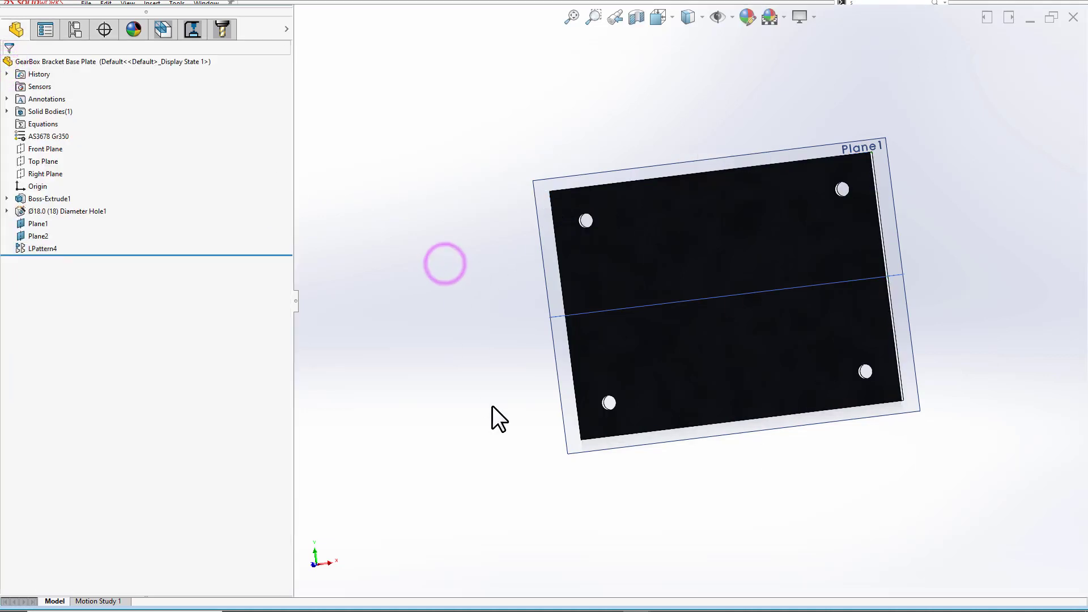
{"action": "left_click", "coordinate": [475, 343]}
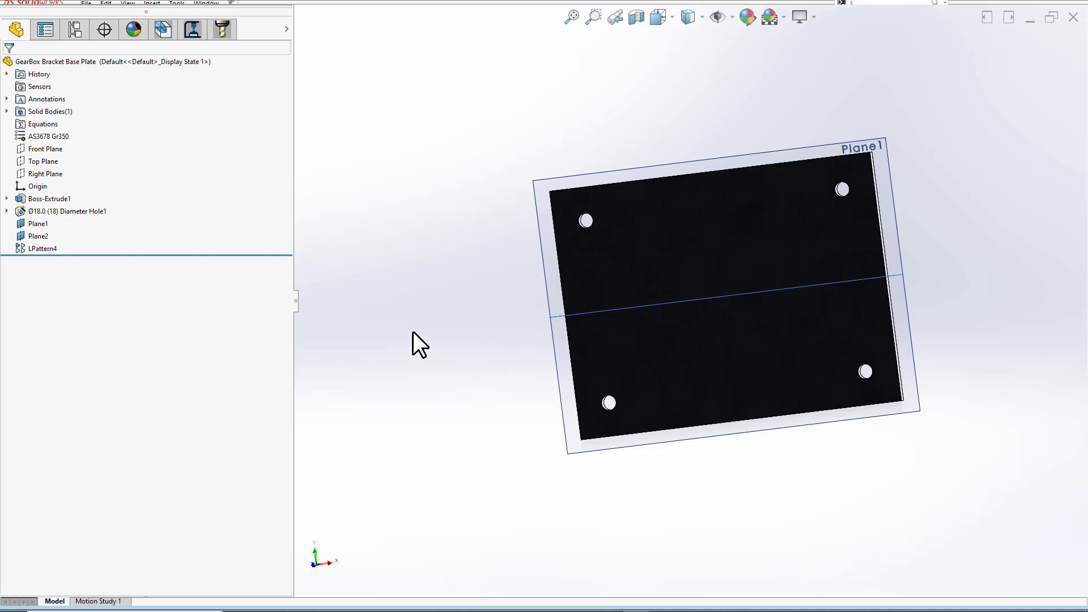
{"action": "left_click", "coordinate": [45, 248]}
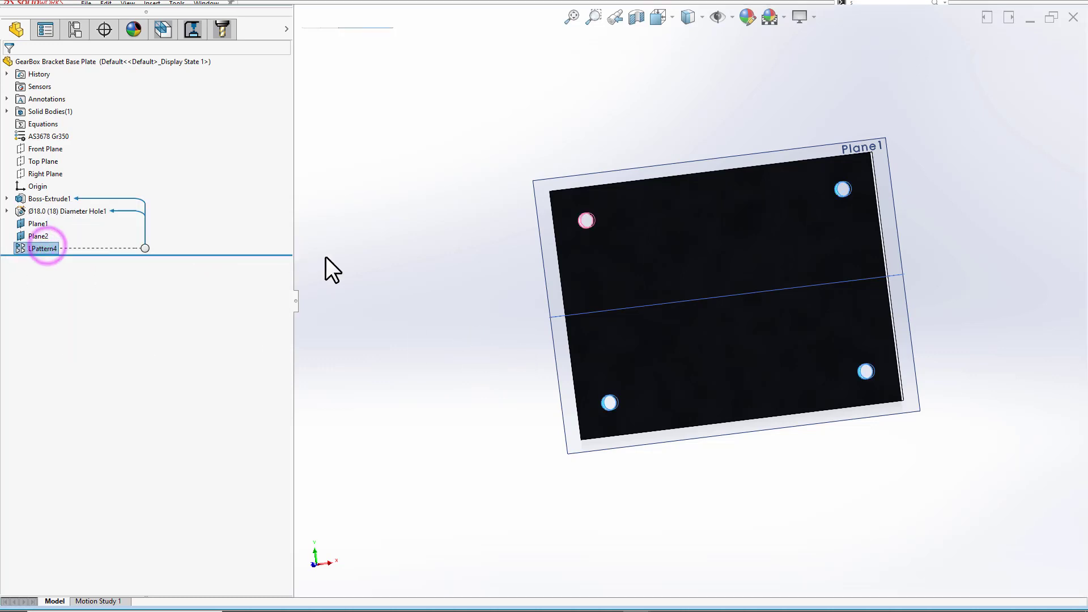
{"action": "key", "text": "F2"}
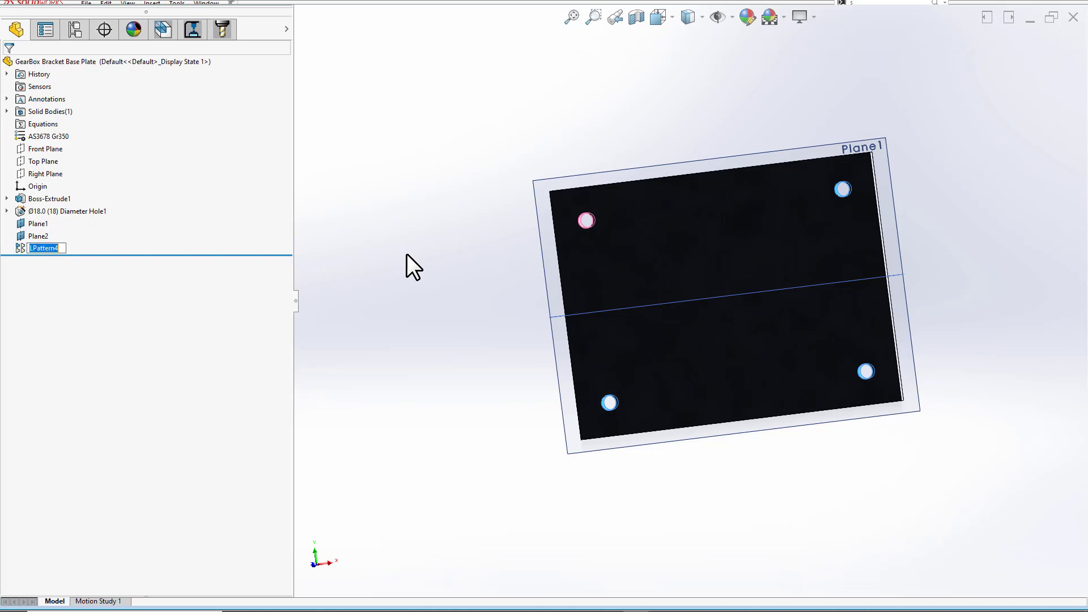
{"action": "left_click_drag", "start_coordinate": [63, 249], "coordinate": [56, 249]}
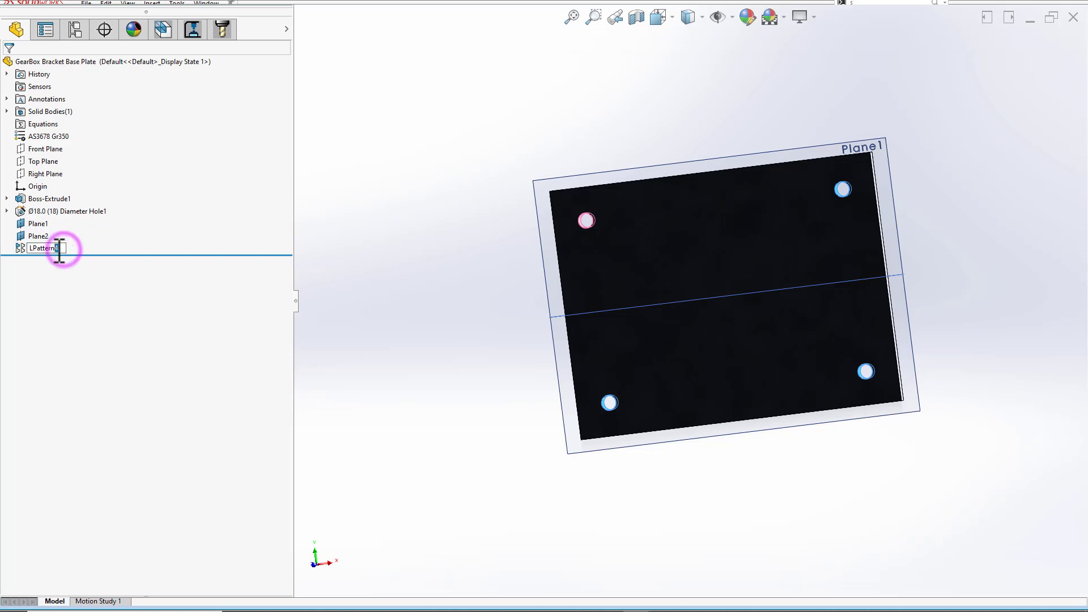
{"action": "left_click", "coordinate": [369, 262]}
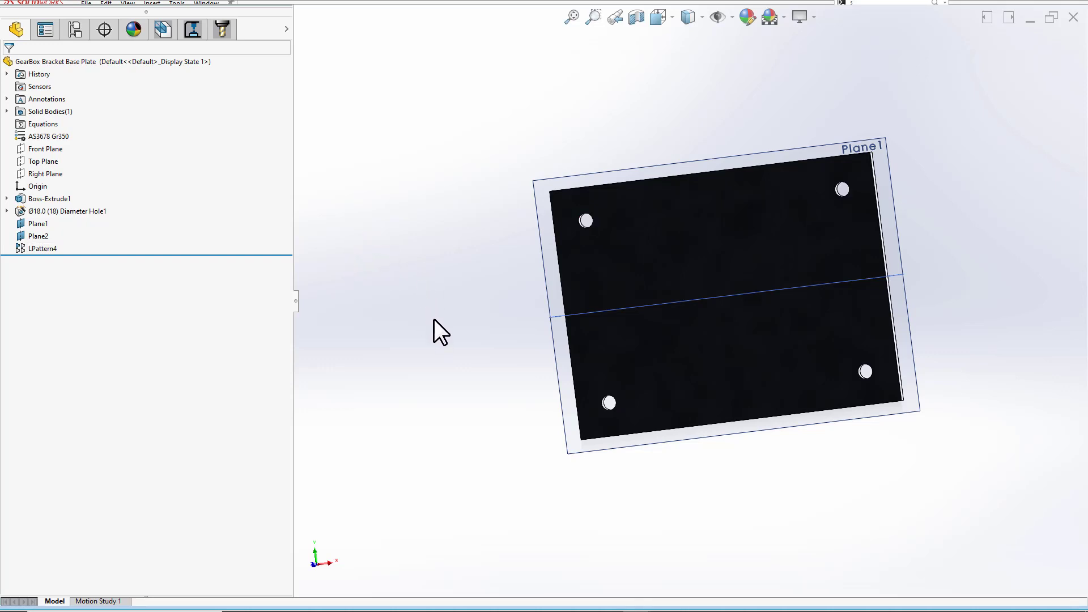
Step: Switch to the GearBox Bracket assembly and select the failed concentric mate among the first bolt set's mates
{"action": "key", "text": "ctrl+Tab"}
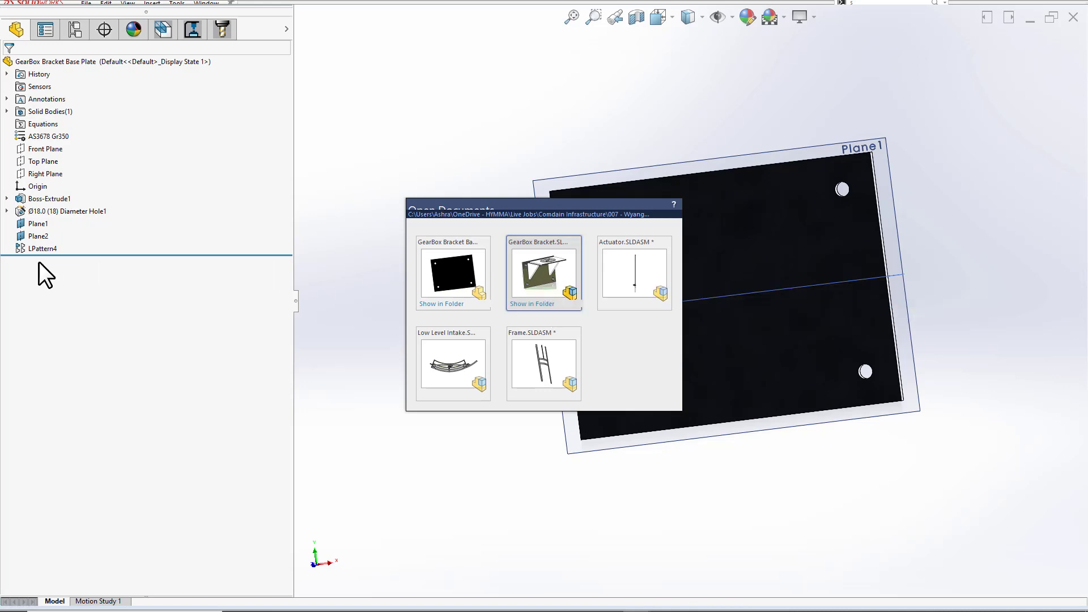
{"action": "left_click", "coordinate": [553, 273]}
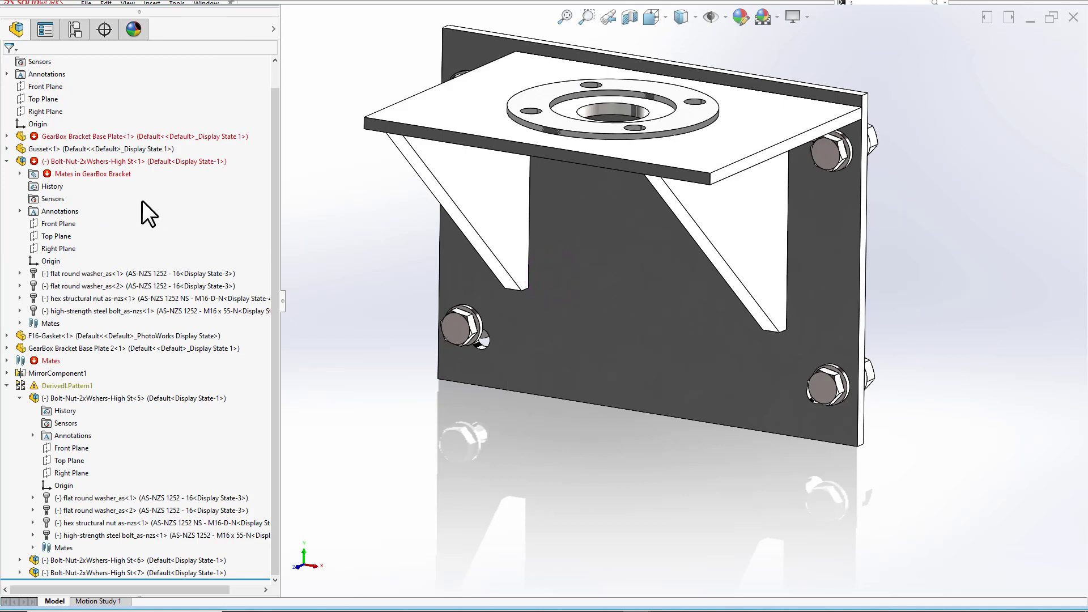
{"action": "left_click", "coordinate": [66, 171]}
{"action": "left_click", "coordinate": [20, 173]}
{"action": "left_click", "coordinate": [90, 199]}
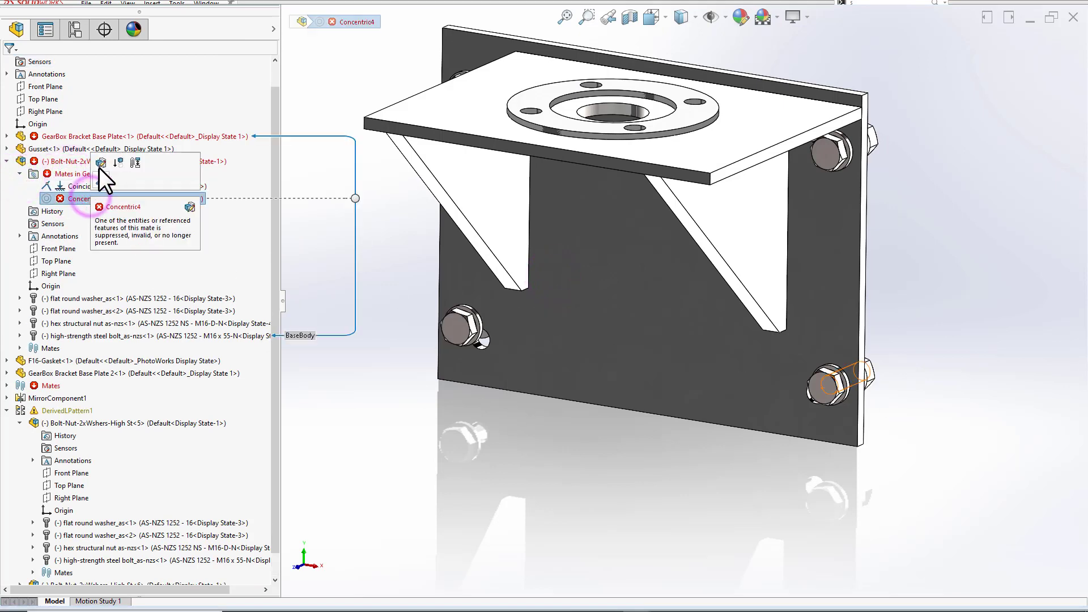
Step: Repair the concentric mate by replacing its missing reference with the cylindrical face of the base plate's hole beside the bolt
{"action": "left_click", "coordinate": [100, 161]}
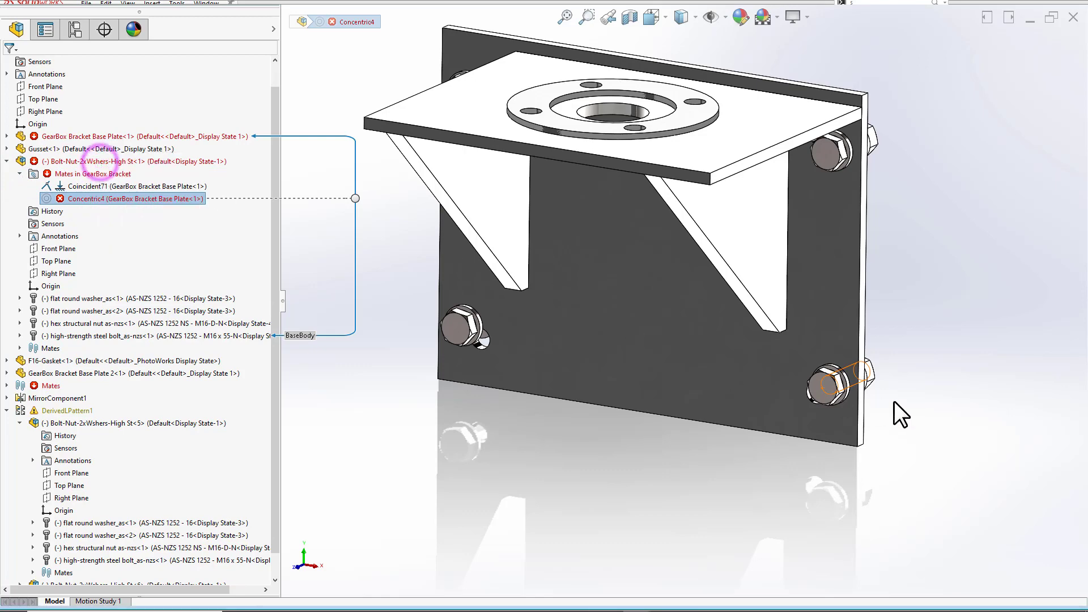
{"action": "left_click", "coordinate": [170, 131]}
{"action": "scroll", "coordinate": [827, 393], "scroll_direction": "down", "scroll_amount": 5}
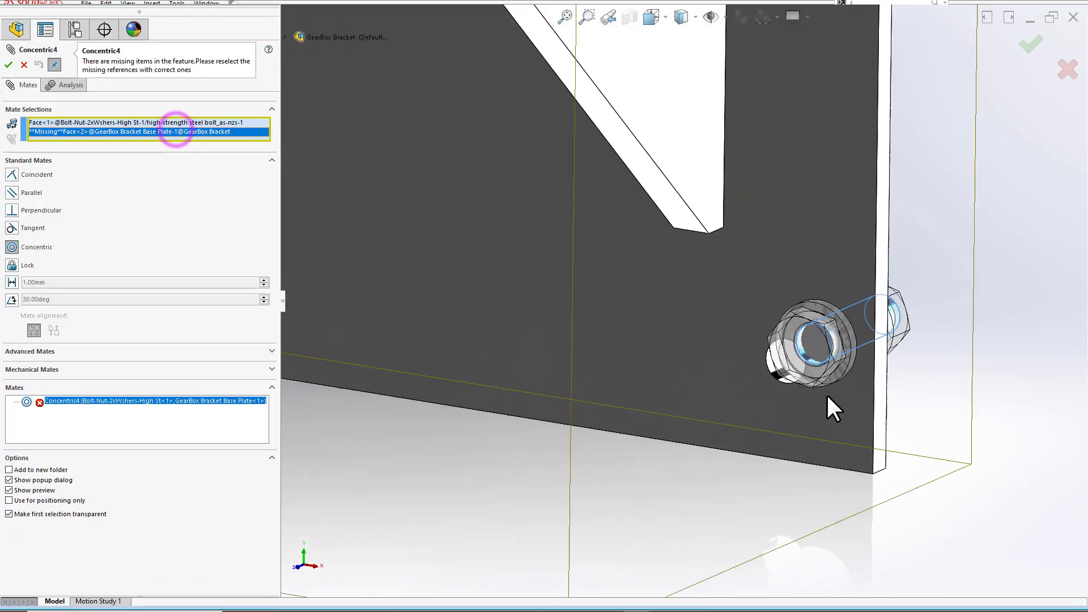
{"action": "middle_click_drag", "start_coordinate": [797, 356], "coordinate": [715, 361]}
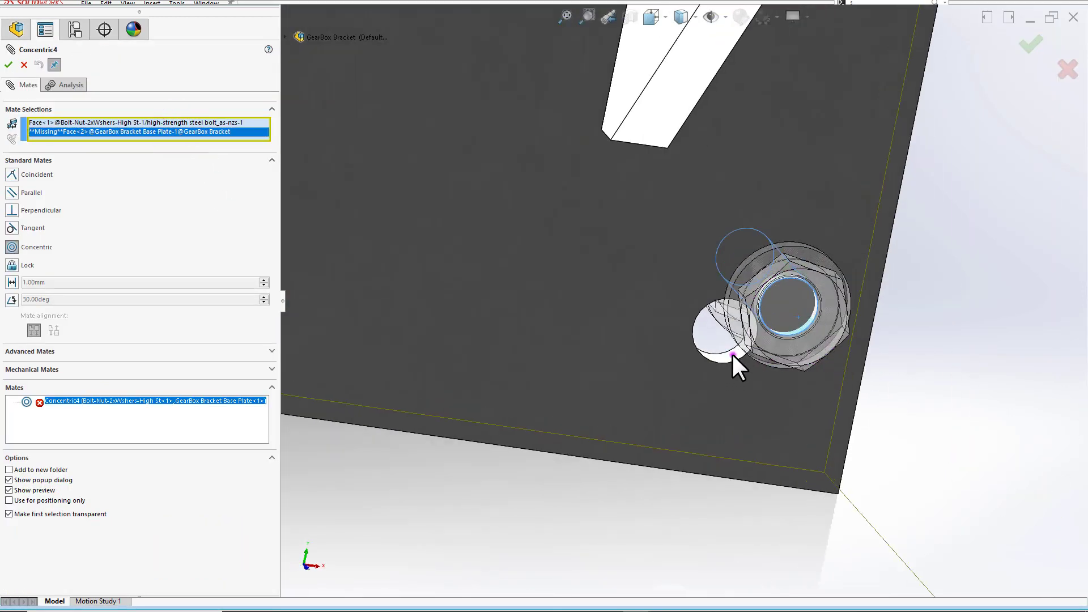
{"action": "left_click", "coordinate": [733, 354]}
{"action": "right_click", "coordinate": [729, 353]}
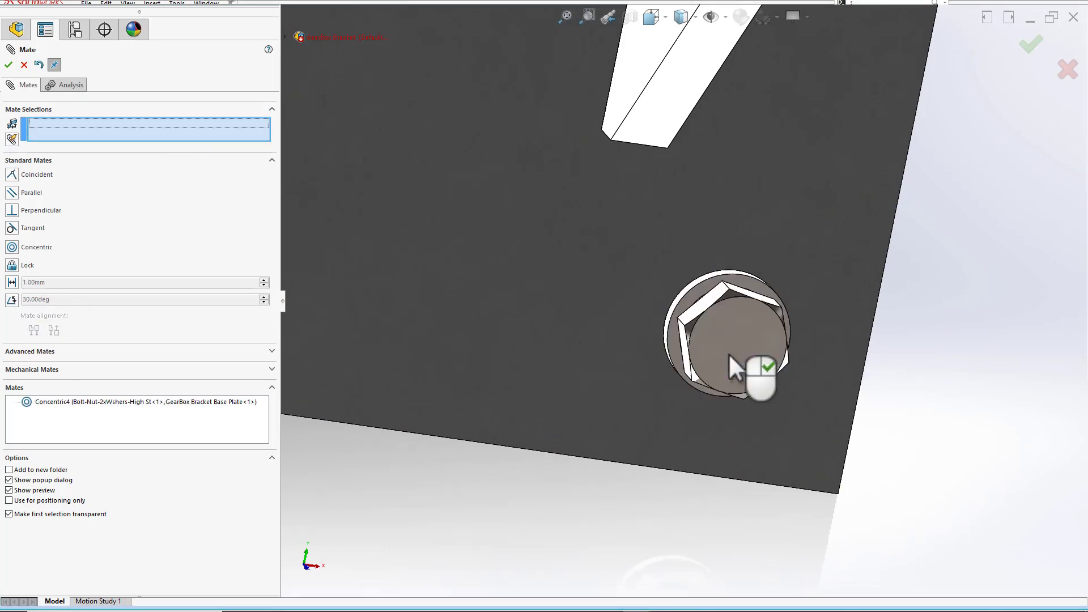
{"action": "scroll", "coordinate": [728, 352], "scroll_direction": "up", "scroll_amount": 6}
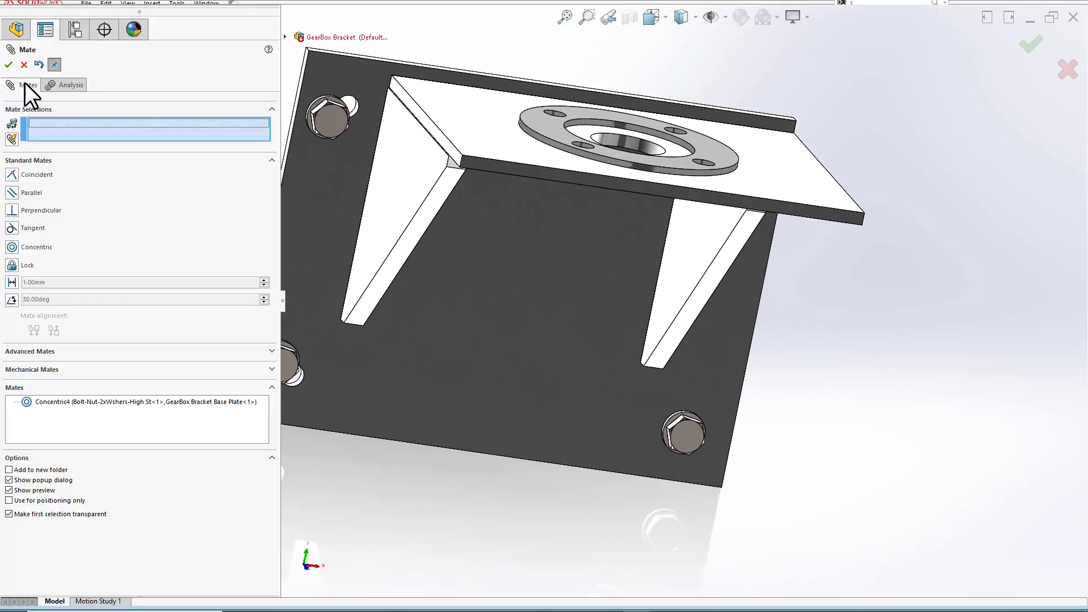
{"action": "left_click", "coordinate": [8, 64]}
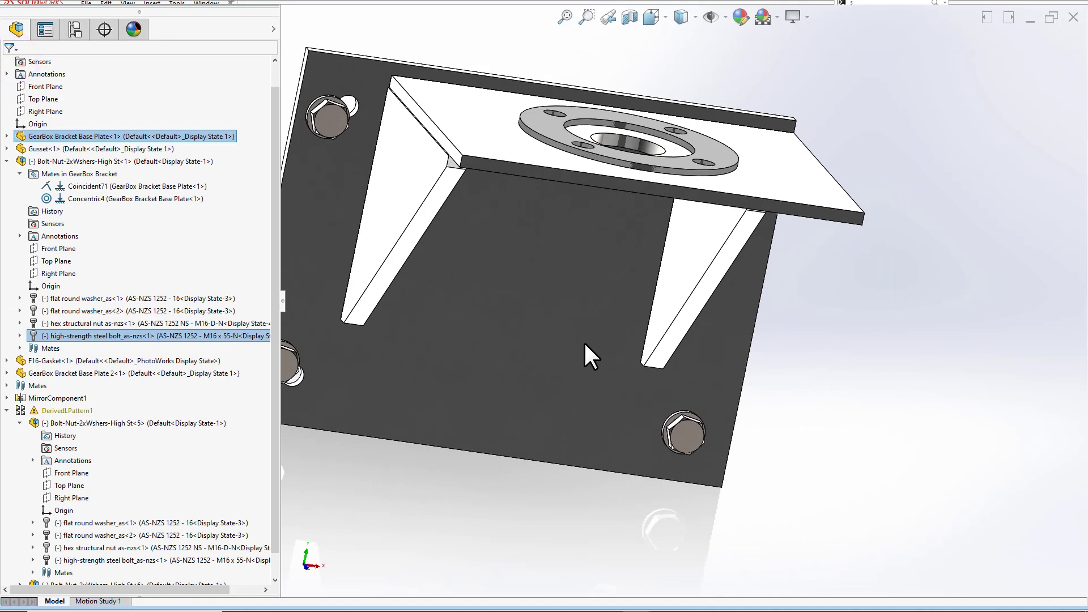
Step: Measure the length of the horizontal top plate's front edge
{"action": "middle_click_drag", "start_coordinate": [860, 388], "coordinate": [823, 397]}
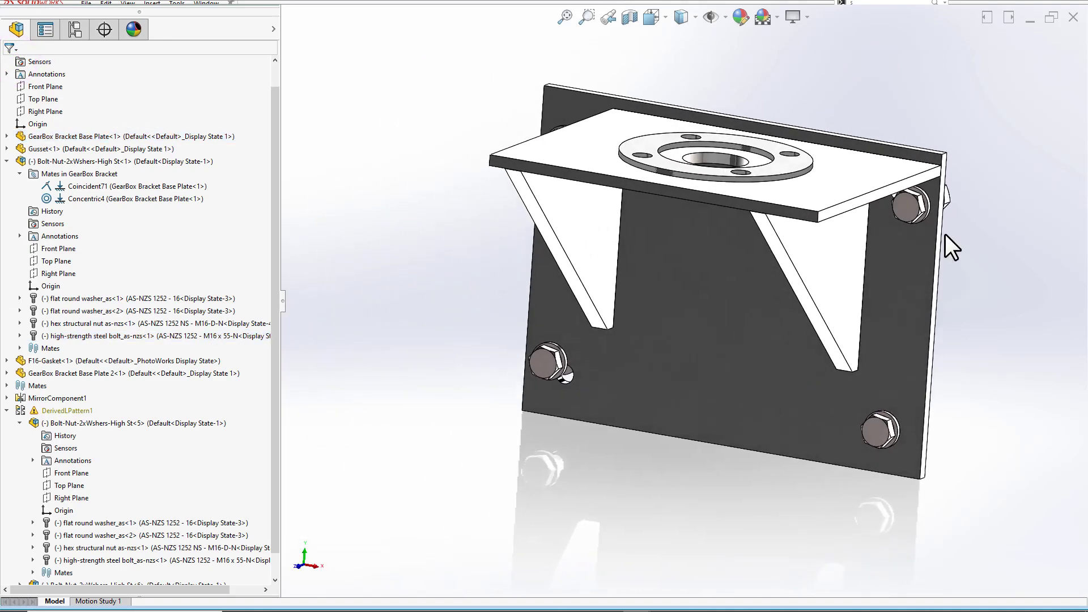
{"action": "key", "text": "m"}
{"action": "left_click", "coordinate": [752, 200]}
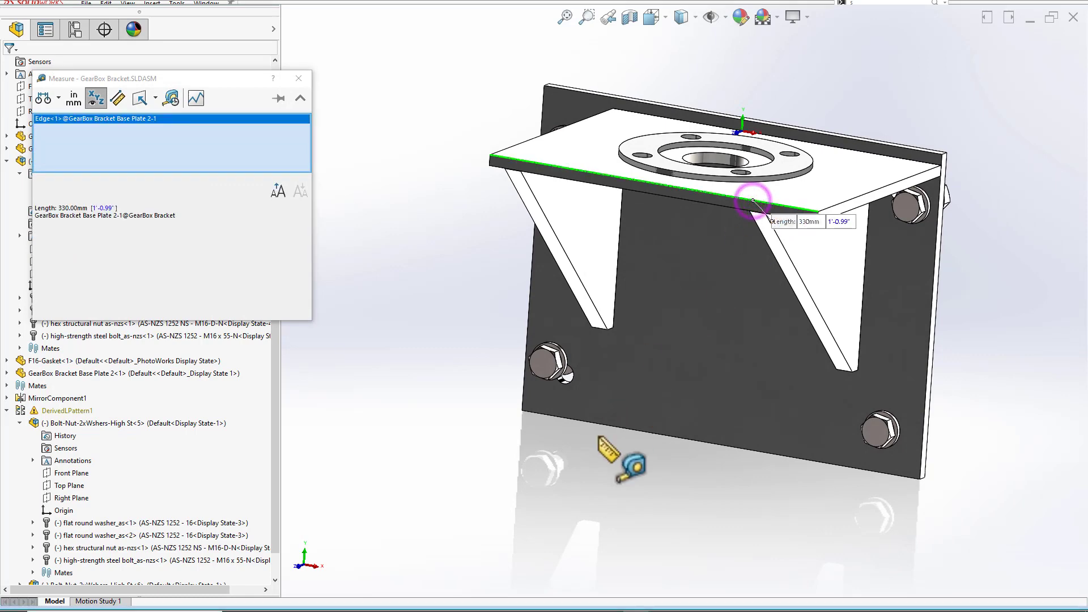
{"action": "key", "text": "Escape"}
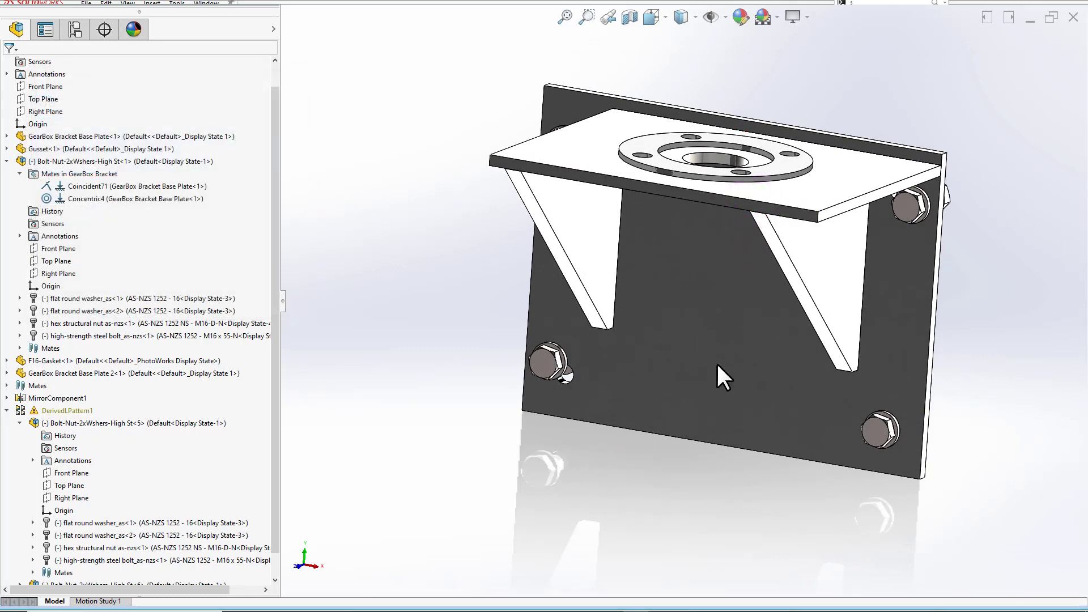
Step: Redefine the bolt set's derived pattern, using the base plate's patterned lower-left corner hole as the driving feature
{"action": "scroll", "coordinate": [717, 364], "scroll_direction": "up", "scroll_amount": 2}
{"action": "middle_click_drag", "start_coordinate": [718, 365], "coordinate": [746, 335]}
{"action": "left_click", "coordinate": [565, 370]}
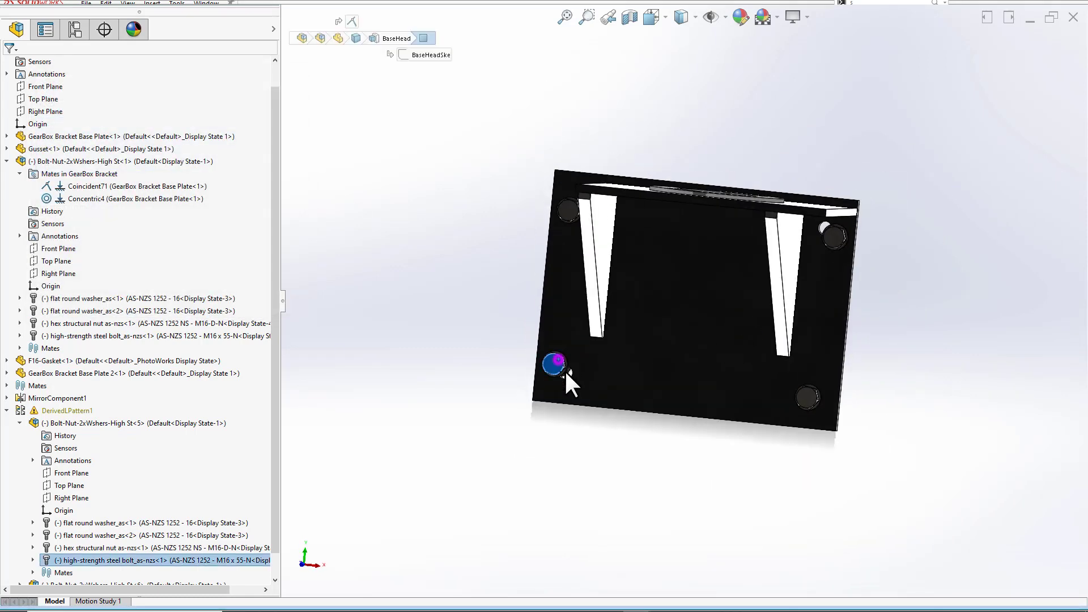
{"action": "left_click", "coordinate": [62, 409]}
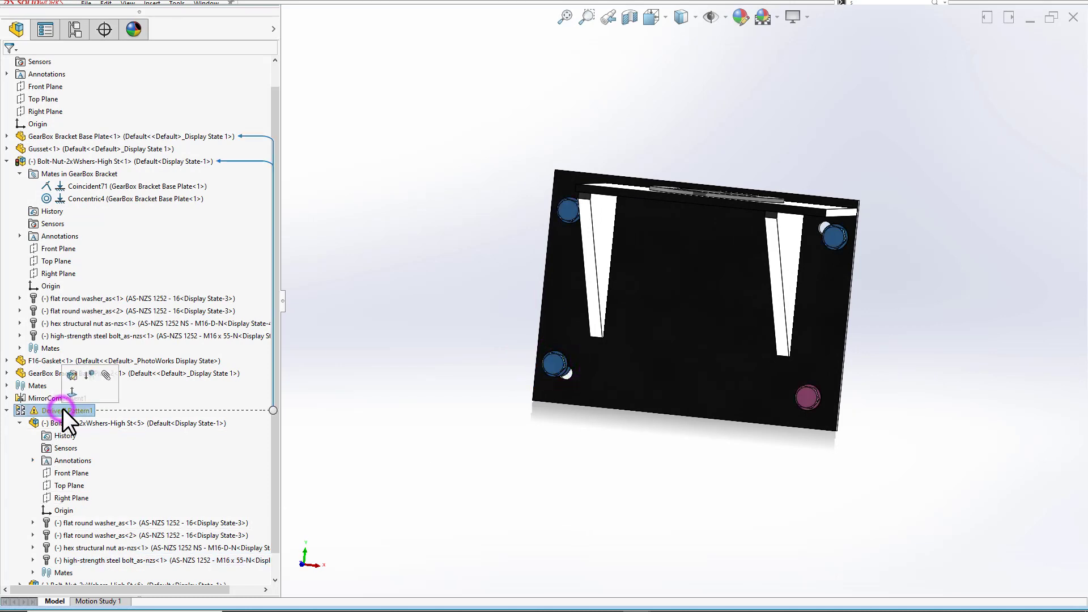
{"action": "left_click", "coordinate": [73, 375]}
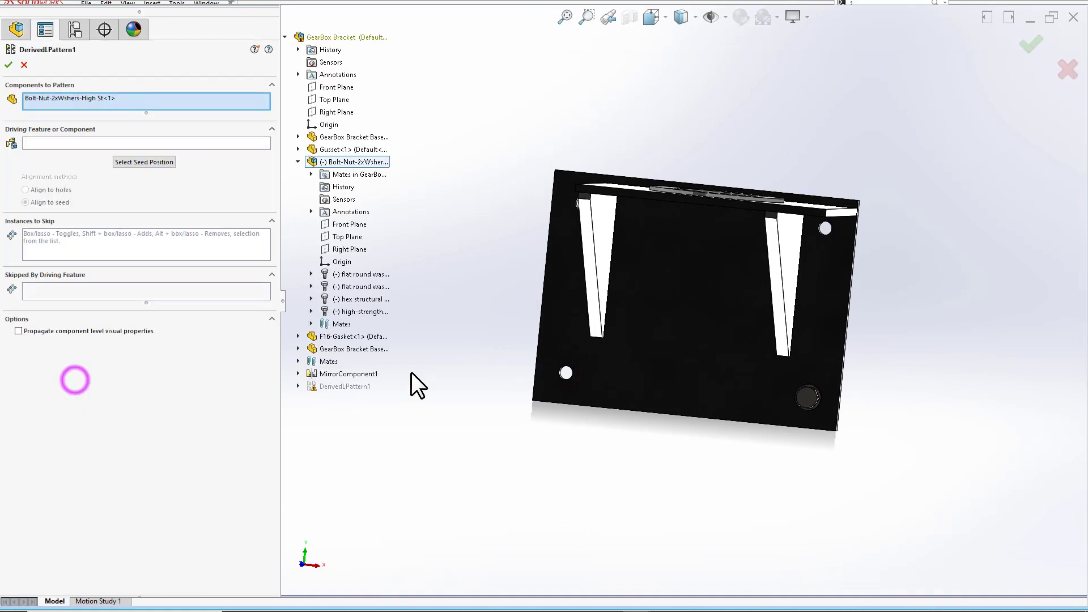
{"action": "left_click", "coordinate": [66, 143]}
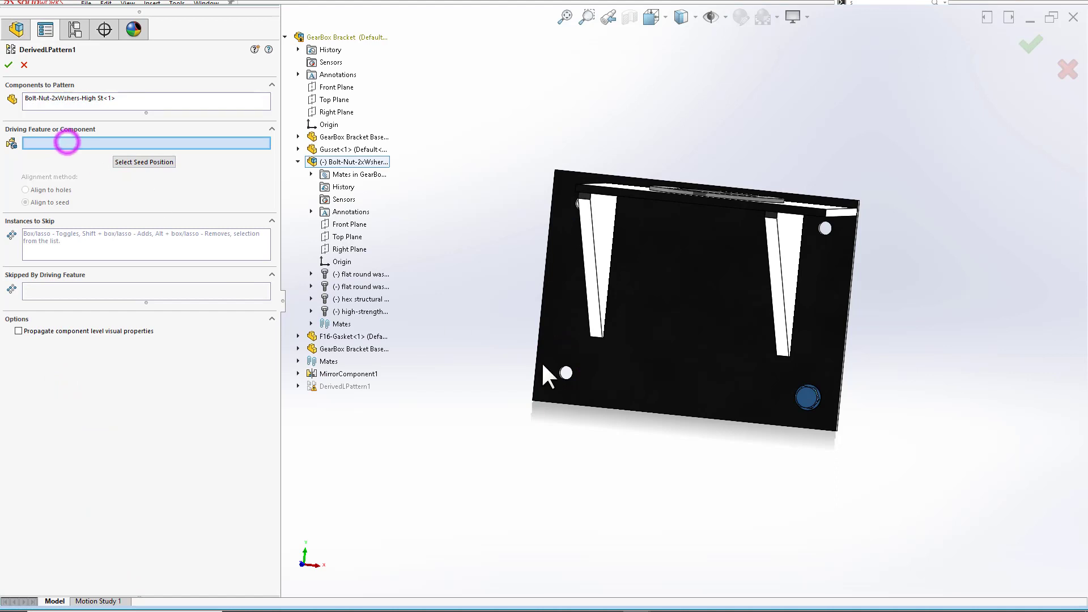
{"action": "middle_click_drag", "start_coordinate": [542, 361], "coordinate": [544, 382]}
{"action": "scroll", "coordinate": [601, 368], "scroll_direction": "down", "scroll_amount": 8}
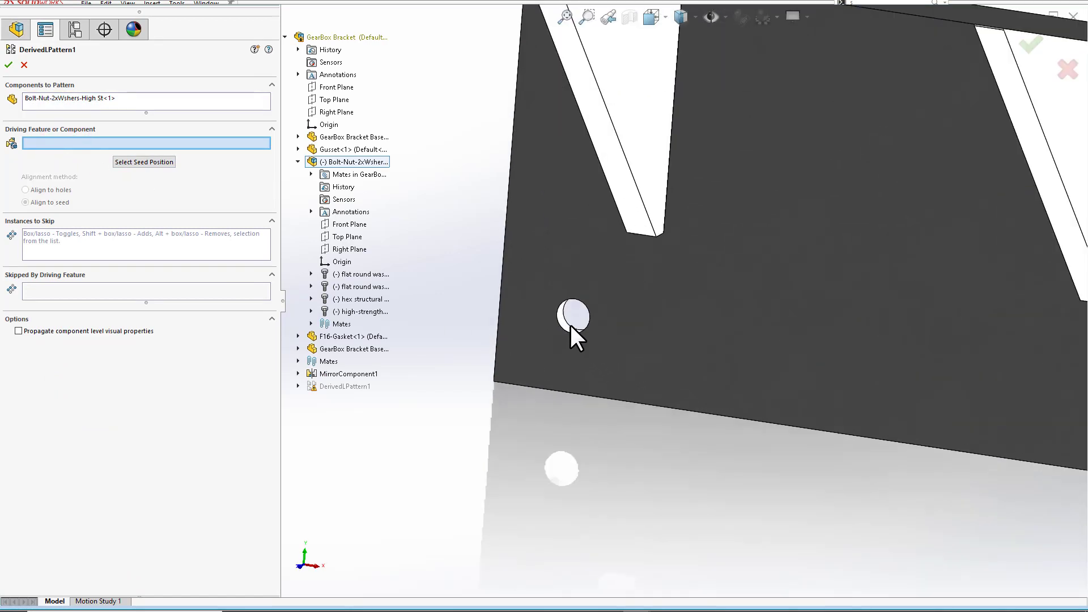
{"action": "left_click", "coordinate": [570, 327]}
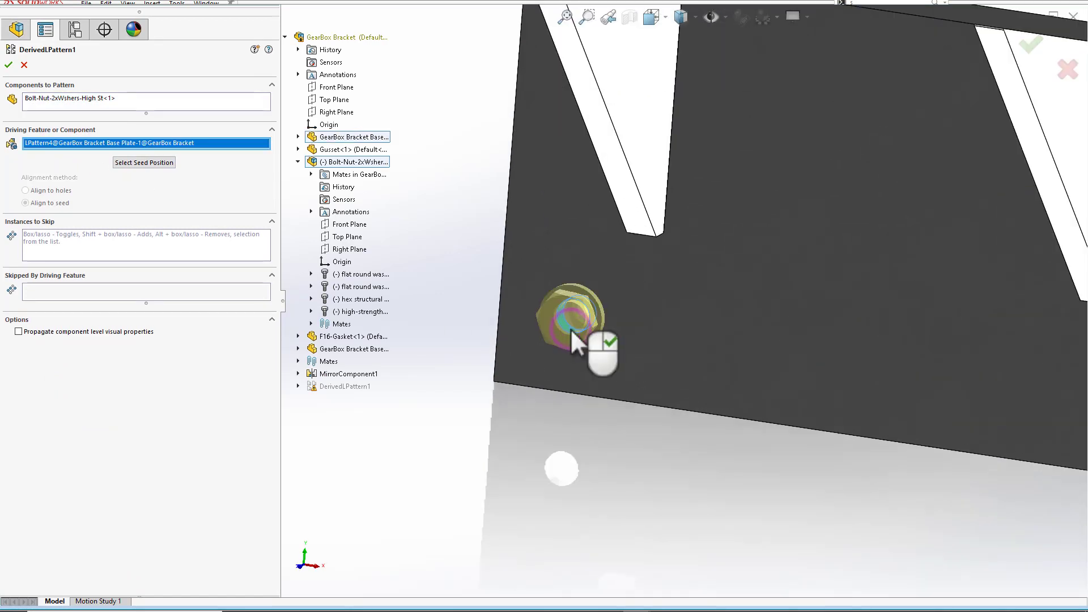
{"action": "right_click", "coordinate": [570, 329]}
{"action": "key", "text": "f"}
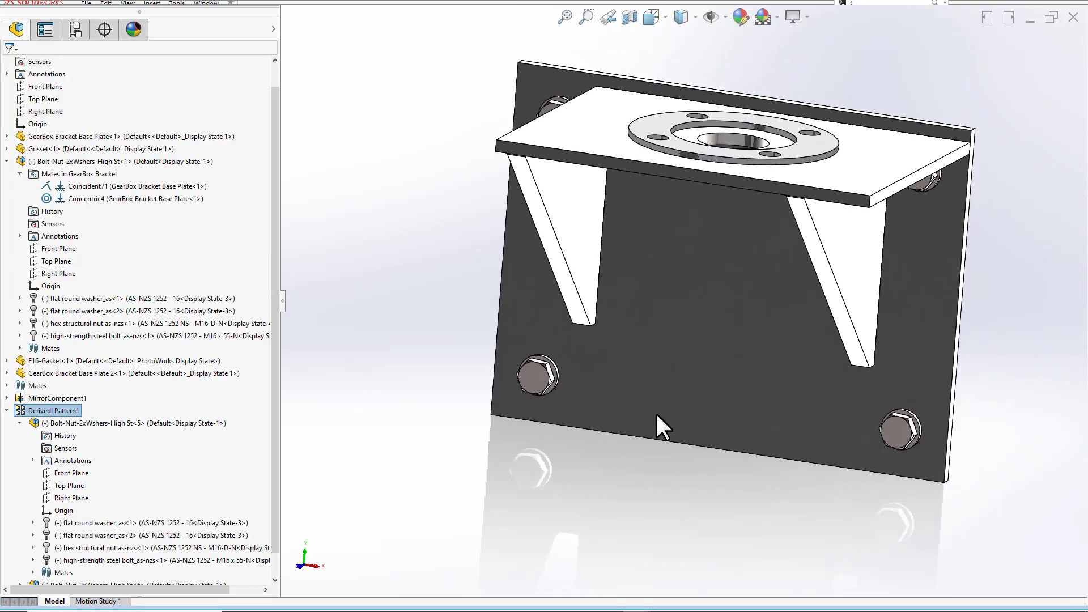
Step: Set the vertical base plate's overall width to 330 mm and rebuild the assembly
{"action": "middle_click_drag", "start_coordinate": [654, 404], "coordinate": [683, 322]}
{"action": "left_click", "coordinate": [681, 319]}
{"action": "double_click", "coordinate": [747, 472]}
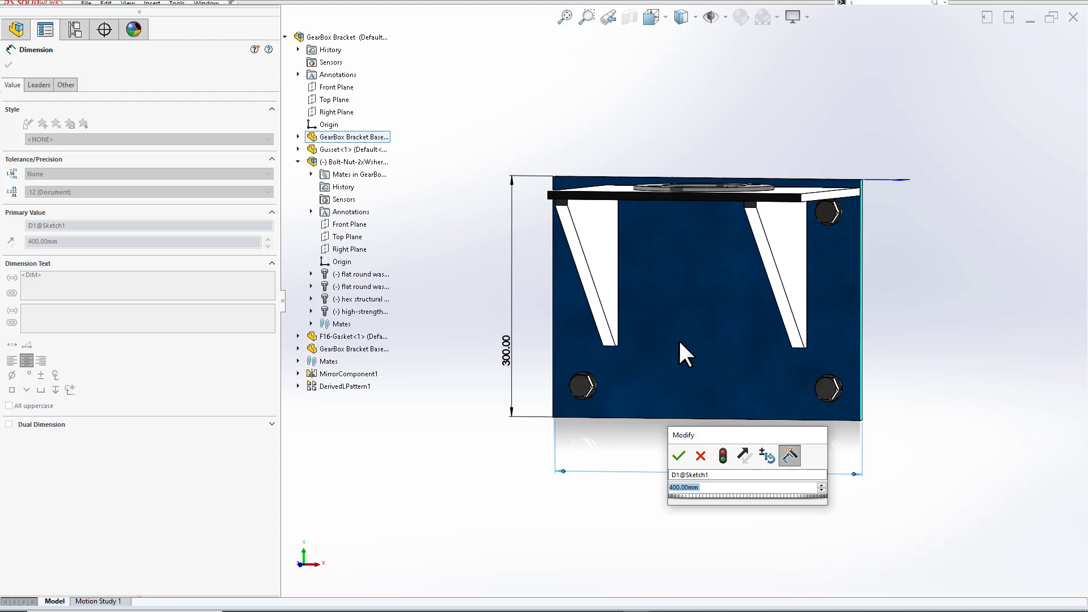
{"action": "scroll", "coordinate": [697, 333], "scroll_direction": "down", "scroll_amount": 2}
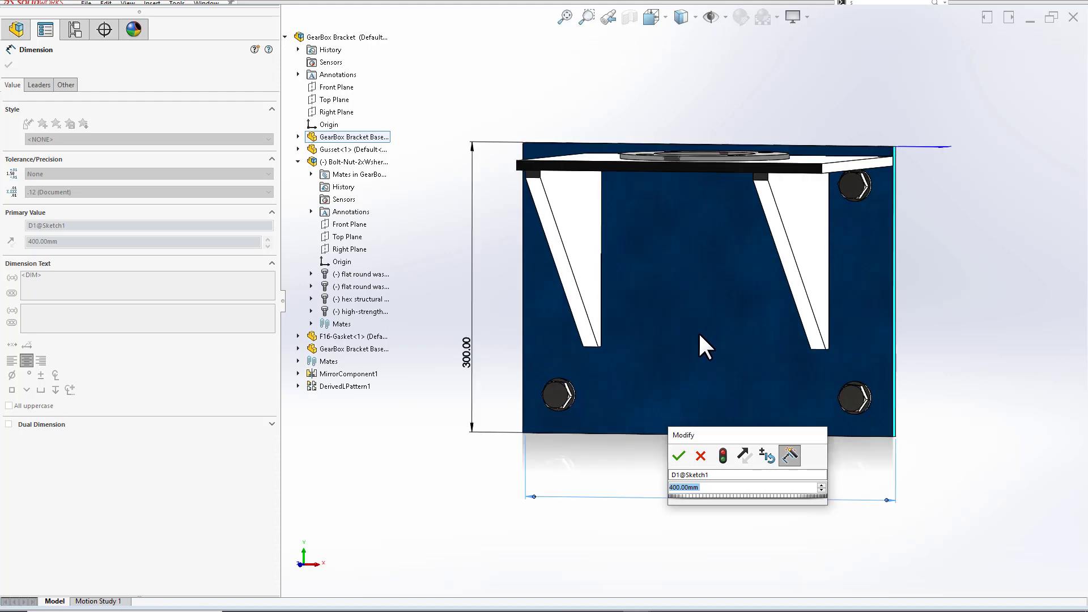
{"action": "type", "text": "330"}
{"action": "key", "text": "Return"}
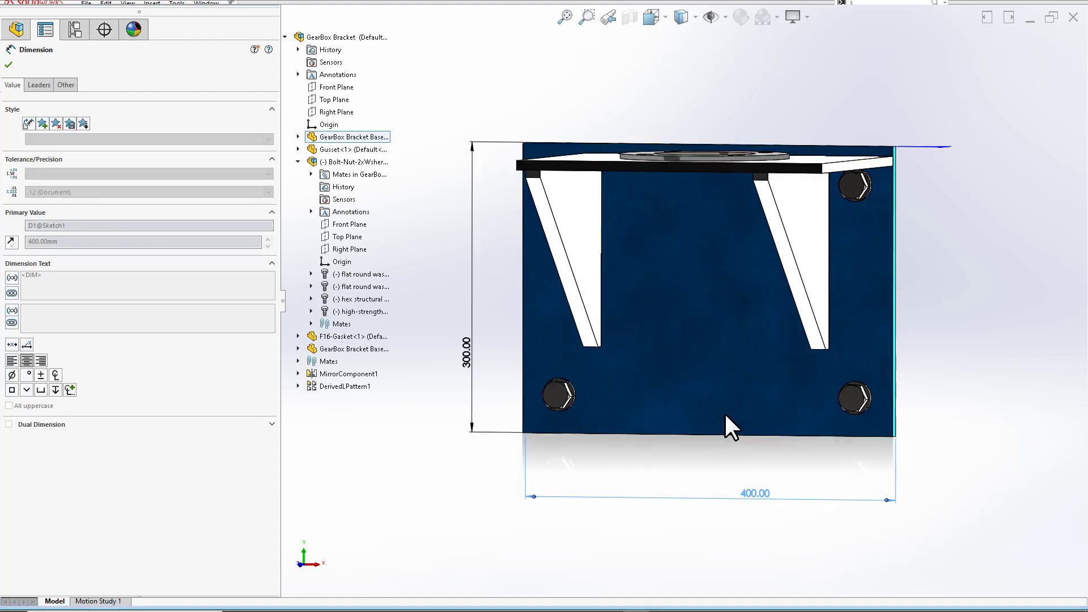
{"action": "left_click", "coordinate": [687, 546]}
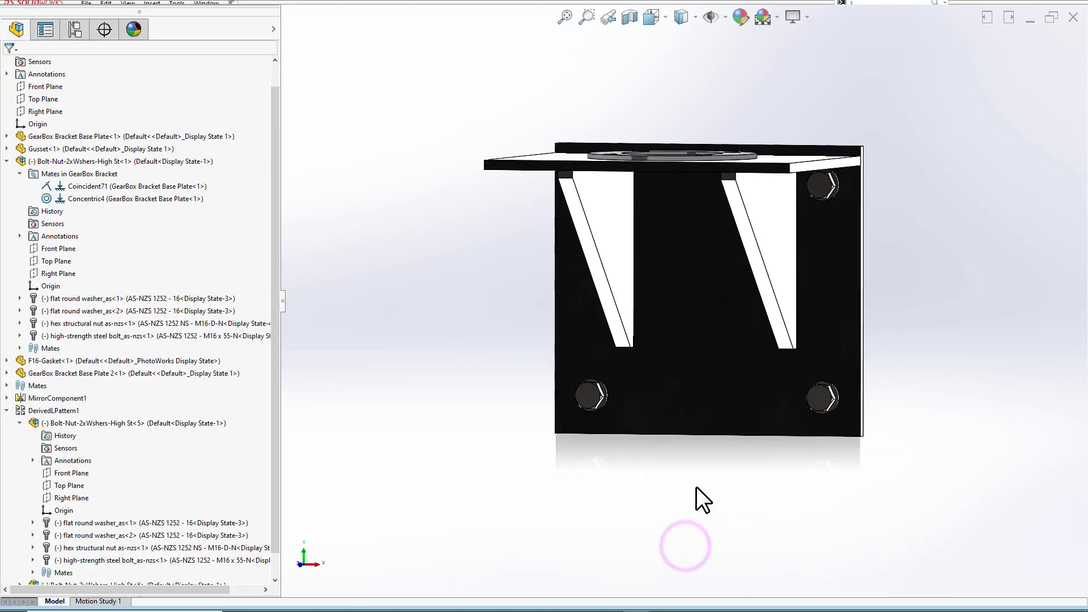
Step: Isolate the base plate and display the dimensions of its upper-left corner hole
{"action": "scroll", "coordinate": [692, 437], "scroll_direction": "down", "scroll_amount": 3}
{"action": "middle_click_drag", "start_coordinate": [691, 392], "coordinate": [633, 370]}
{"action": "double_click", "coordinate": [671, 317]}
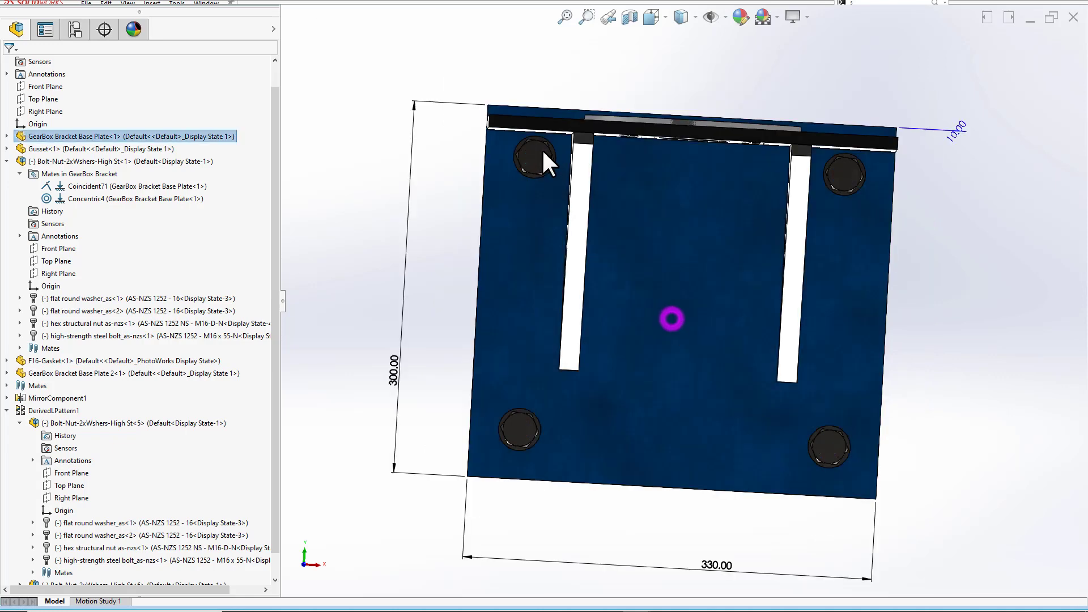
{"action": "left_click", "coordinate": [659, 292]}
{"action": "scroll", "coordinate": [546, 171], "scroll_direction": "down", "scroll_amount": 4}
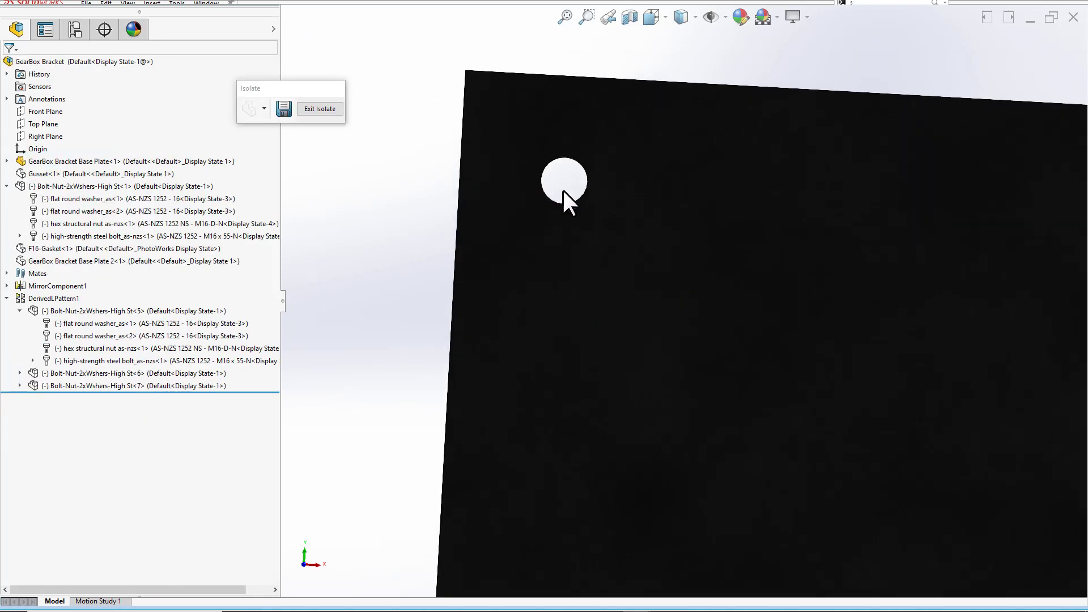
{"action": "middle_click_drag", "start_coordinate": [563, 189], "coordinate": [561, 196]}
{"action": "double_click", "coordinate": [562, 197]}
{"action": "scroll", "coordinate": [561, 195], "scroll_direction": "up", "scroll_amount": 3}
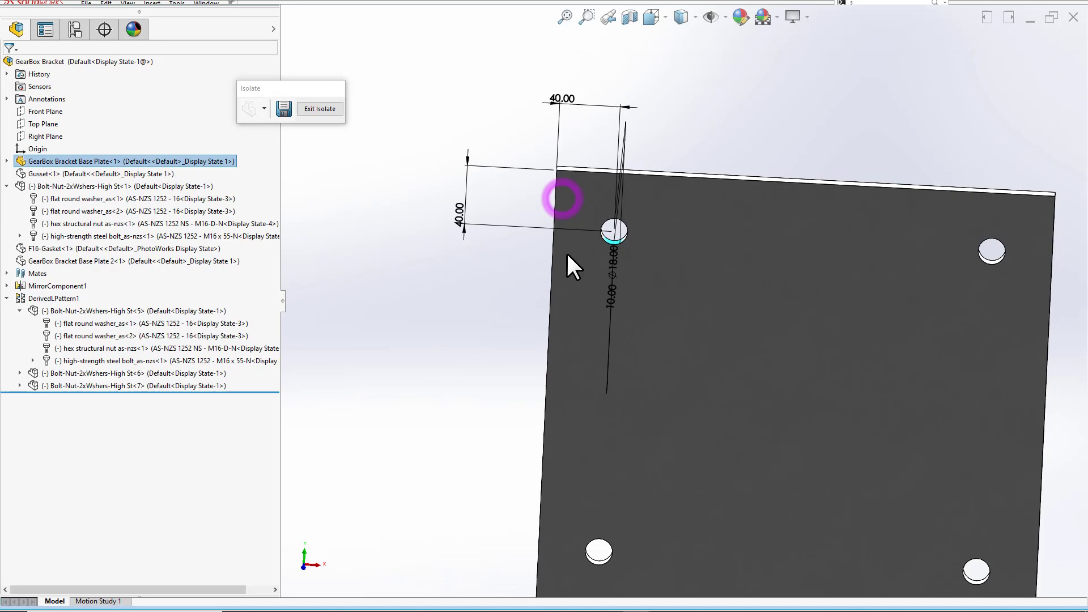
Step: Set the upper-left hole's distance from the base plate's top edge to 50 mm and exit the isolated display
{"action": "double_click", "coordinate": [455, 212]}
{"action": "type", "text": "50"}
{"action": "key", "text": "Return"}
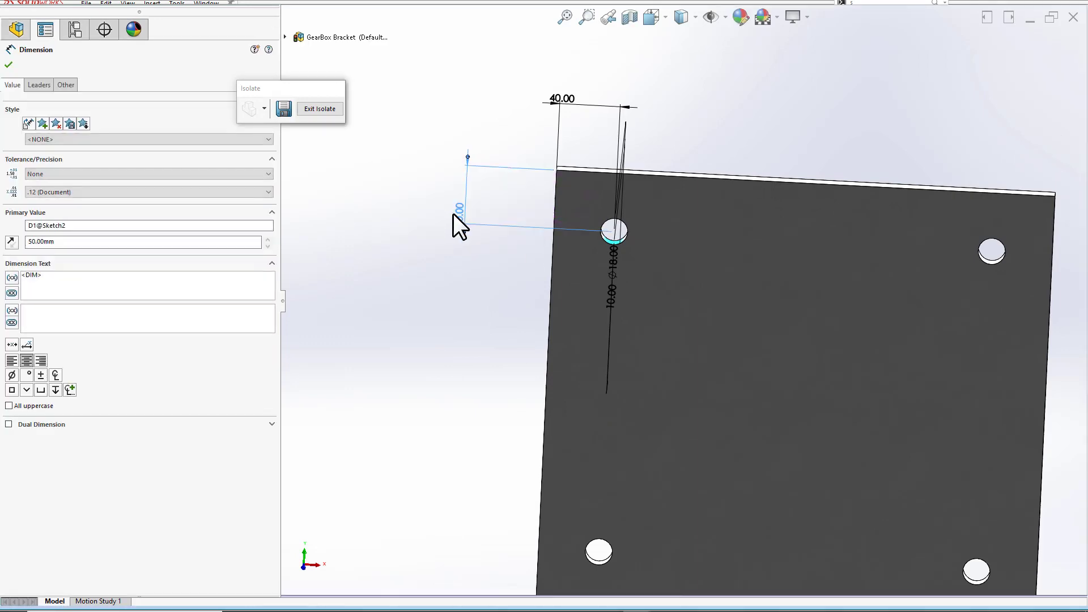
{"action": "left_click", "coordinate": [314, 109]}
{"action": "middle_click_drag", "start_coordinate": [481, 221], "coordinate": [685, 188]}
{"action": "left_click", "coordinate": [685, 188]}
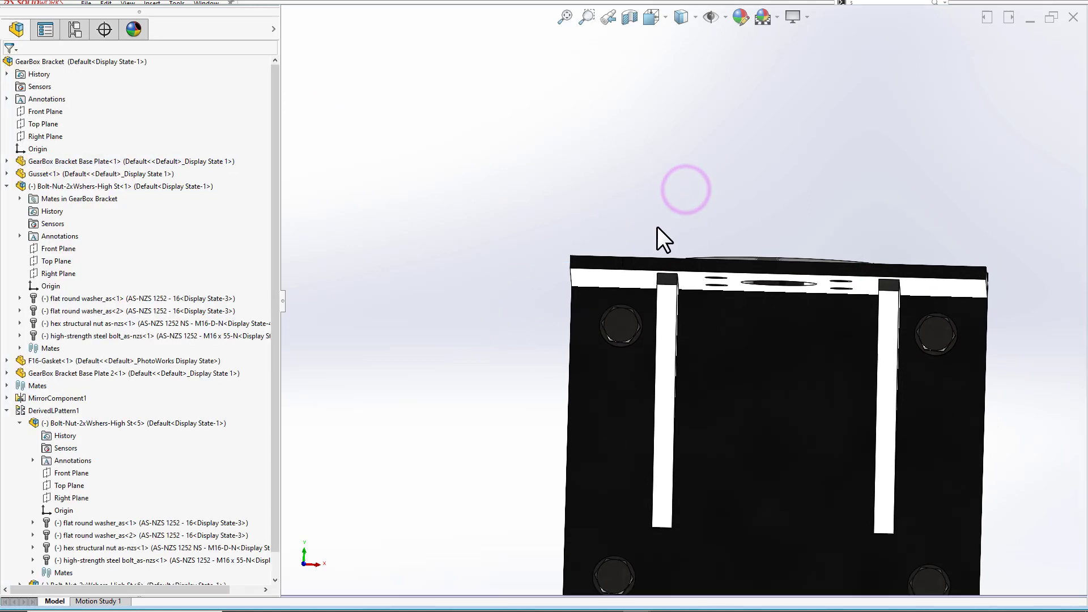
Step: Examine the updated bracket and its bolt sets from an angled view with the feature tree hidden and the whole model fitted
{"action": "middle_click_drag", "start_coordinate": [657, 226], "coordinate": [729, 361]}
{"action": "middle_click_drag", "start_coordinate": [500, 180], "coordinate": [629, 209]}
{"action": "scroll", "coordinate": [667, 232], "scroll_direction": "up", "scroll_amount": 3}
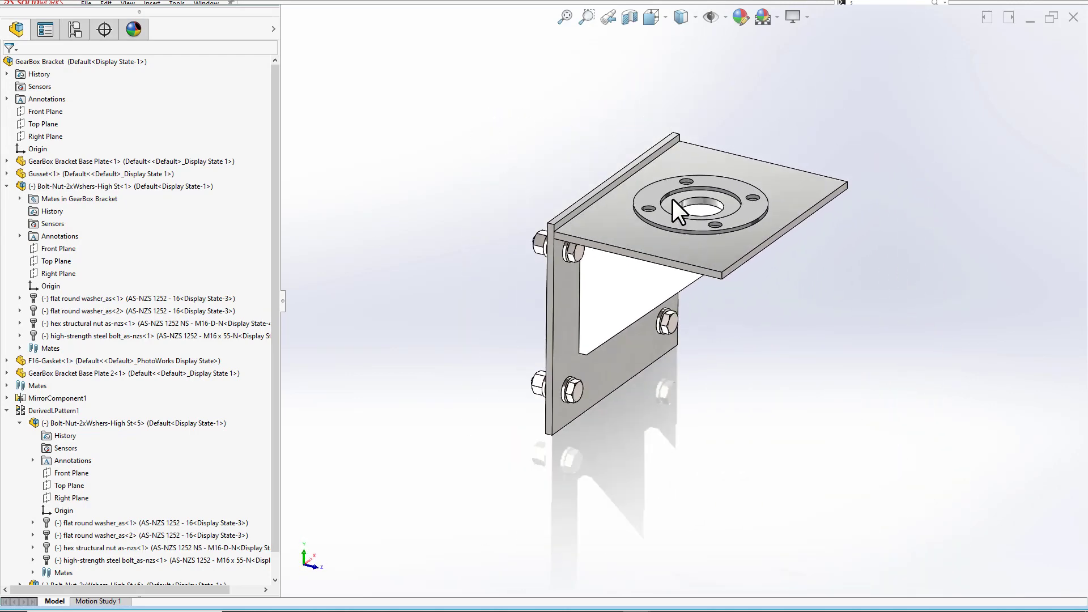
{"action": "key", "text": "F9"}
{"action": "key", "text": "f"}
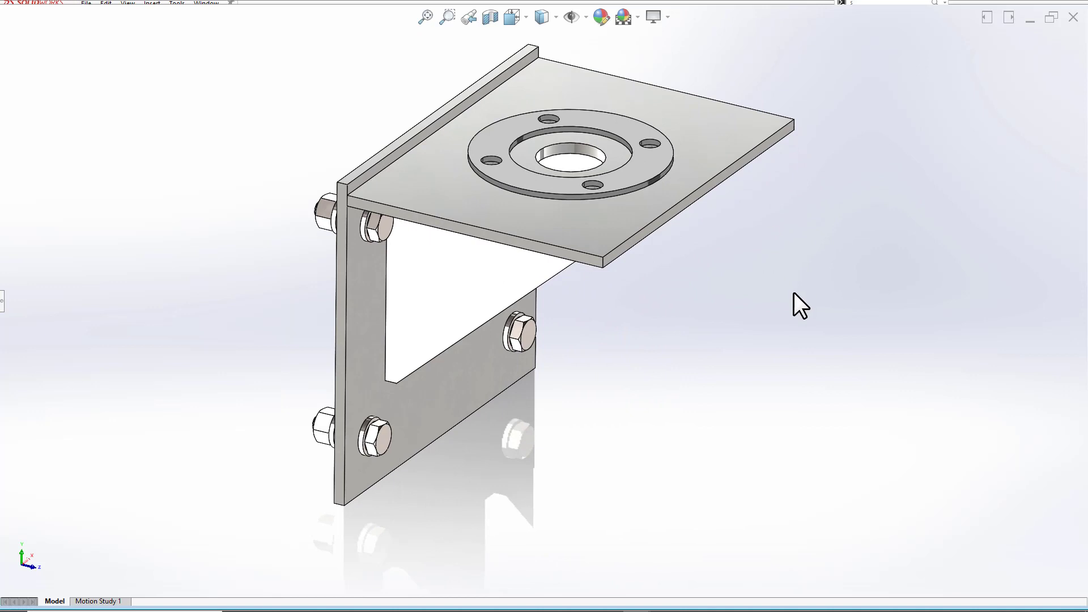